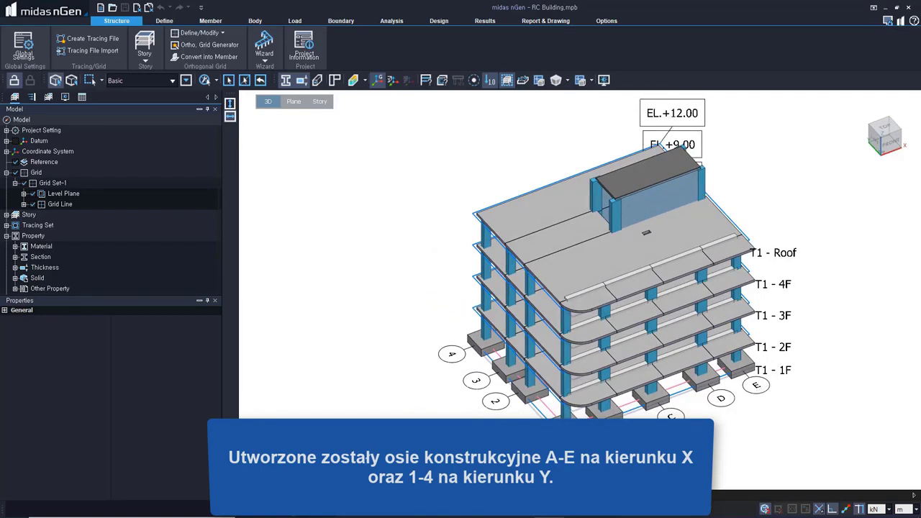
Collapse Grid Set-1, list the materials in the model tree and highlight the members made of C25/30
middle_drag(576, 252, 604, 256)
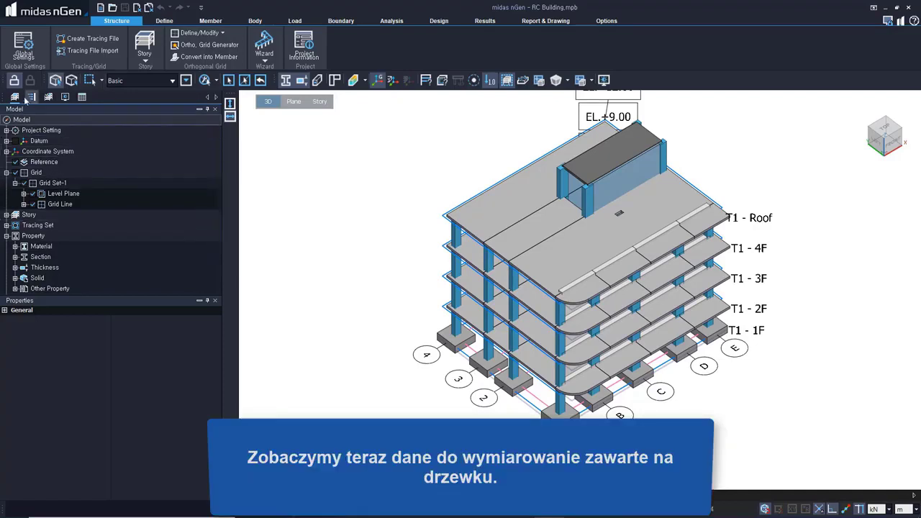
click(15, 183)
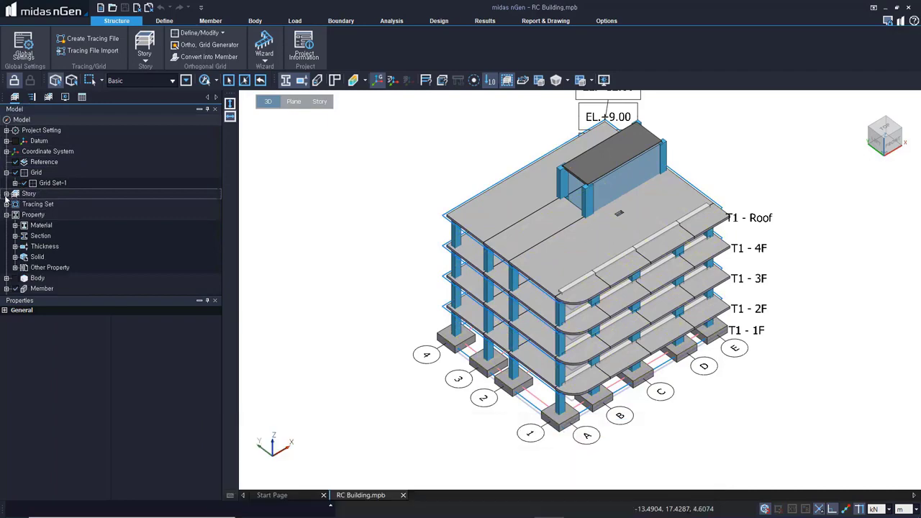
click(15, 226)
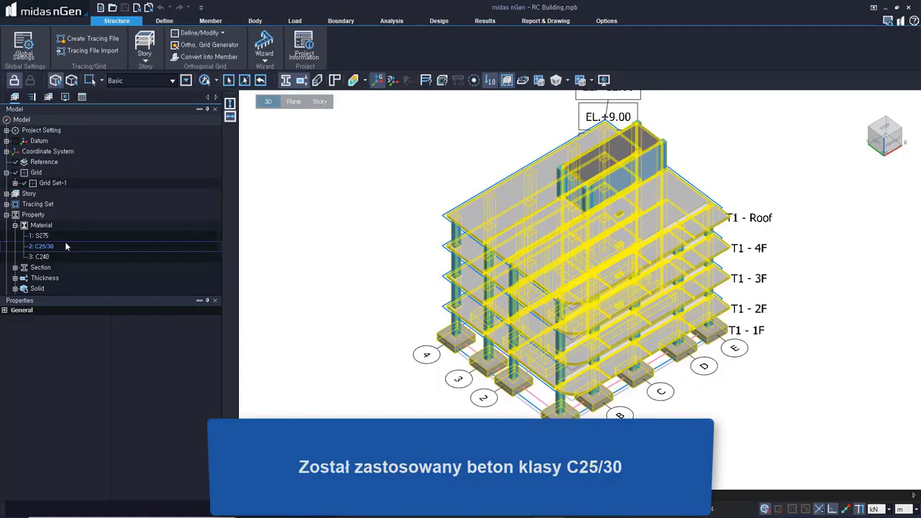
scroll(72, 271, down, 3)
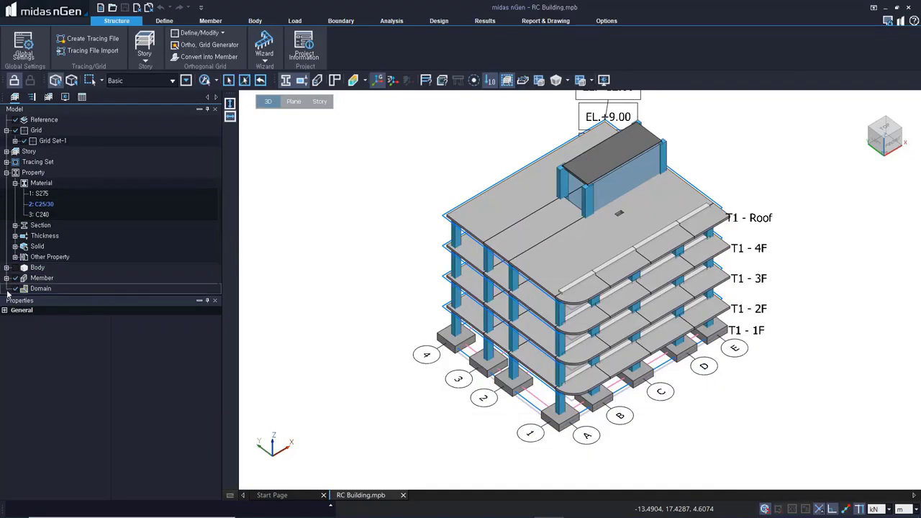
List the Superstructure member types in the model tree and hide all Superstructure members
click(6, 278)
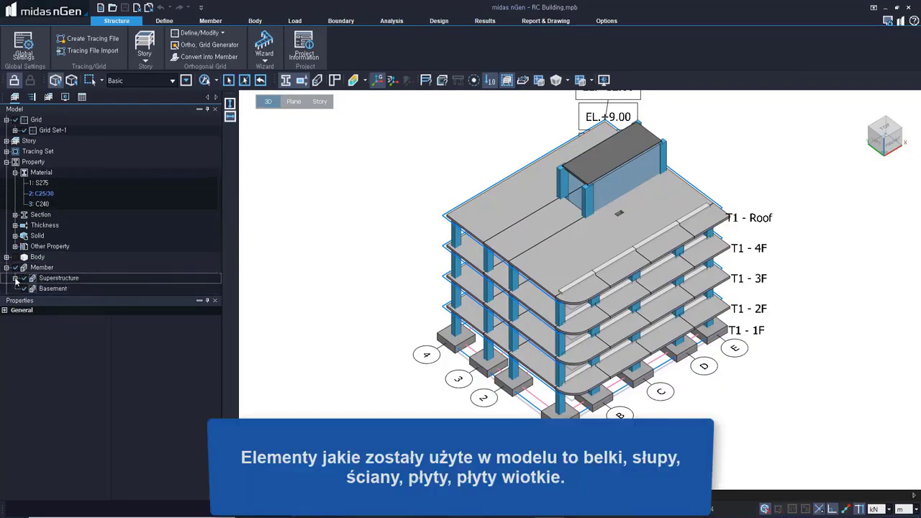
click(15, 278)
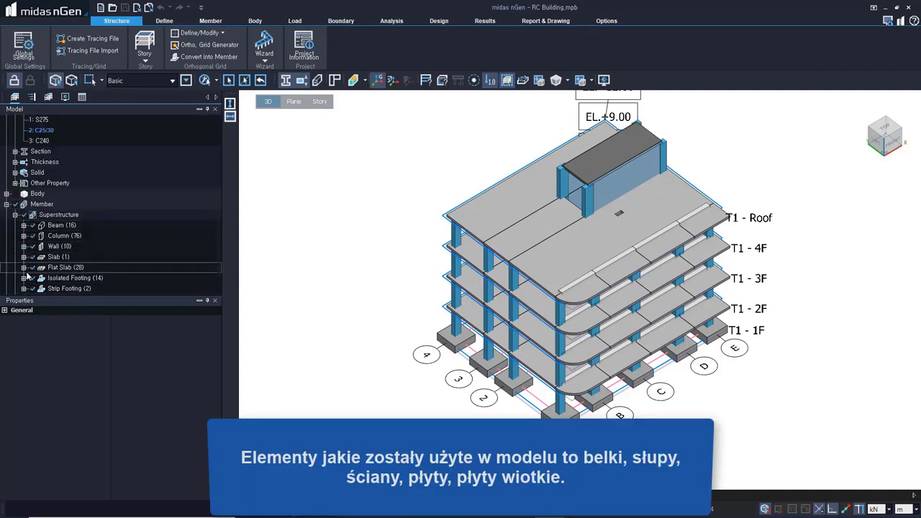
click(32, 214)
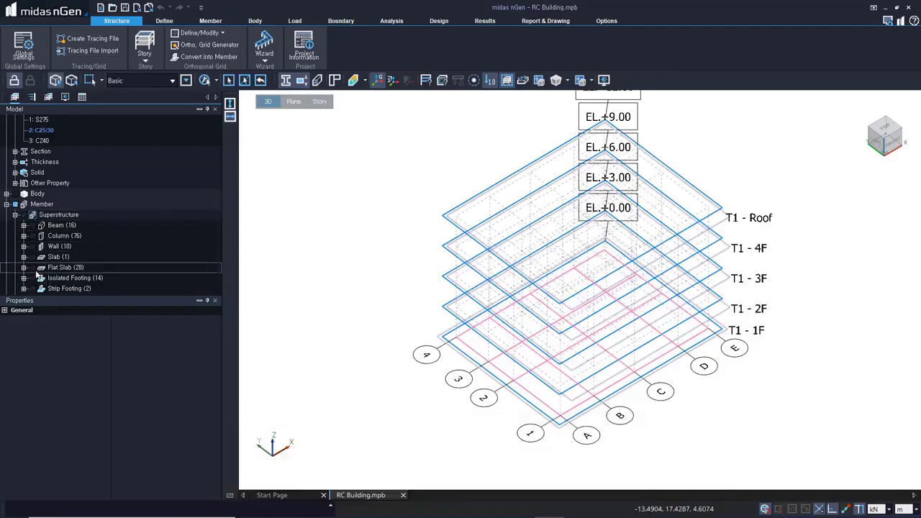
Display the Superstructure's flat slabs, slab and walls in the 3D model
click(32, 267)
click(32, 267)
click(32, 268)
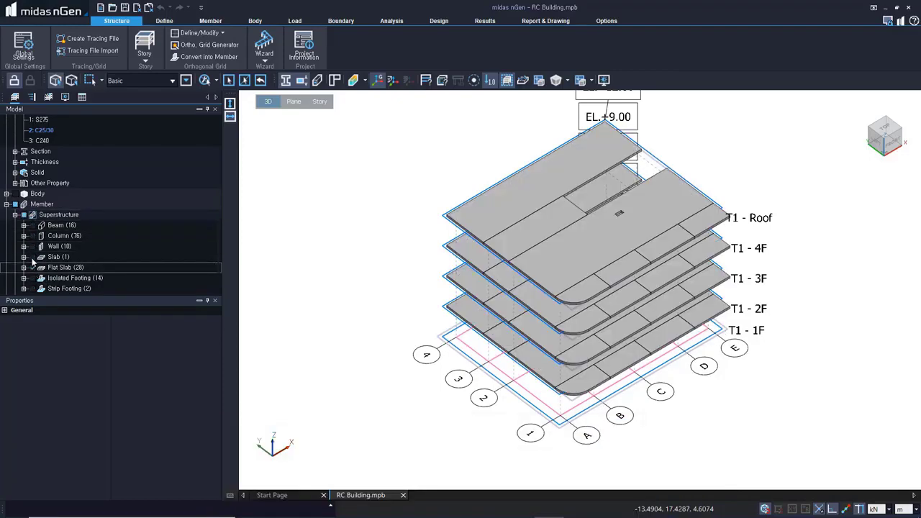
click(32, 256)
click(32, 246)
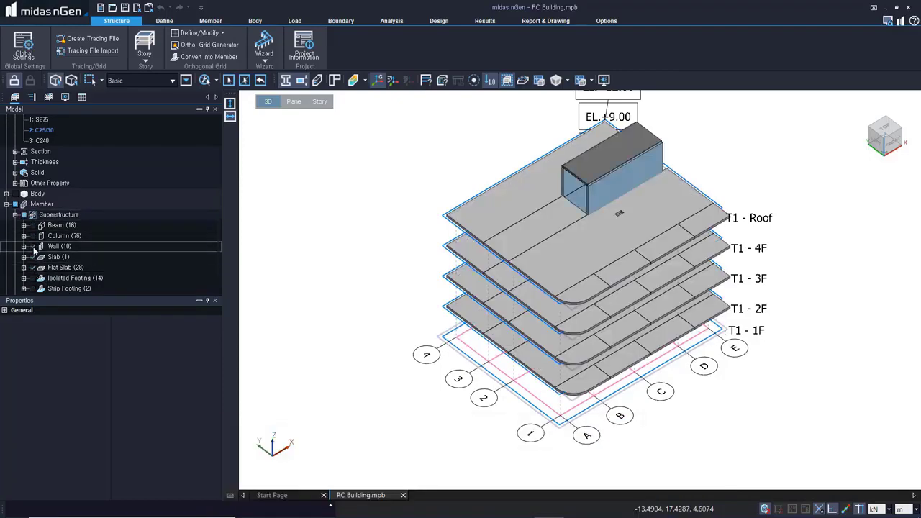
Display the Superstructure's columns, beams, isolated footings and strip footings in the 3D model
click(33, 236)
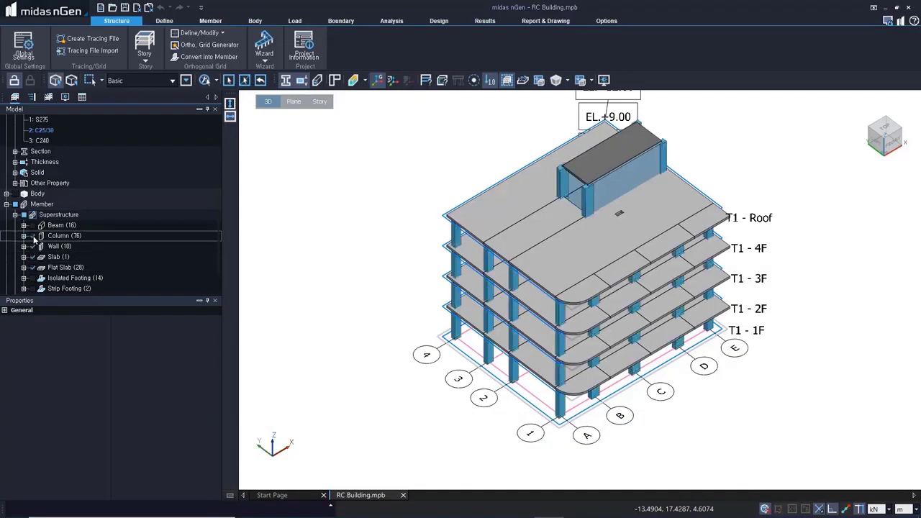
click(33, 236)
click(32, 236)
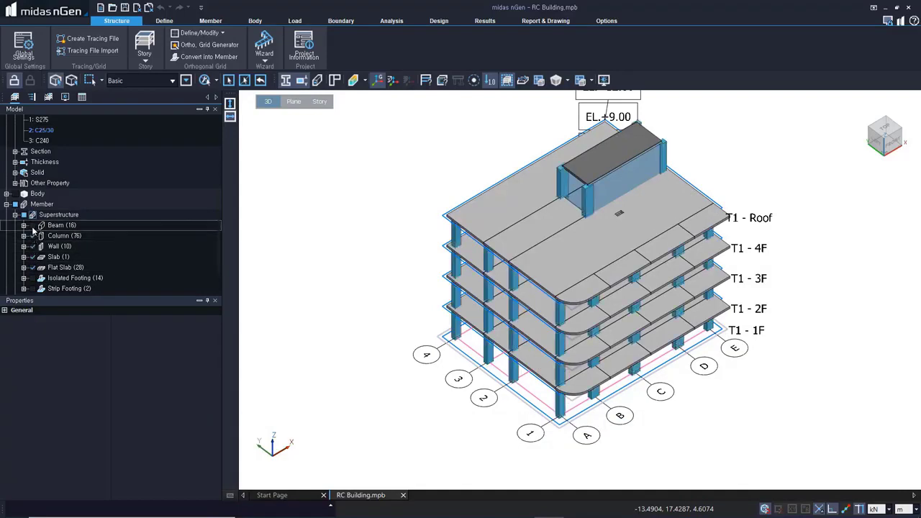
click(32, 225)
click(32, 225)
click(33, 226)
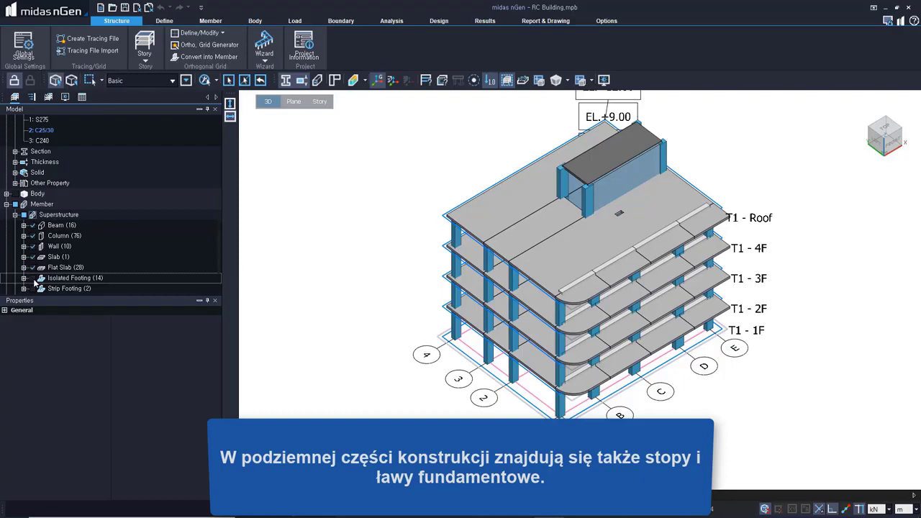
click(33, 278)
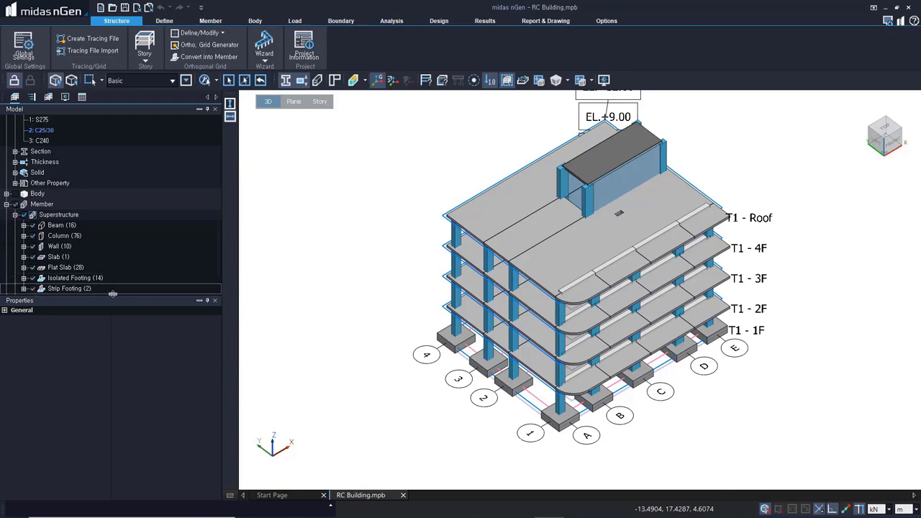
Examine the building from other sides, inspect the opening in the roof slab up close, and return to a view of the whole building
middle_drag(687, 375, 581, 328)
middle_drag(859, 367, 582, 368)
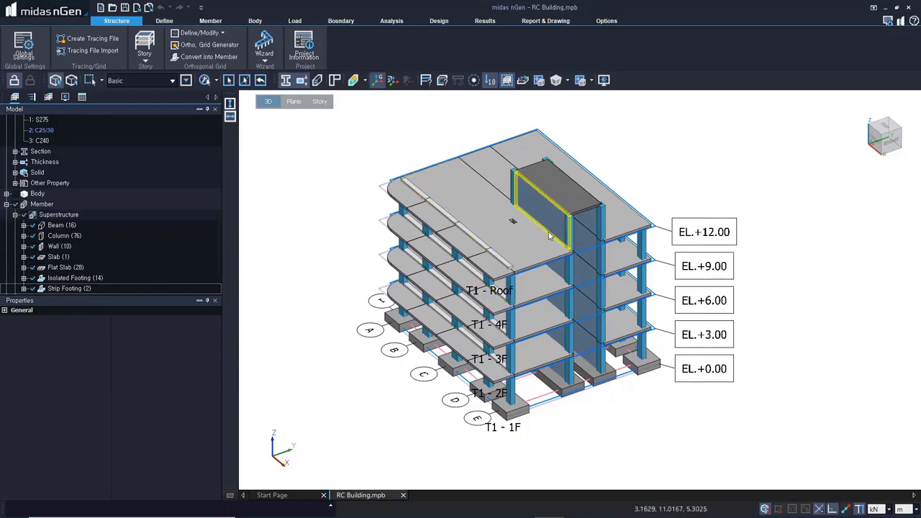
scroll(516, 217, up, 3)
scroll(519, 214, up, 3)
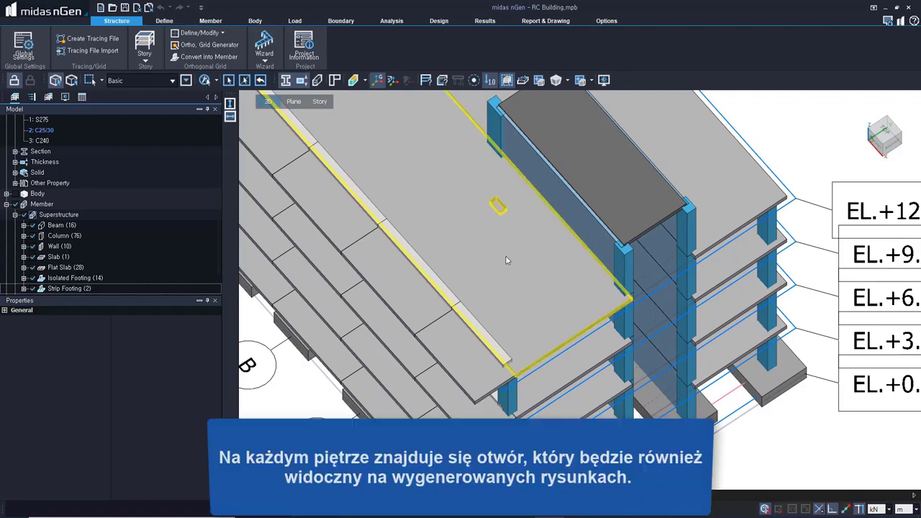
mouse_move(506, 257)
middle_down()
mouse_move(551, 262)
mouse_move(602, 229)
middle_up()
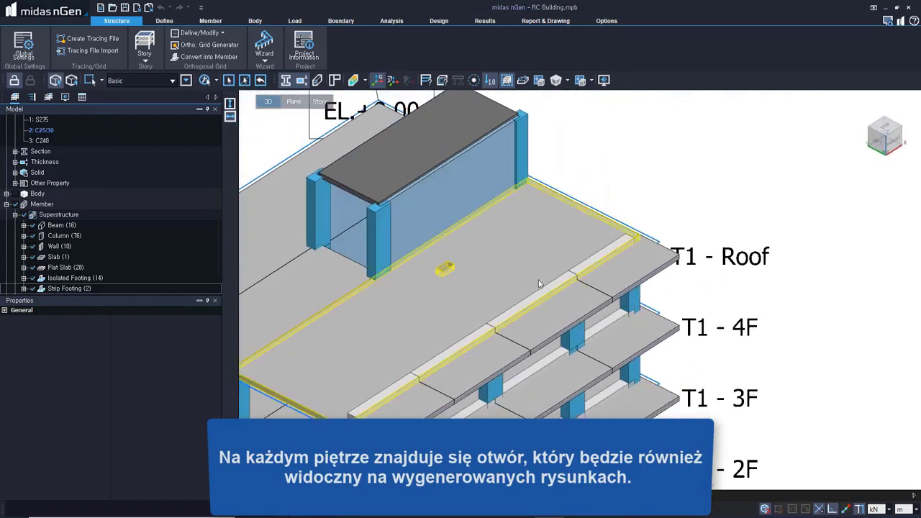
right_click(783, 194)
click(744, 150)
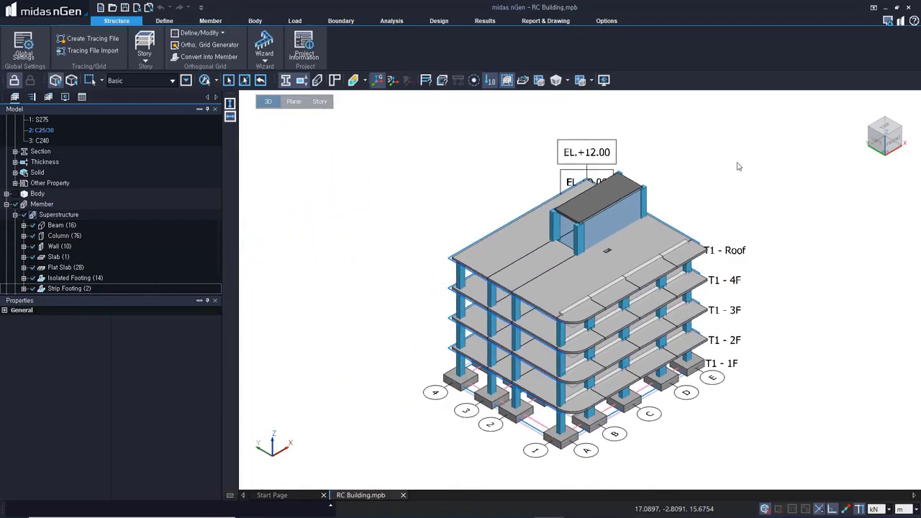
scroll(753, 251, up, 2)
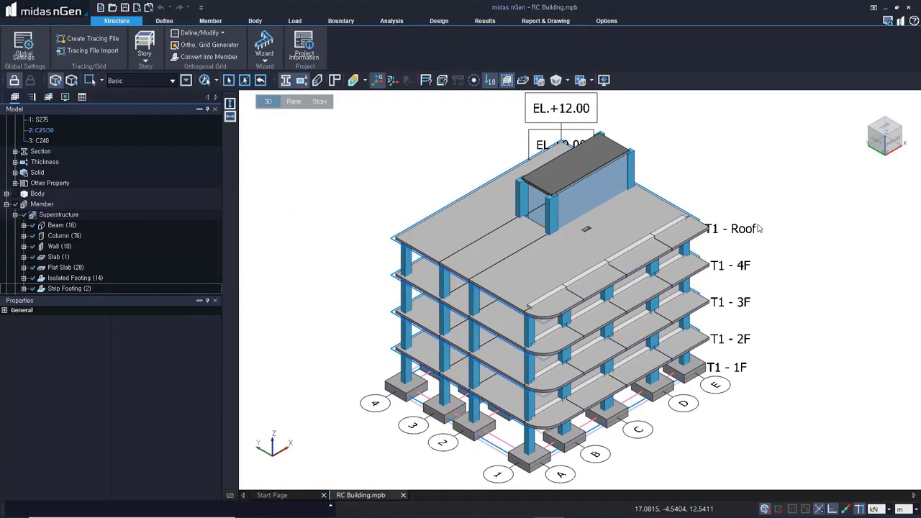
List the static loads in the analysis tree and display the dead, live and wind loads on the model
click(31, 97)
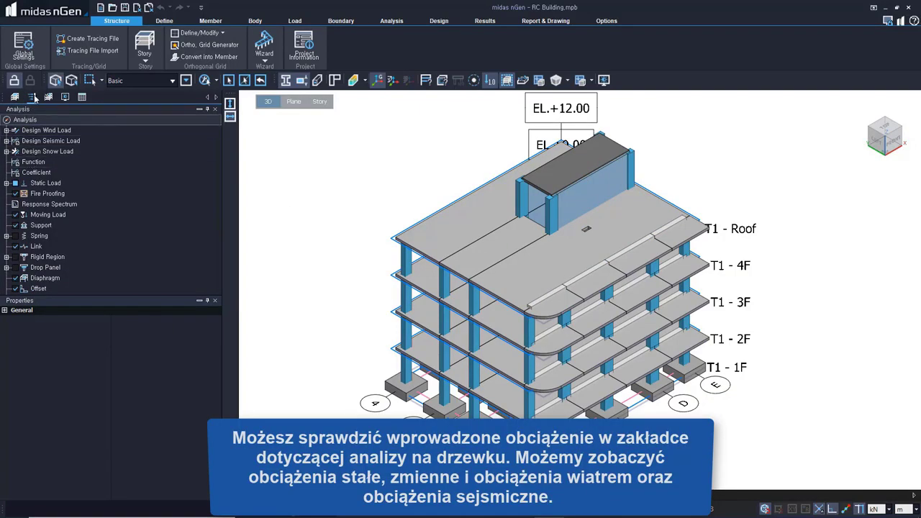
click(6, 183)
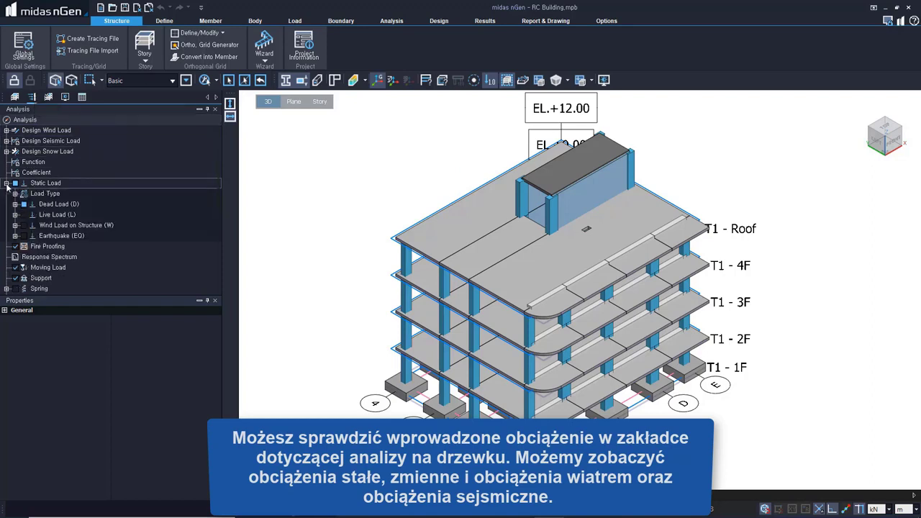
click(24, 204)
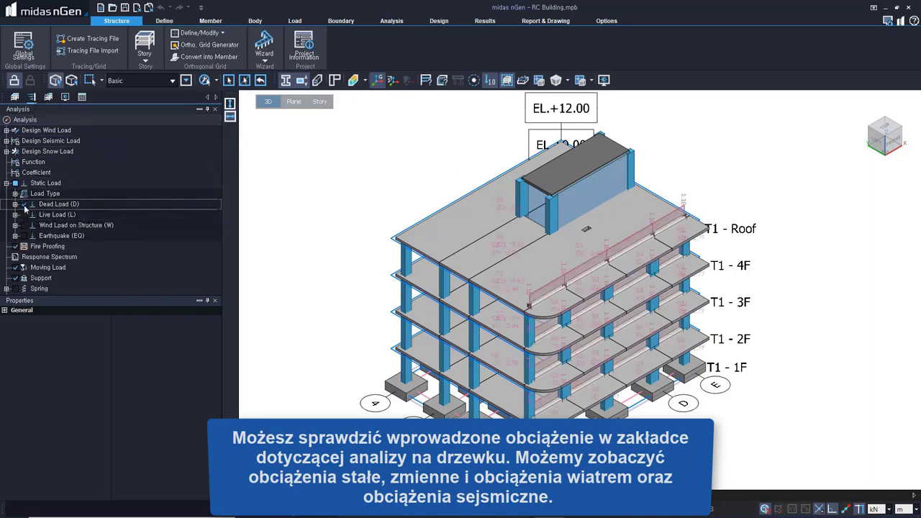
click(24, 215)
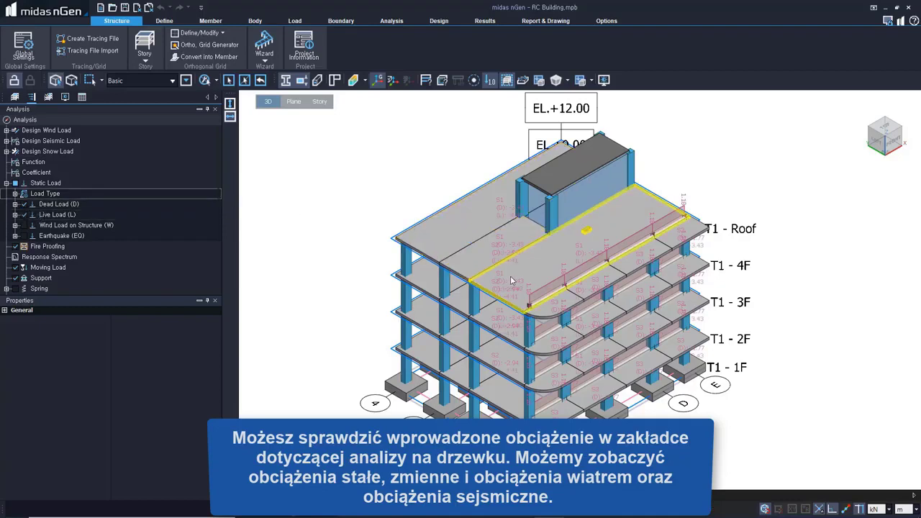
click(33, 226)
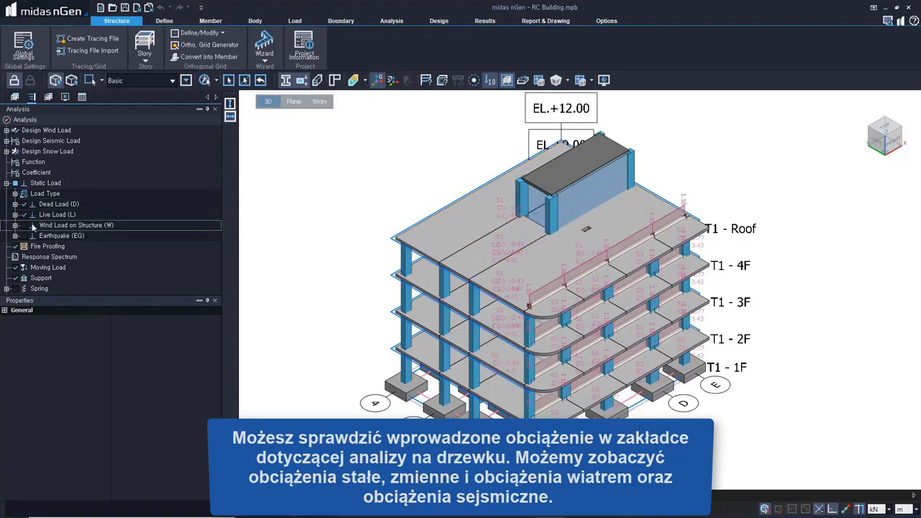
click(24, 225)
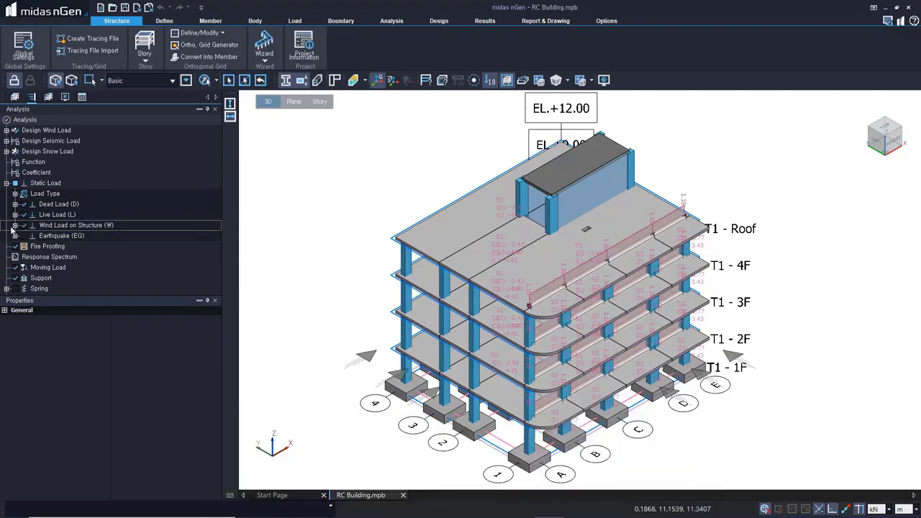
List the WX and WY wind load cases and display the earthquake loads on the model
click(15, 225)
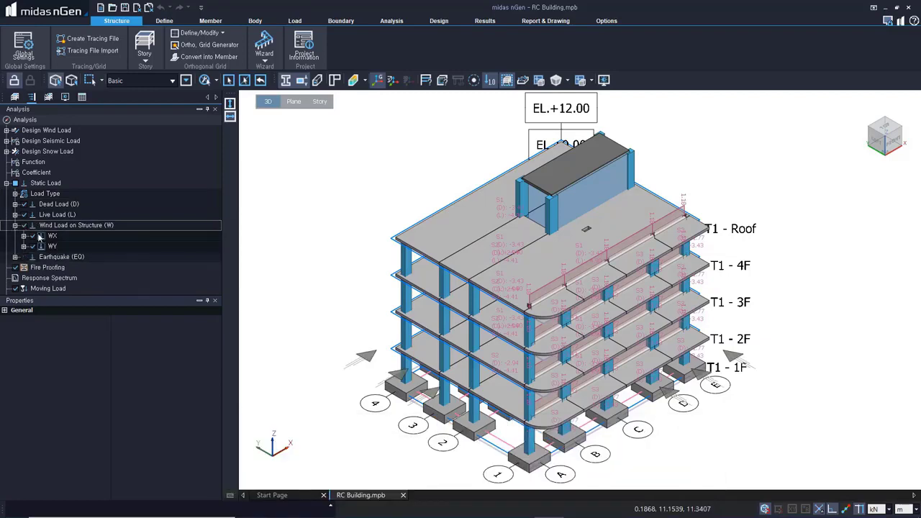
click(91, 236)
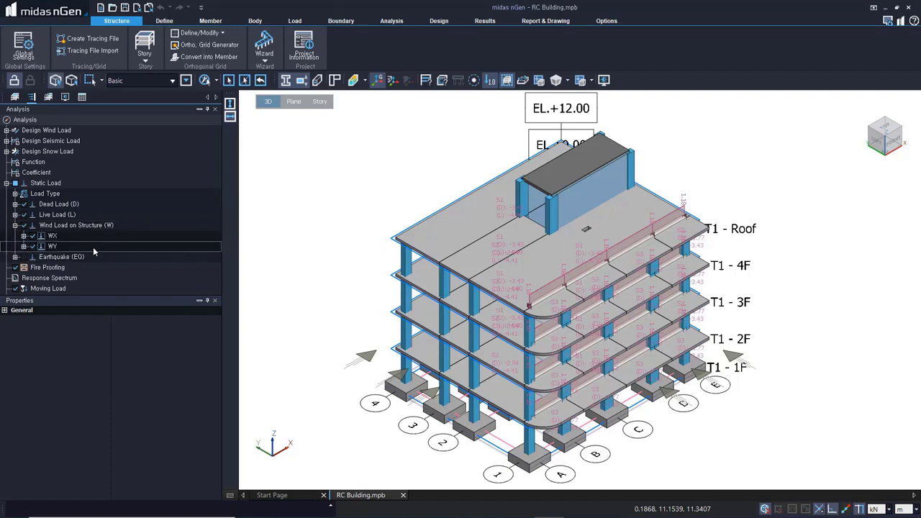
click(94, 256)
click(23, 257)
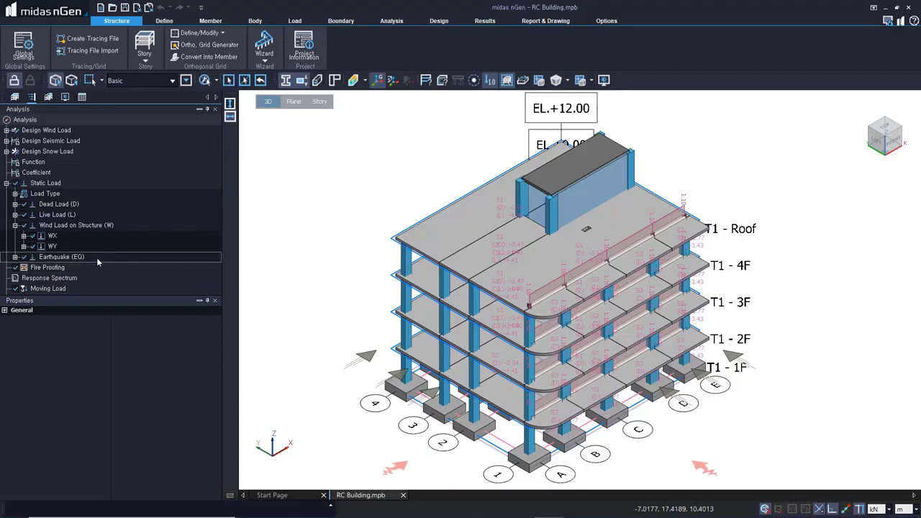
Hide all static loads on the model
click(82, 96)
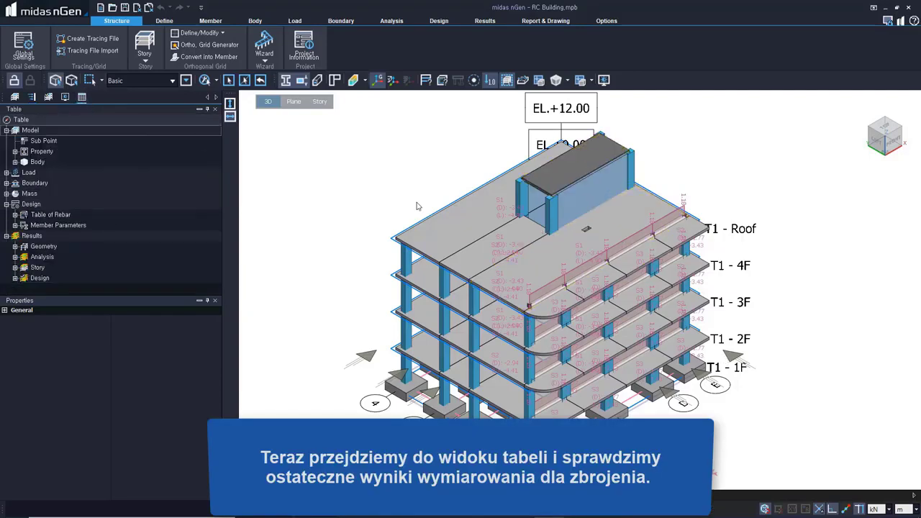
click(32, 96)
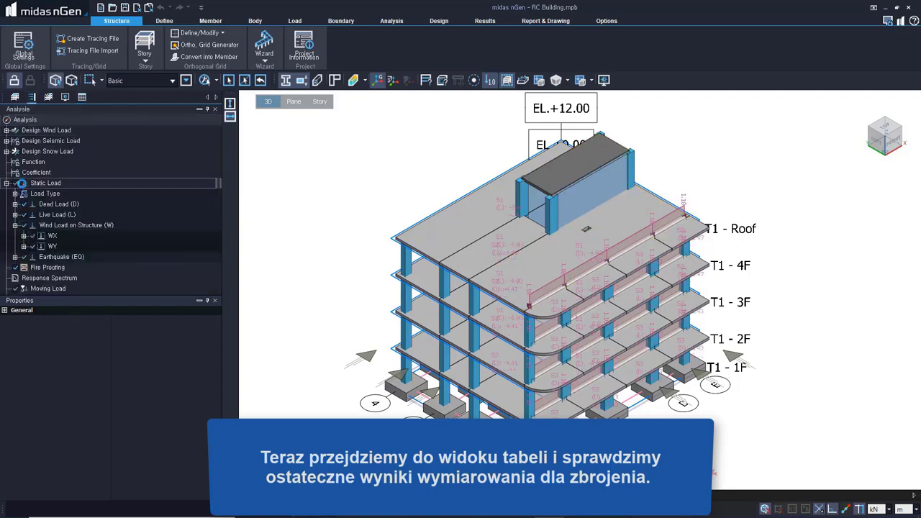
click(17, 183)
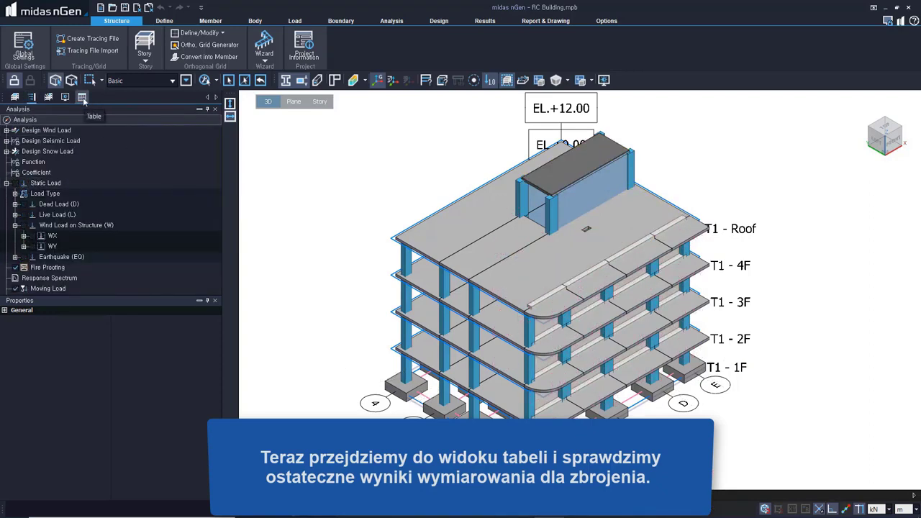
List the design rebar tables in the table tree and open the Rebar in Beam table
click(82, 98)
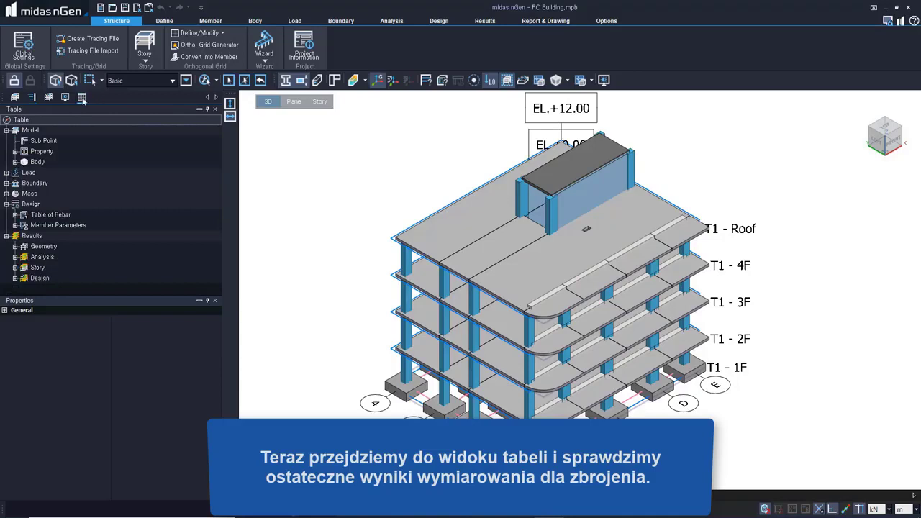
click(52, 183)
click(61, 226)
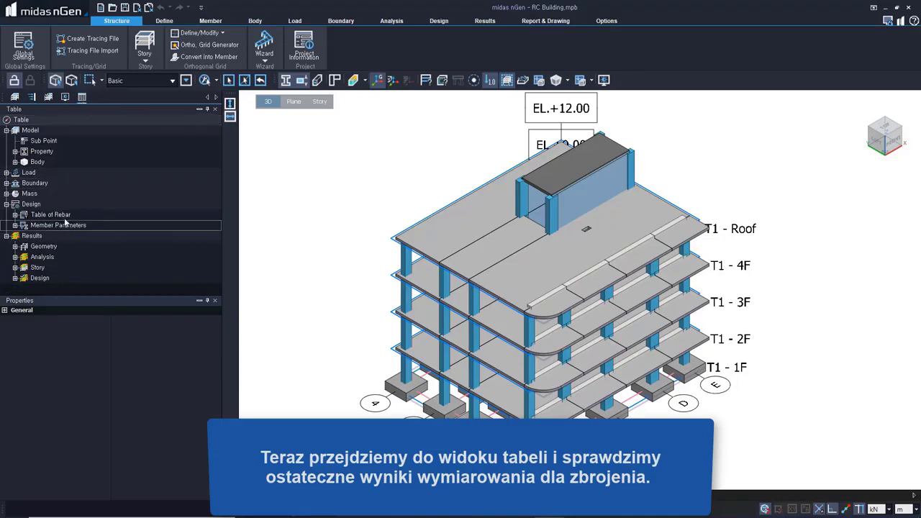
double_click(66, 215)
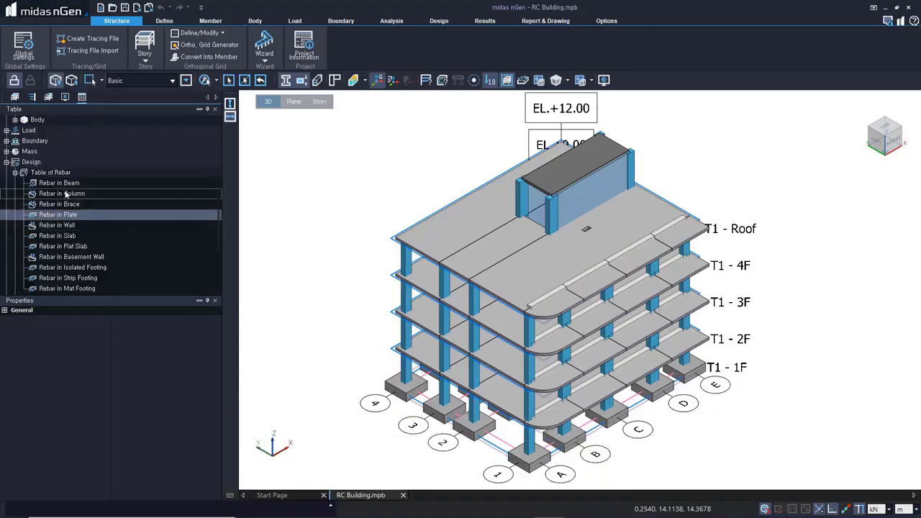
click(89, 185)
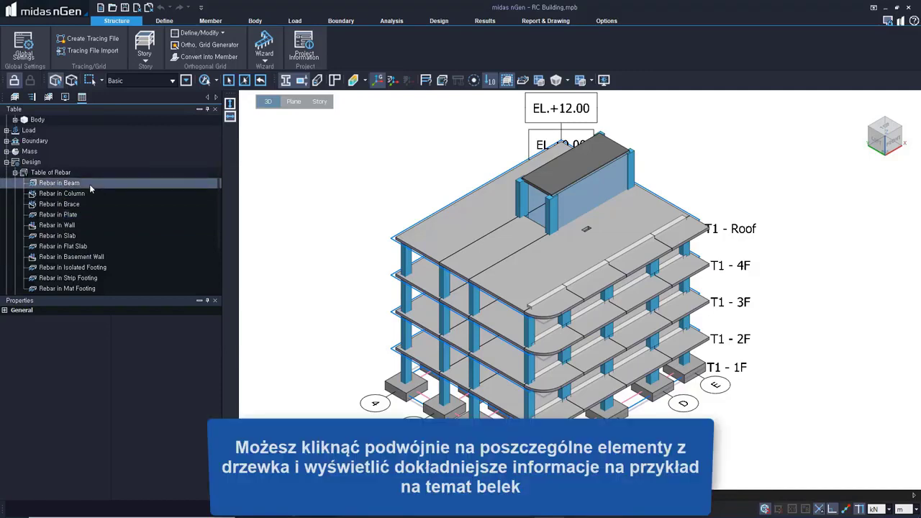
double_click(89, 185)
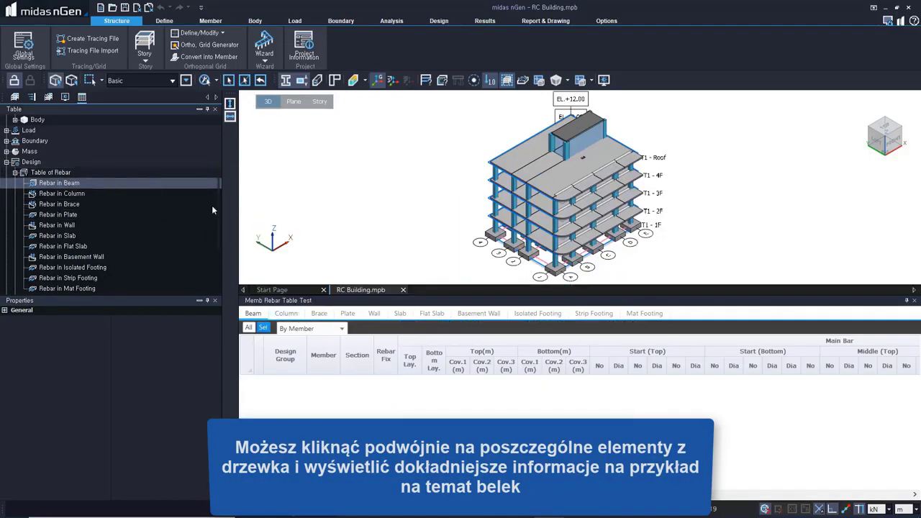
List all beams in the beam rebar table, widen its columns to show full section names, and examine the bar layers and covers
click(249, 328)
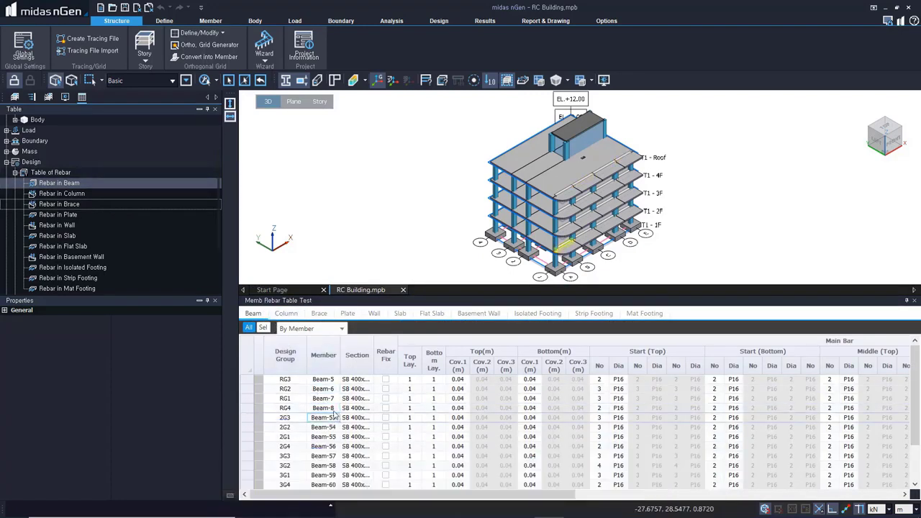
click(285, 437)
click(288, 466)
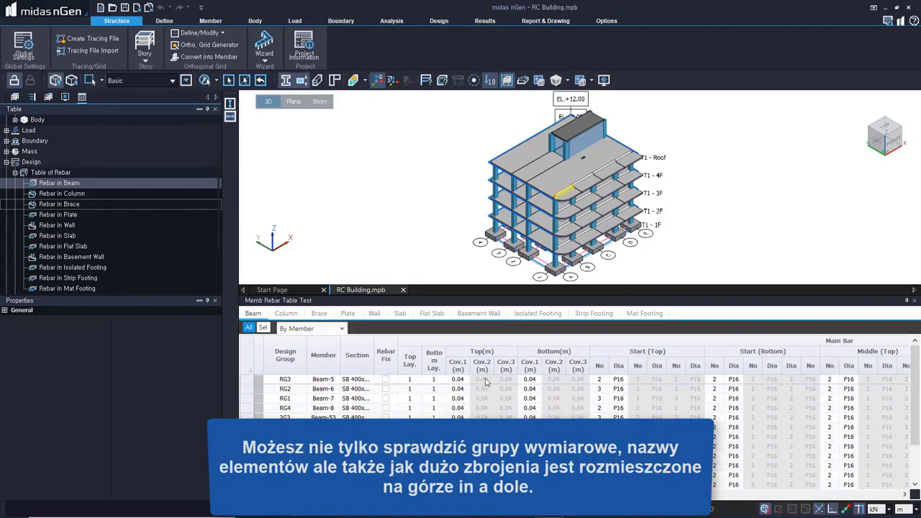
drag(341, 355, 409, 349)
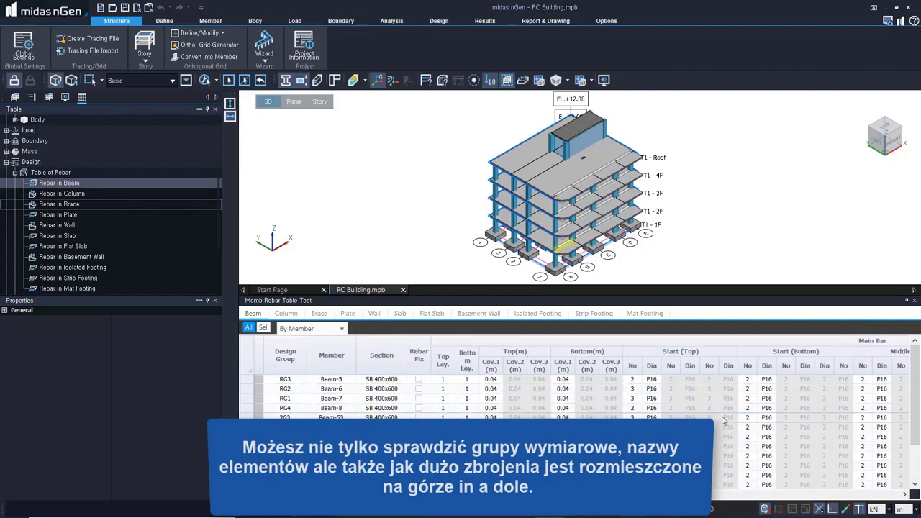
drag(564, 495, 513, 481)
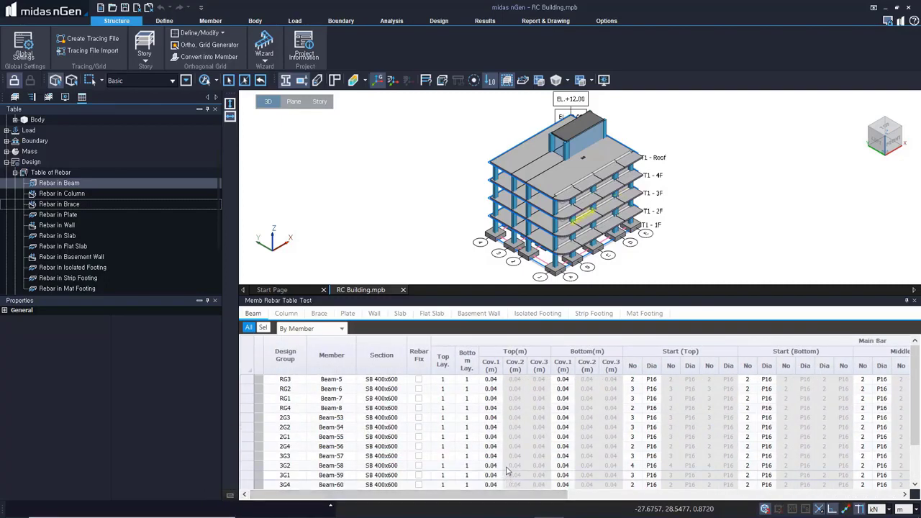
click(469, 379)
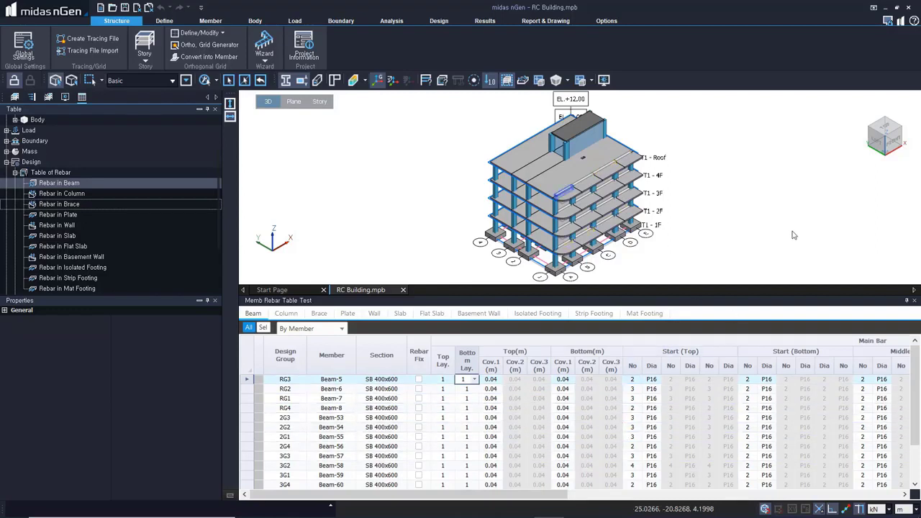
Review the rebar tables for columns, walls, slabs, flat slabs, strip footings and isolated footings
click(287, 315)
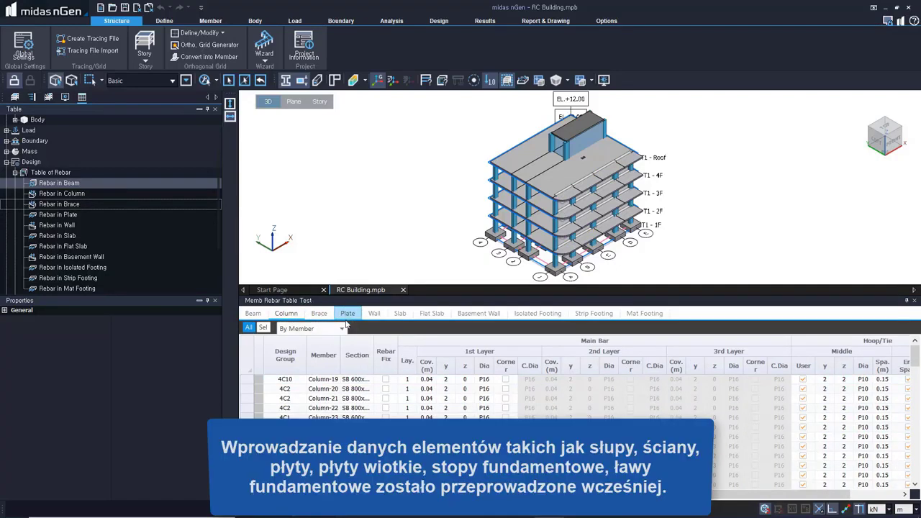
click(375, 316)
click(400, 316)
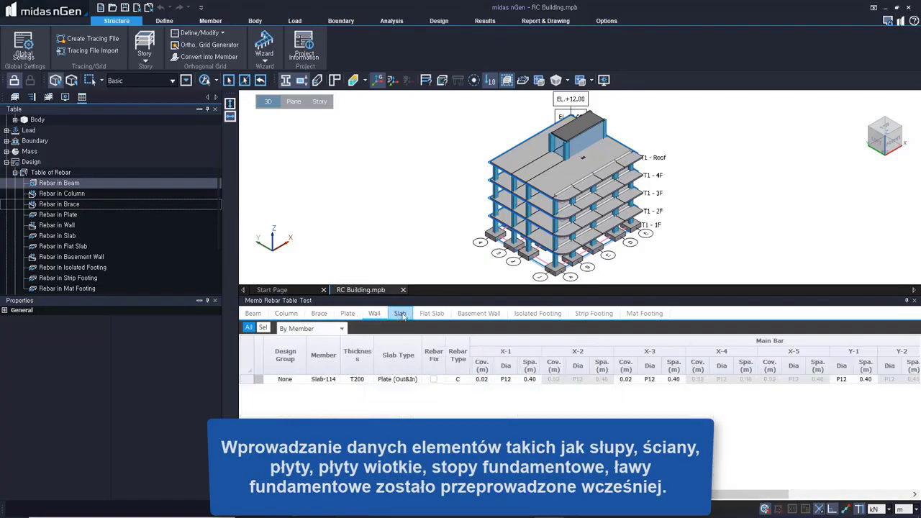
click(431, 314)
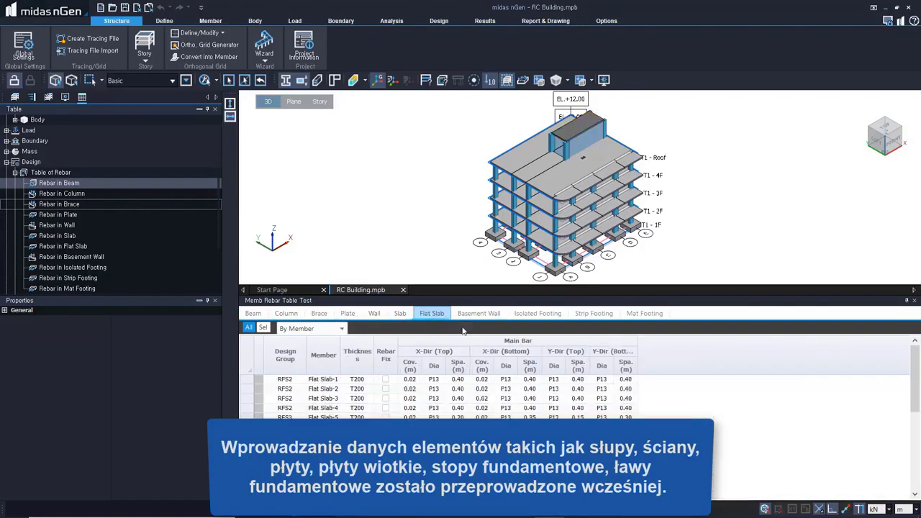
click(601, 315)
click(537, 314)
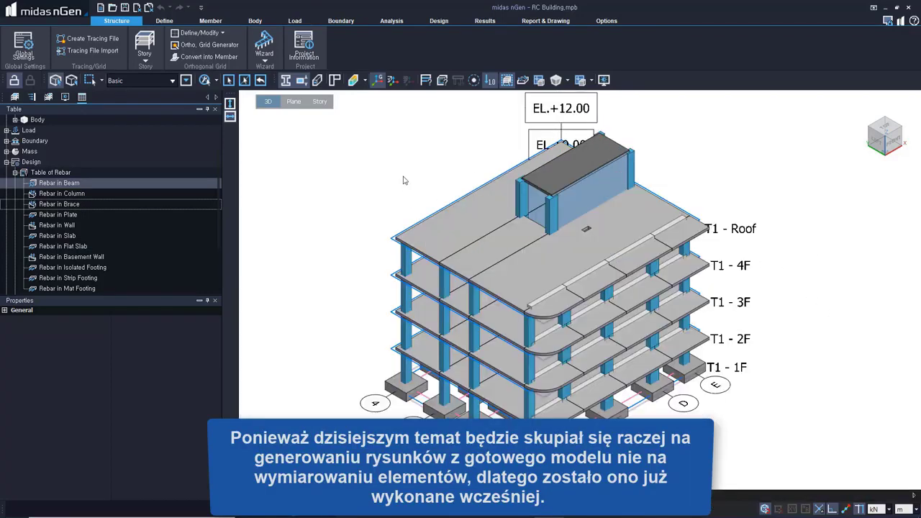
Open the MIDAS Drawing settings and review the column layout, plan, foundation plan, rebar arrangement and pile arrangement lists
click(533, 22)
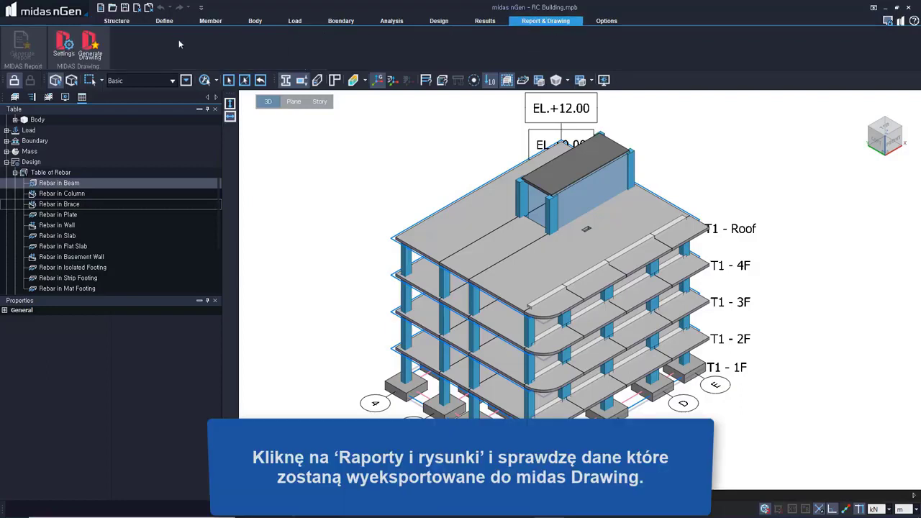
click(64, 44)
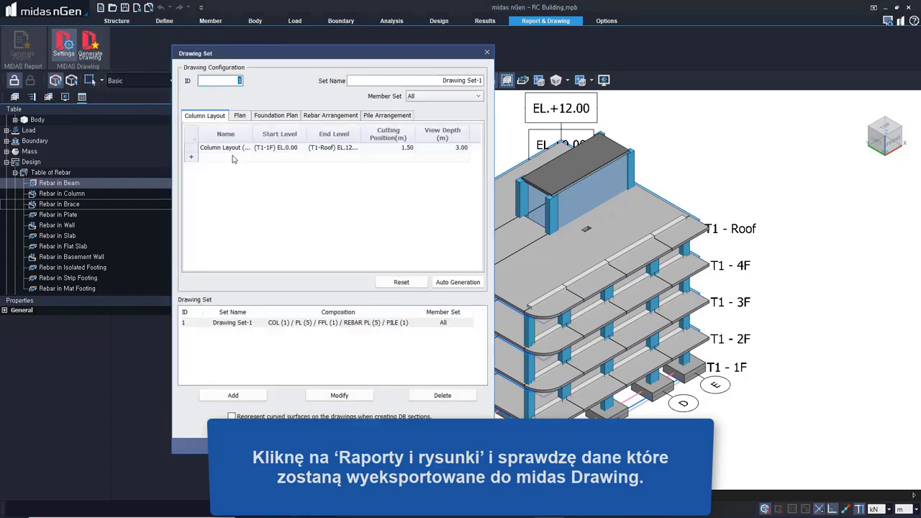
drag(363, 53, 345, 60)
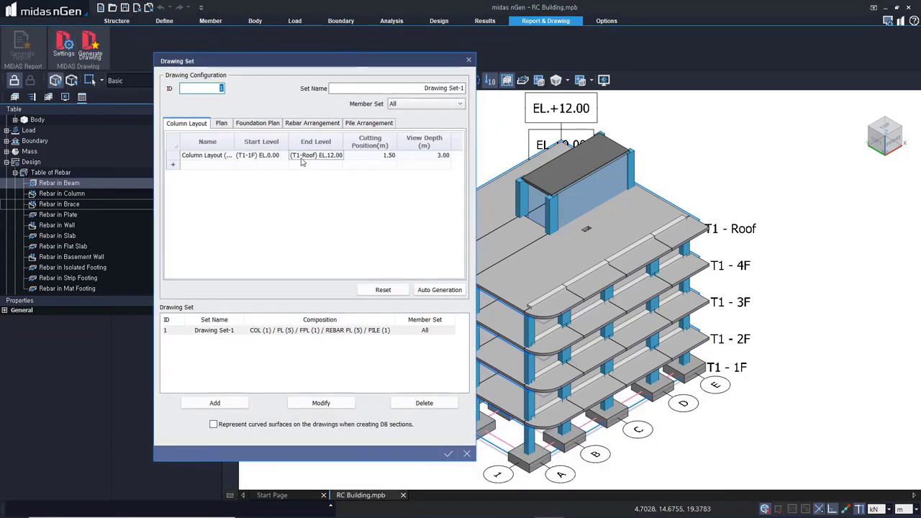
click(222, 124)
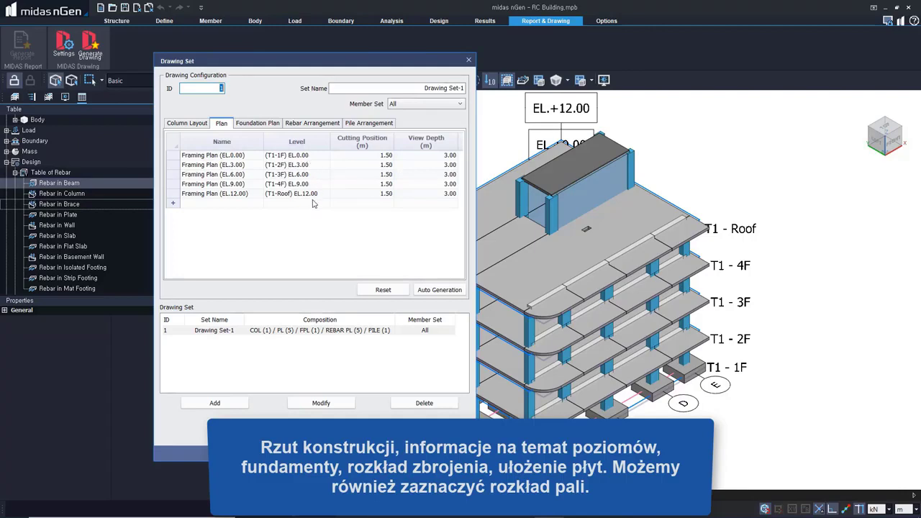
click(264, 126)
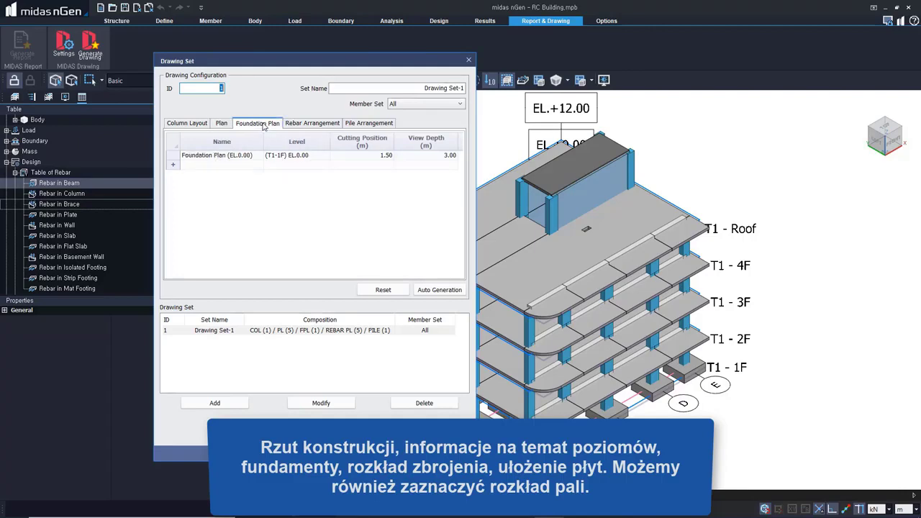
click(331, 125)
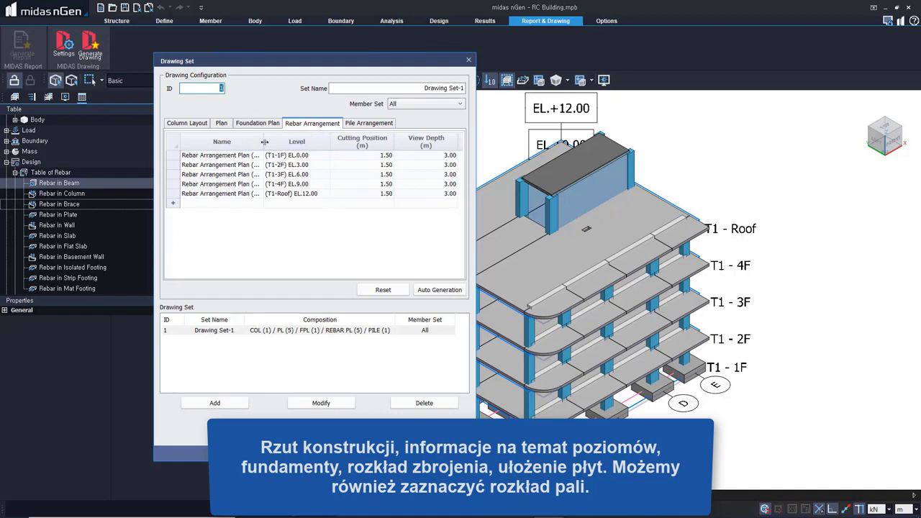
drag(264, 142, 286, 142)
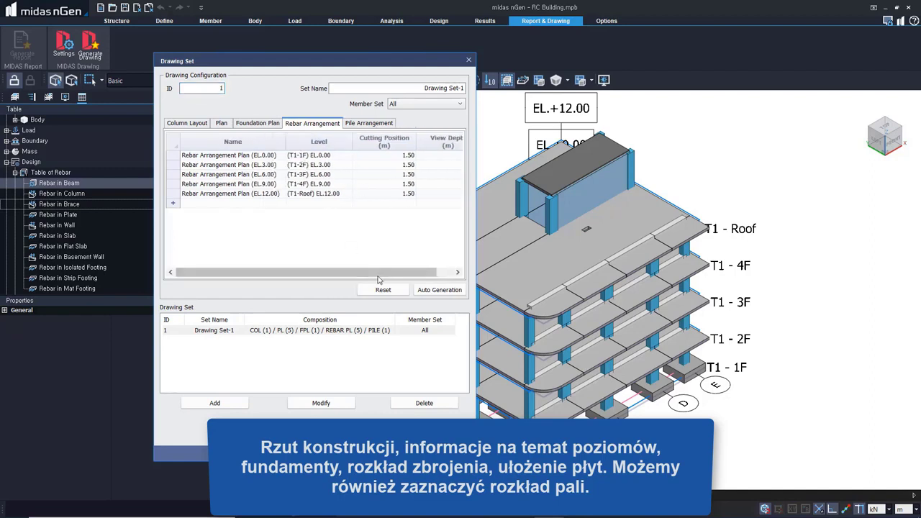
click(372, 124)
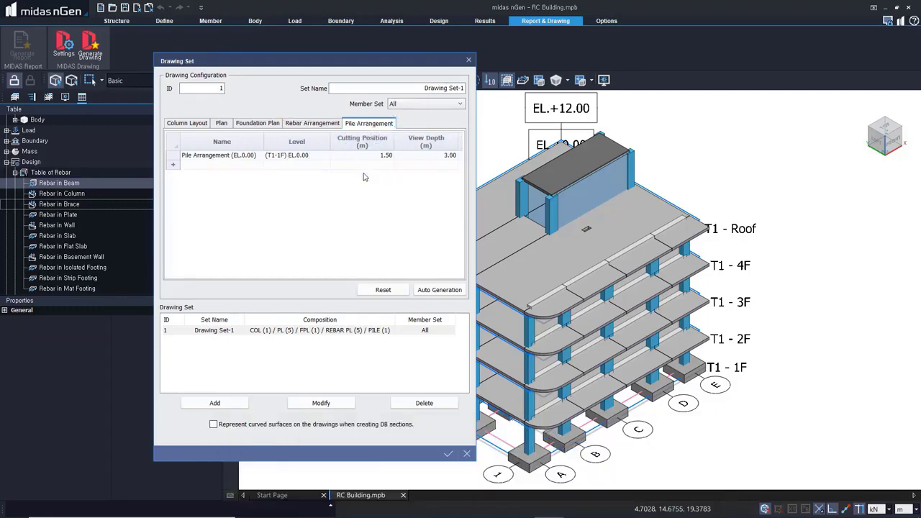
Display the Framing Plan (EL.6.00) cutting range on the model and examine its cutting position and view depth from the front
click(220, 125)
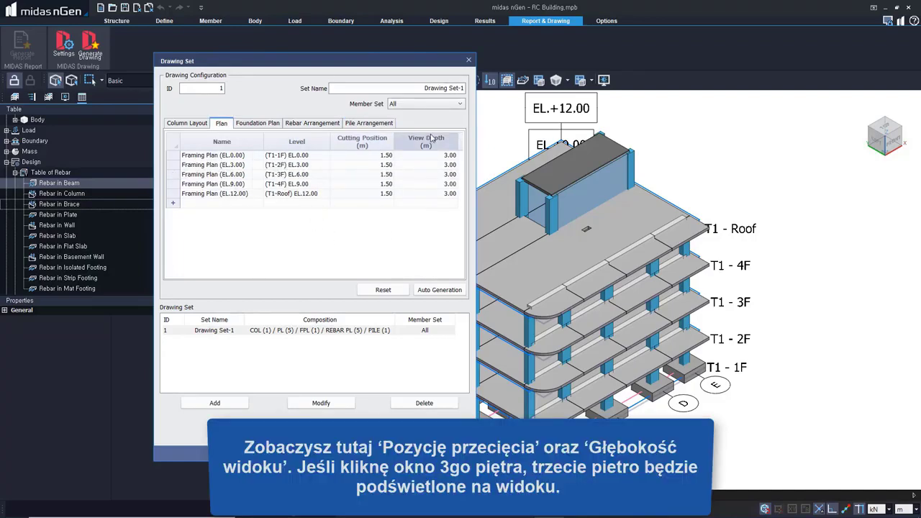
click(348, 174)
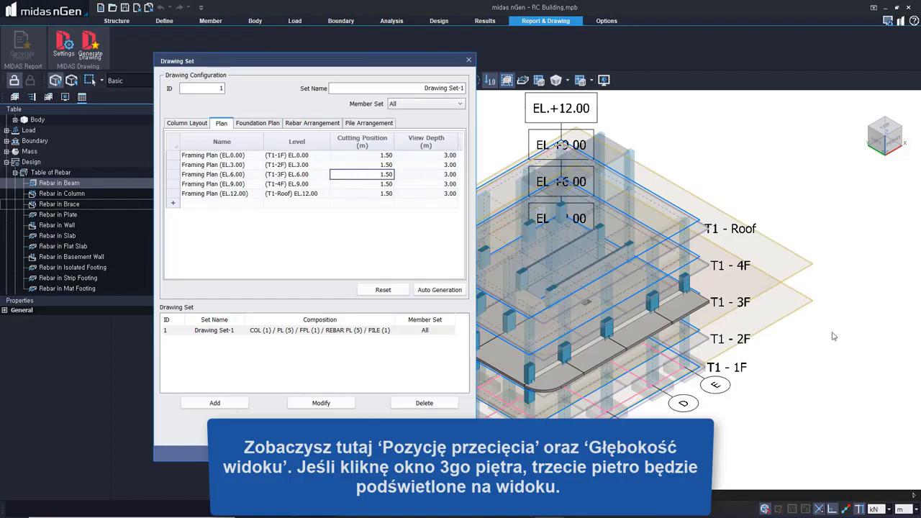
middle_drag(827, 339, 801, 310)
scroll(801, 311, up, 5)
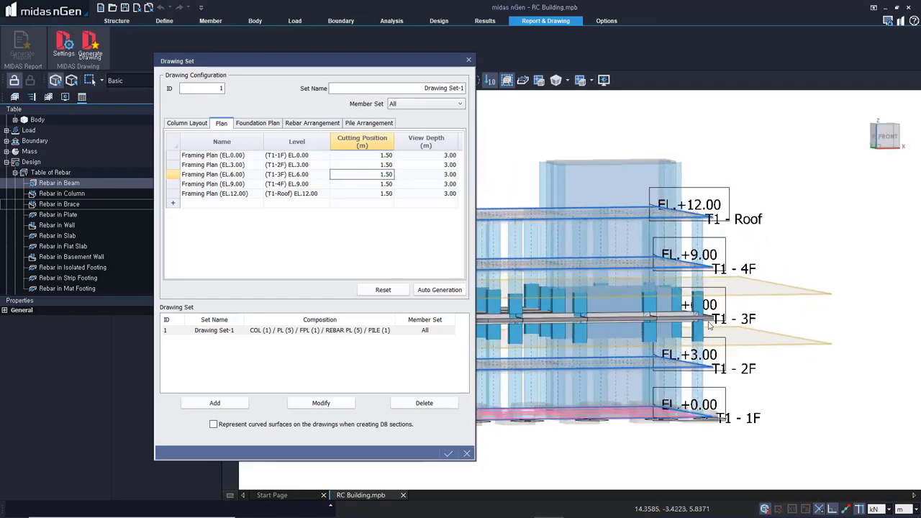
middle_drag(805, 353, 808, 333)
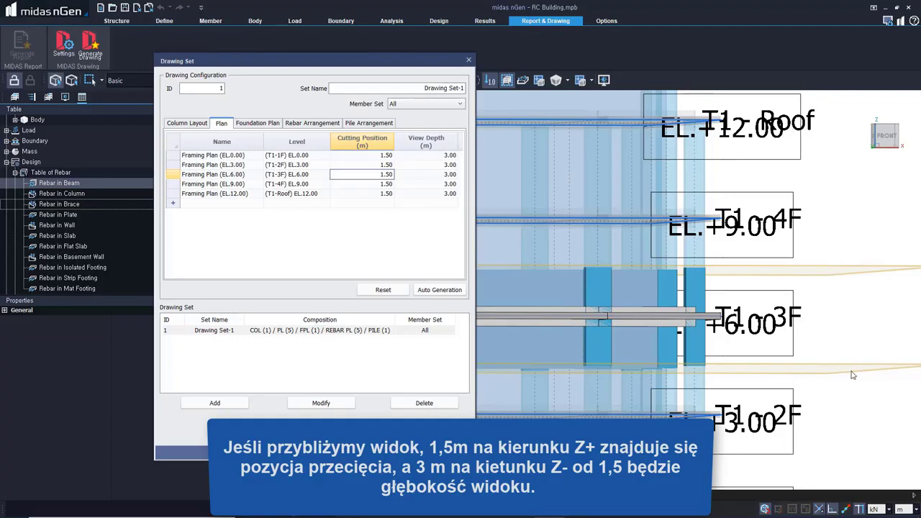
middle_drag(842, 379, 787, 358)
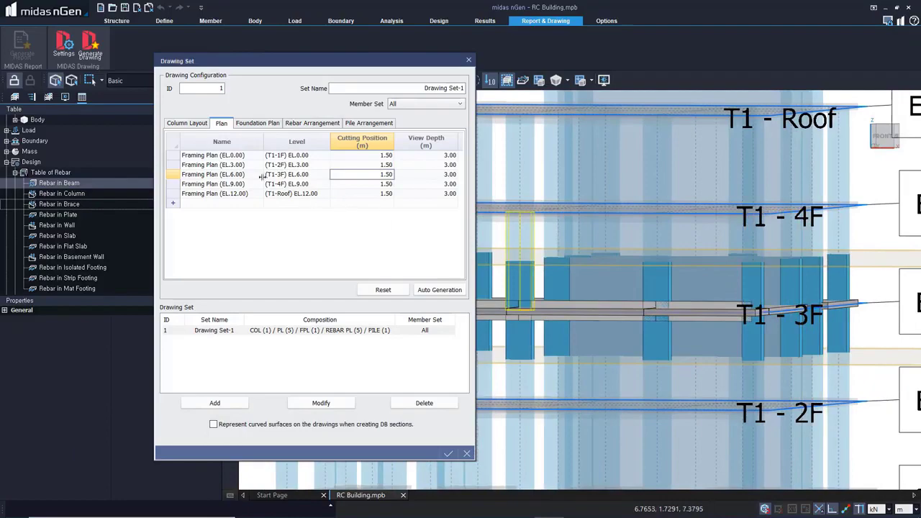
scroll(801, 351, down, 4)
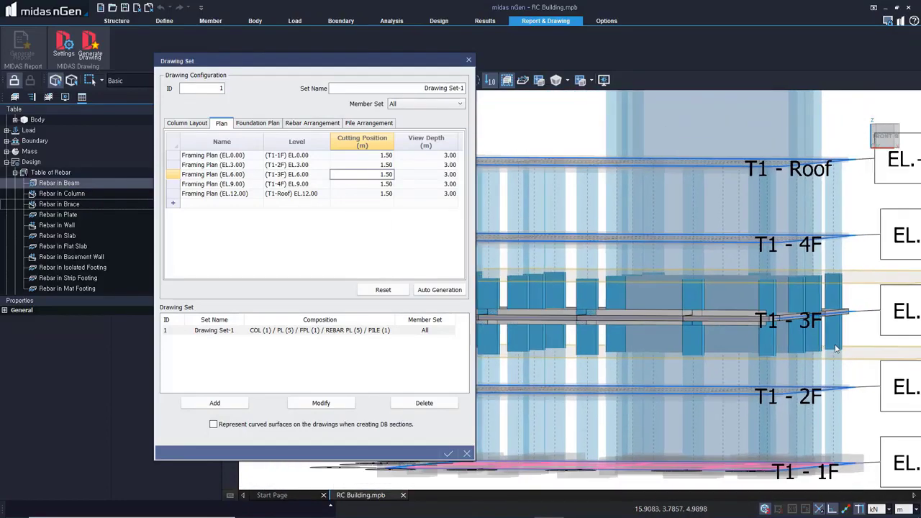
middle_drag(867, 347, 802, 348)
scroll(826, 308, down, 3)
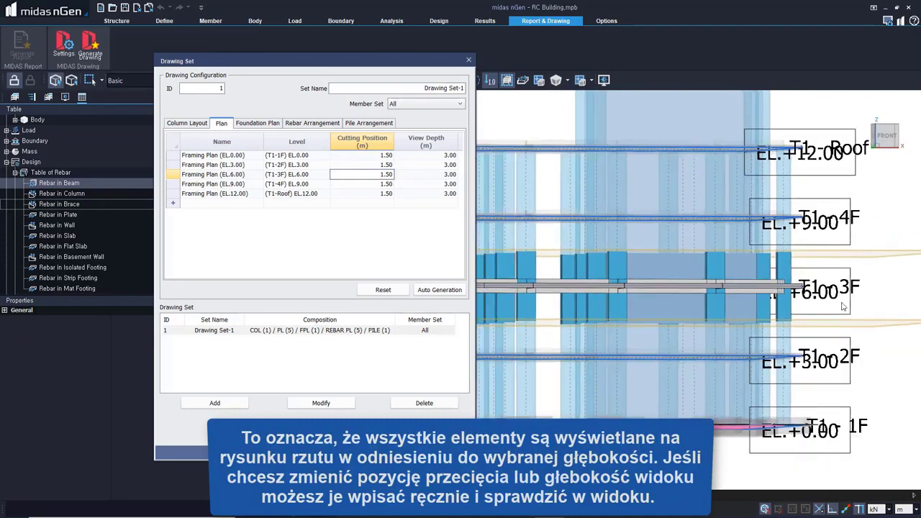
middle_drag(836, 321, 799, 331)
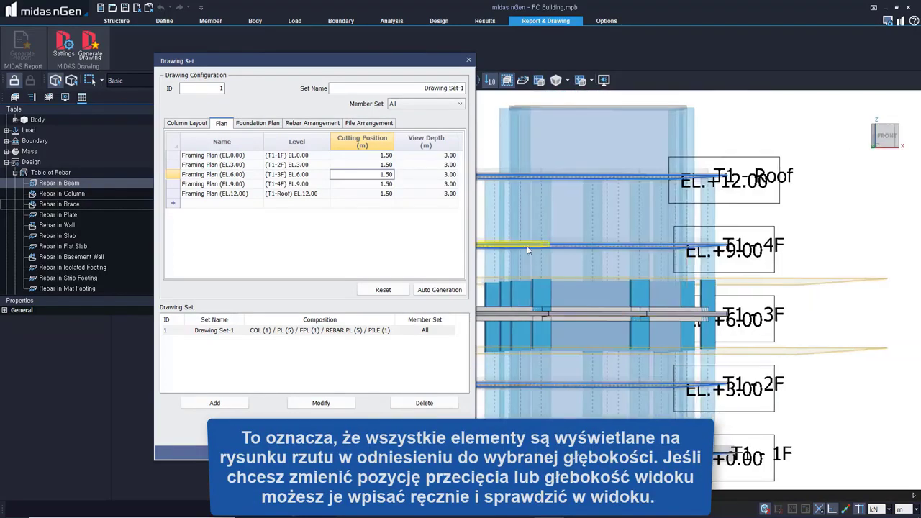
Set the Framing Plan (EL.6.00) cutting position to 0.70 m and view depth to 2 m, and check the range on the model
double_click(389, 175)
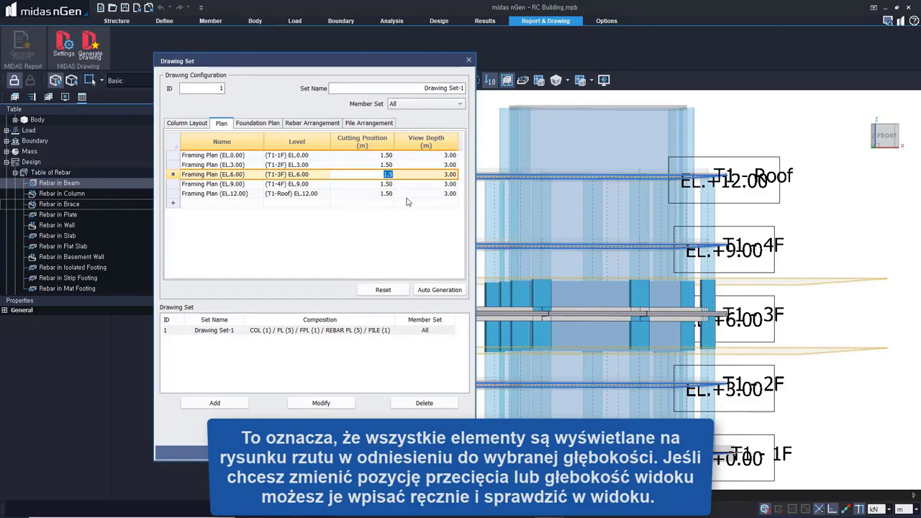
text(0.70)
click(439, 175)
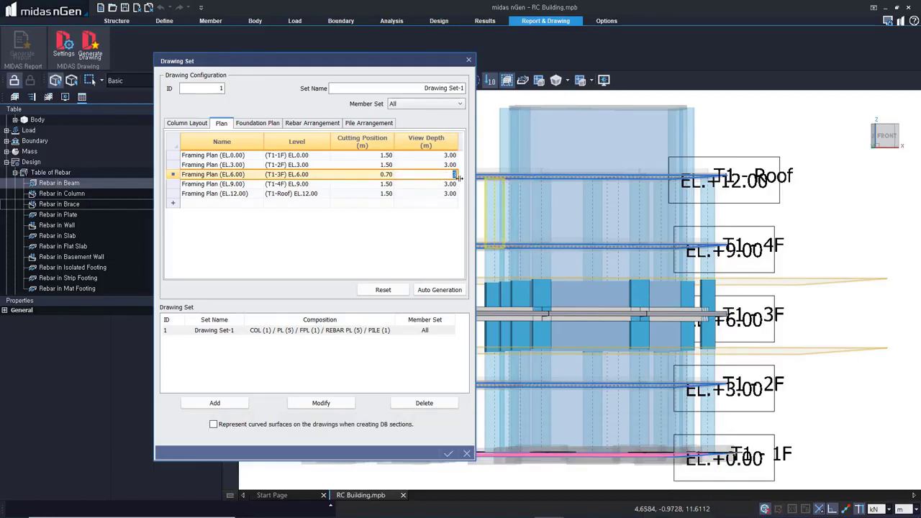
text(2)
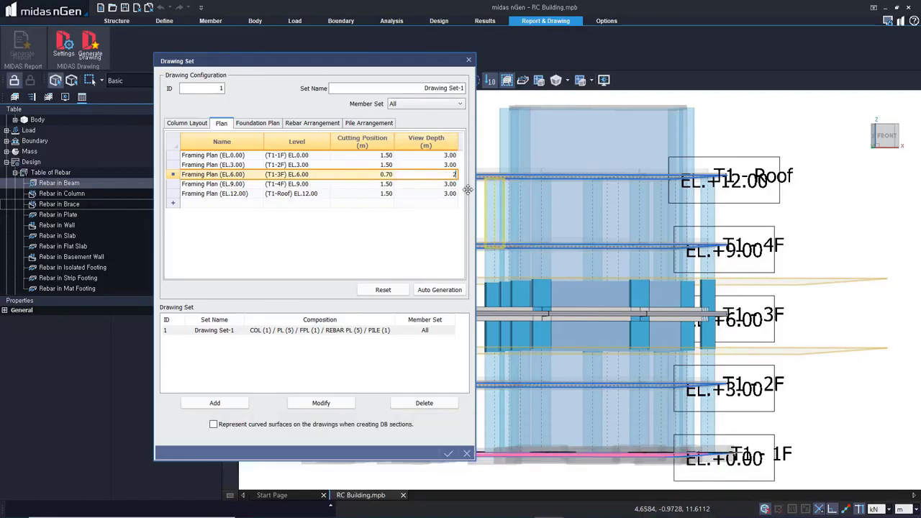
click(430, 184)
click(439, 175)
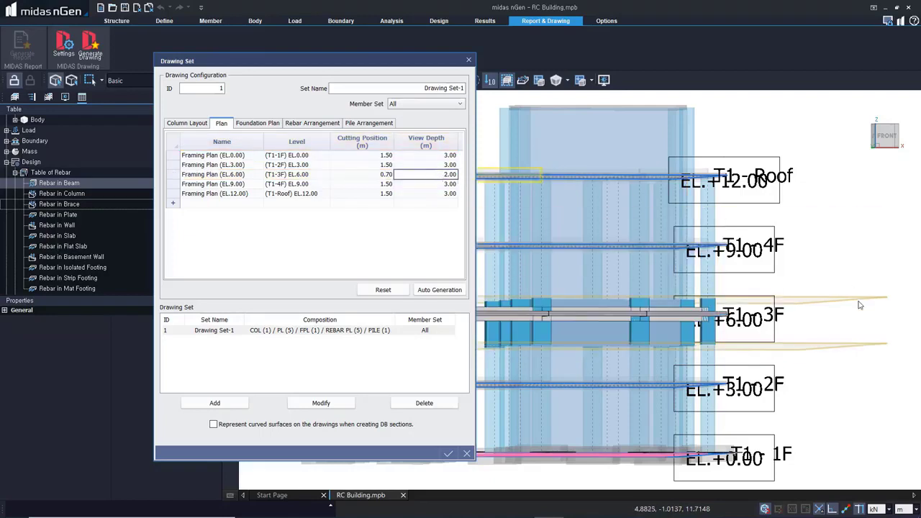
right_click(836, 325)
click(843, 326)
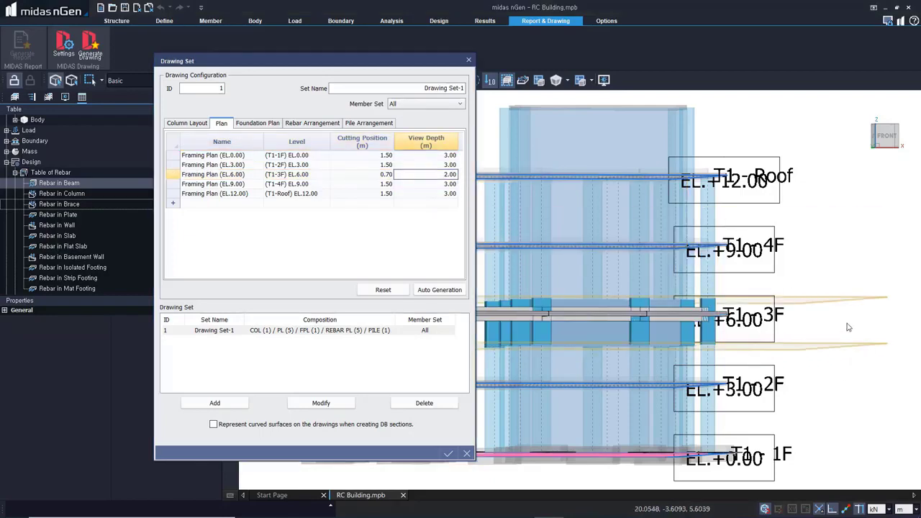
right_click(844, 326)
click(846, 335)
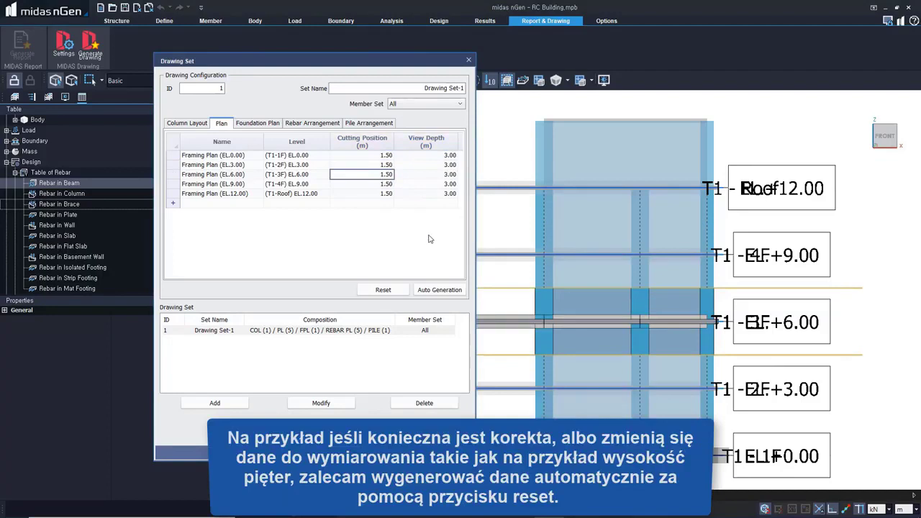
Reset the drawing set configuration and check the column layout, foundation plan, rebar arrangement and pile arrangement lists
click(398, 234)
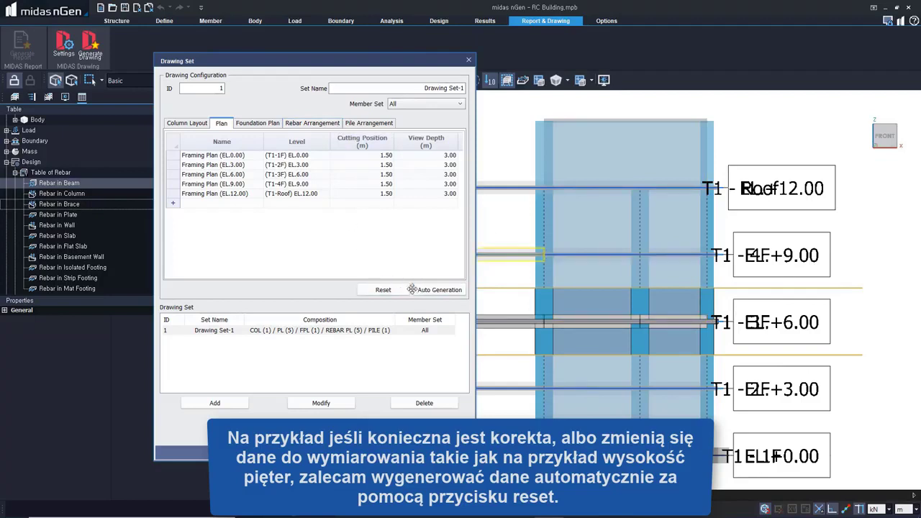
click(383, 290)
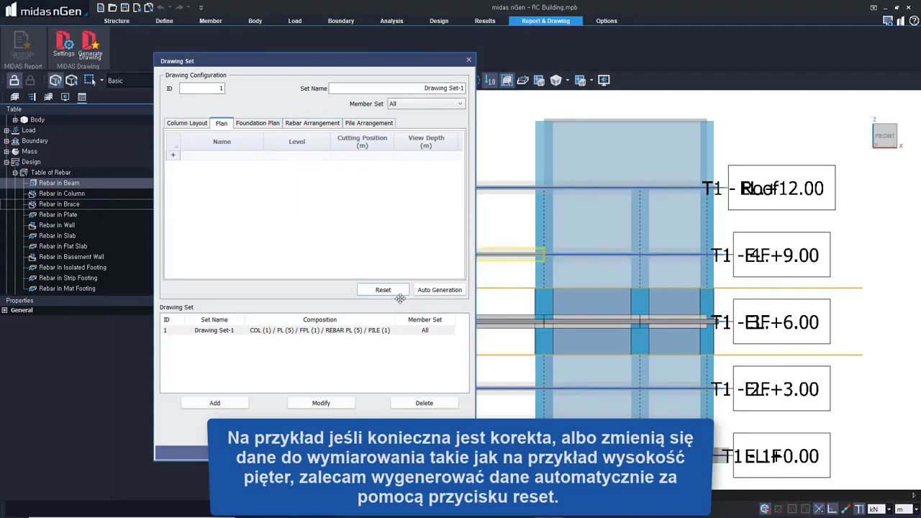
click(188, 123)
click(272, 126)
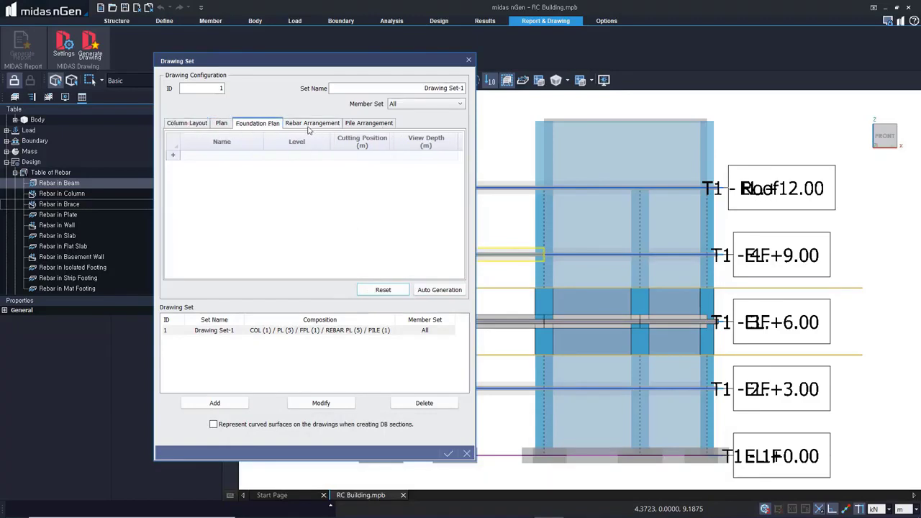
click(312, 124)
click(369, 124)
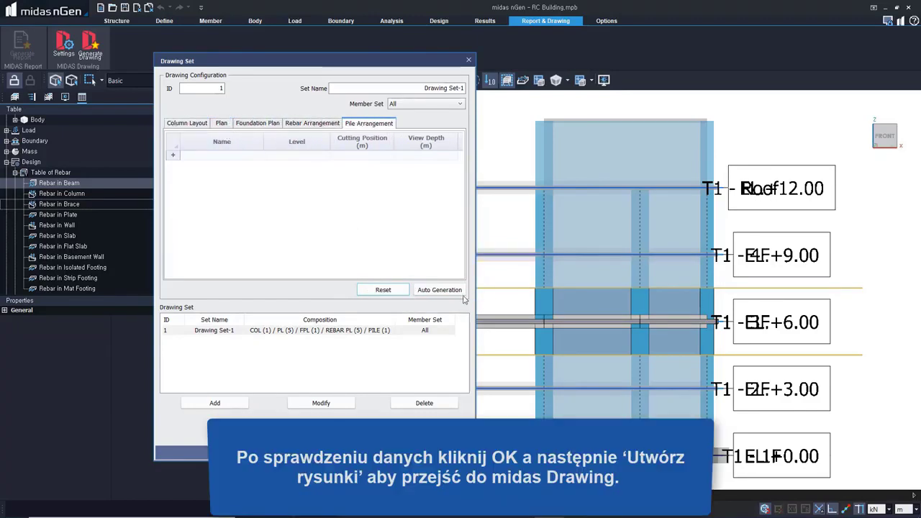
Auto-generate the drawing set configuration, check the column layout, plan, foundation plan, rebar arrangement and pile arrangement lists, and accept the settings
click(454, 291)
click(187, 123)
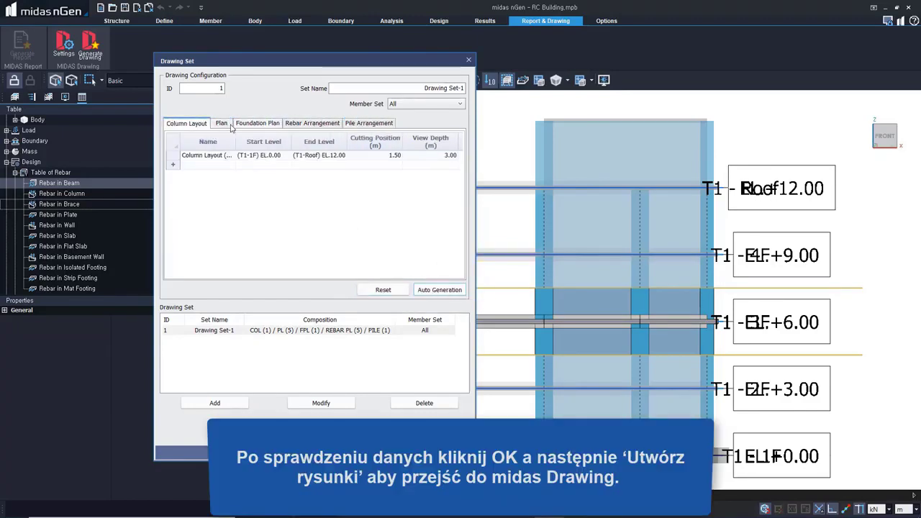
click(221, 123)
click(257, 123)
click(309, 124)
click(368, 124)
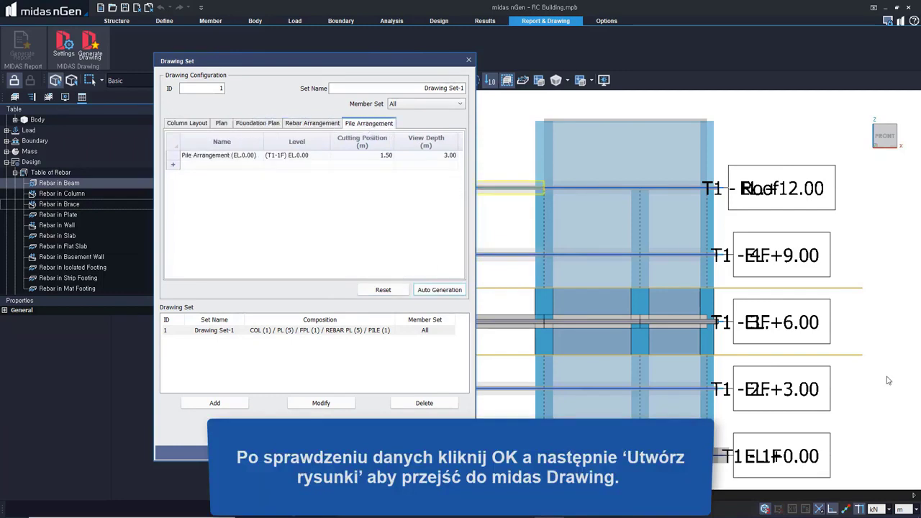
click(221, 123)
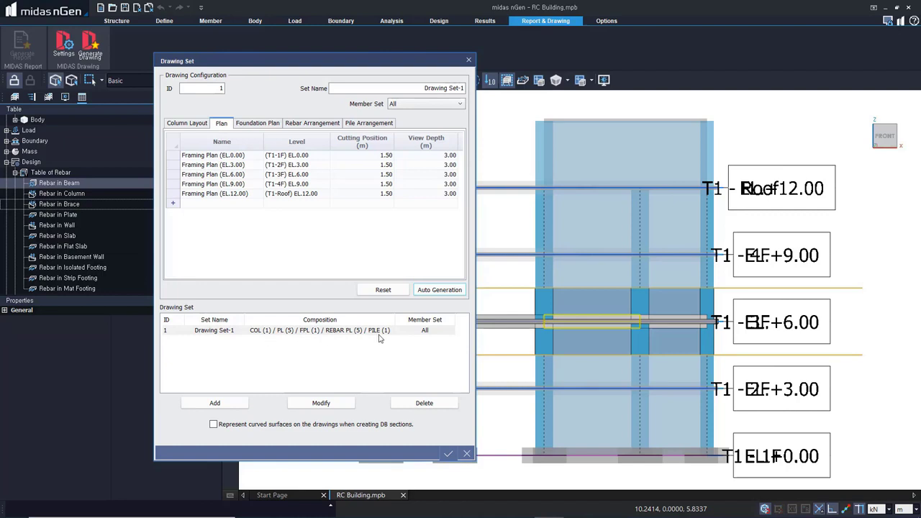
click(449, 454)
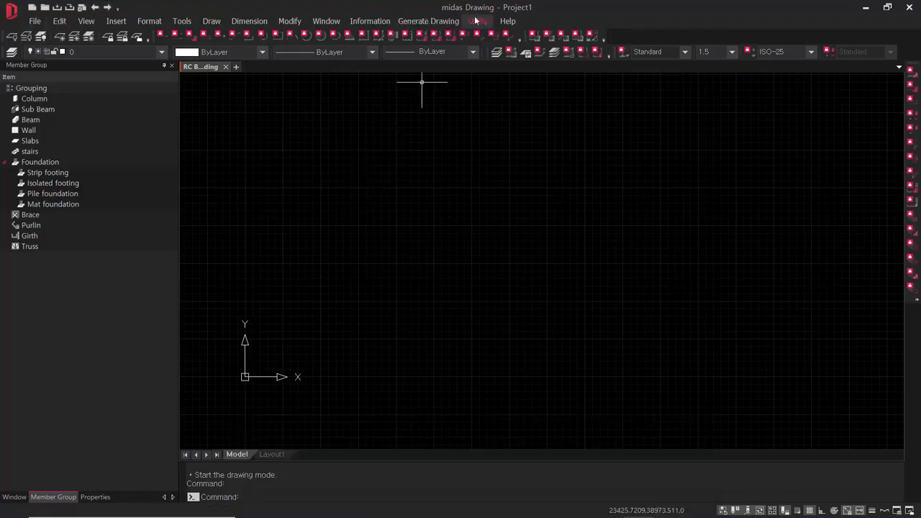
click(430, 21)
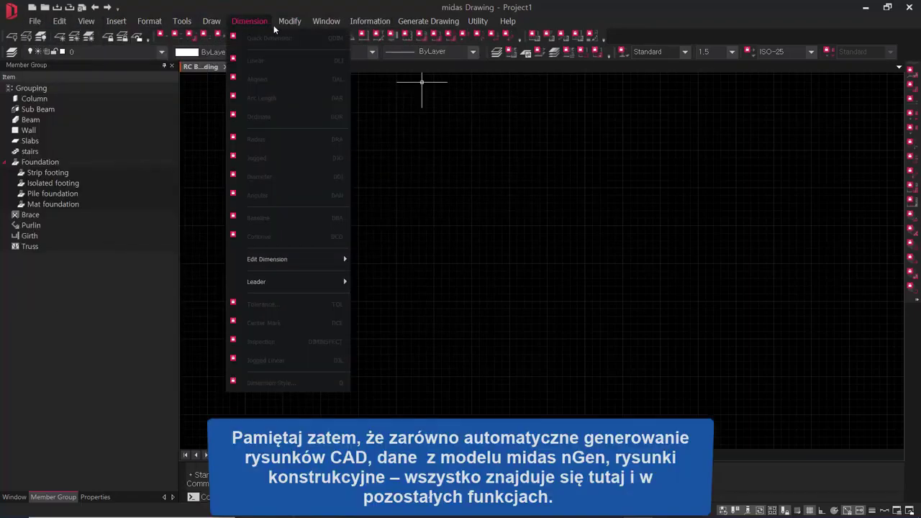
click(189, 25)
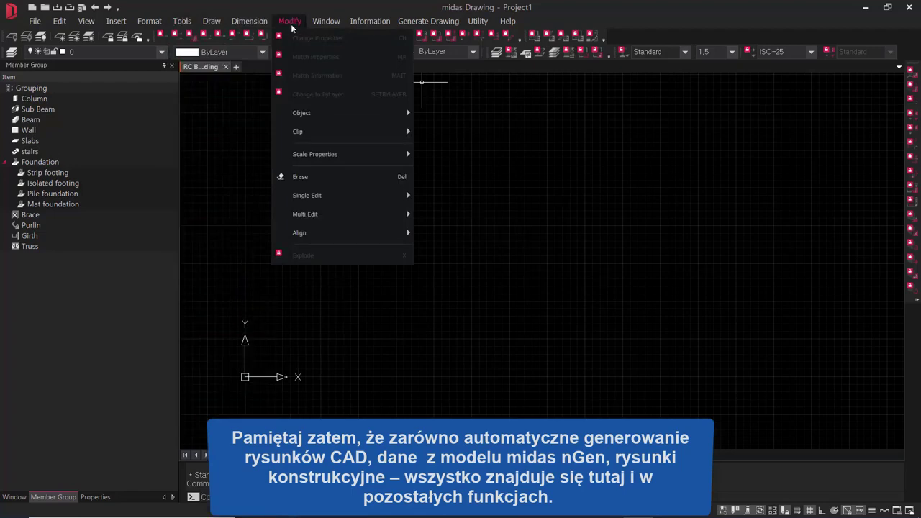
mouse_move(414, 22)
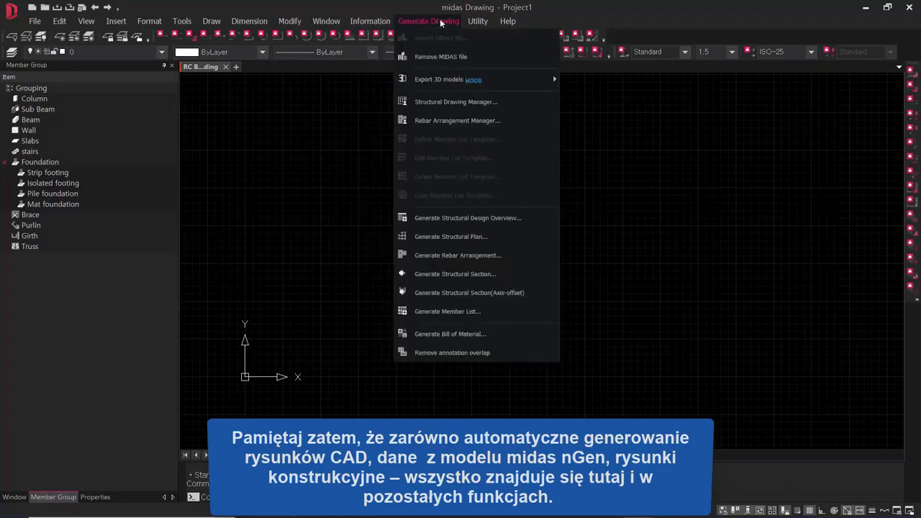
click(408, 22)
click(435, 22)
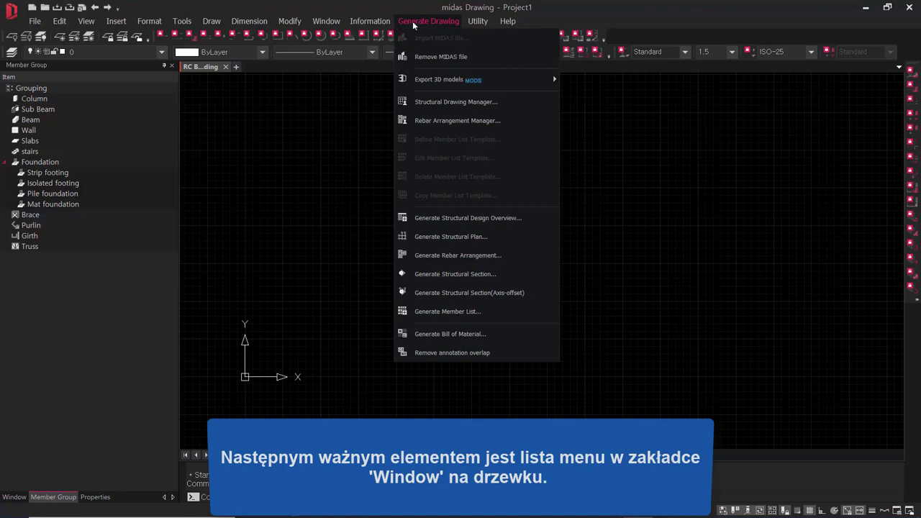
click(419, 26)
click(182, 22)
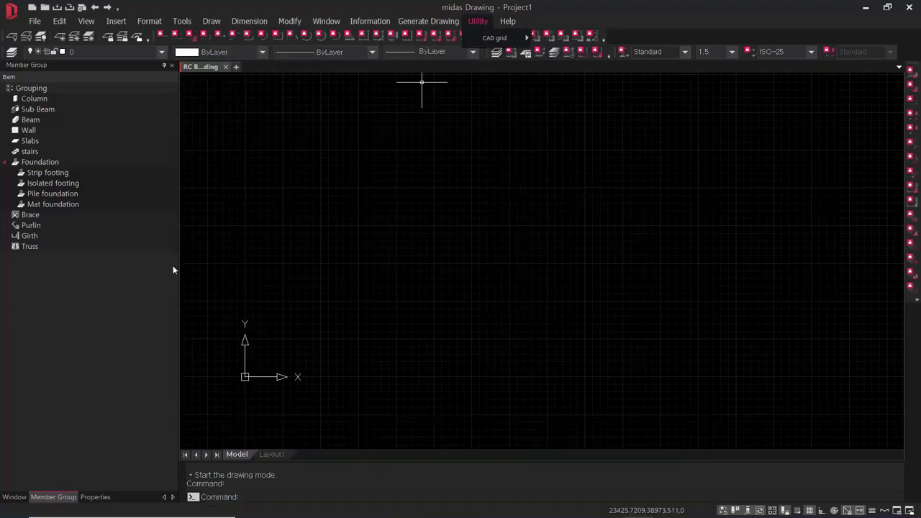
Expand the TEMPLATE branch of the midas Drawing project tree and switch the project to CAD mode
click(12, 497)
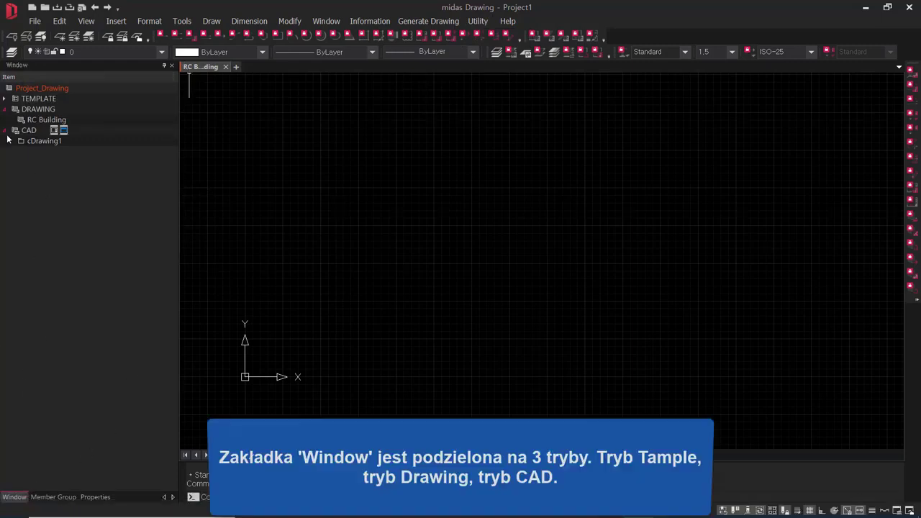
click(6, 99)
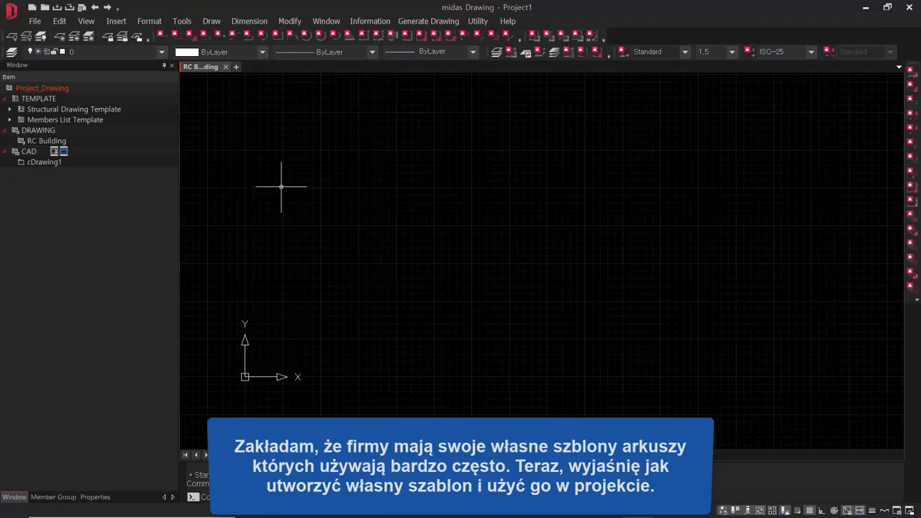
click(40, 152)
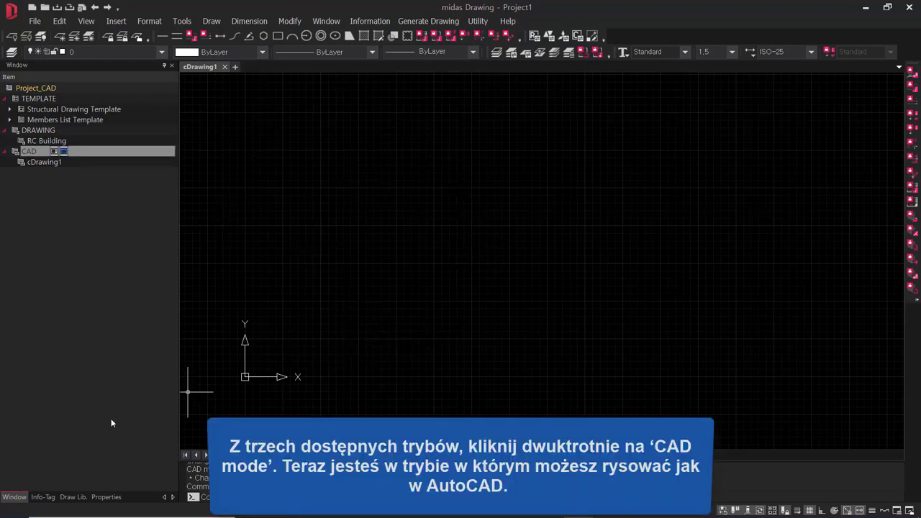
Insert a midas SHEET A3 sheet from the drawing library, named ABC Company at scale 1/100, with its insertion point at 0,0
click(73, 498)
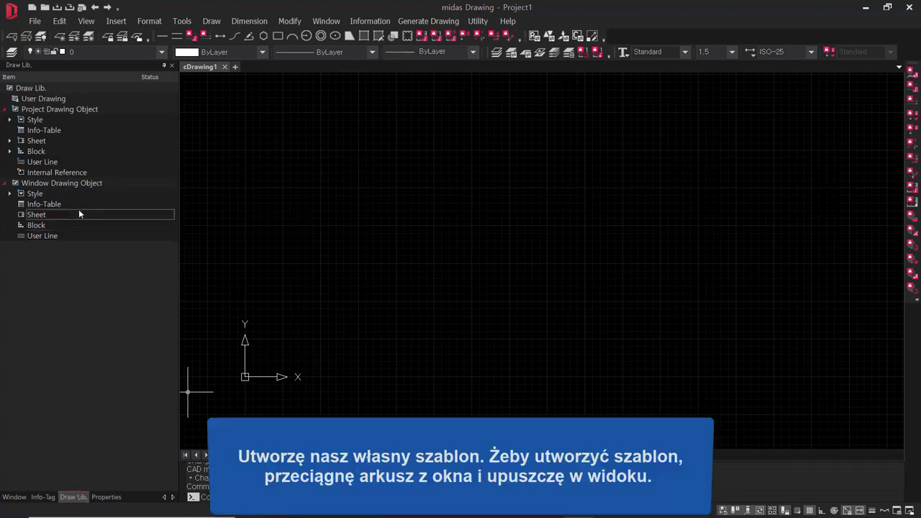
click(38, 215)
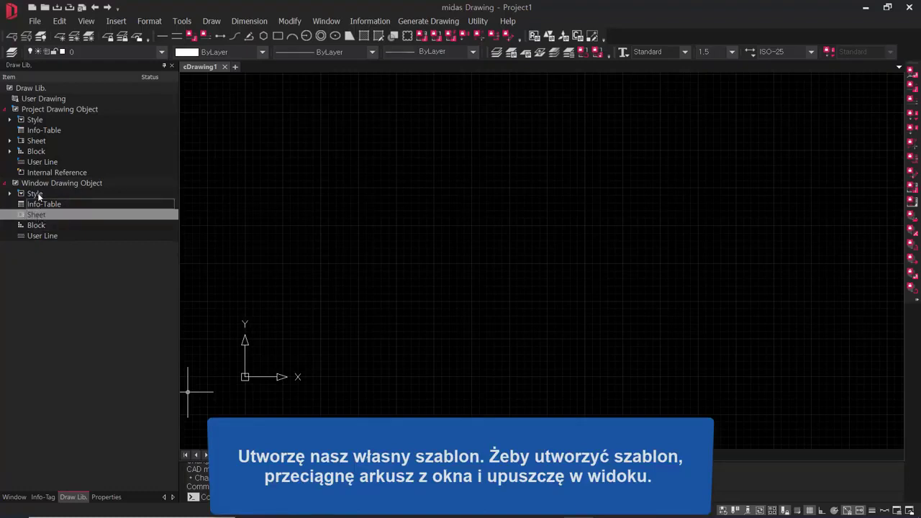
drag(39, 221, 377, 205)
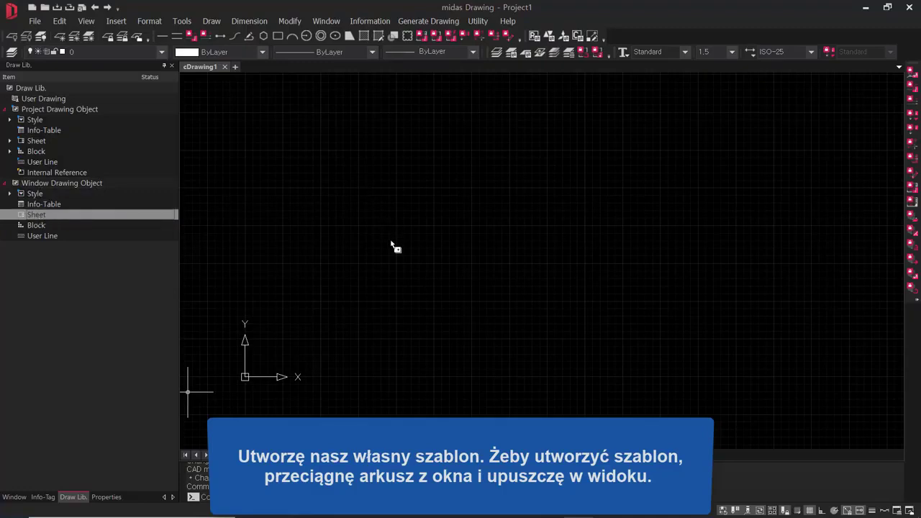
drag(391, 242, 389, 249)
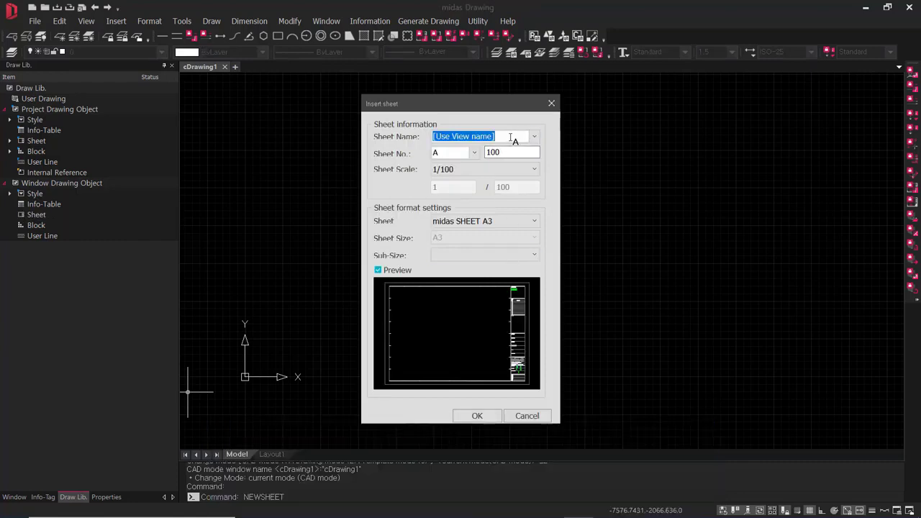
drag(511, 136, 425, 140)
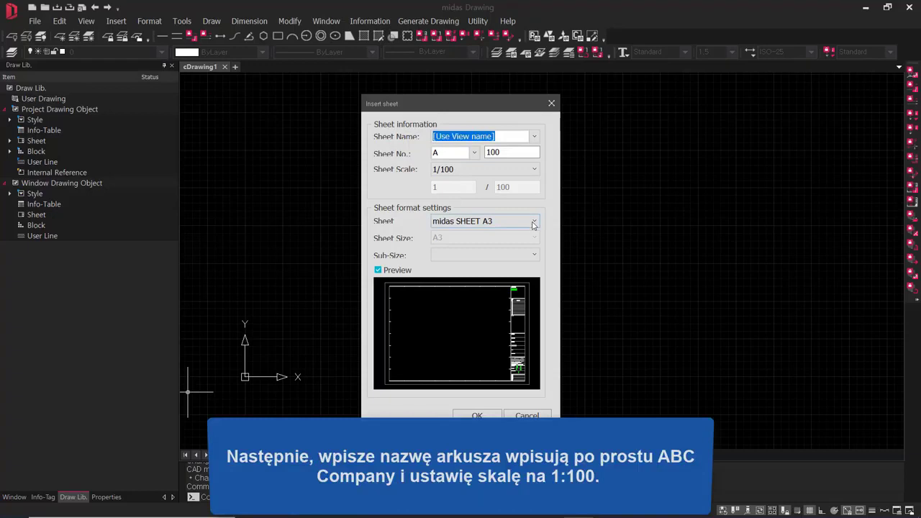
text(ABC Company)
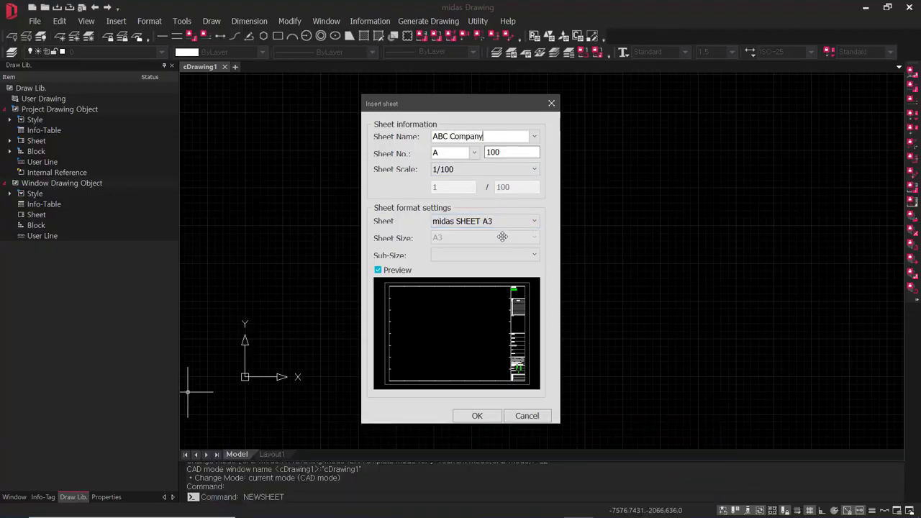
click(493, 418)
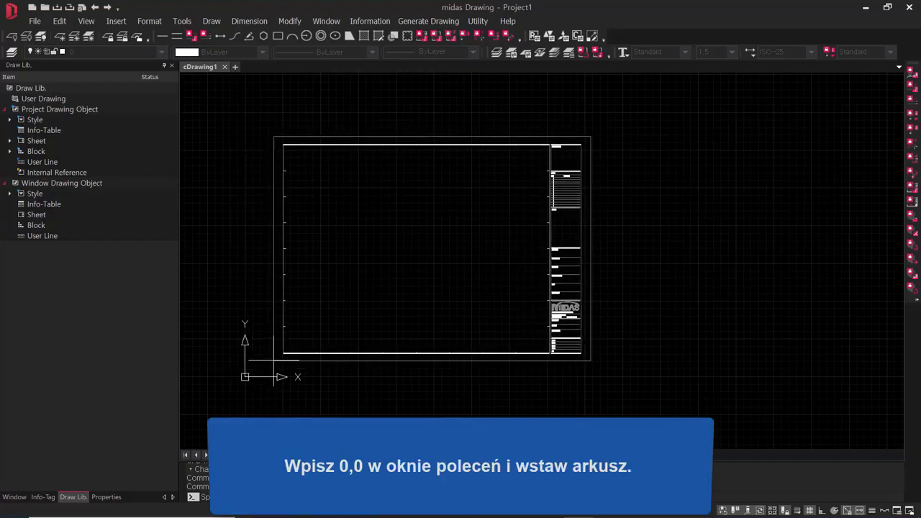
text(0,0)
key(Return)
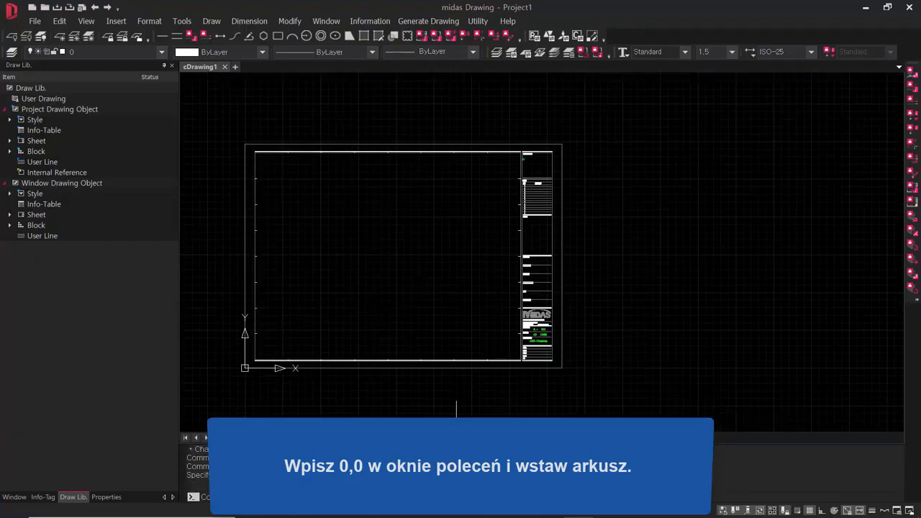
Examine the inserted sheet's title block and expand the list of sheets under Window Drawing Object
scroll(565, 312, up, 4)
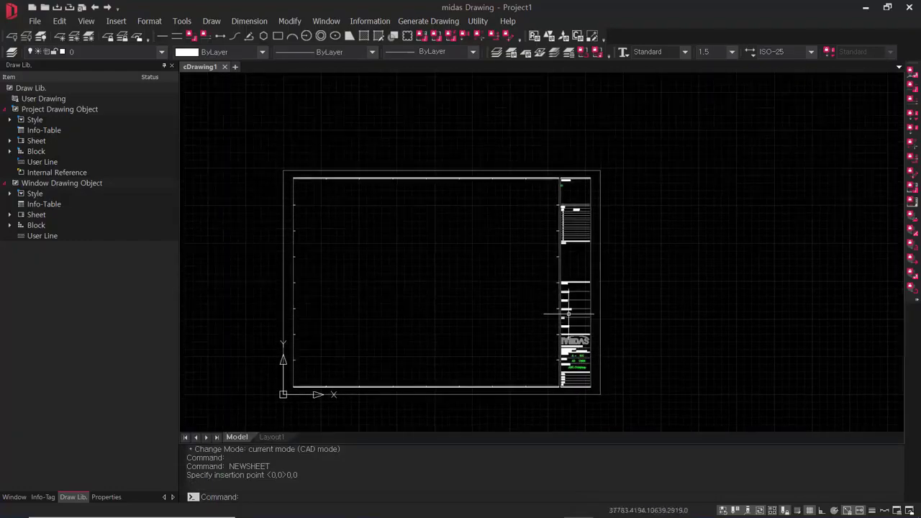
scroll(623, 351, up, 2)
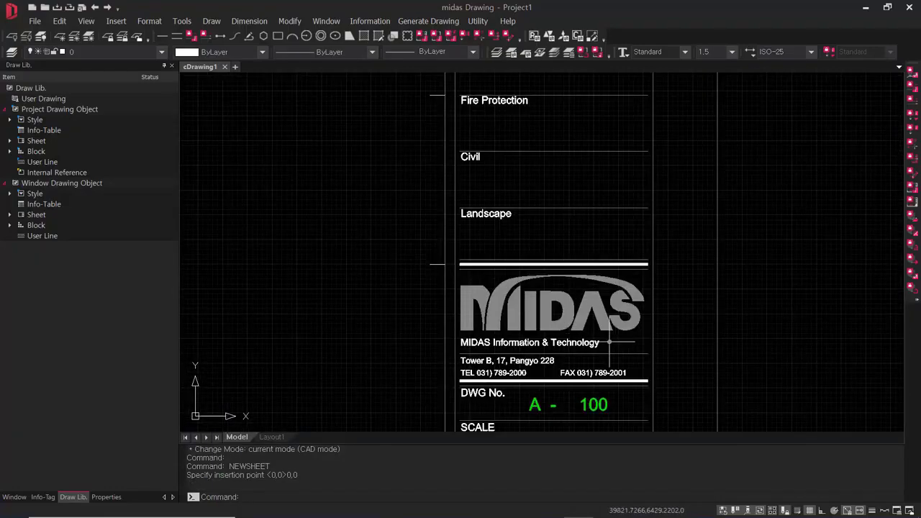
scroll(605, 327, down, 4)
scroll(583, 301, up, 2)
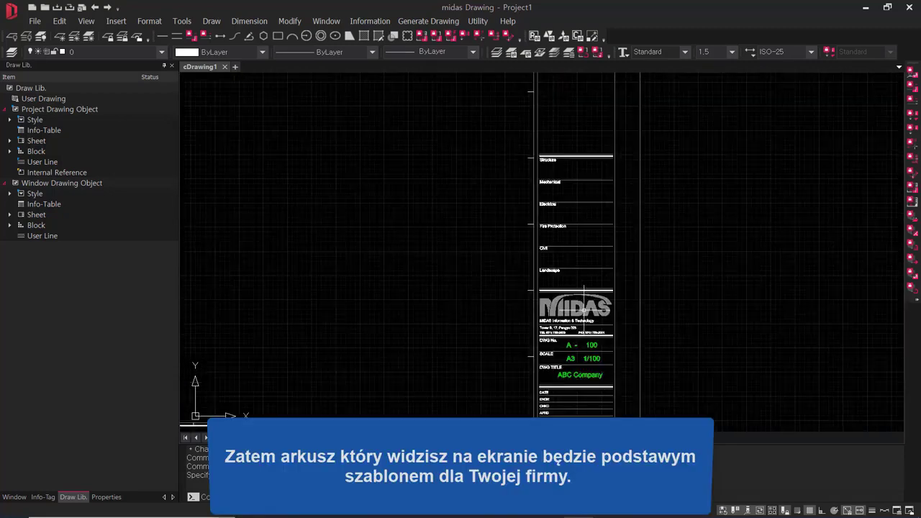
scroll(592, 318, down, 2)
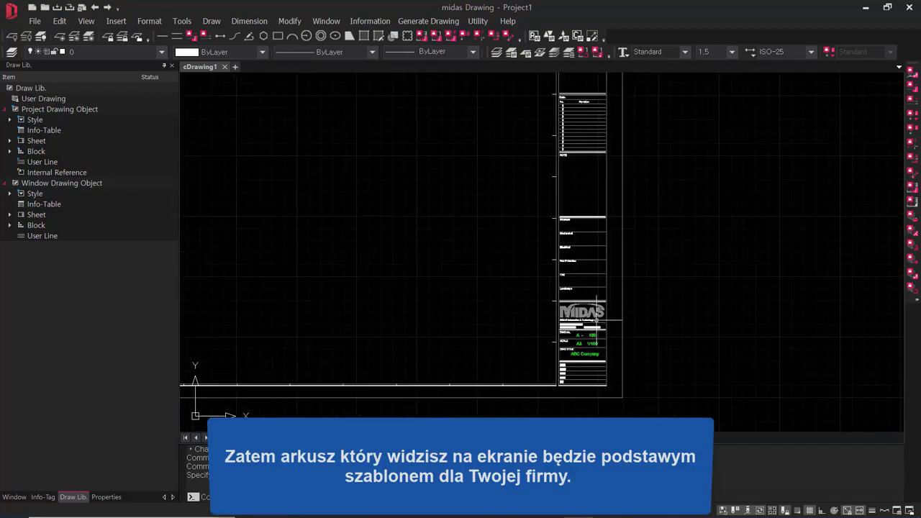
click(10, 215)
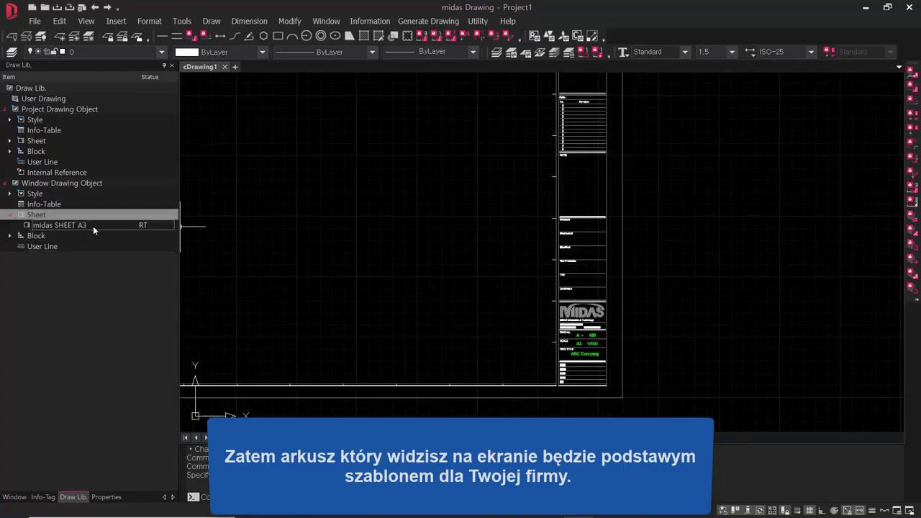
scroll(457, 295, down, 2)
middle_drag(450, 298, 471, 305)
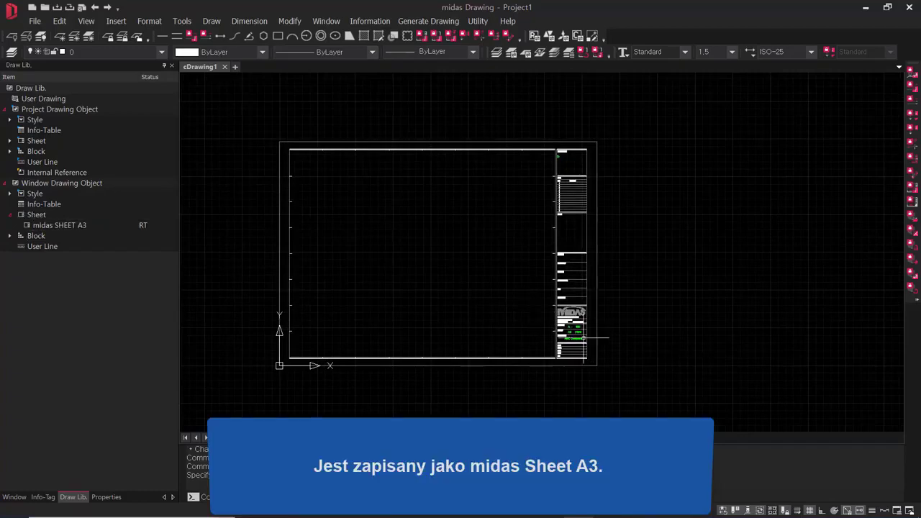
Examine the drawing number, scale and drawing title fields in the sheet's title block
scroll(584, 338, up, 5)
scroll(567, 330, down, 3)
scroll(545, 319, up, 3)
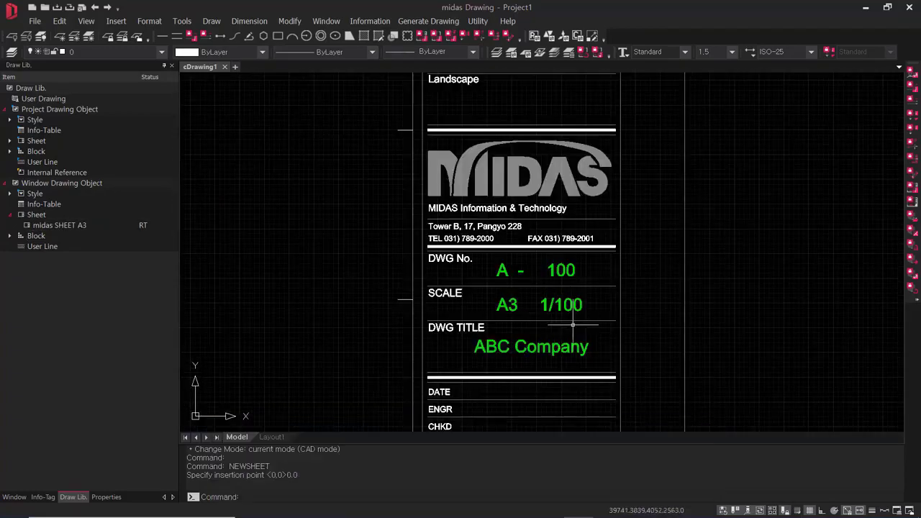
scroll(573, 325, down, 3)
scroll(501, 335, up, 3)
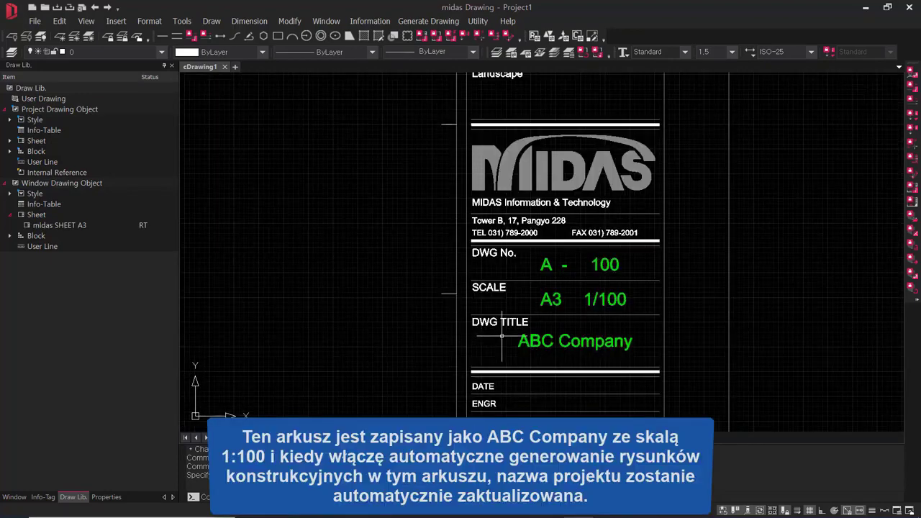
scroll(530, 340, down, 2)
scroll(577, 340, down, 2)
Examine the title block's revision table and project name field, and review the whole sheet
middle_drag(572, 253, 562, 407)
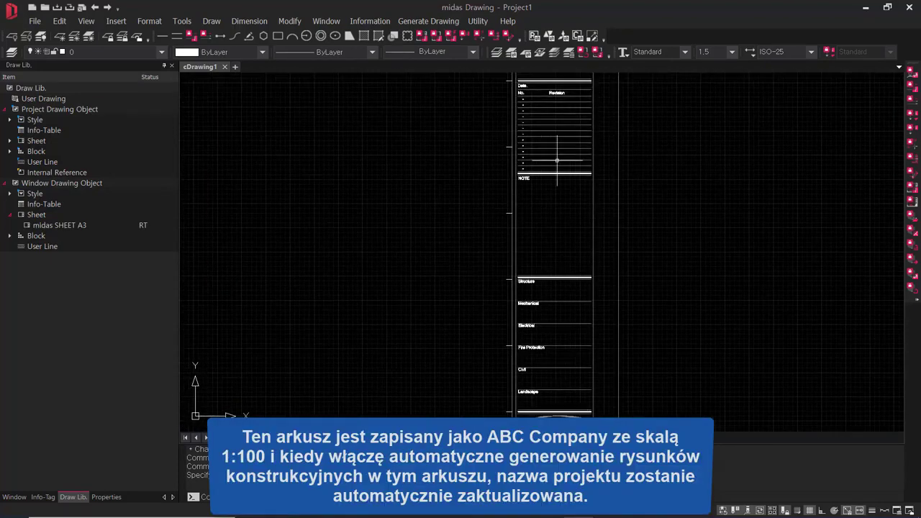
middle_drag(557, 160, 552, 344)
scroll(529, 206, up, 3)
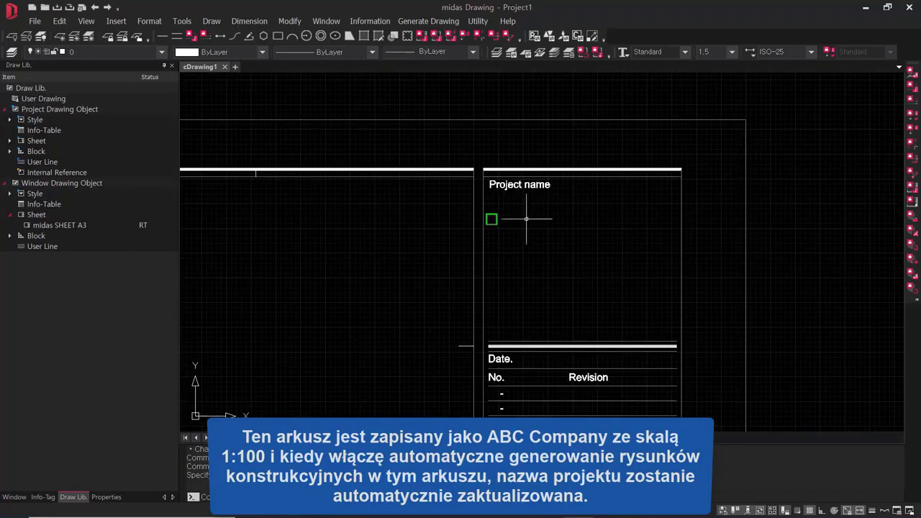
scroll(514, 235, down, 2)
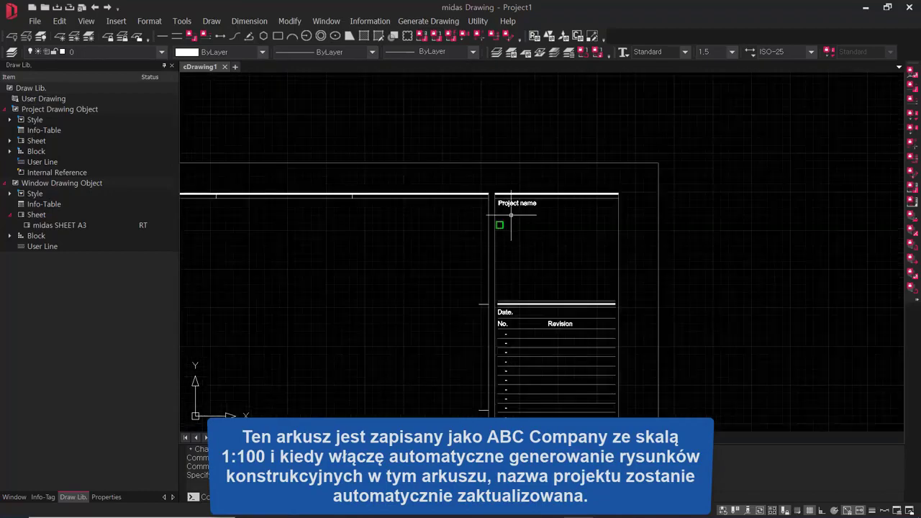
scroll(515, 260, down, 3)
middle_drag(512, 301, 593, 242)
middle_drag(509, 337, 593, 270)
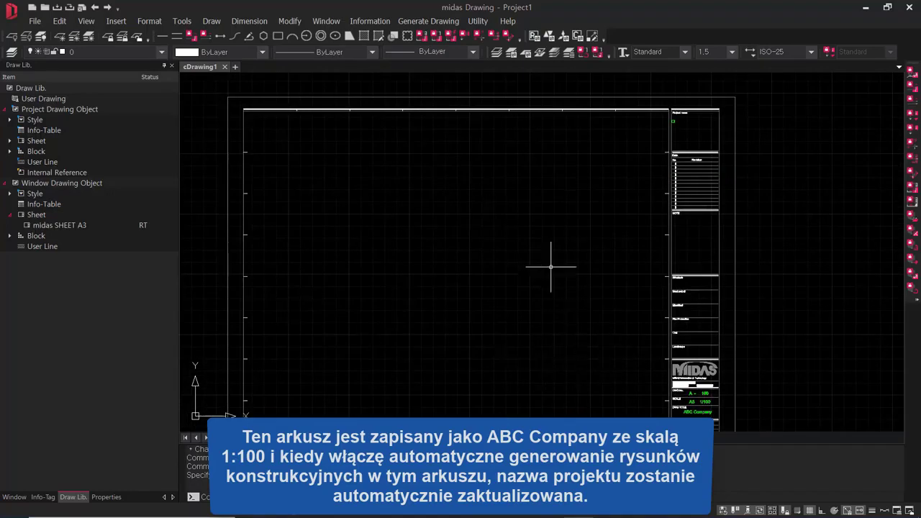
middle_drag(669, 158, 575, 175)
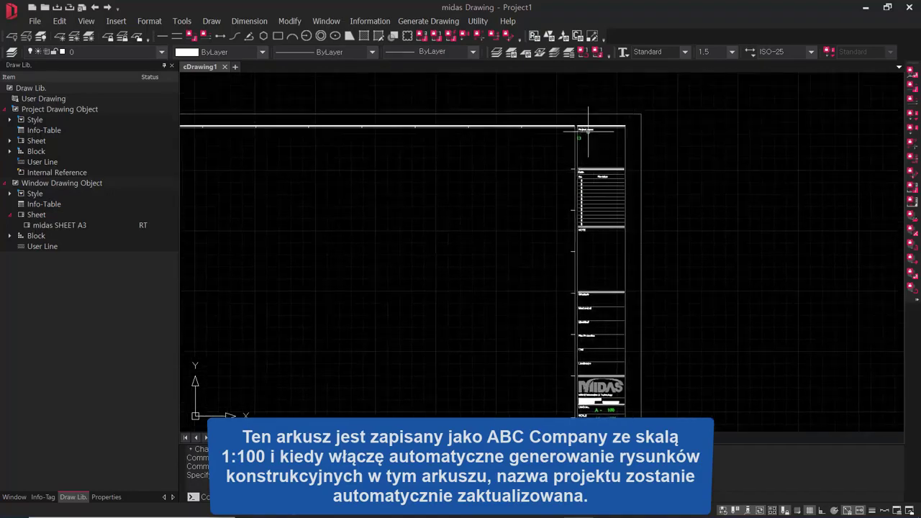
middle_drag(643, 236, 624, 186)
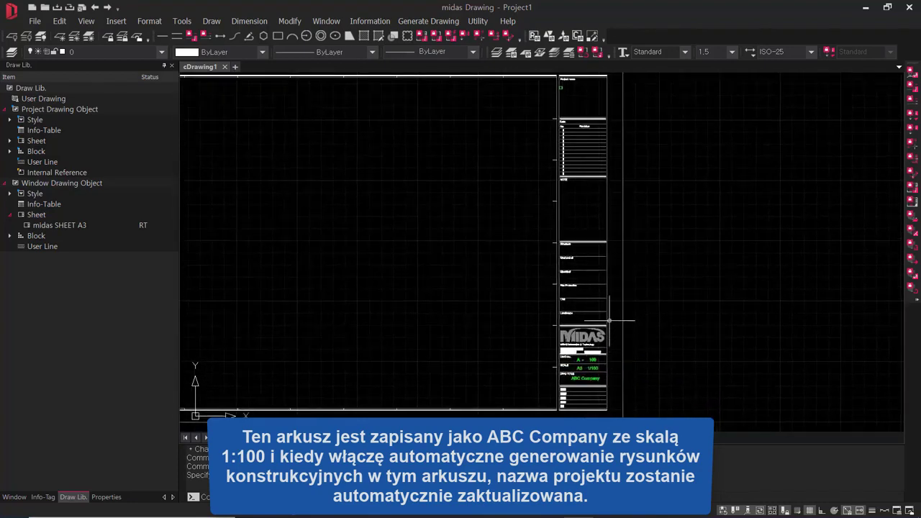
scroll(609, 320, down, 3)
scroll(601, 337, up, 2)
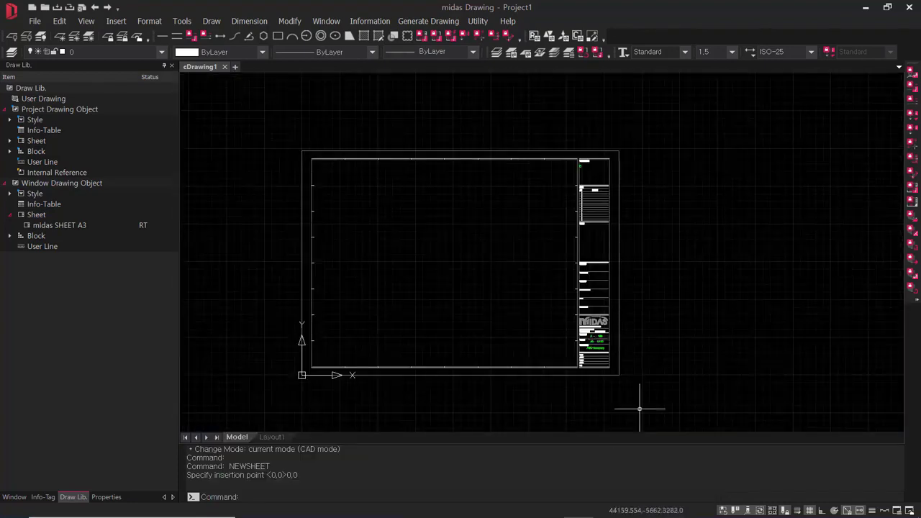
Select the inserted A3 sheet block and explode it into separate elements
drag(634, 469, 500, 408)
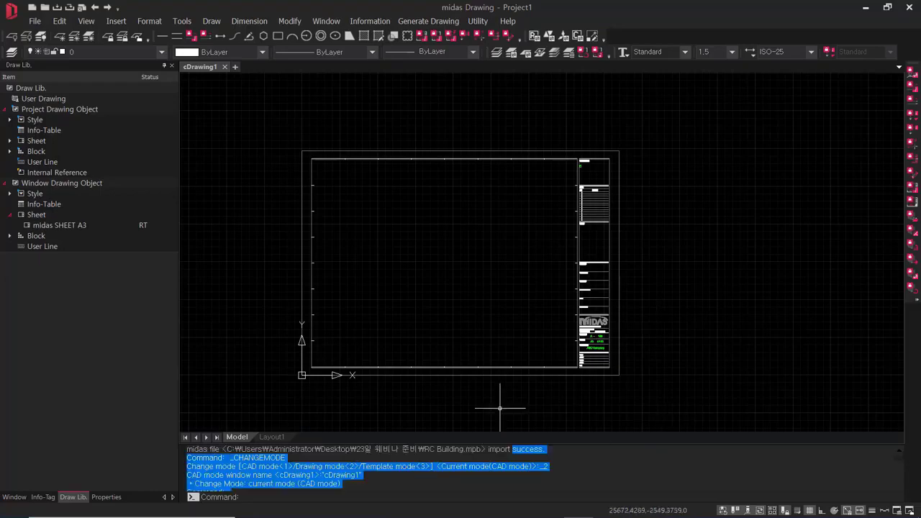
click(530, 421)
click(432, 327)
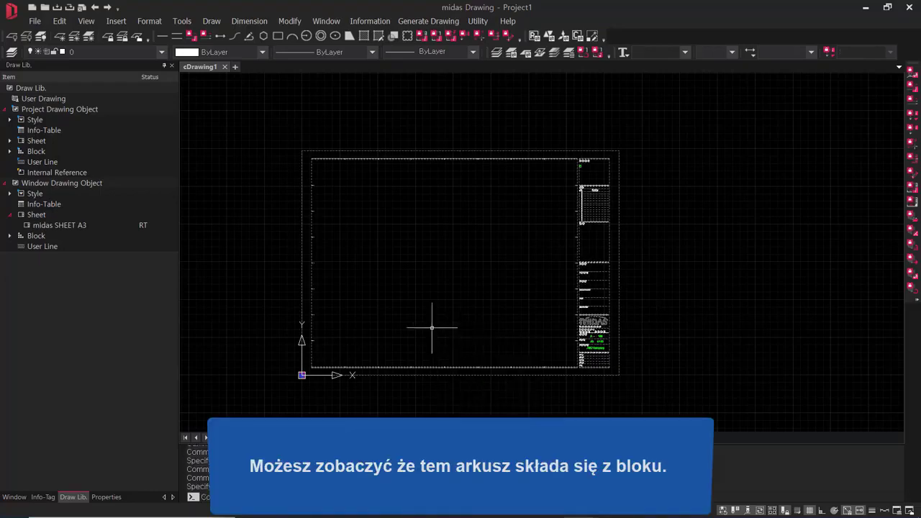
scroll(617, 154, up, 4)
scroll(600, 226, down, 4)
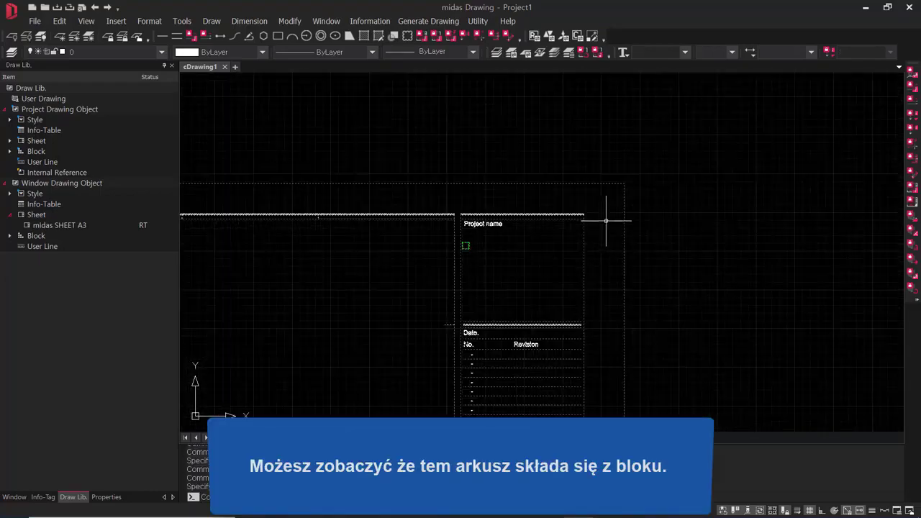
middle_drag(639, 271, 651, 189)
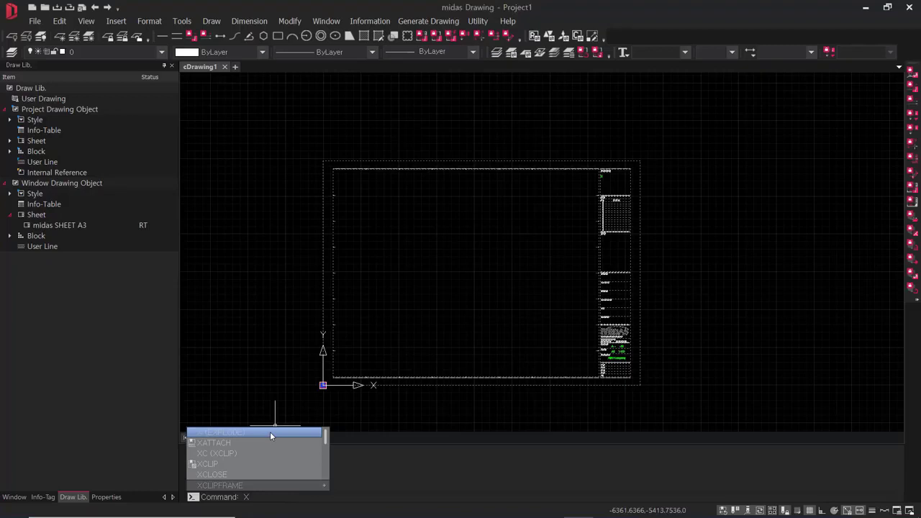
key(Return)
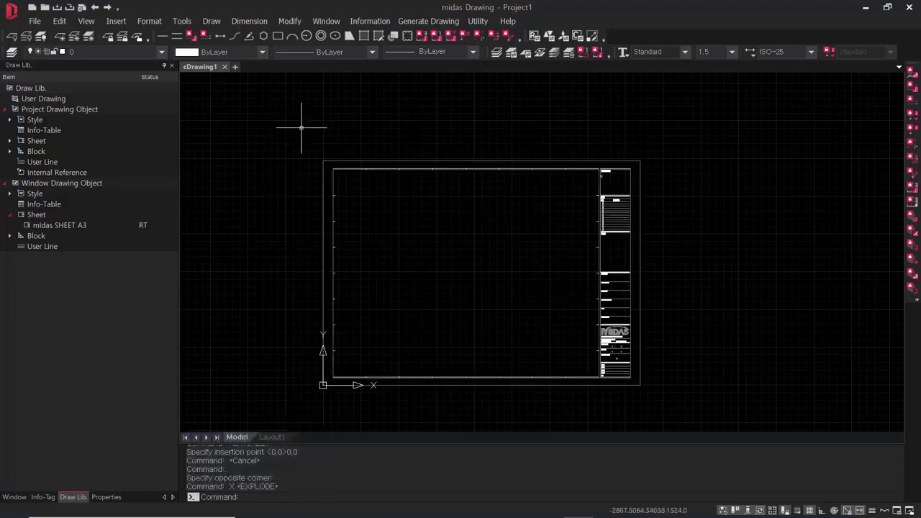
Select the whole sheet and explode its remaining grouped elements once more
scroll(601, 166, up, 3)
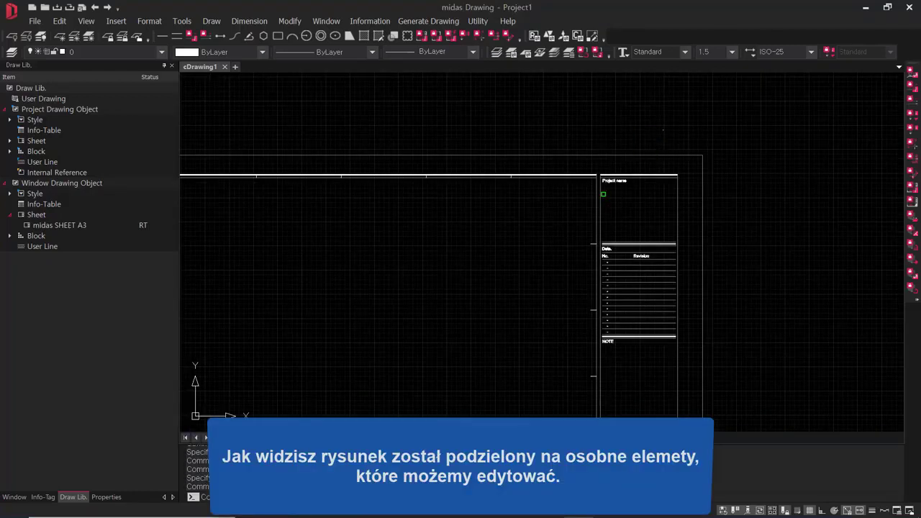
drag(662, 130, 636, 163)
scroll(639, 173, down, 2)
drag(757, 127, 322, 386)
key(Return)
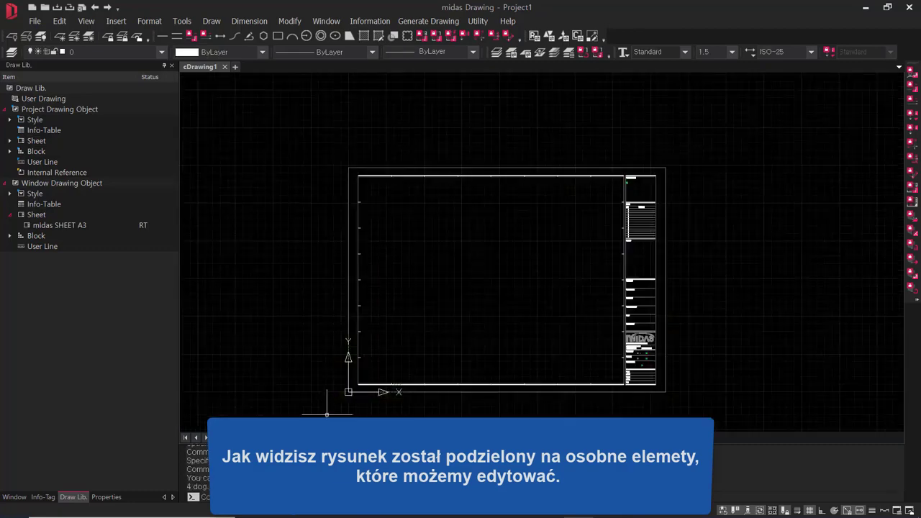
Examine the exploded sheet's border and title block lines to check that they can be selected individually
scroll(608, 164, up, 3)
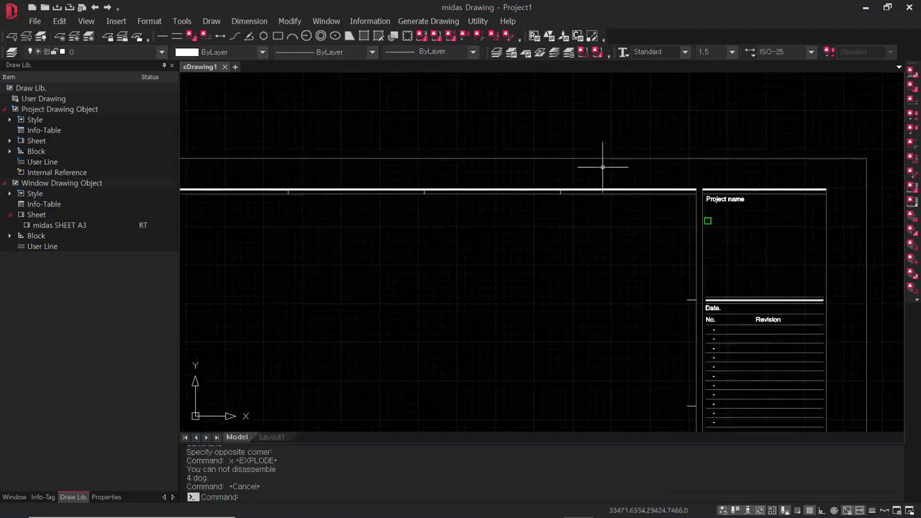
drag(624, 148, 615, 178)
key(Escape)
key(Escape)
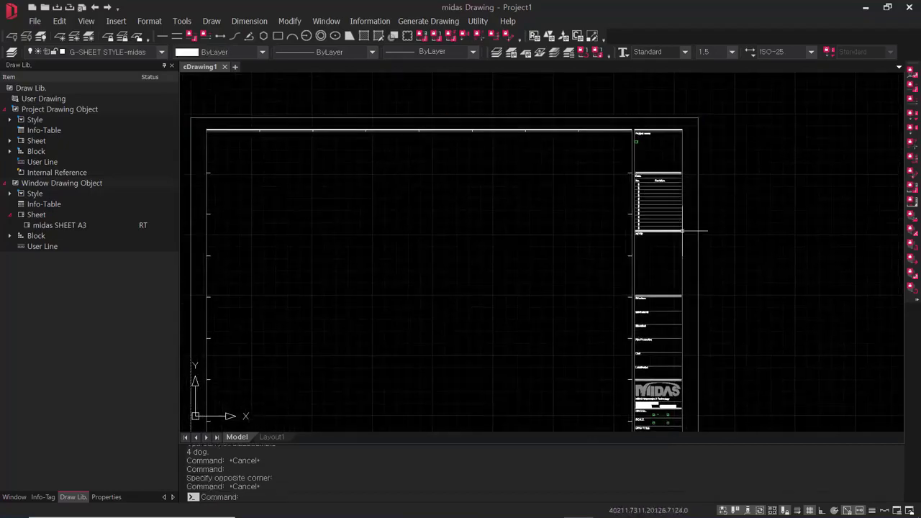
scroll(612, 253, up, 4)
drag(580, 265, 529, 279)
click(529, 280)
scroll(562, 288, down, 5)
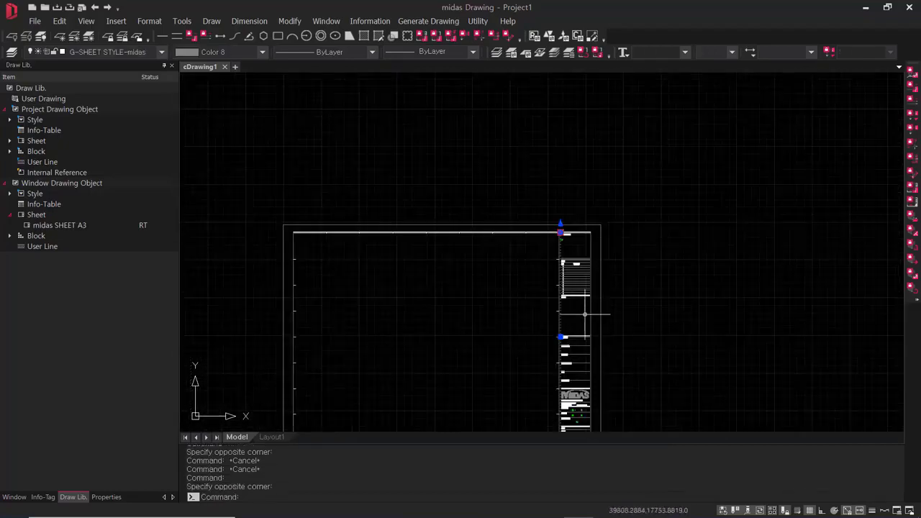
key(Escape)
key(Escape)
key(Escape)
scroll(571, 272, up, 4)
scroll(594, 271, down, 6)
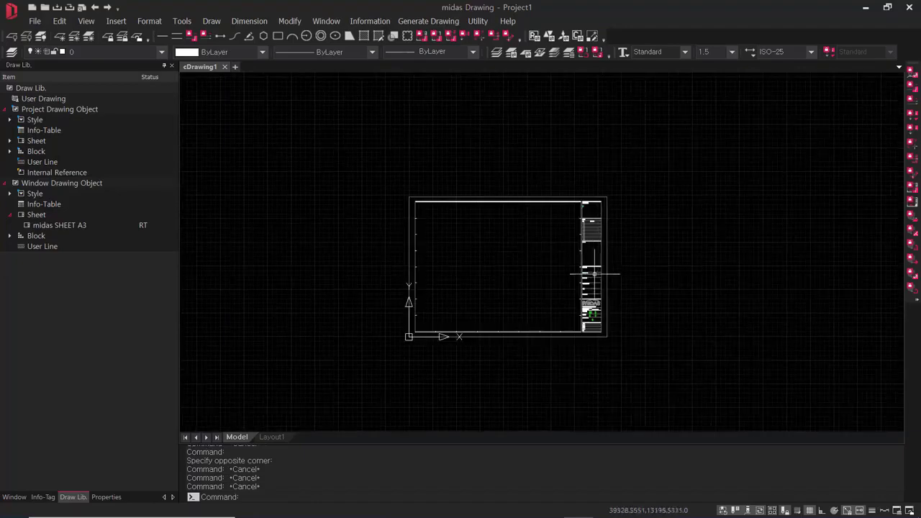
scroll(583, 280, up, 3)
key(Escape)
key(Escape)
scroll(616, 288, down, 3)
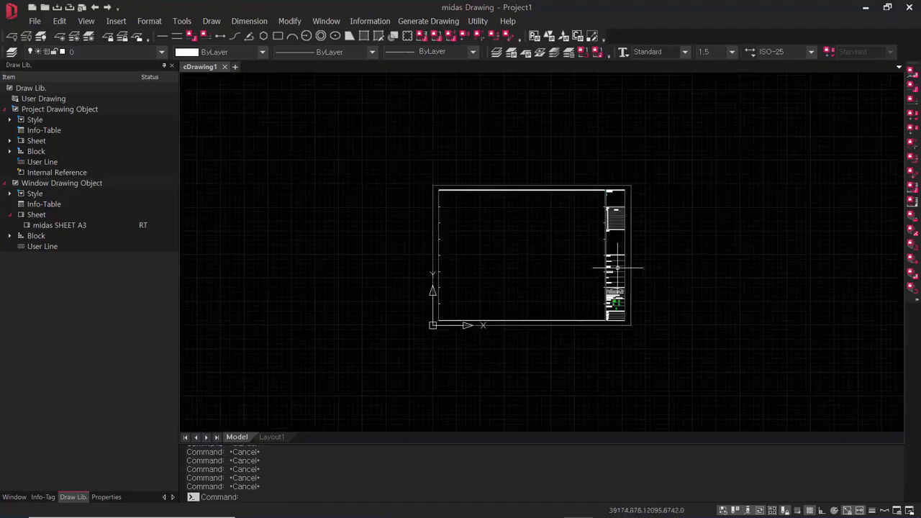
scroll(648, 266, up, 6)
middle_drag(694, 271, 644, 272)
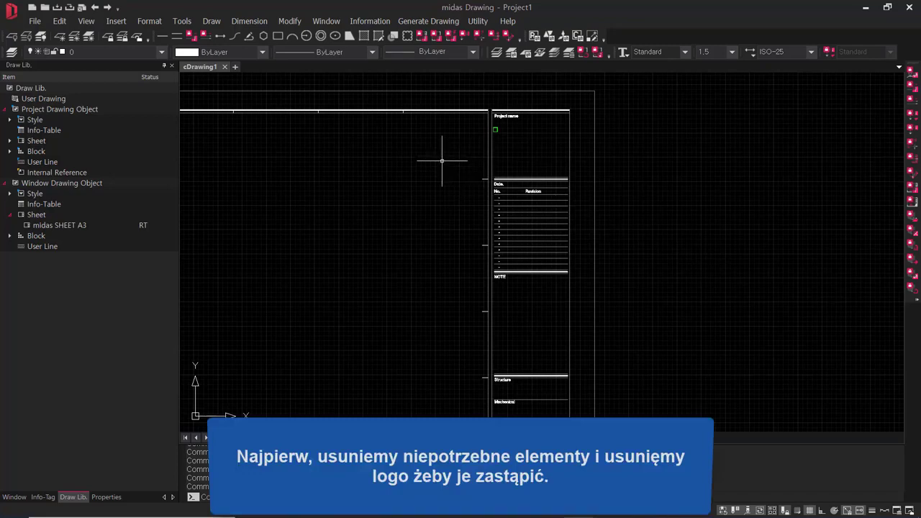
drag(442, 160, 740, 329)
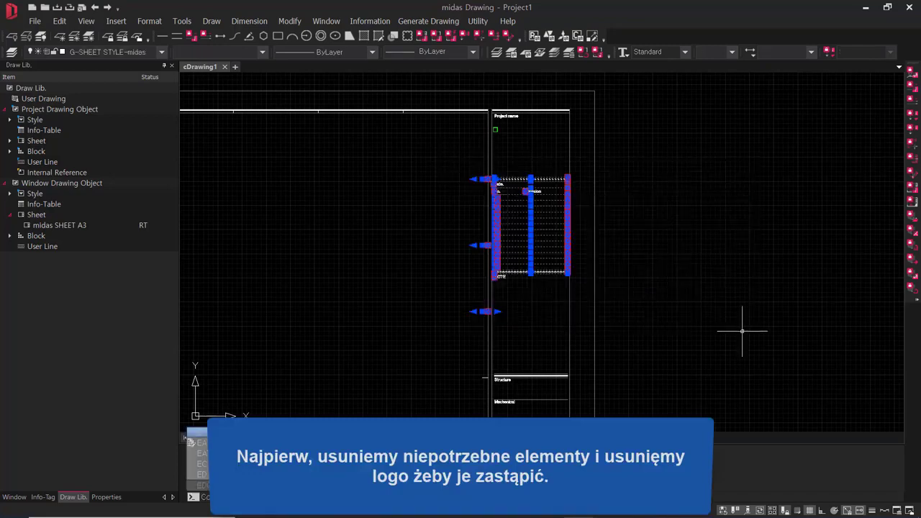
text(r)
key(Escape)
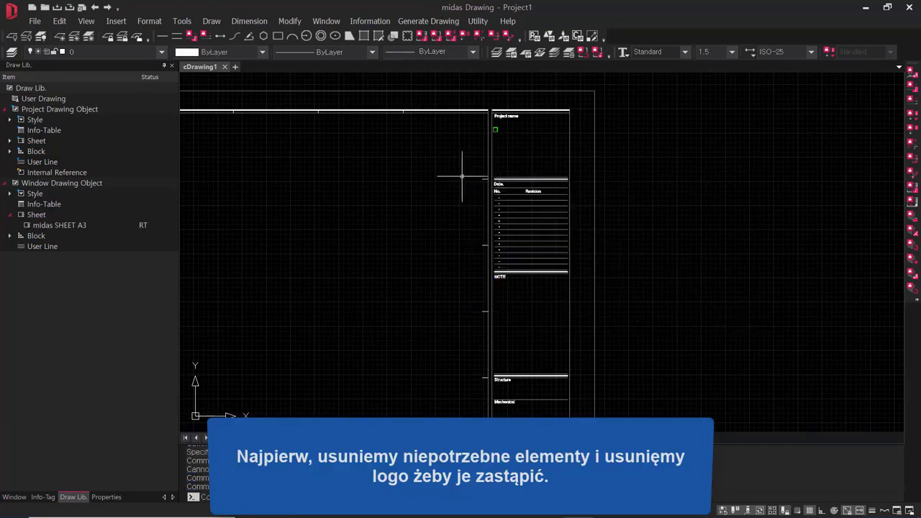
Erase the date and revision table together with the NOTE heading from the title block
drag(487, 155, 710, 305)
text(e)
key(Return)
drag(457, 277, 617, 329)
text(e)
key(Return)
scroll(659, 252, down, 2)
middle_drag(695, 248, 682, 126)
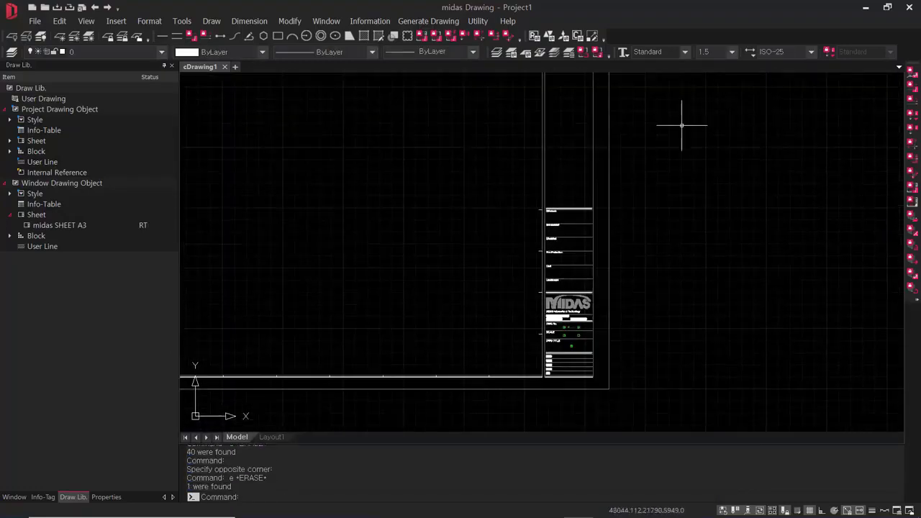
drag(499, 176, 664, 292)
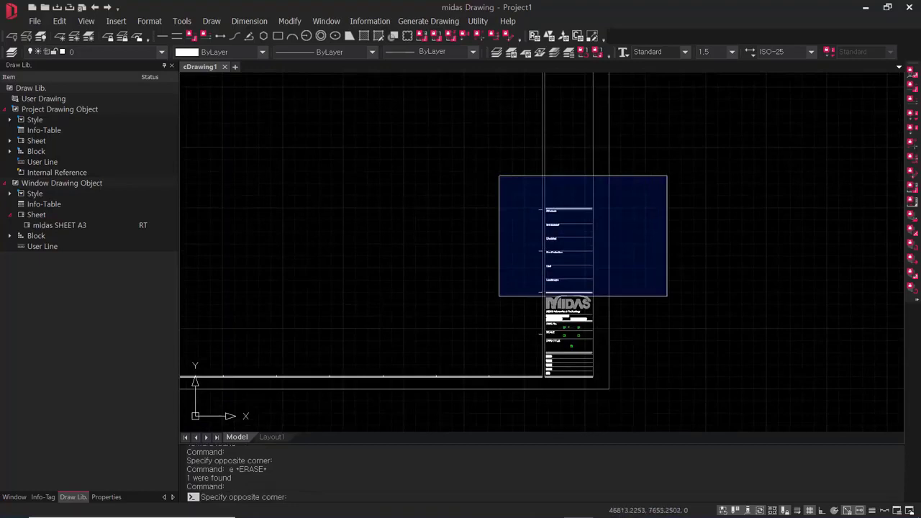
key(Escape)
key(Escape)
key(Escape)
Erase the hatch fill of the MIDAS logo in the title block
scroll(577, 310, up, 3)
click(577, 311)
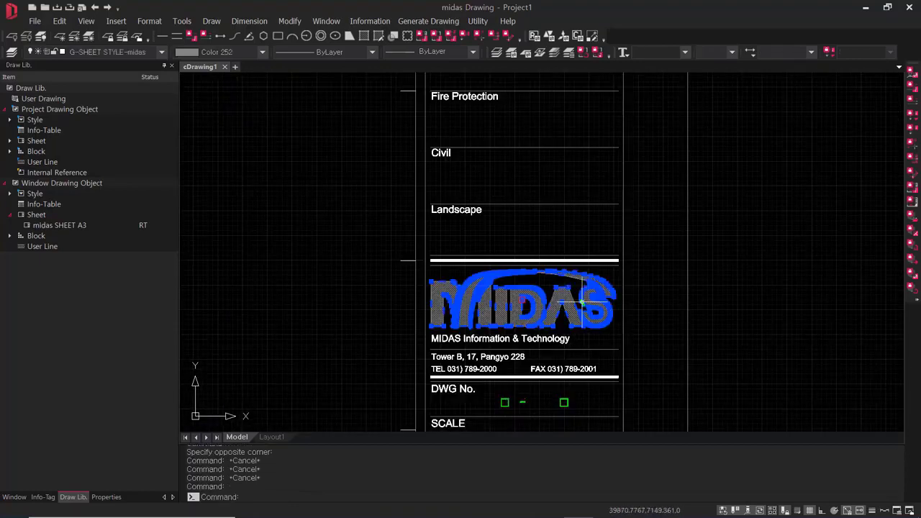
text(e)
key(Return)
Erase all remaining outlines of the MIDAS logo above the company name
click(609, 273)
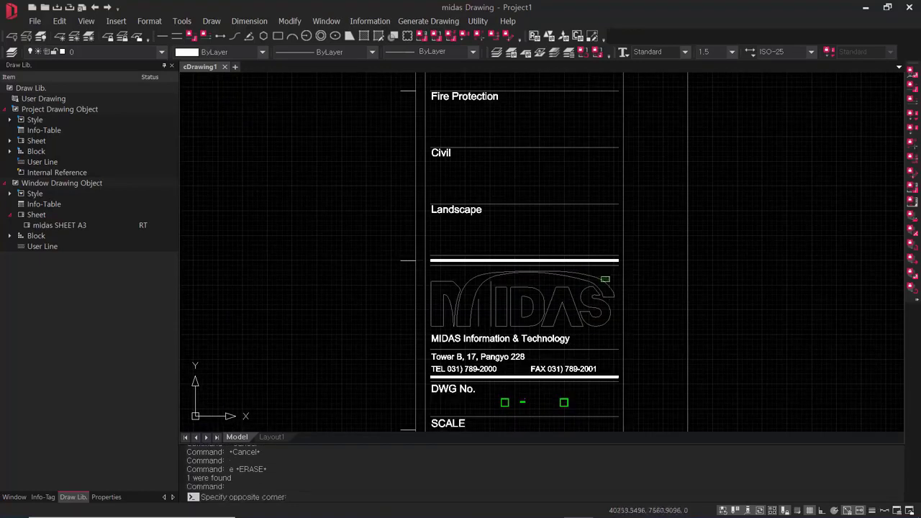
click(573, 304)
text(e)
key(Return)
click(579, 287)
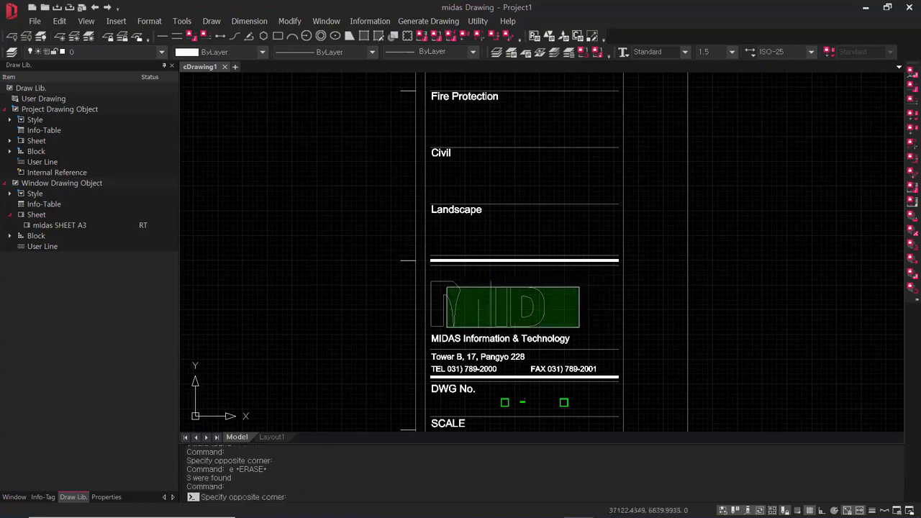
click(476, 311)
text(e)
key(Return)
scroll(503, 302, down, 2)
key(Escape)
key(Escape)
key(Escape)
key(Escape)
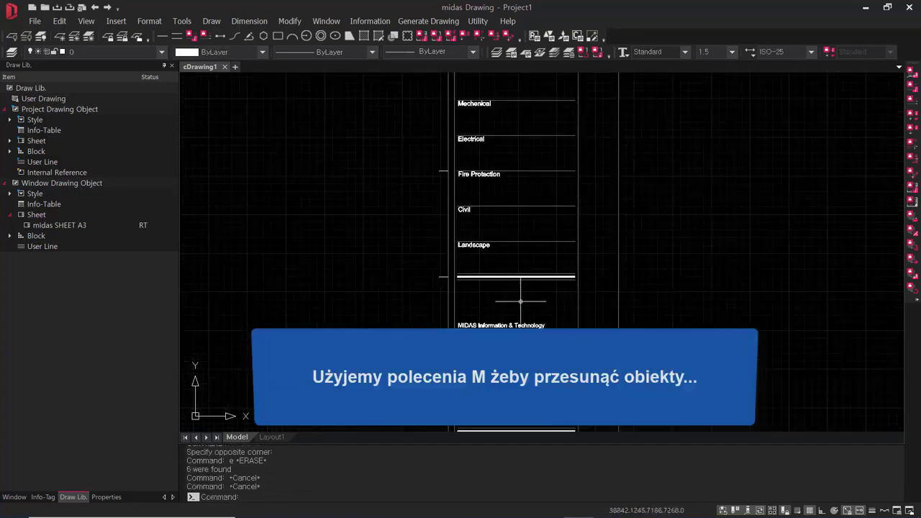
scroll(527, 307, down, 2)
click(433, 111)
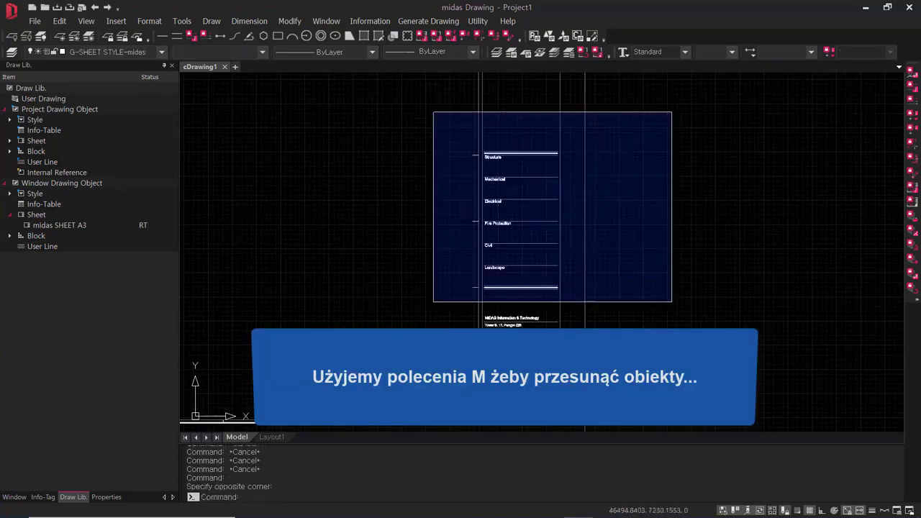
click(672, 302)
text(m)
key(Return)
click(770, 253)
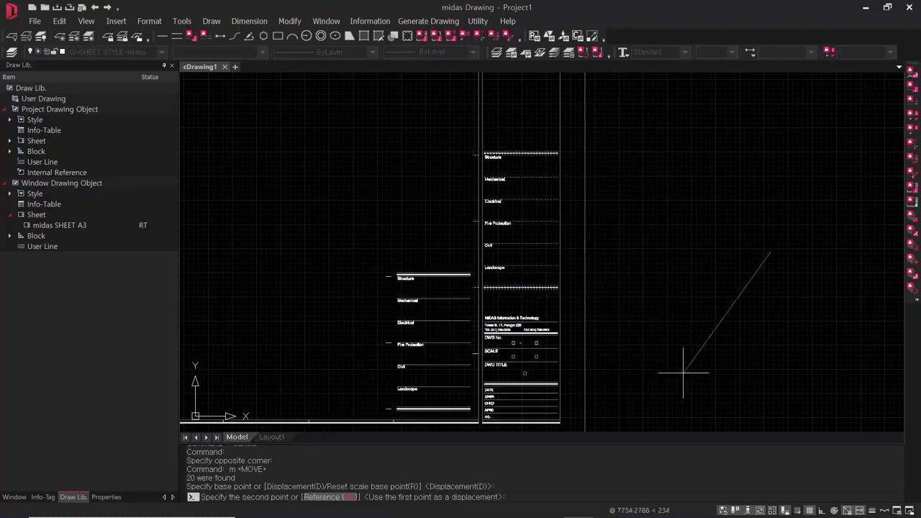
middle_drag(506, 380, 565, 316)
key(Escape)
key(Escape)
key(Escape)
key(Escape)
key(Escape)
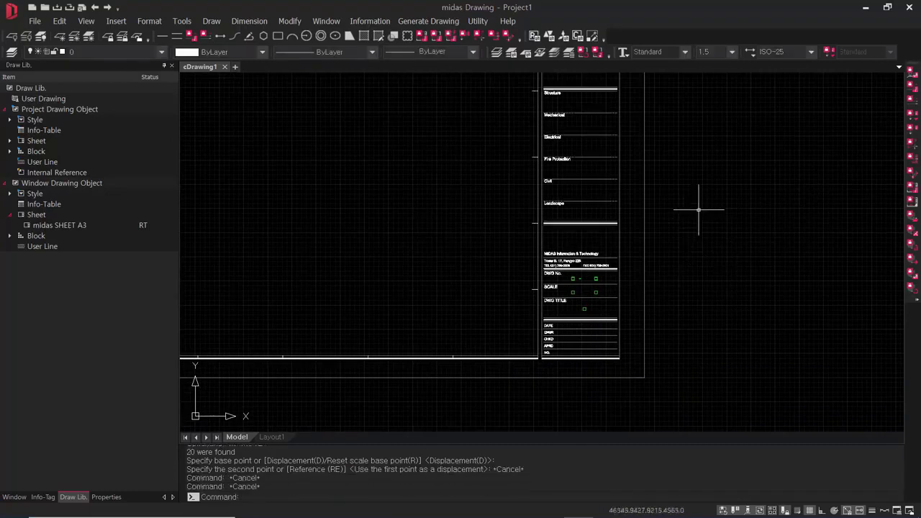
Move the Structure to Landscape rows out of the title block, placing their lower right end at the drawing frame's lower right corner
text(m)
key(Return)
click(380, 139)
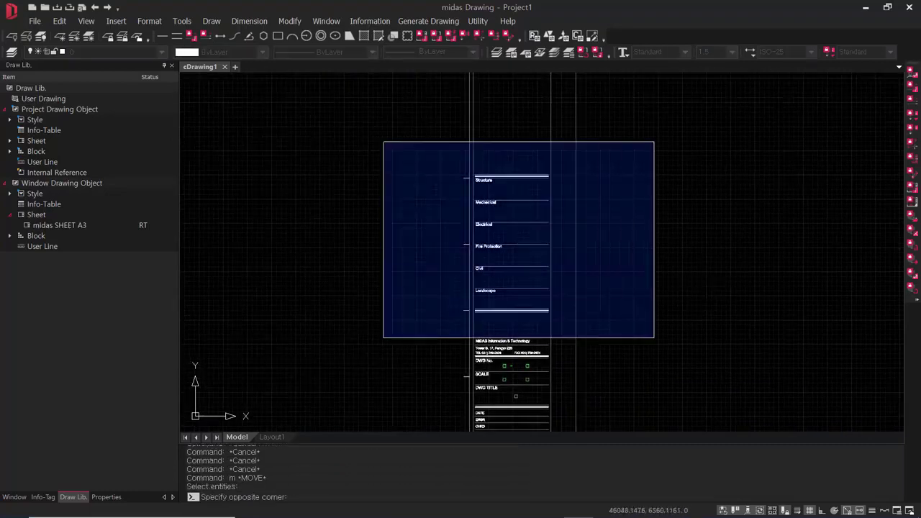
click(654, 339)
key(Return)
click(549, 312)
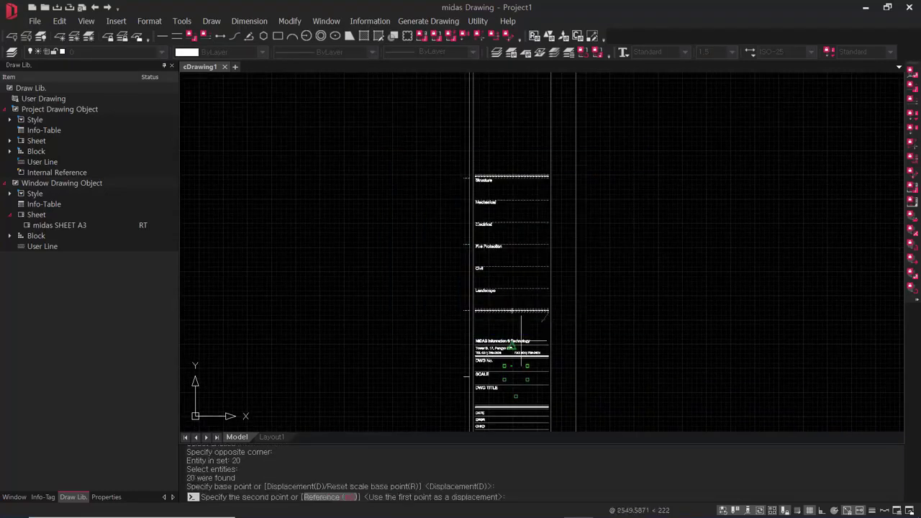
scroll(549, 311, up, 5)
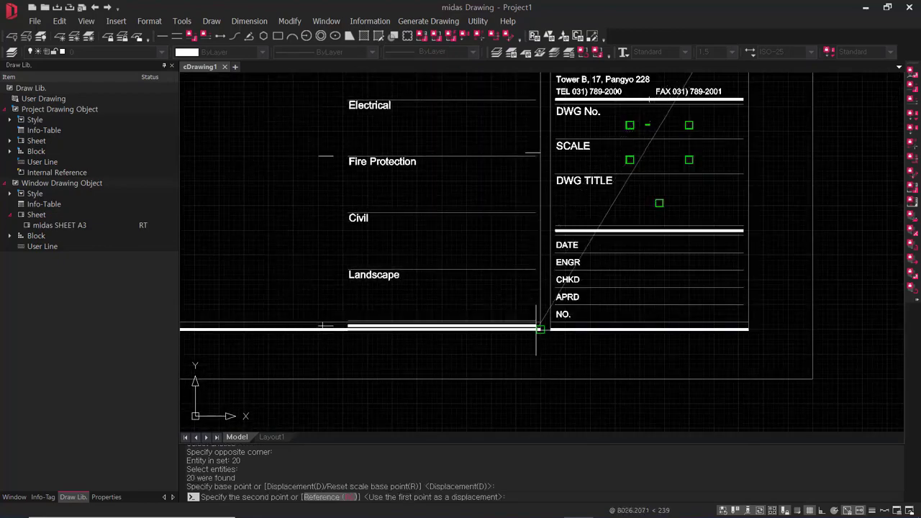
click(541, 329)
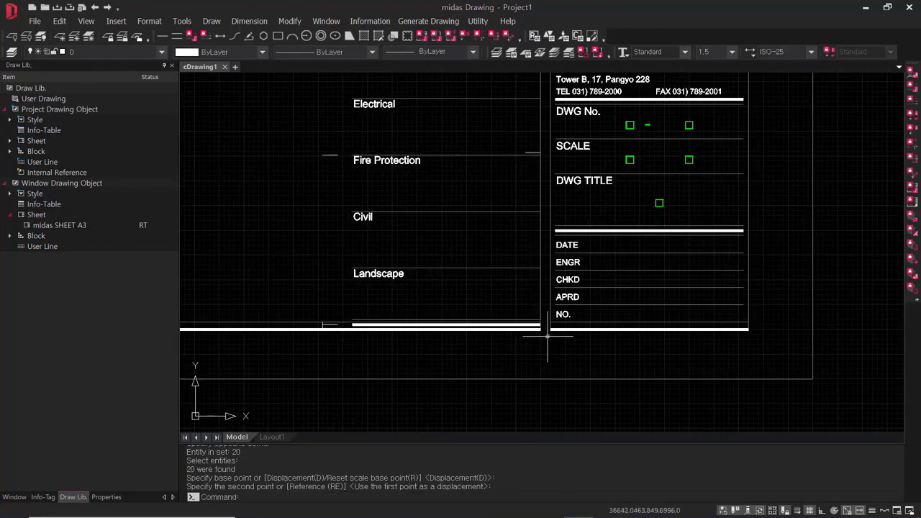
key(Escape)
key(Escape)
Erase the two stray tick marks beside the moved Structure and Fire Protection rows
scroll(693, 269, down, 6)
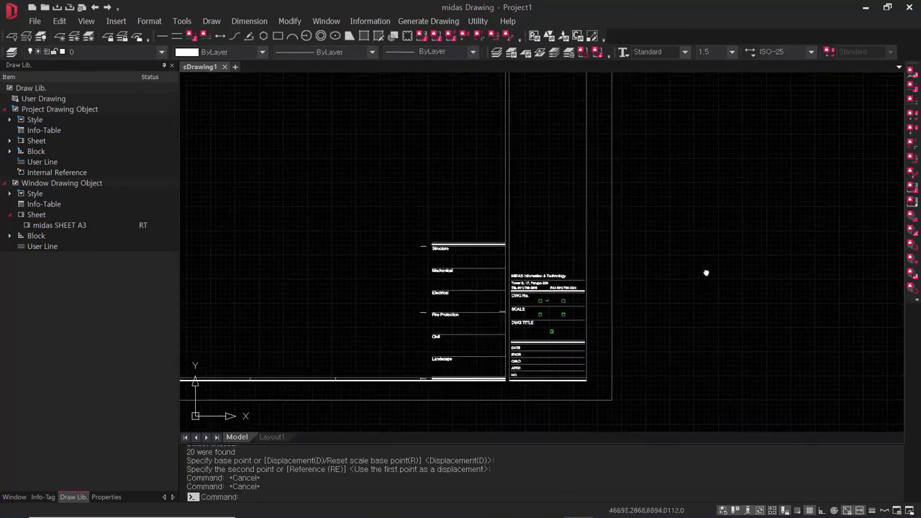
scroll(653, 269, up, 5)
key(Escape)
key(Escape)
key(Escape)
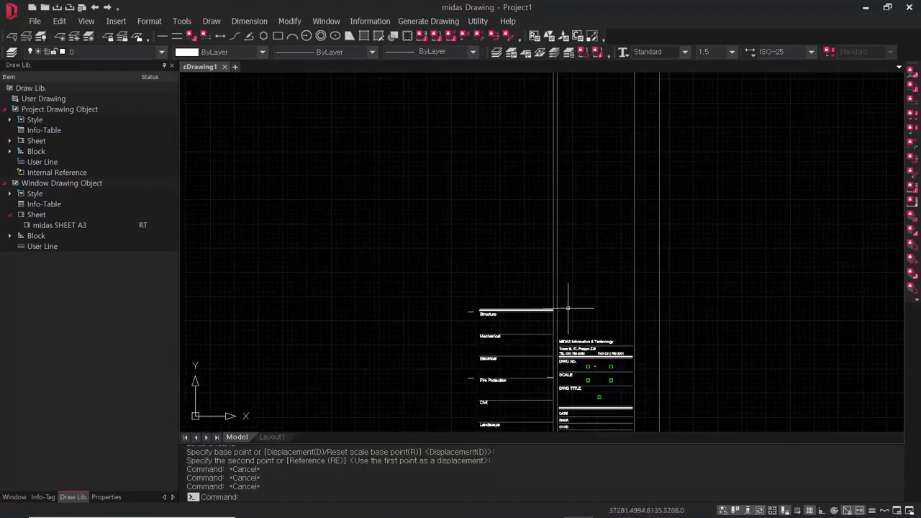
click(456, 253)
click(442, 346)
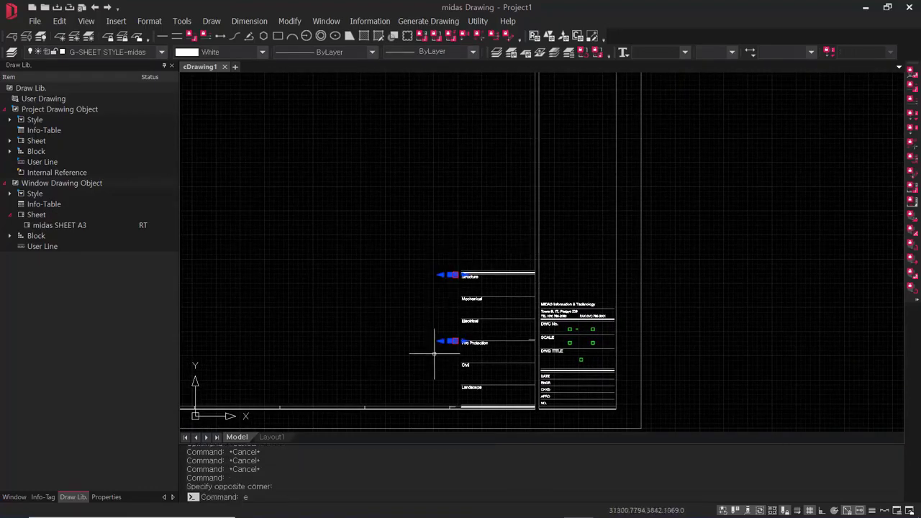
text(e)
key(Return)
key(Escape)
key(Escape)
Copy the title block's vertical divider about 3800 to the left, near the left ends of the Structure to Landscape rows
click(539, 225)
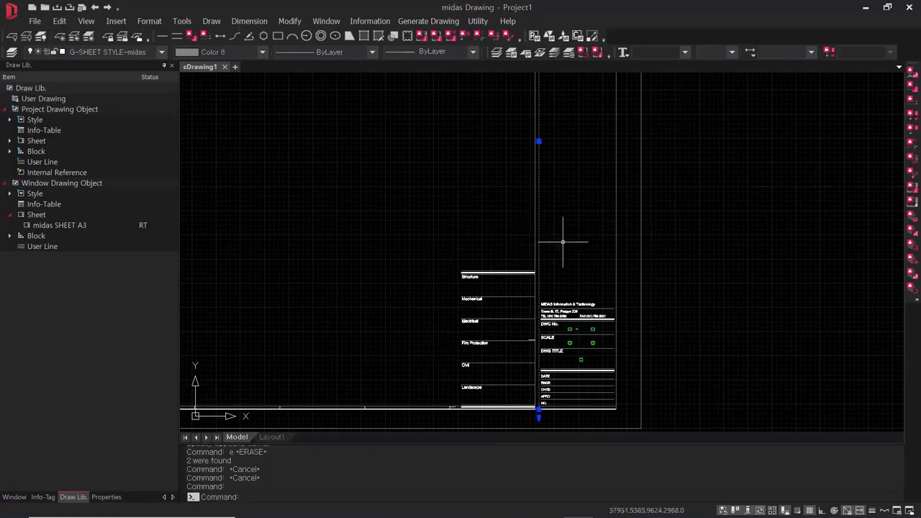
text(c)
key(Return)
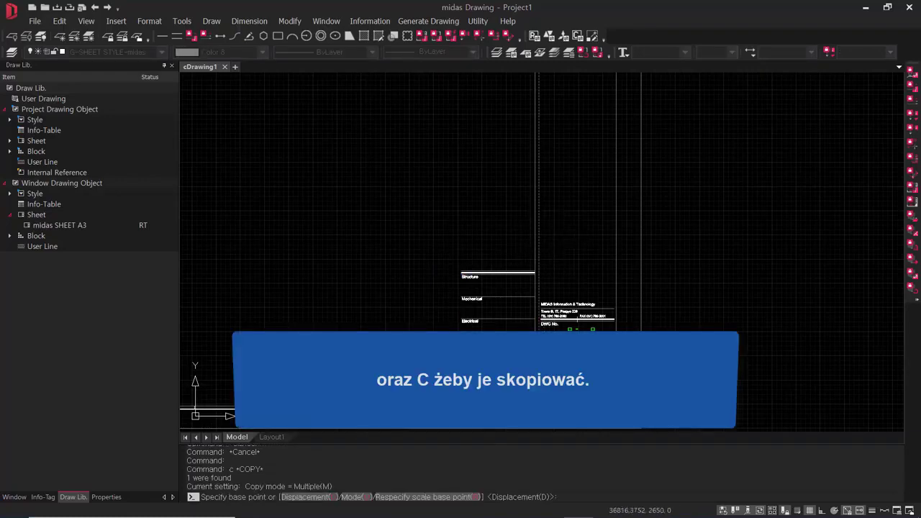
scroll(536, 403, up, 6)
middle_drag(536, 403, 569, 338)
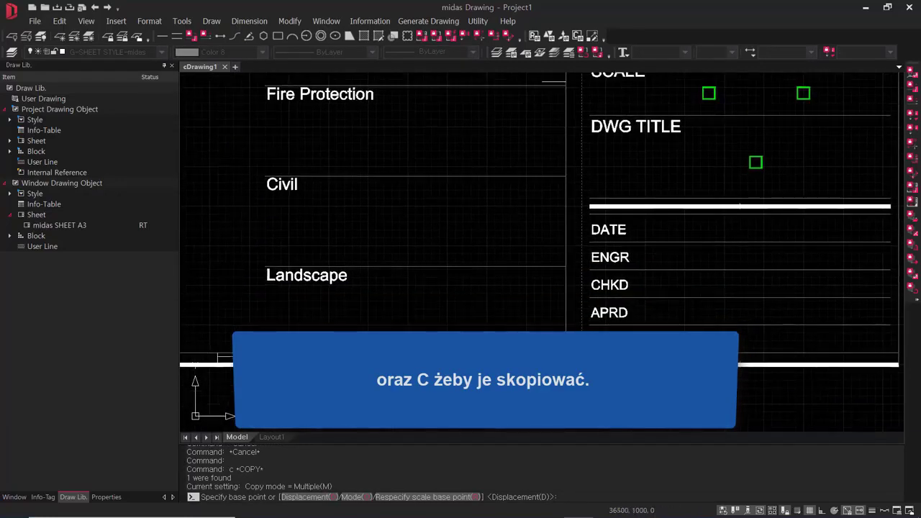
click(582, 352)
scroll(599, 377, down, 4)
scroll(447, 362, up, 6)
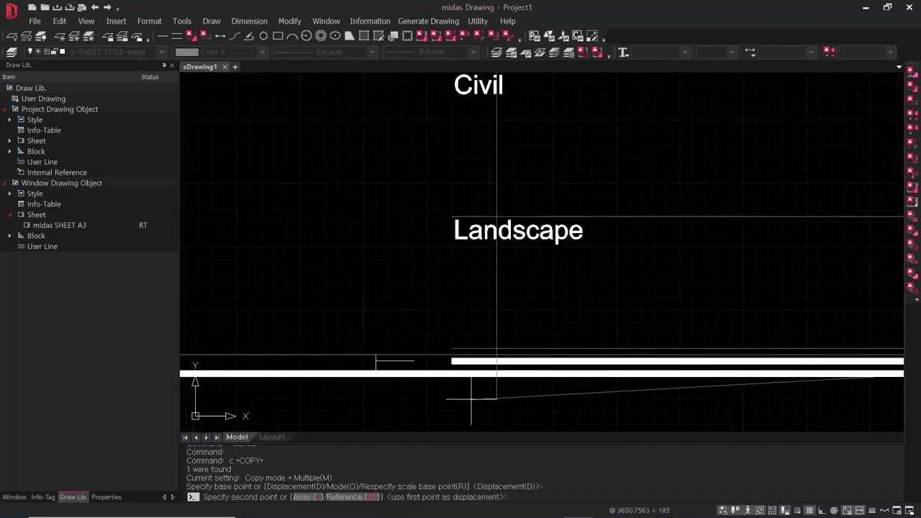
click(451, 364)
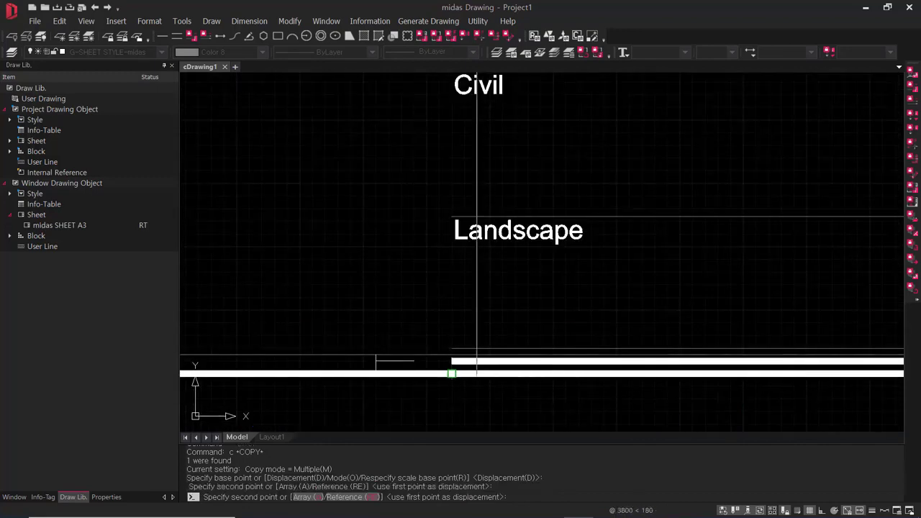
key(Escape)
key(Escape)
Move the copied vertical line onto the left end of the Landscape row line
drag(525, 309, 447, 308)
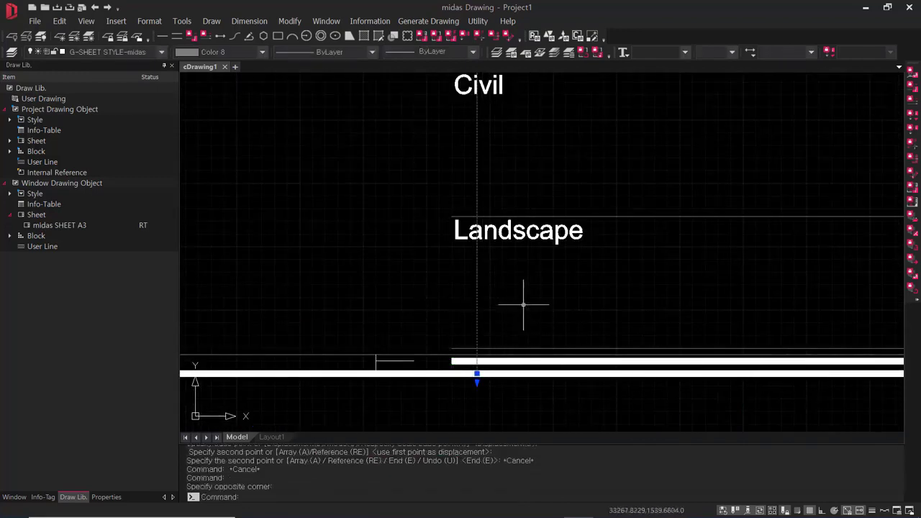
text(m)
key(Return)
click(477, 216)
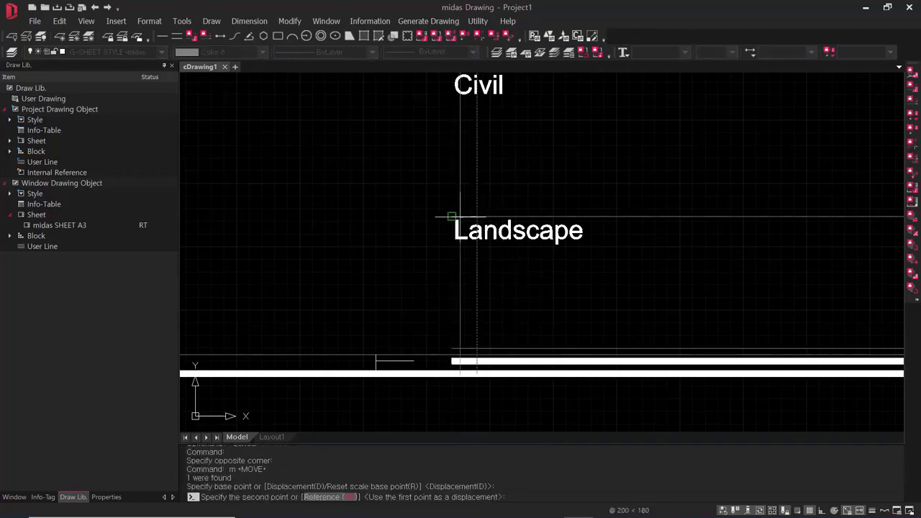
click(452, 216)
scroll(467, 228, down, 2)
scroll(403, 321, down, 3)
scroll(498, 251, down, 3)
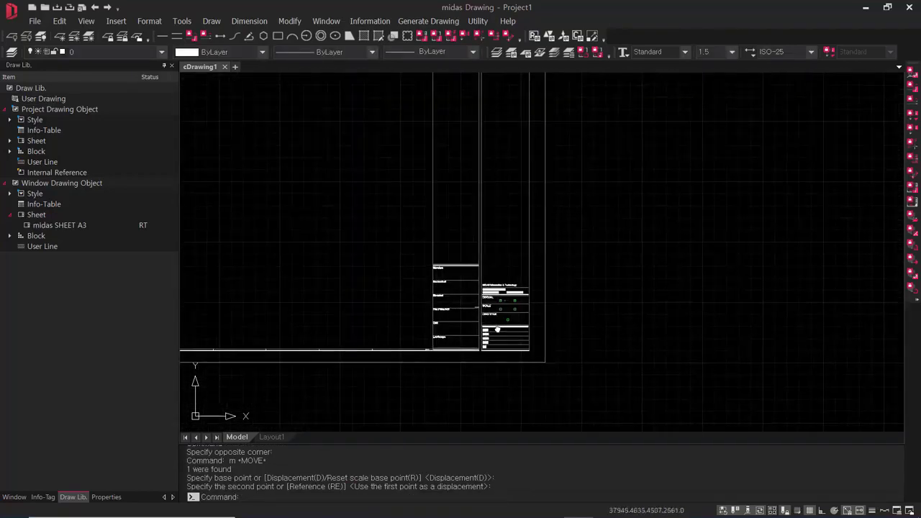
middle_drag(497, 251, 493, 287)
key(Escape)
key(Escape)
key(Escape)
Draw a horizontal line about 8000 long from the right frame line's midpoint to the leftmost vertical line of the title block
scroll(497, 323, up, 2)
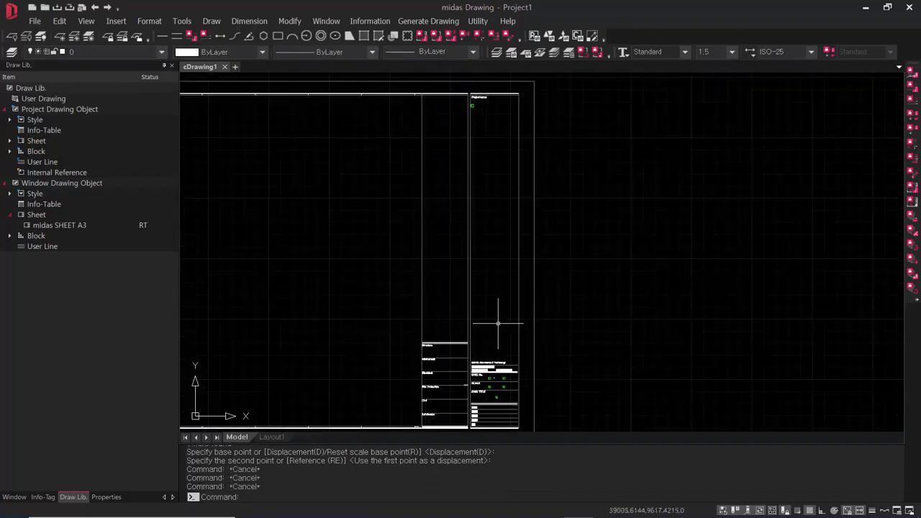
scroll(509, 344, up, 3)
text(l)
key(Return)
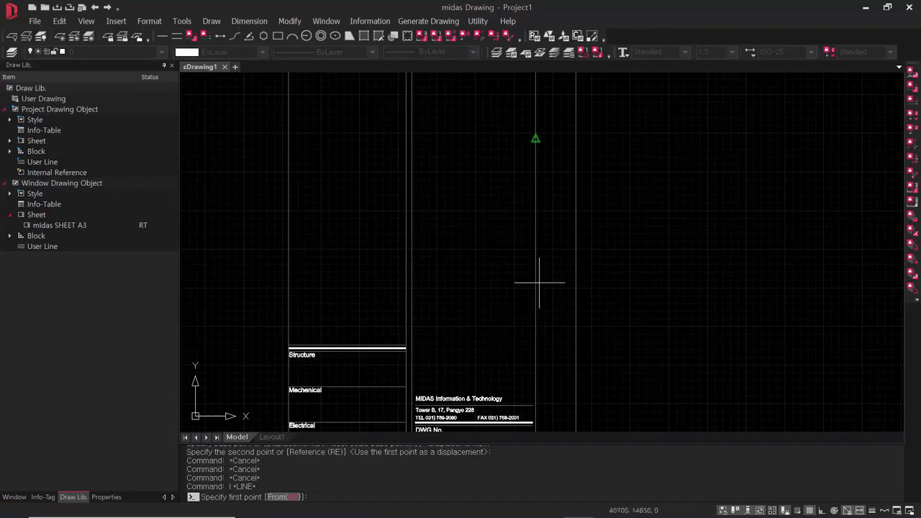
click(536, 138)
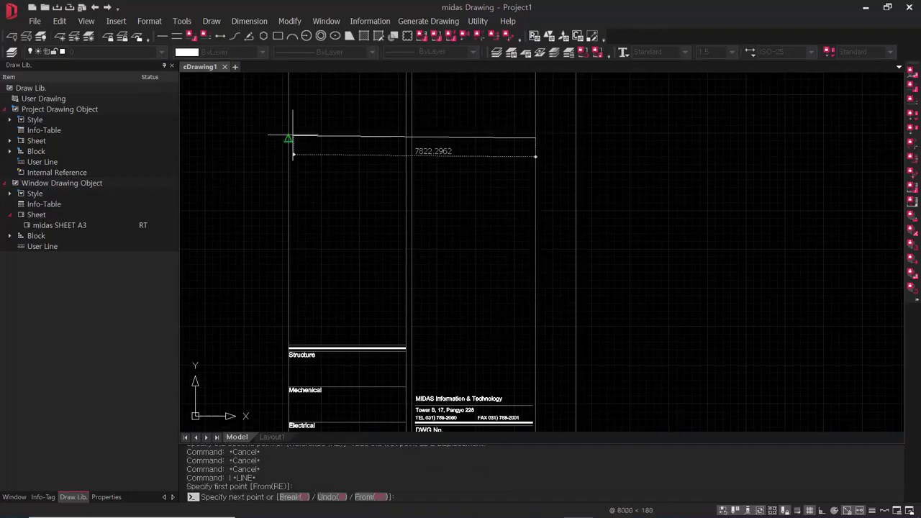
click(289, 137)
key(Escape)
key(Escape)
Move the new horizontal line straight down to just above the Structure row and the company name
click(551, 120)
click(473, 181)
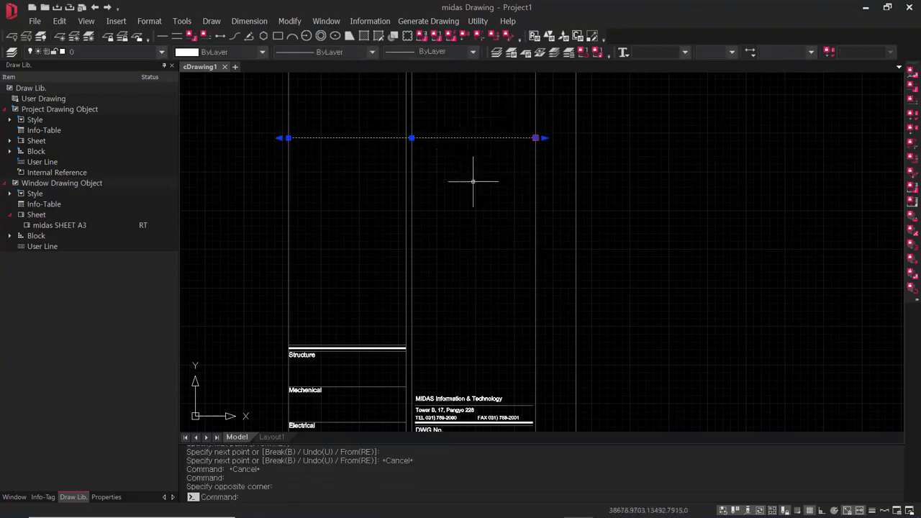
text(m)
key(Return)
click(743, 207)
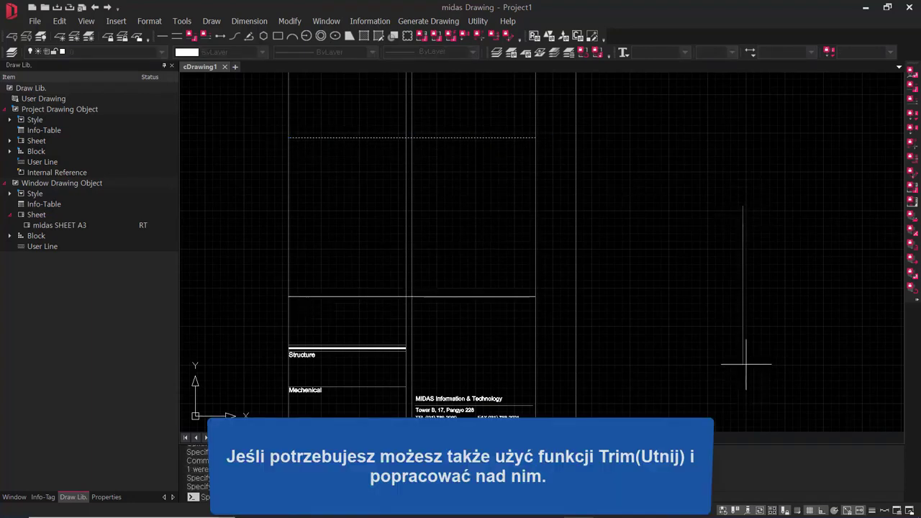
click(718, 354)
key(Escape)
key(Escape)
text(t)
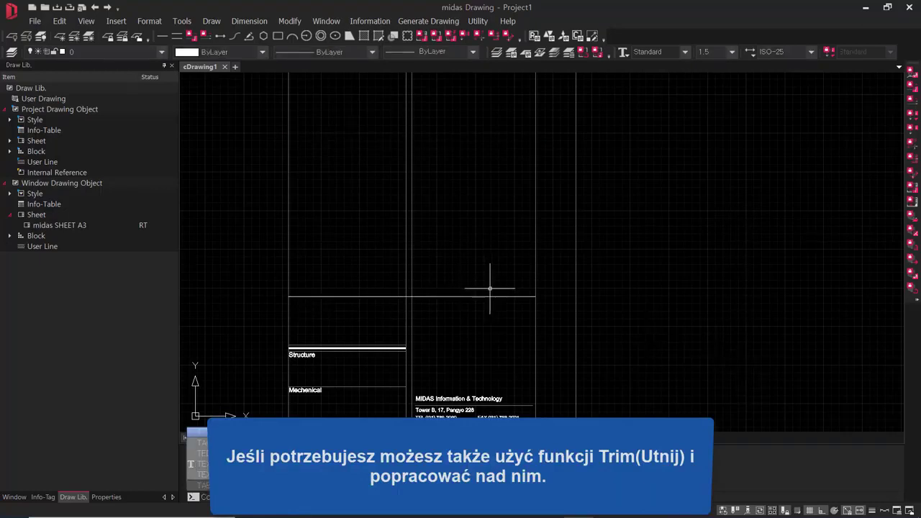
key(Return)
key(Escape)
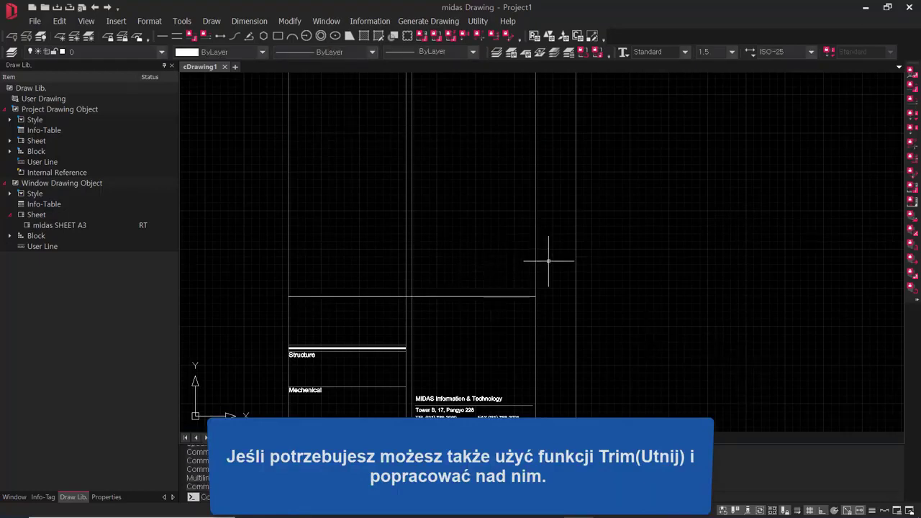
text(tr)
key(Return)
click(547, 260)
click(493, 256)
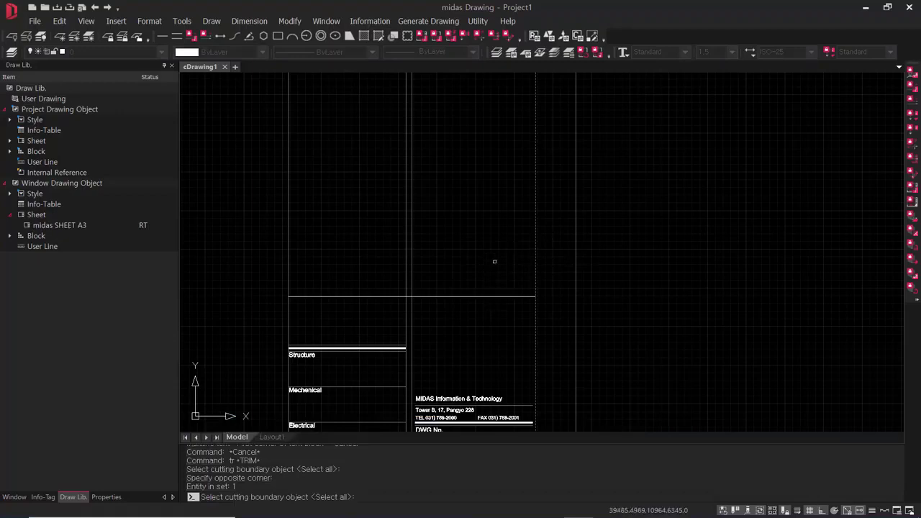
Trim all vertical title block lines above the horizontal line, using that line as the cutting boundary
click(512, 282)
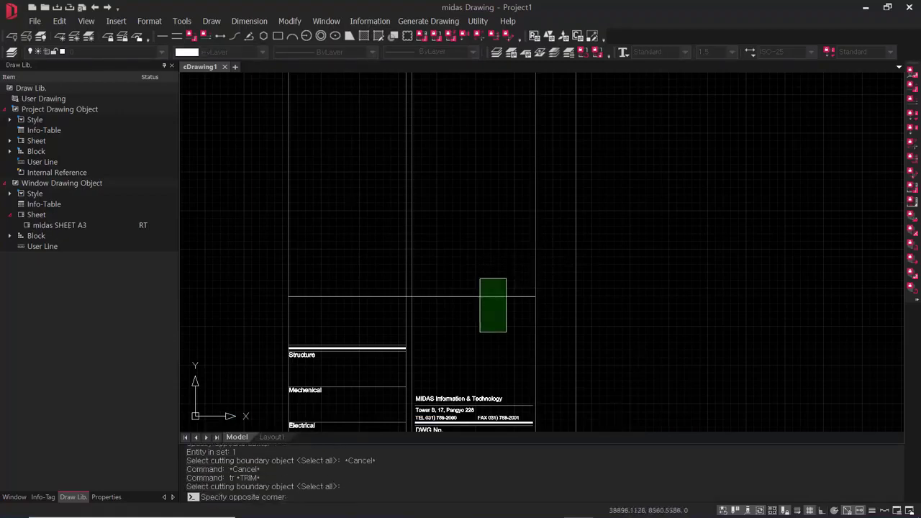
click(479, 333)
key(Return)
click(555, 250)
click(210, 235)
key(Escape)
key(Escape)
Move the Project name label and its green placeholder from the sheet's top edge into the empty cell above Structure
scroll(322, 262, down, 7)
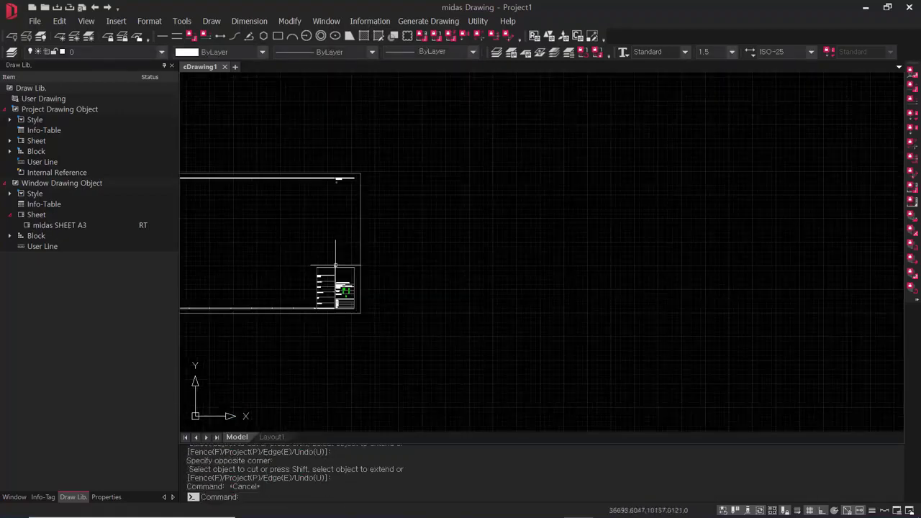
middle_drag(332, 261, 372, 280)
key(Escape)
scroll(372, 280, up, 5)
scroll(413, 173, up, 4)
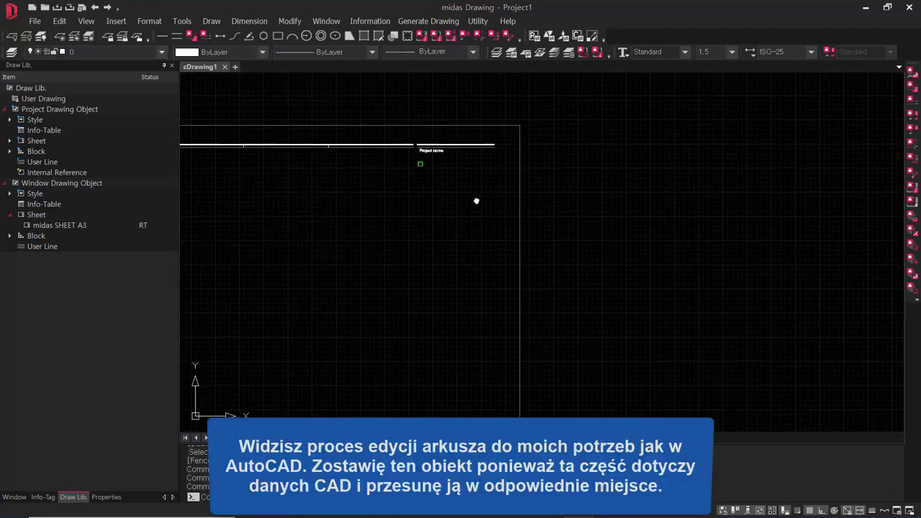
scroll(412, 173, up, 2)
click(571, 384)
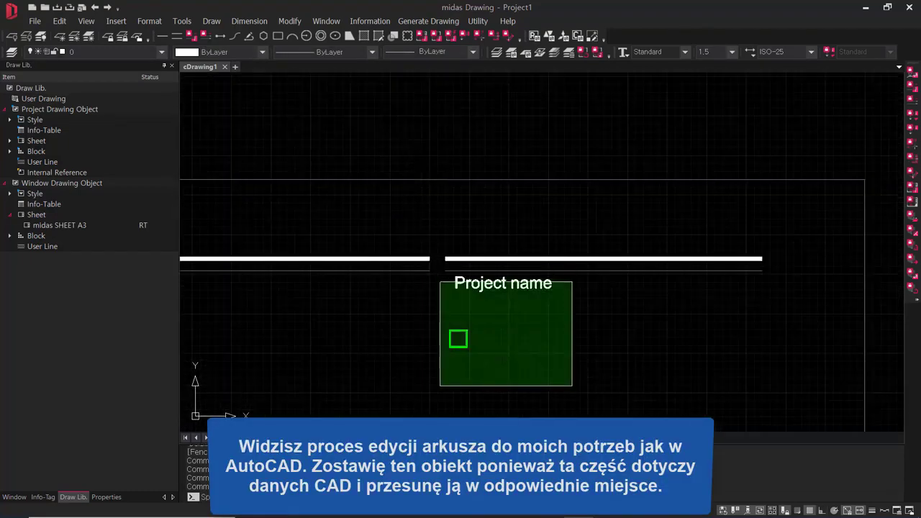
click(438, 279)
text(m)
key(space)
click(531, 340)
scroll(499, 372, down, 5)
middle_drag(499, 372, 496, 242)
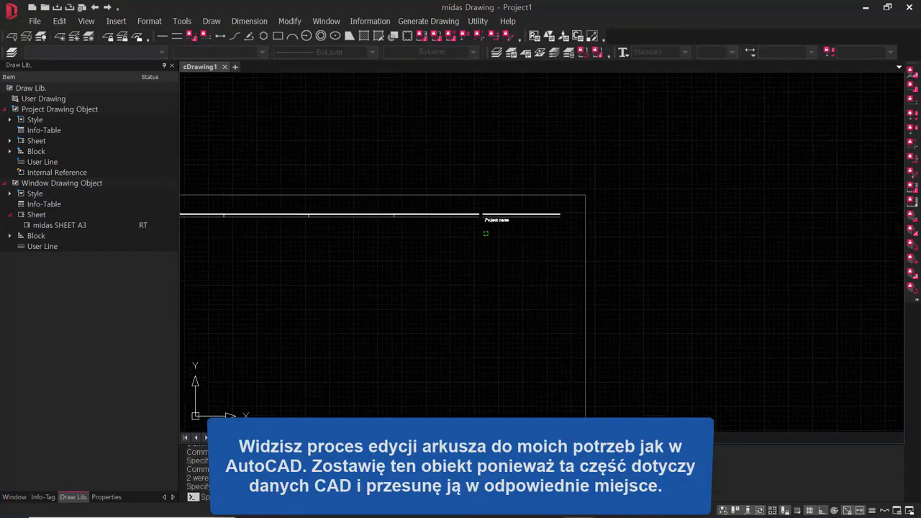
middle_drag(528, 357, 559, 166)
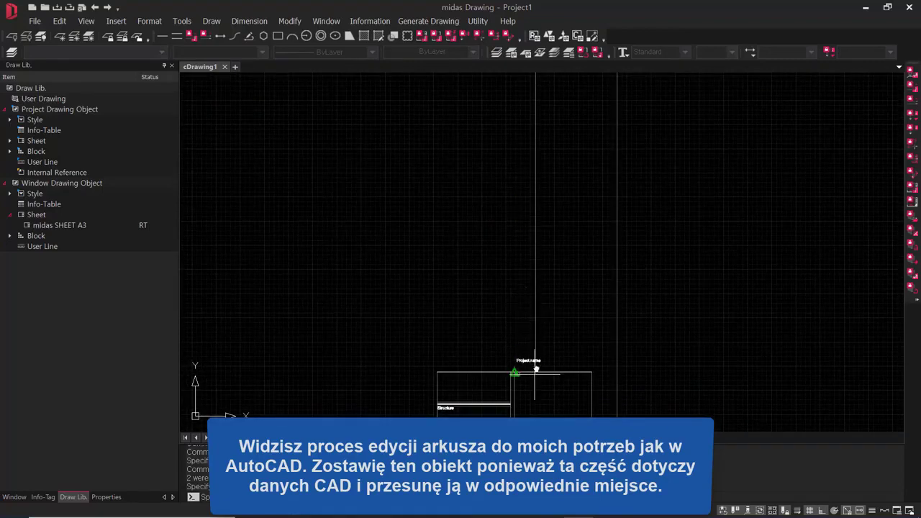
middle_drag(535, 371, 533, 324)
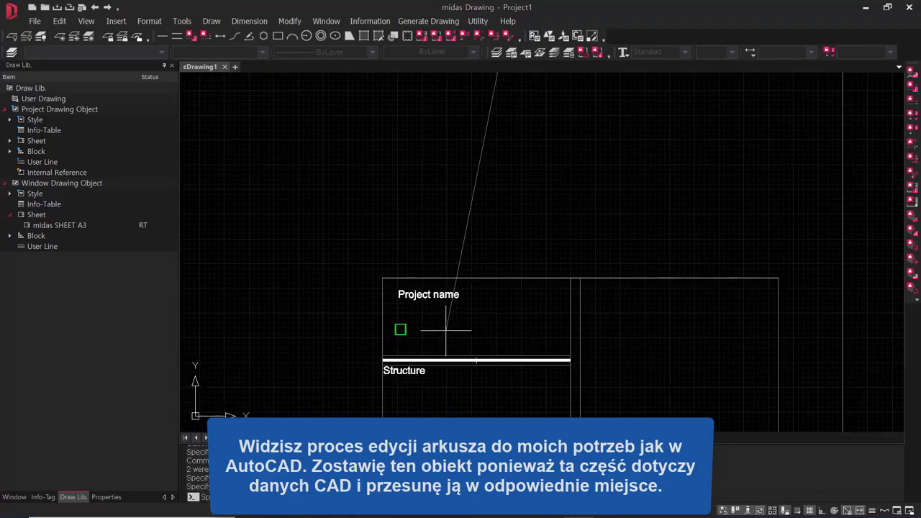
click(440, 333)
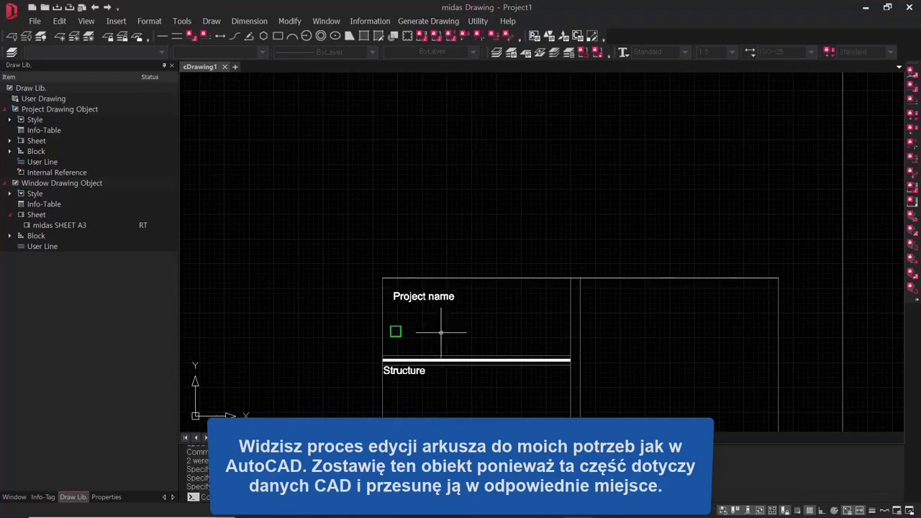
Draw a vertical line from the right end of the top frame line down to the title block's upper right corner
scroll(535, 354, down, 4)
scroll(556, 293, up, 2)
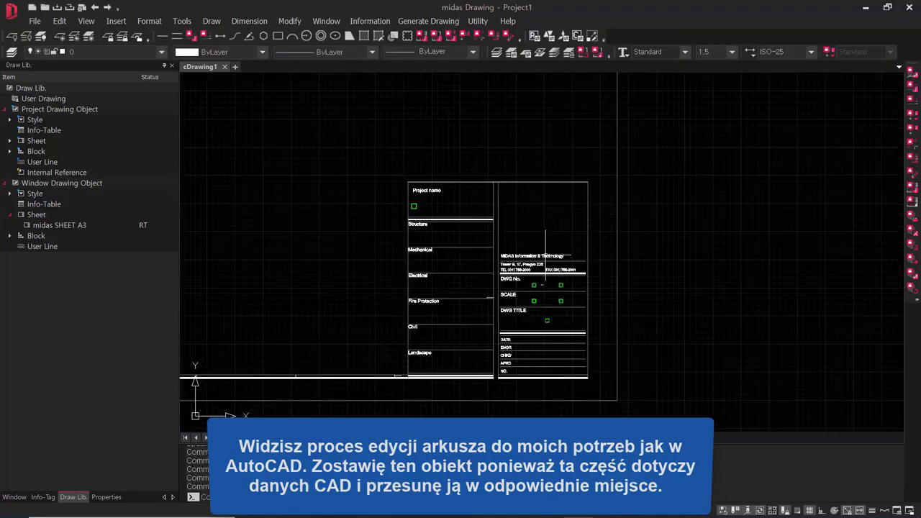
scroll(575, 266, down, 4)
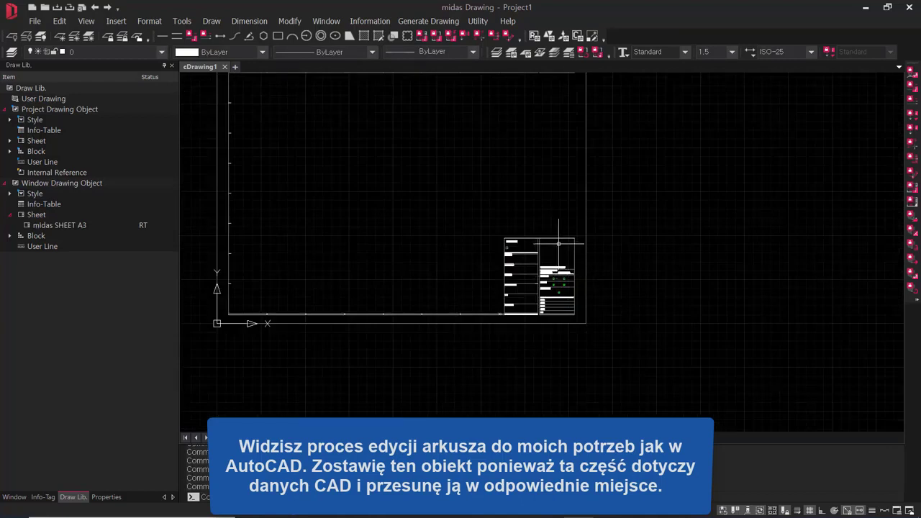
mouse_move(559, 241)
middle_down()
mouse_move(545, 314)
mouse_move(557, 315)
middle_up()
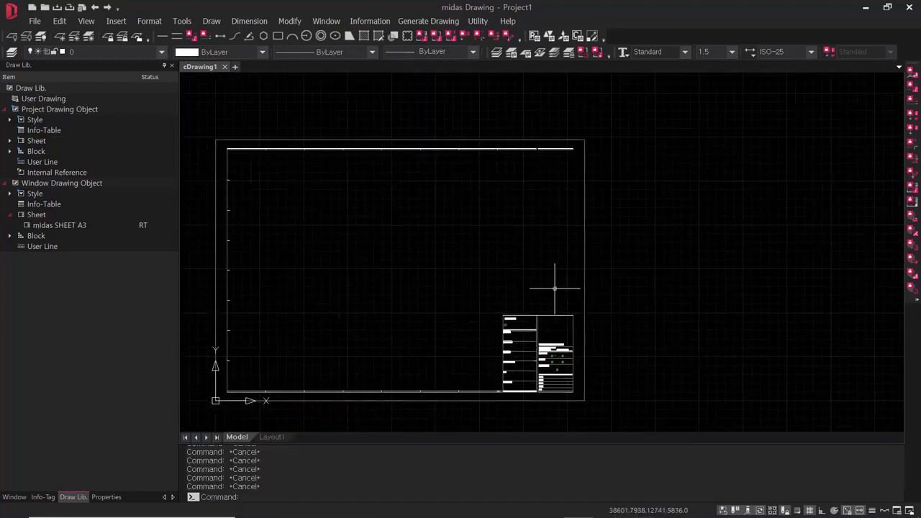
text(l)
click(573, 149)
click(573, 316)
key(Escape)
key(Escape)
Match the properties of the title block's right edge onto the new vertical frame line above it
text(ma)
click(572, 323)
click(573, 290)
key(Escape)
key(Escape)
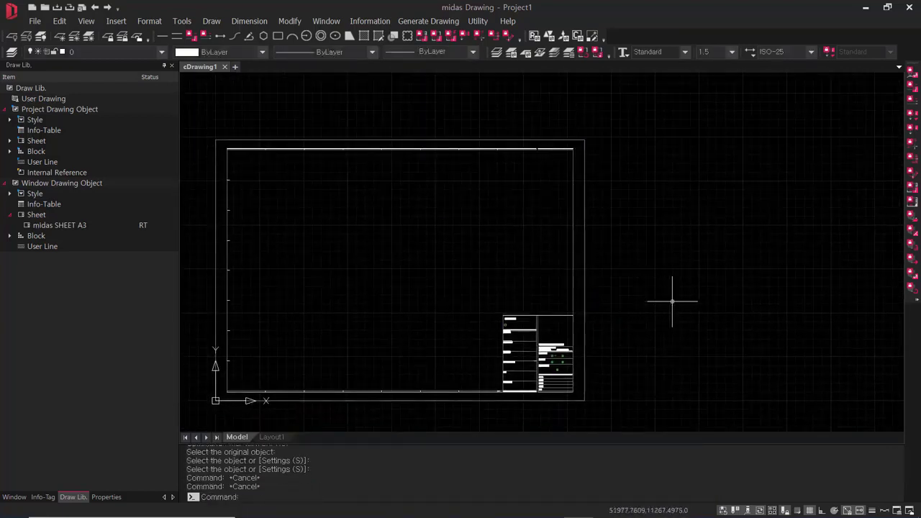
Draw two separate slanted sample lines in the empty area to the right of the sheet
scroll(672, 301, down, 2)
key(Escape)
text(l)
click(675, 229)
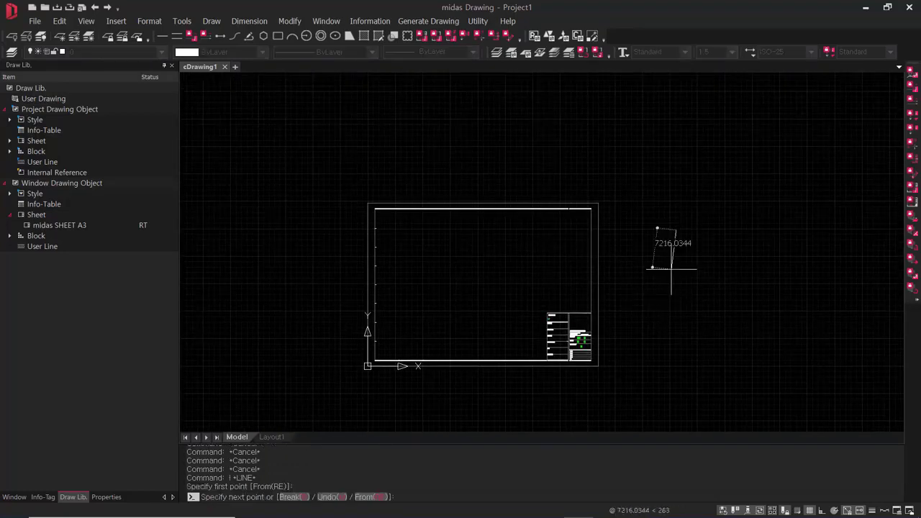
click(671, 319)
key(Escape)
key(Escape)
key(Return)
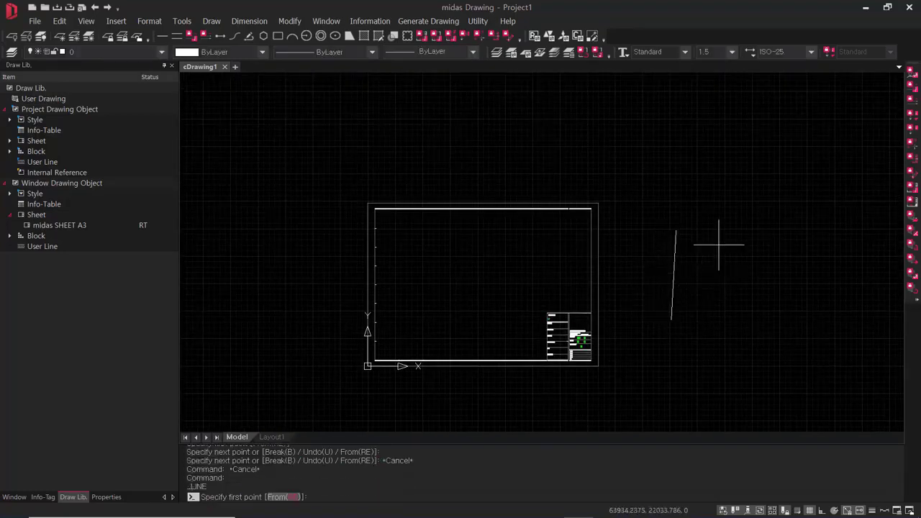
click(719, 244)
click(699, 315)
key(Escape)
key(Escape)
key(Escape)
Set the colour of the sample line nearer the sheet to Red
click(689, 283)
click(650, 257)
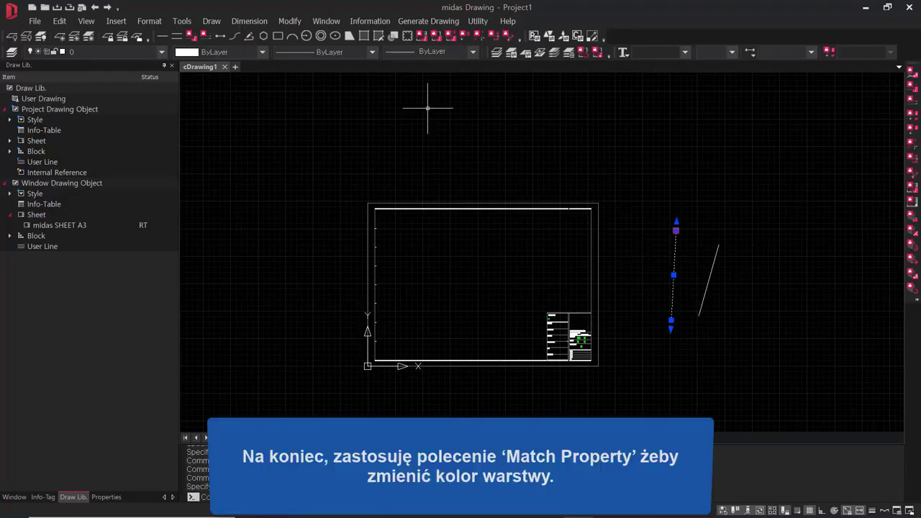
click(262, 52)
click(253, 91)
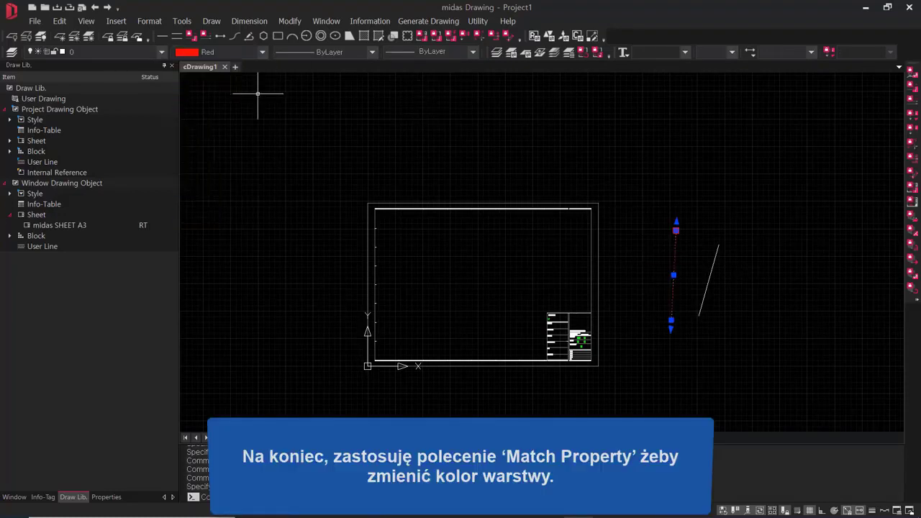
key(Escape)
Set the colour of the sample line farther from the sheet to blue
click(706, 276)
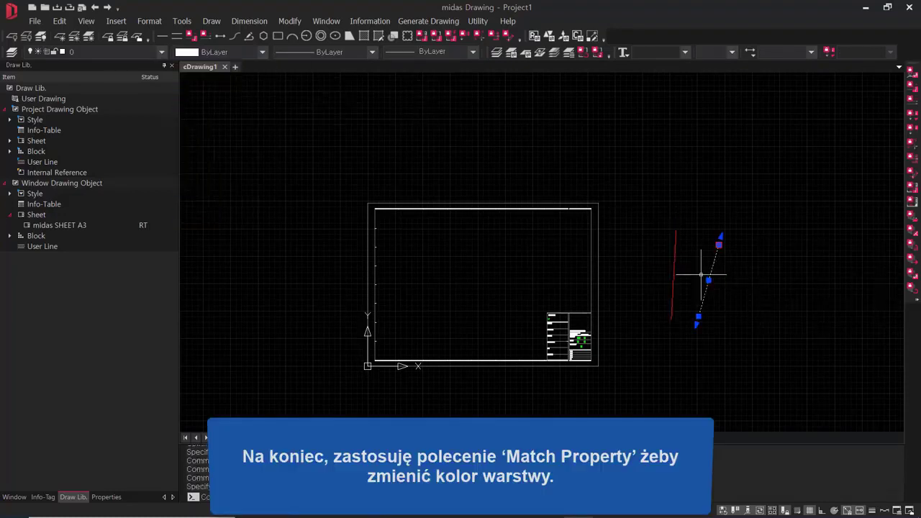
click(262, 52)
click(227, 144)
key(Escape)
Match the properties of the red sample line onto the sheet's outer frame
scroll(712, 290, up, 2)
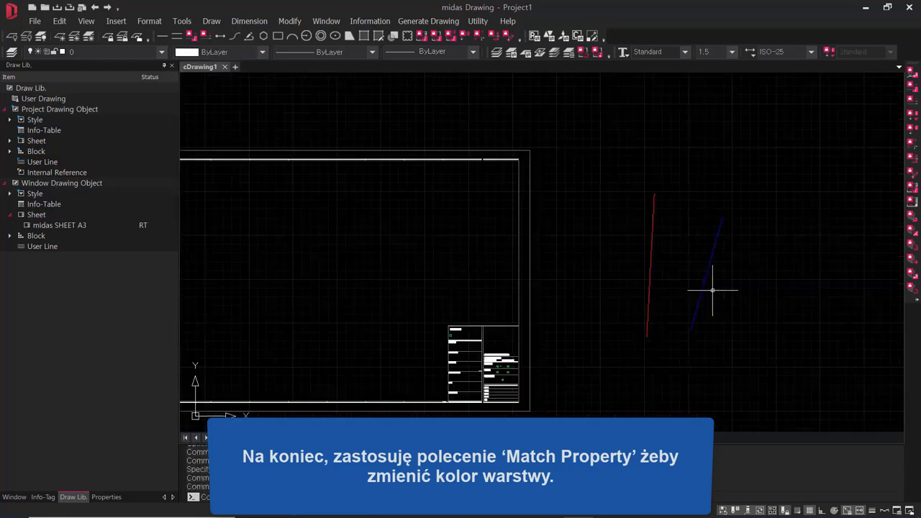
text(ma)
key(Return)
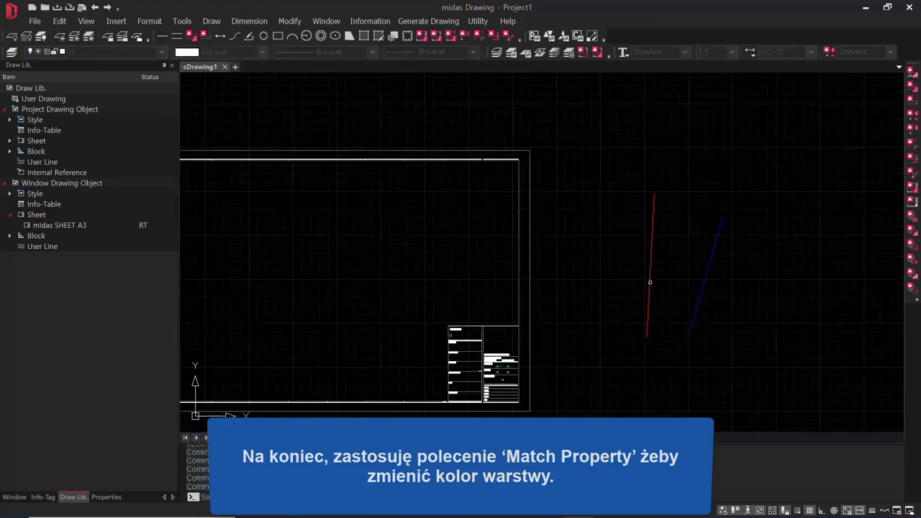
middle_drag(558, 270, 652, 249)
click(619, 231)
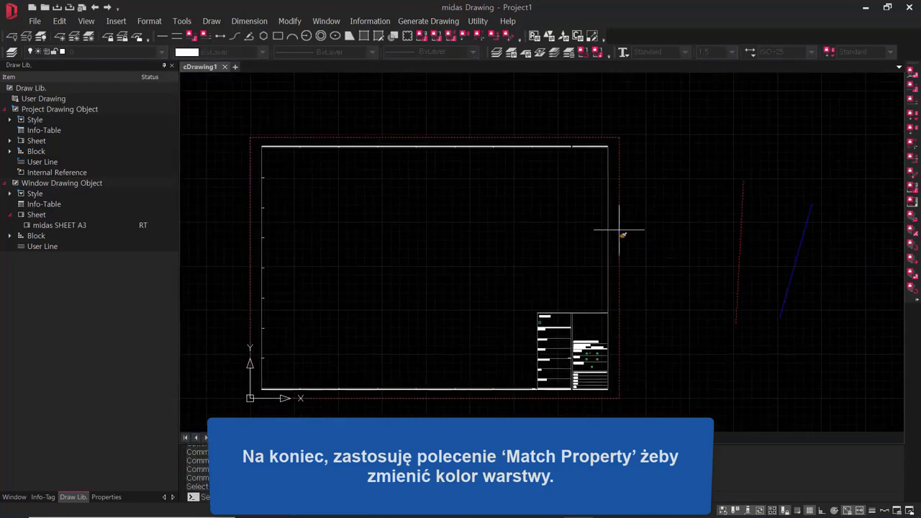
key(Escape)
key(Escape)
key(Escape)
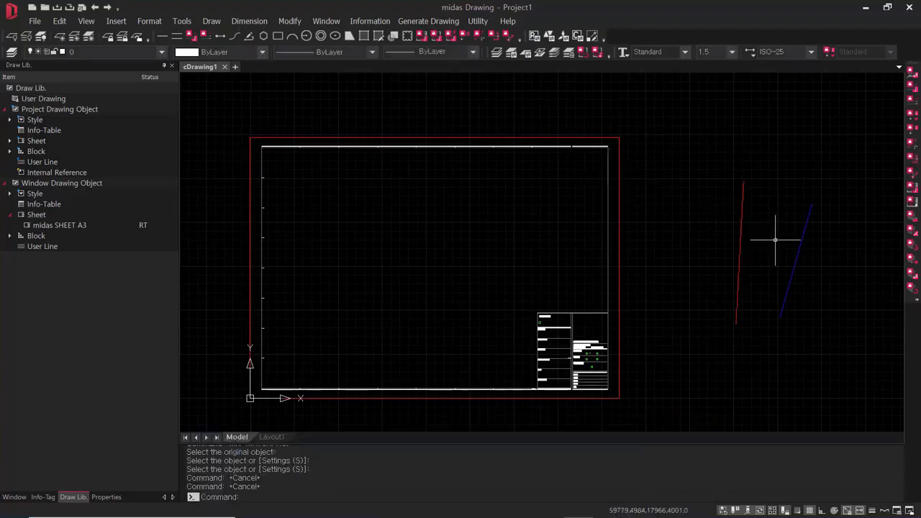
Match the properties of the blue sample line onto the inner frame lines on all sides of the sheet
text(ma)
key(Return)
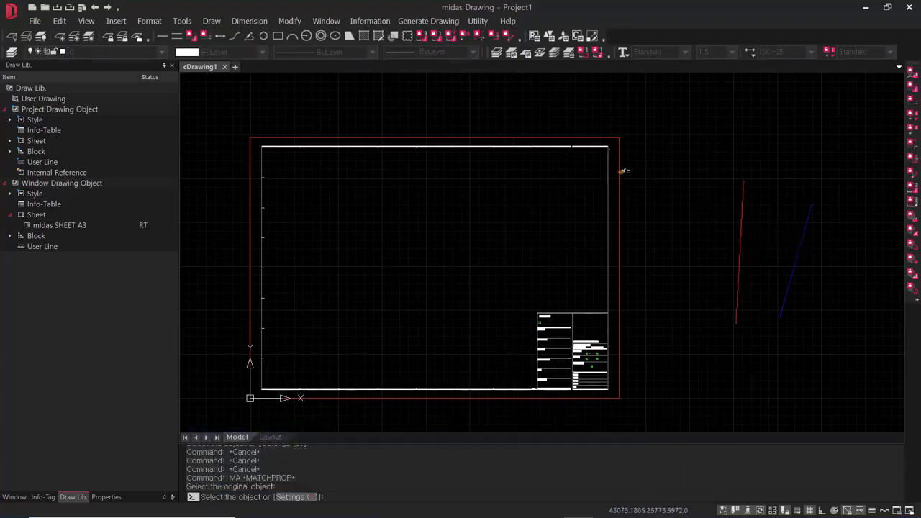
click(592, 147)
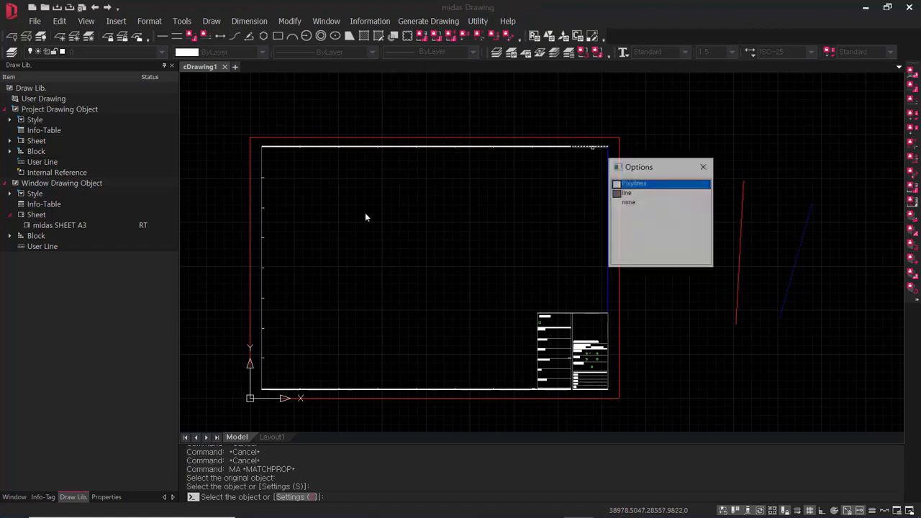
click(641, 194)
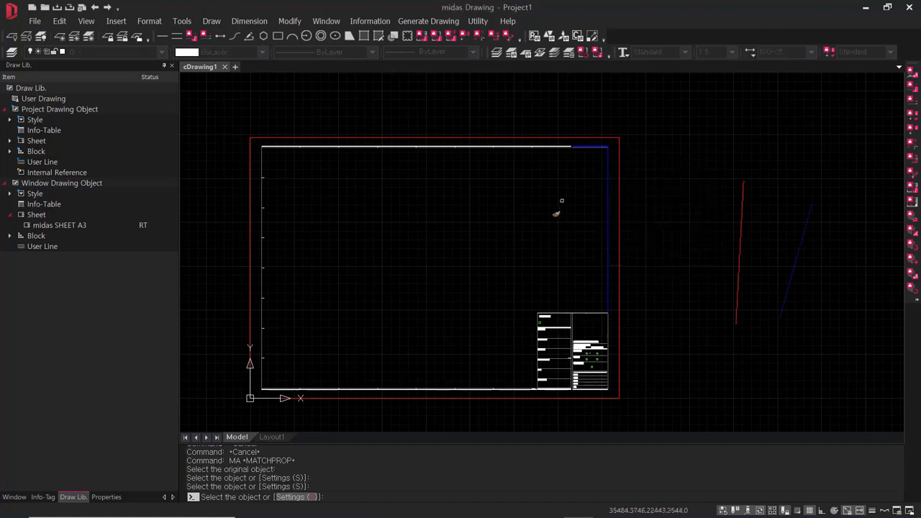
click(562, 194)
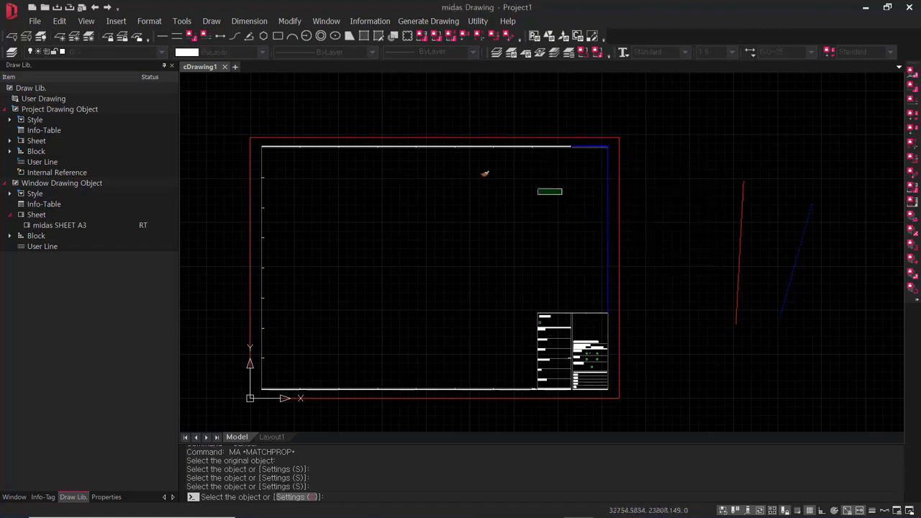
click(260, 144)
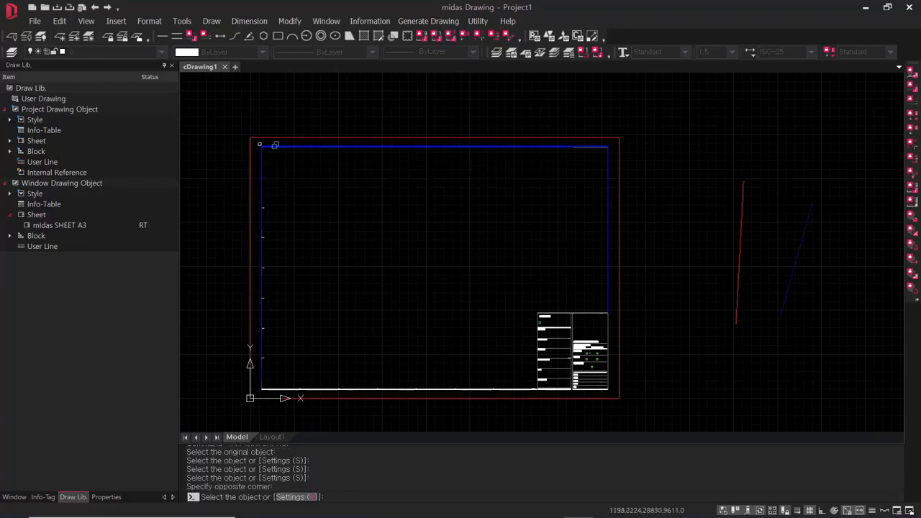
middle_drag(350, 350, 344, 284)
click(522, 315)
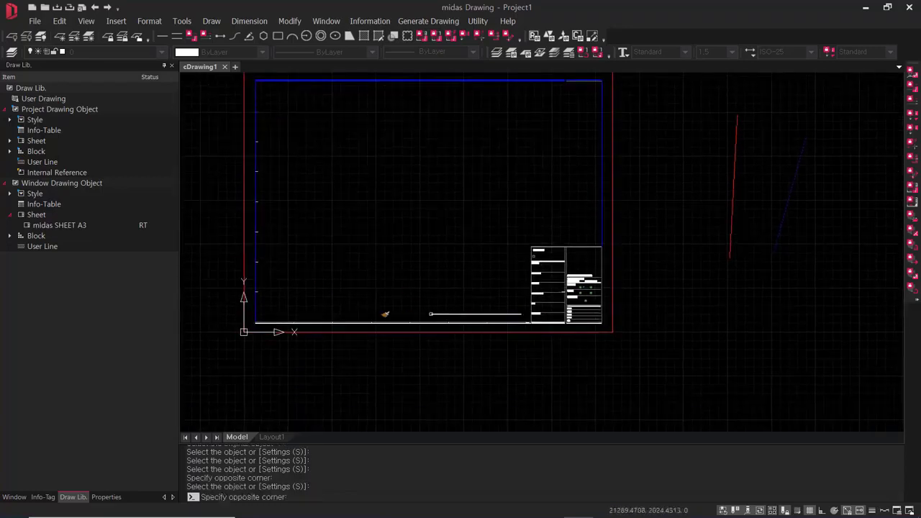
click(254, 325)
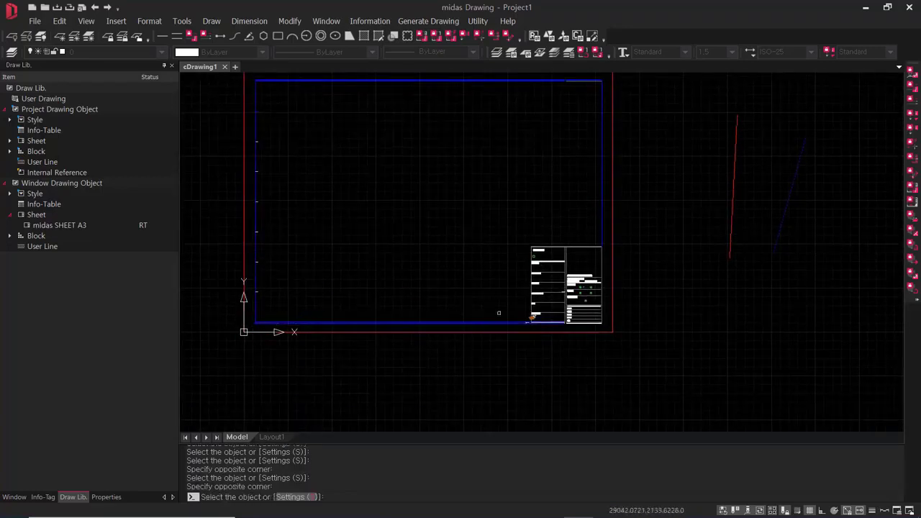
Match the blue line's properties onto the bottom edge beneath the title block's DATE to NO. column
scroll(497, 312, up, 8)
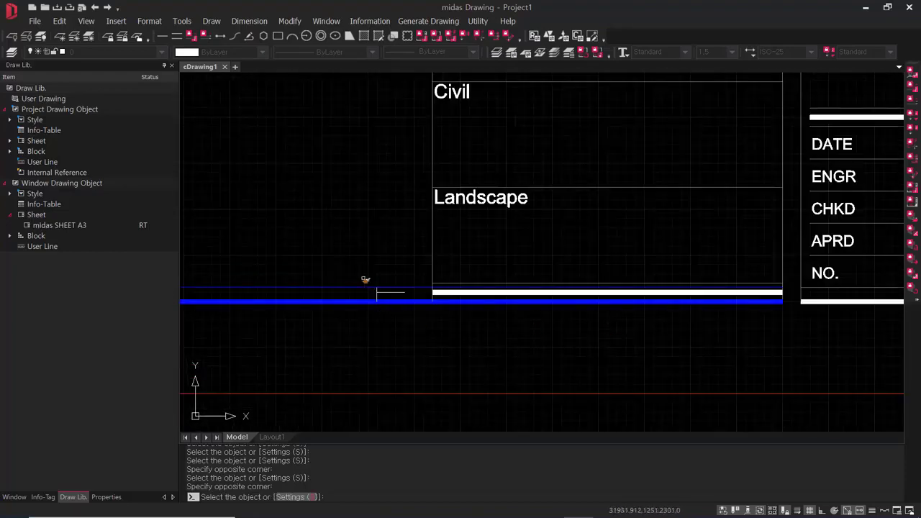
scroll(802, 288, down, 5)
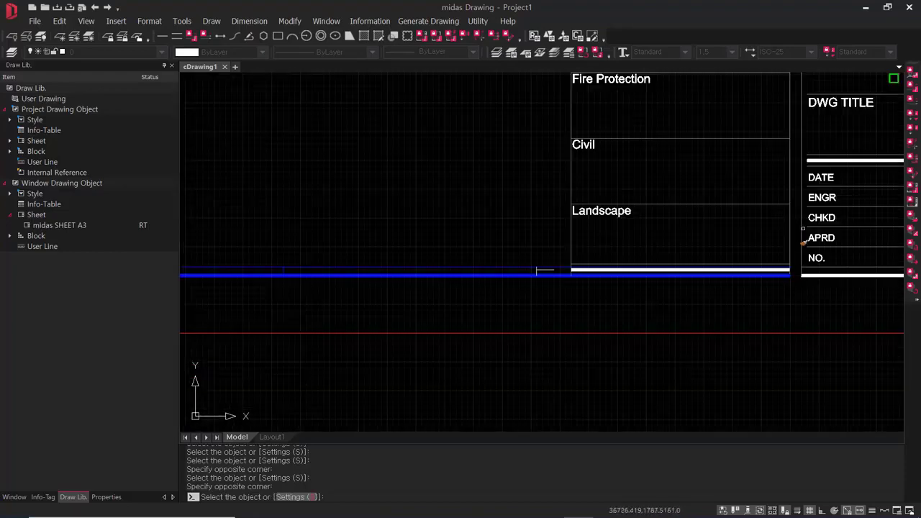
scroll(728, 340, up, 4)
click(717, 334)
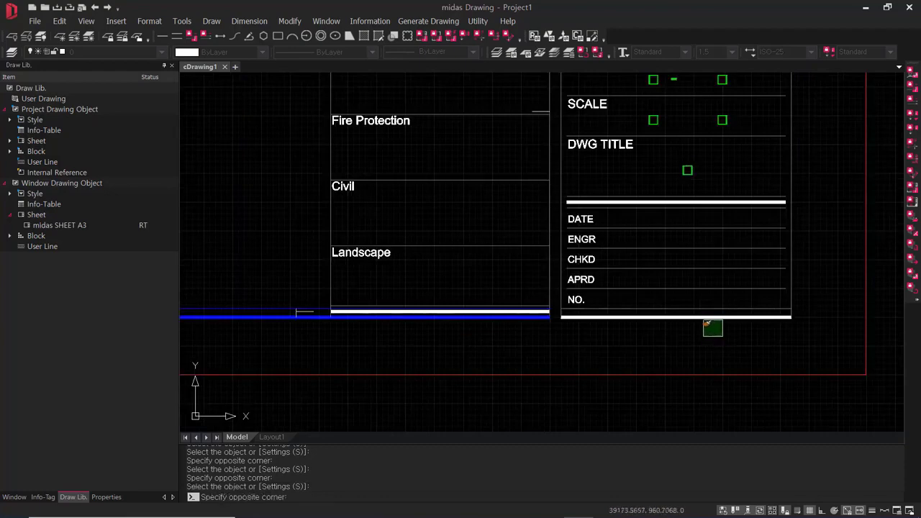
click(702, 317)
scroll(753, 319, down, 5)
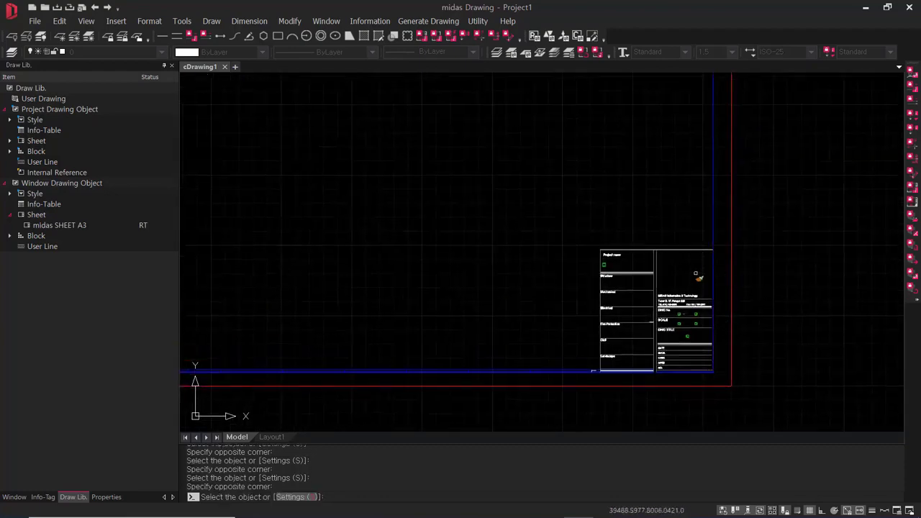
key(Escape)
key(Escape)
Erase the small stray line fragment on the bottom frame just beside the title block's Landscape cell
scroll(606, 369, up, 3)
click(539, 371)
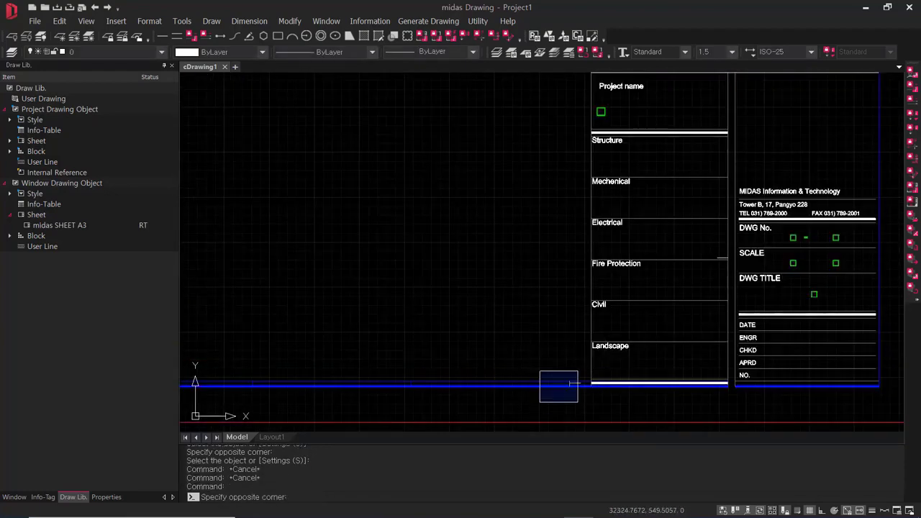
click(581, 408)
text(e)
key(Return)
Erase the red and blue sample lines beside the sheet and fit the drawing extents in view
scroll(597, 399, down, 5)
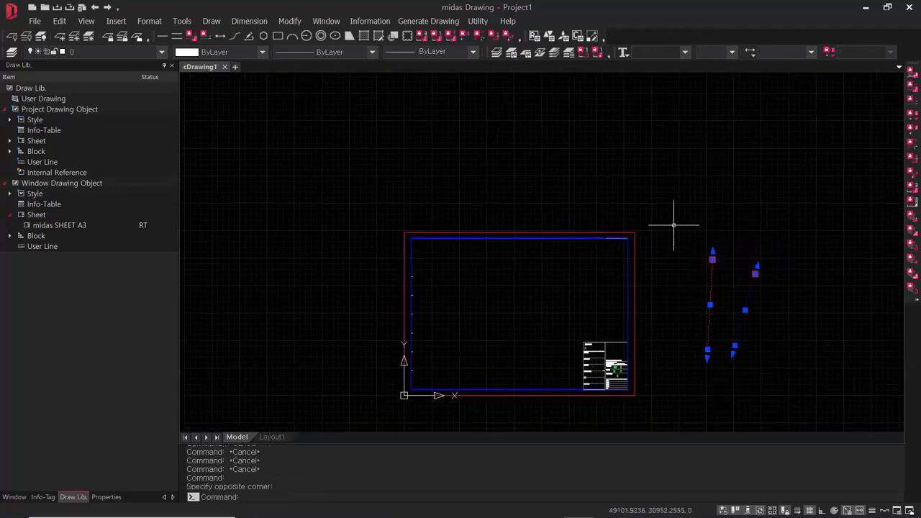
key(Escape)
key(Escape)
key(Escape)
text(z)
key(Return)
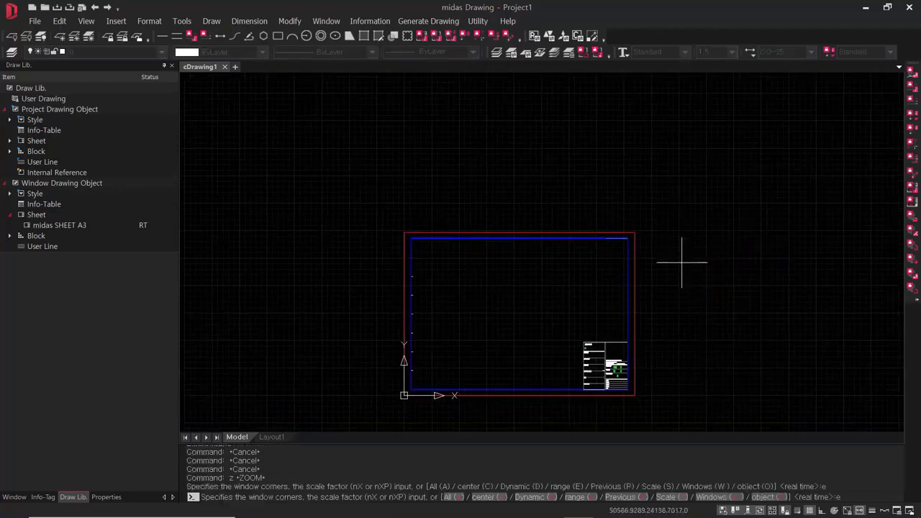
text(e)
key(Return)
mouse_move(706, 258)
middle_down()
mouse_move(659, 274)
mouse_move(654, 258)
middle_up()
scroll(660, 274, down, 2)
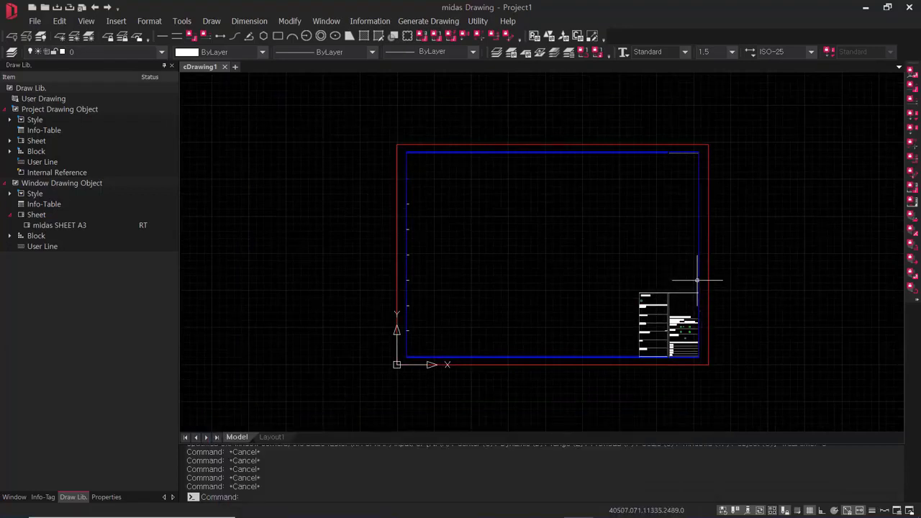
scroll(763, 268, up, 3)
scroll(763, 269, down, 3)
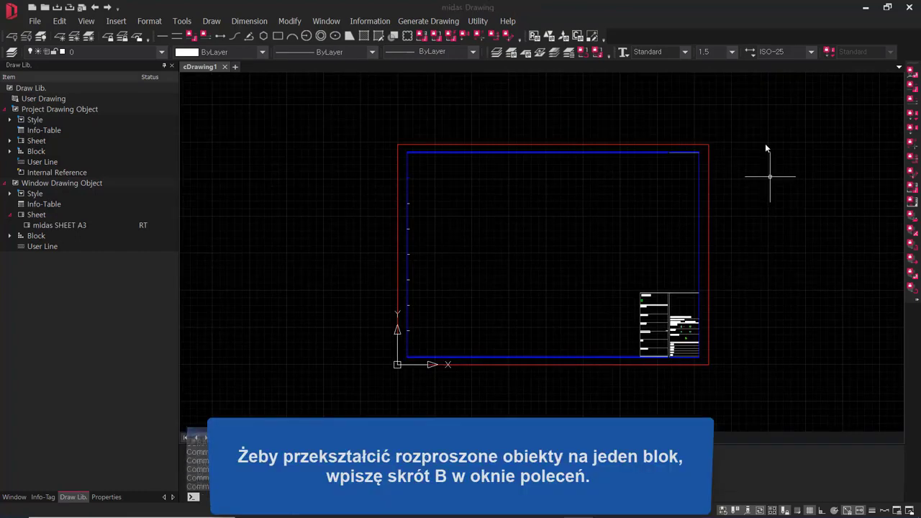
Start a block definition named ABC Company sheet Block with the current scale set to 1/100
text(b)
key(Return)
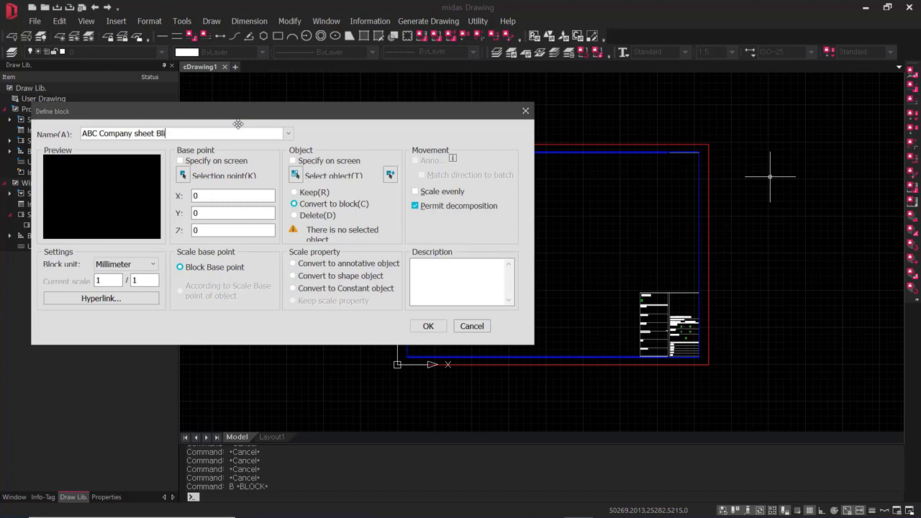
text(ock)
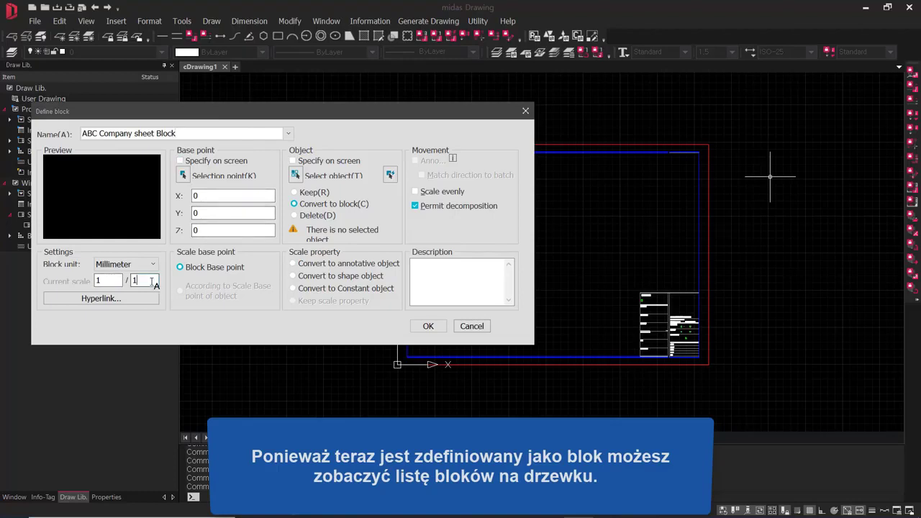
text(00)
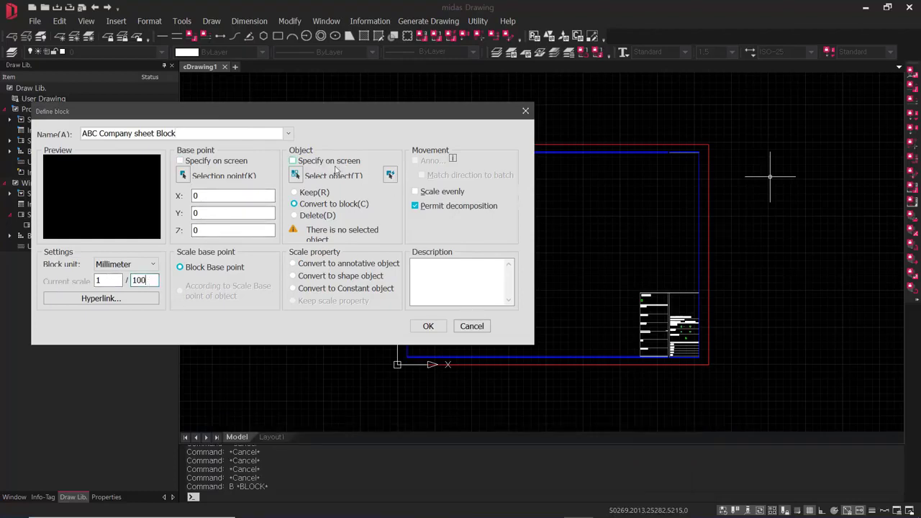
Assign all objects of the sheet, including its frames and title block, to the block and create it
click(296, 176)
click(360, 118)
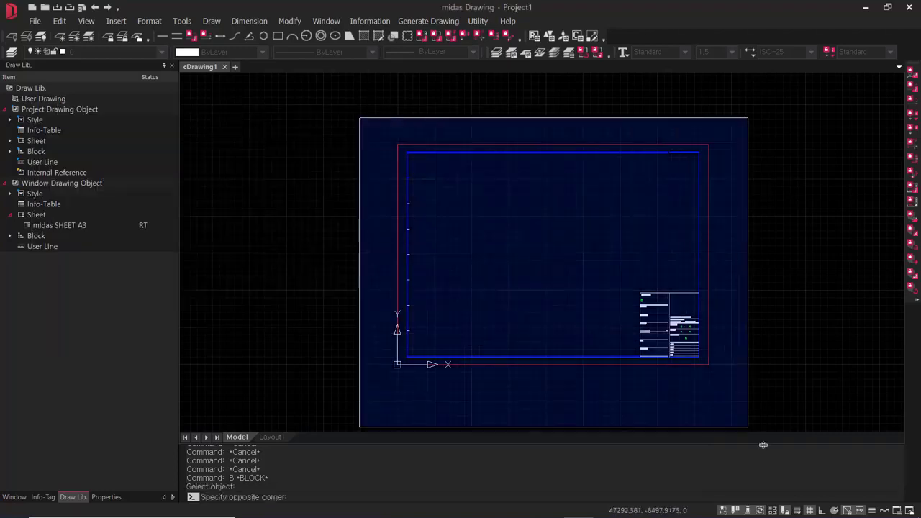
click(761, 419)
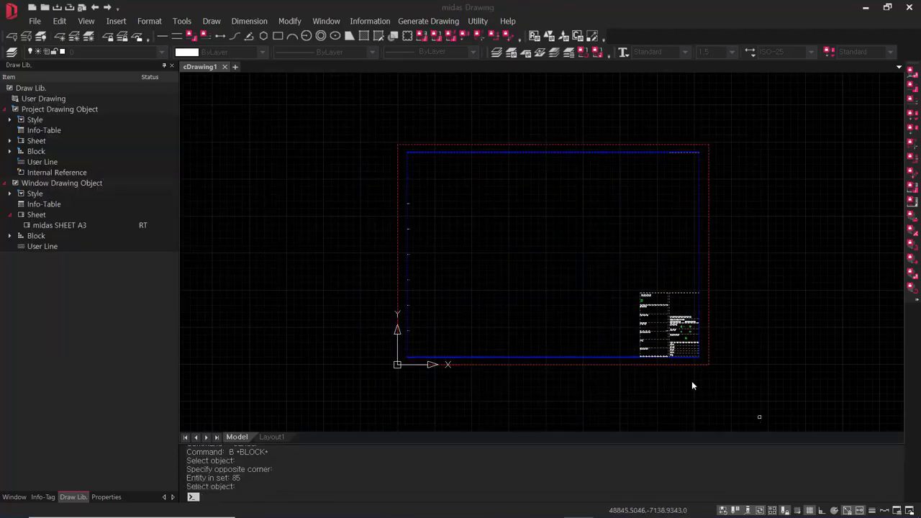
key(Return)
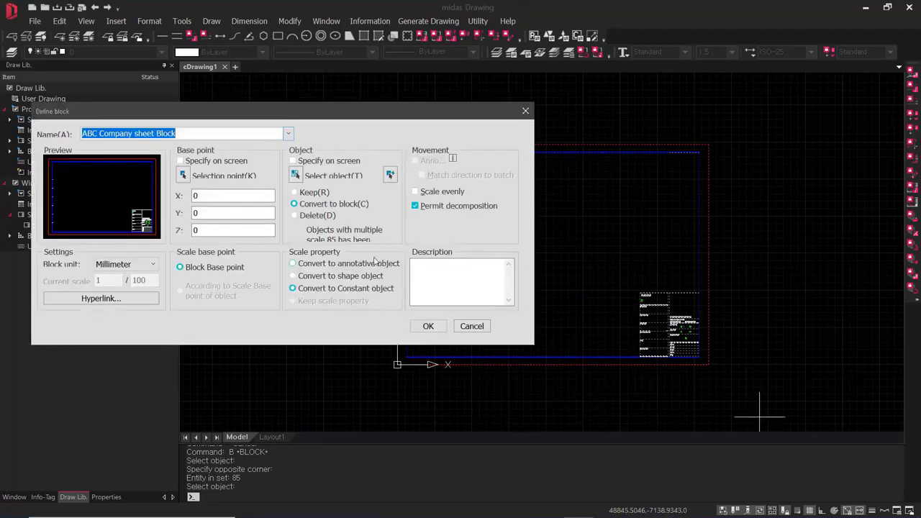
click(437, 328)
key(Escape)
key(Escape)
key(Escape)
Check by selecting the outer frame that the sheet is a single block, and find its entry among the window's blocks
click(730, 165)
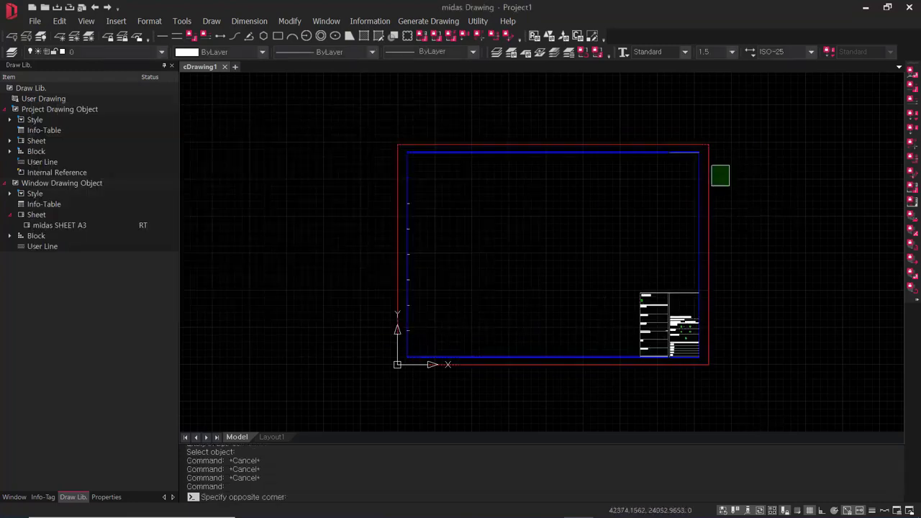
click(707, 191)
key(Escape)
key(Escape)
key(Escape)
click(721, 198)
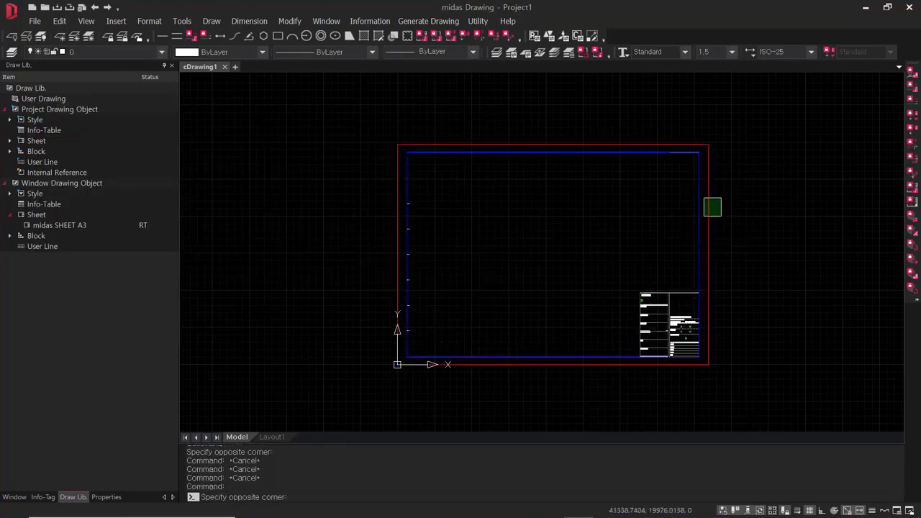
key(Escape)
key(Escape)
key(Escape)
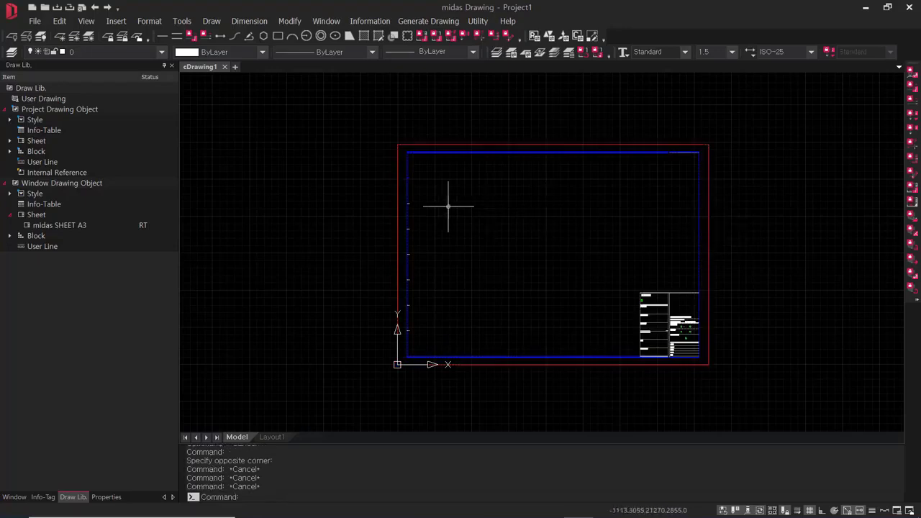
click(11, 236)
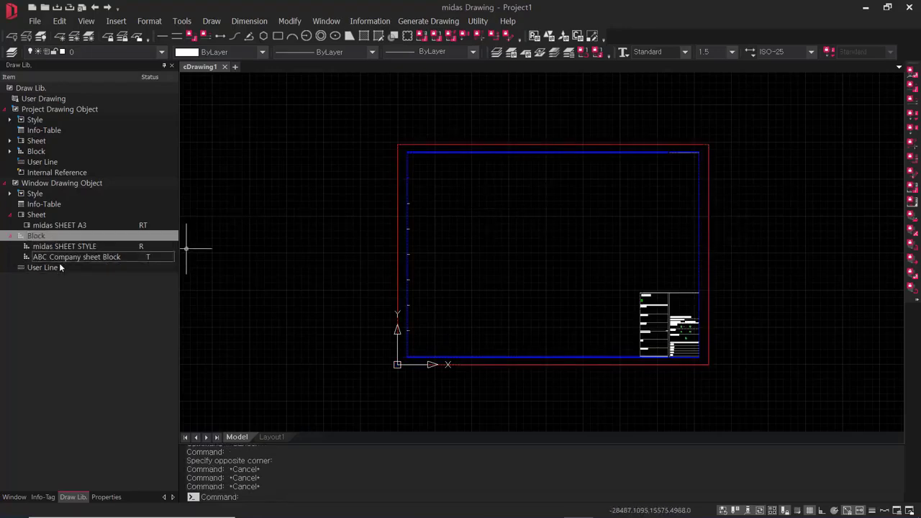
click(53, 257)
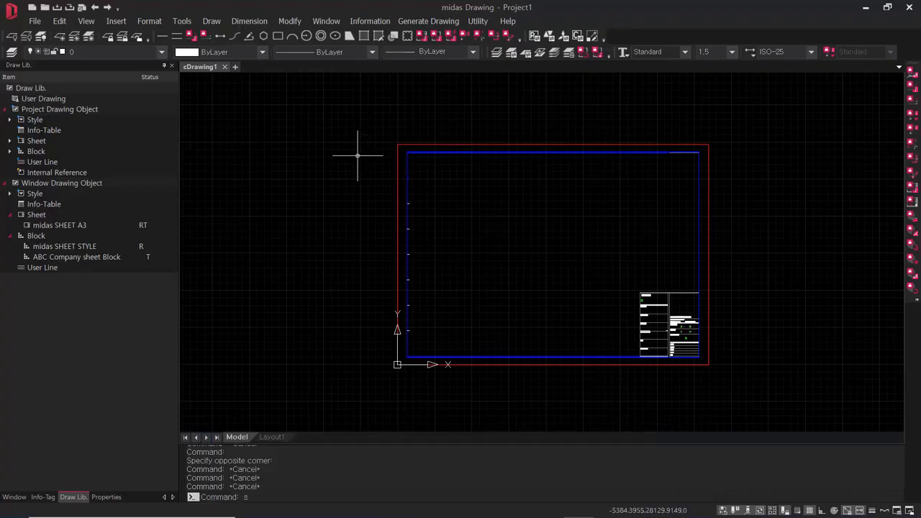
Define a sheet format named ABC Sheet at scale 1/100 from the company sheet block, converting the block to a sheet
text(h)
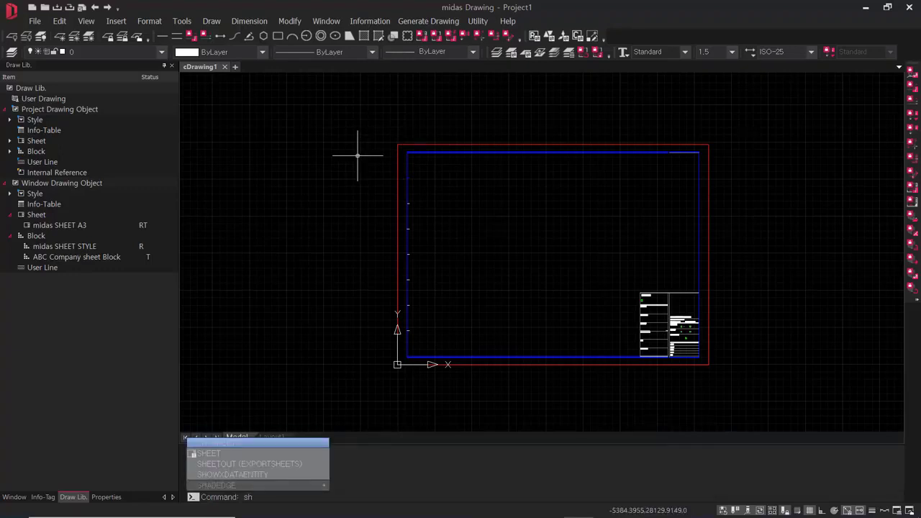
key(Return)
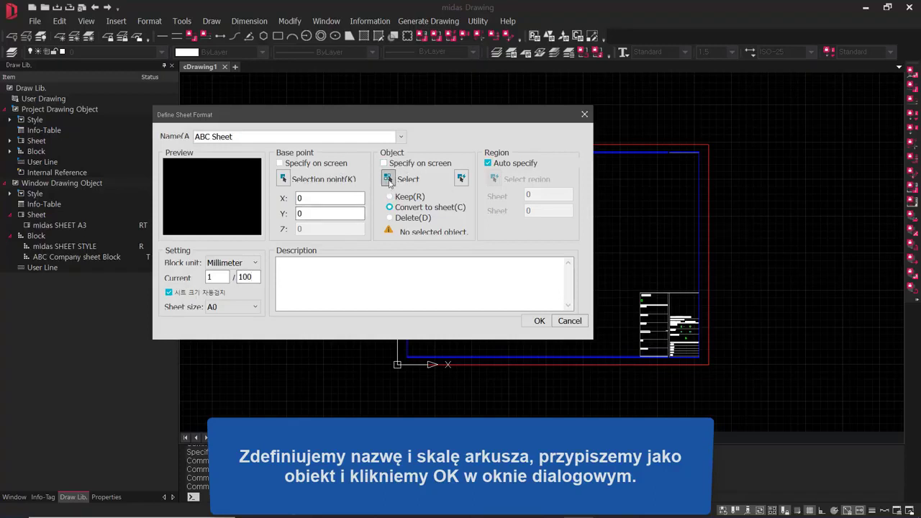
click(389, 179)
click(349, 103)
click(766, 425)
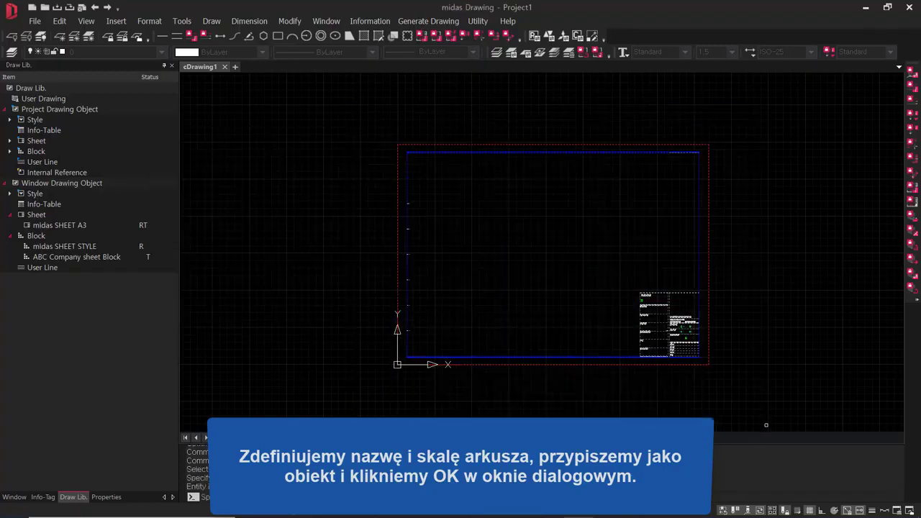
key(Return)
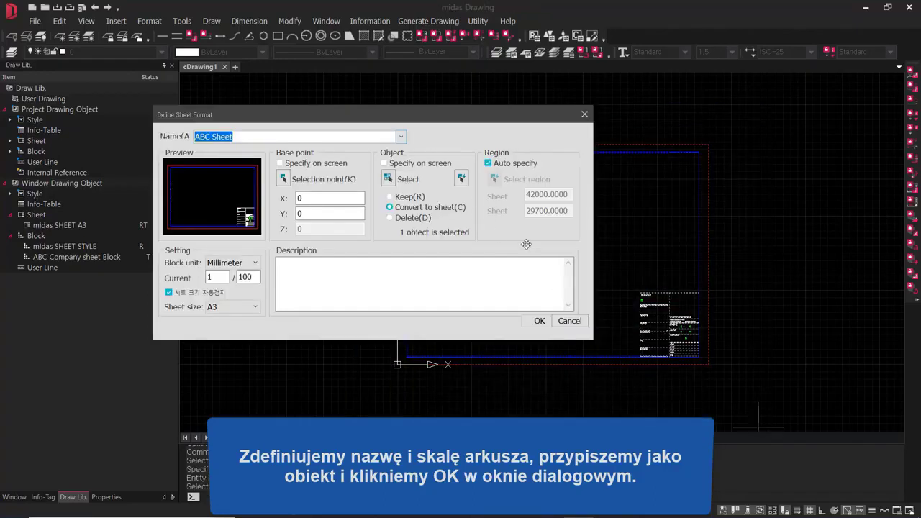
click(546, 322)
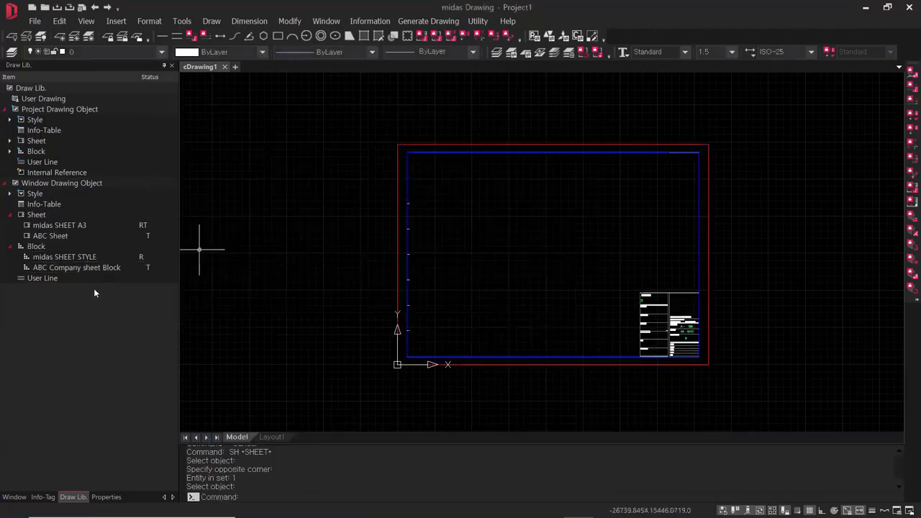
Insert the window's ABC Sheet into the drawing, snapped to the lower-right corner of the original sheet
click(51, 236)
click(52, 235)
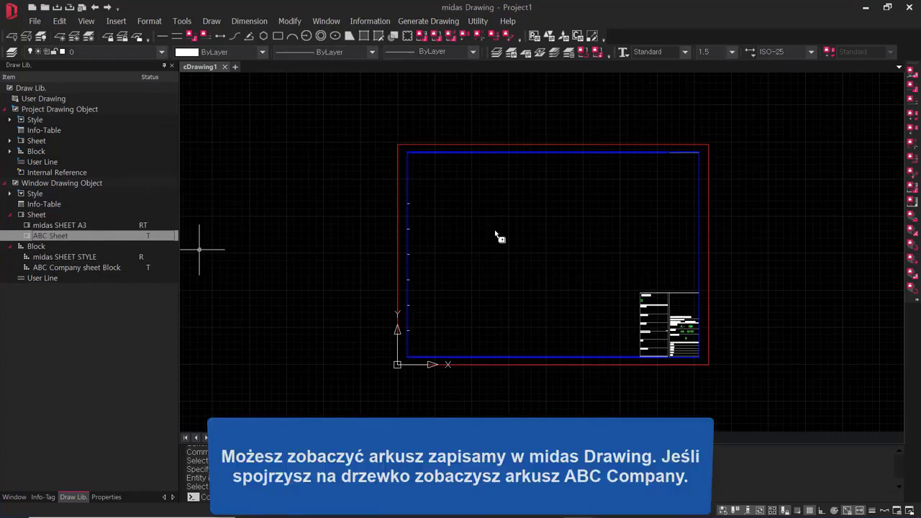
drag(495, 231, 495, 242)
scroll(495, 245, down, 2)
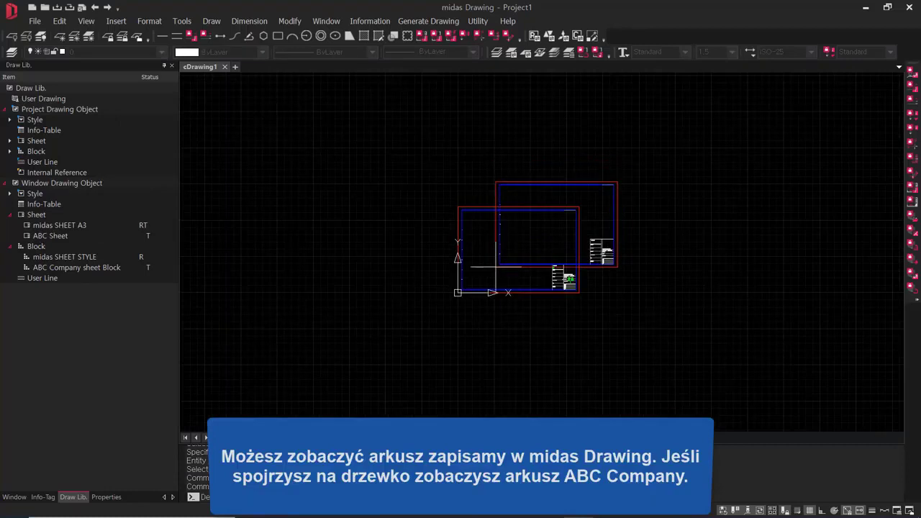
click(579, 292)
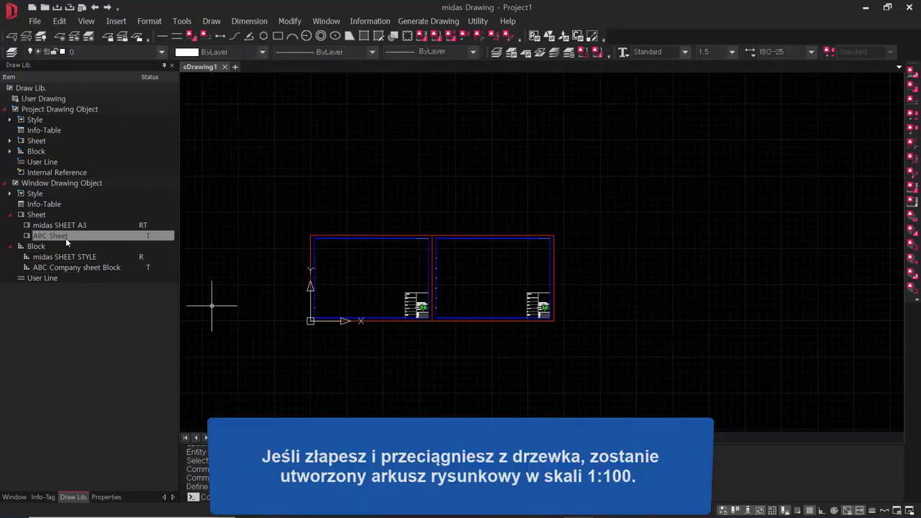
Insert two further copies of ABC Sheet end to end, extending the row to four sheets
drag(65, 241, 683, 261)
click(553, 321)
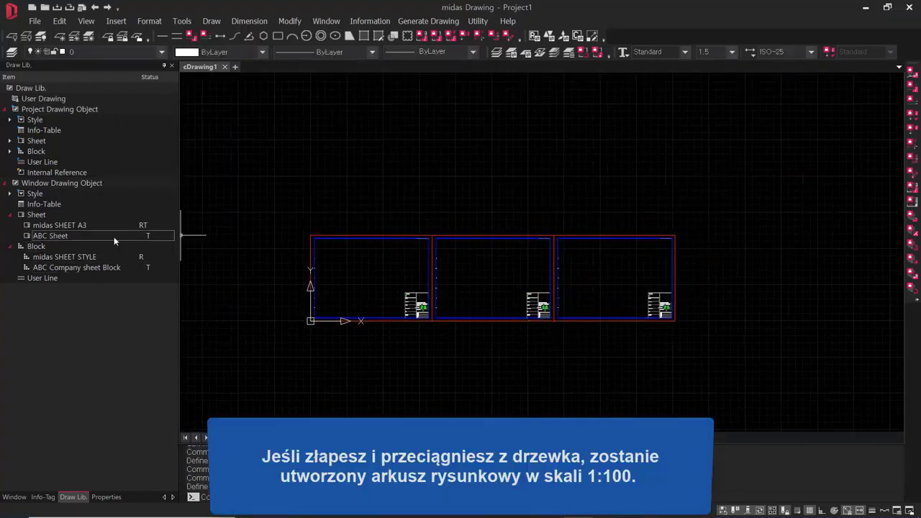
drag(78, 240, 654, 263)
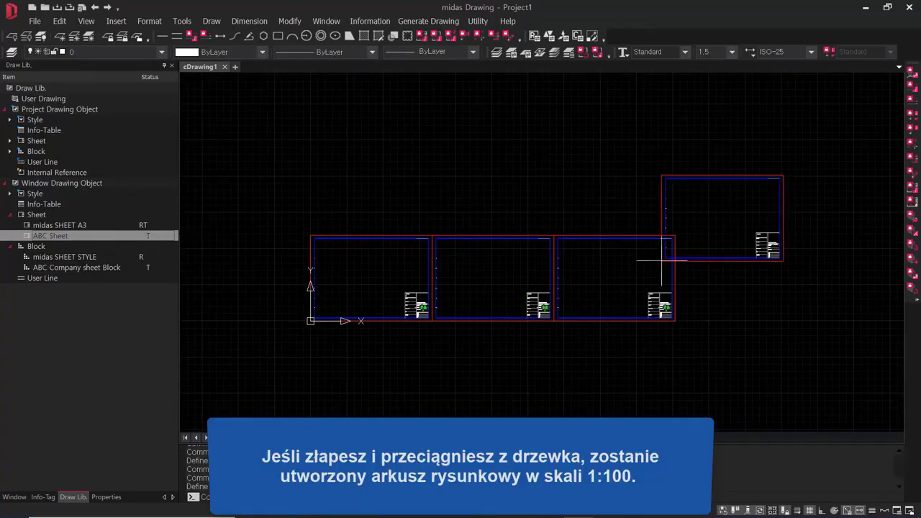
click(679, 325)
key(Escape)
key(Escape)
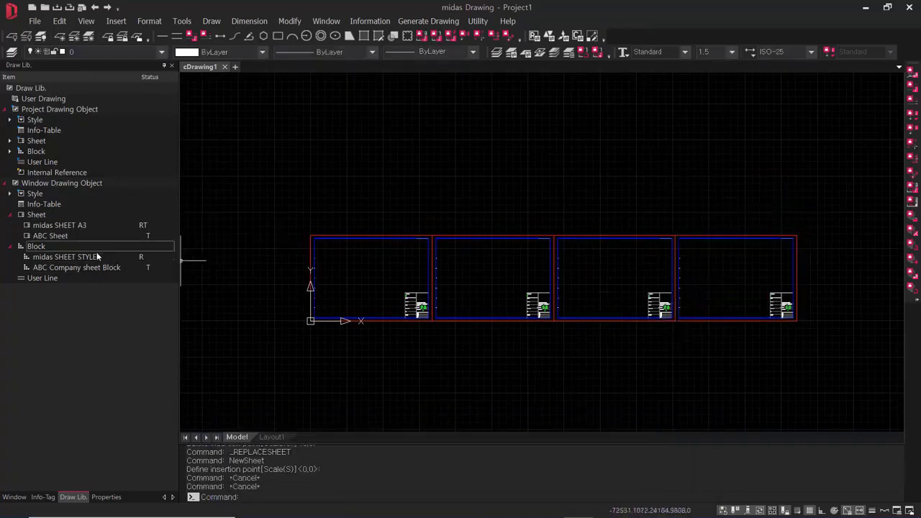
Save ABC Sheet from the window drawing objects into the Sheet category of the project drawing objects
click(60, 238)
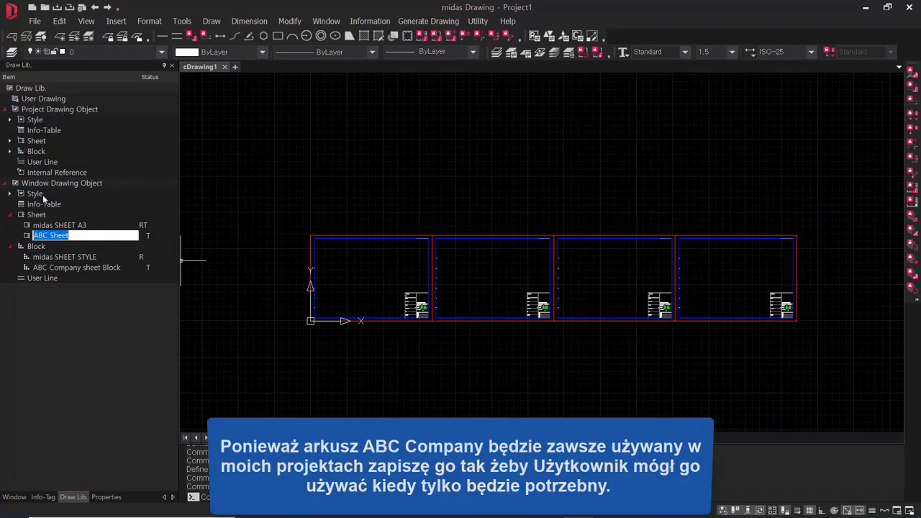
click(11, 142)
click(9, 141)
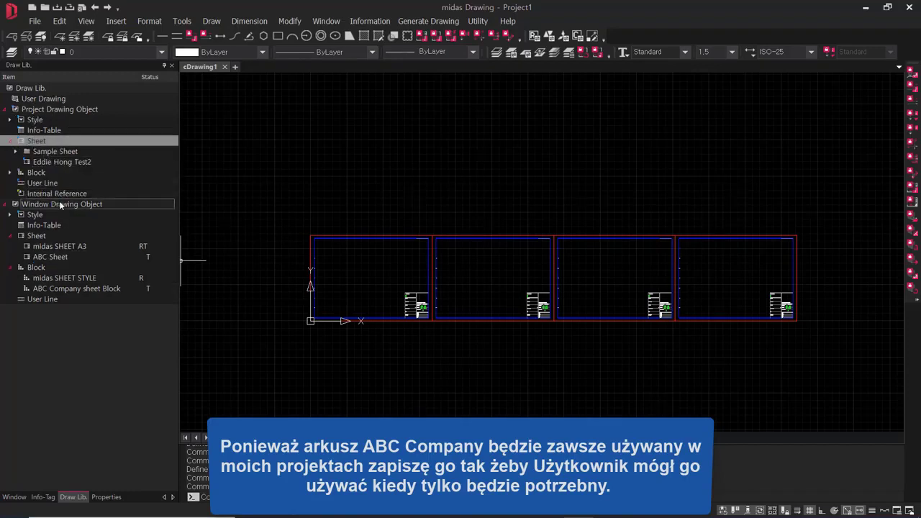
click(72, 161)
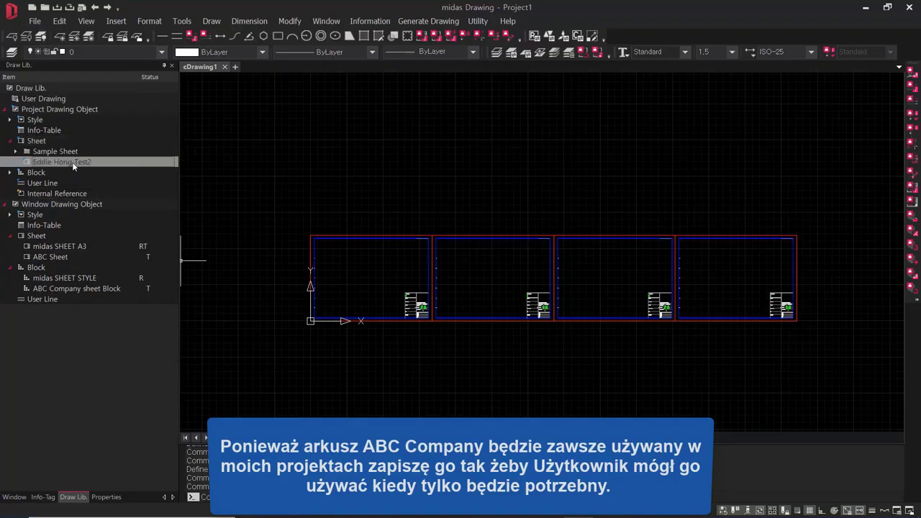
click(54, 258)
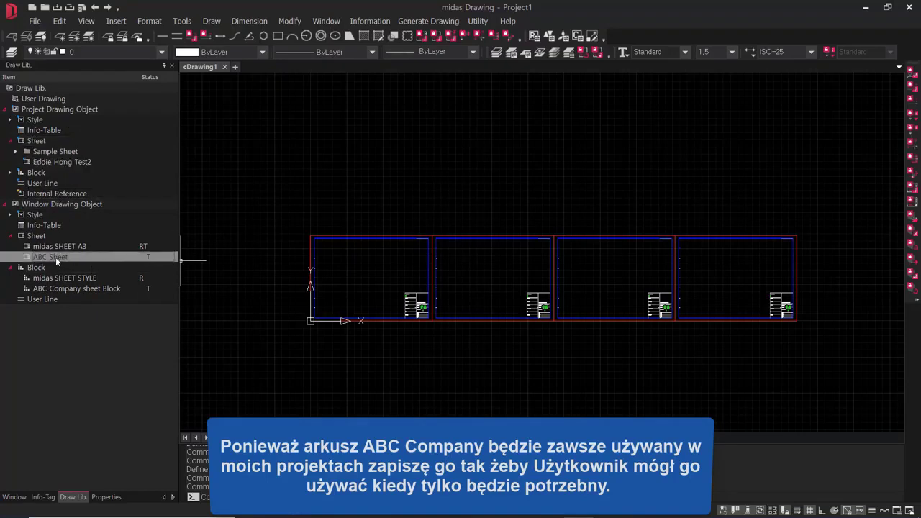
drag(55, 253, 44, 148)
click(51, 174)
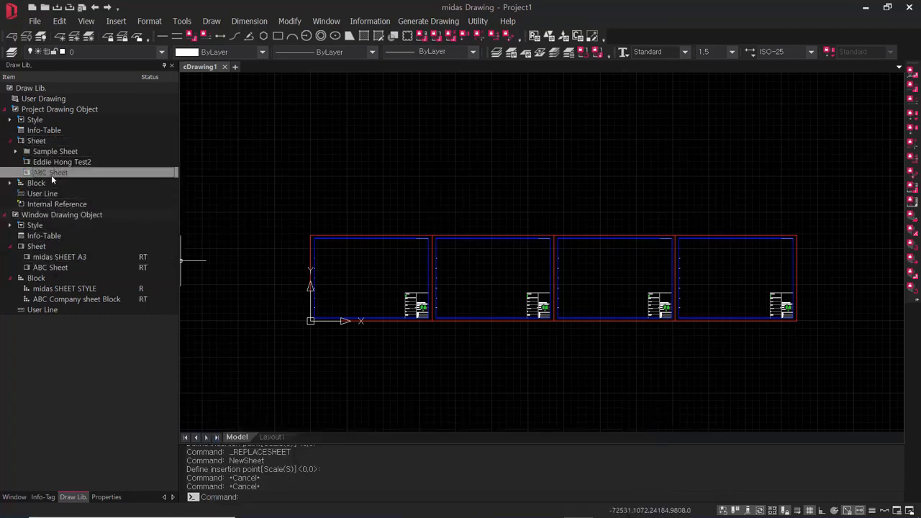
Insert the project's saved ABC Sheet as the fifth sheet at the end of the row
drag(448, 155, 449, 154)
scroll(572, 239, down, 1)
middle_drag(572, 239, 343, 292)
click(485, 341)
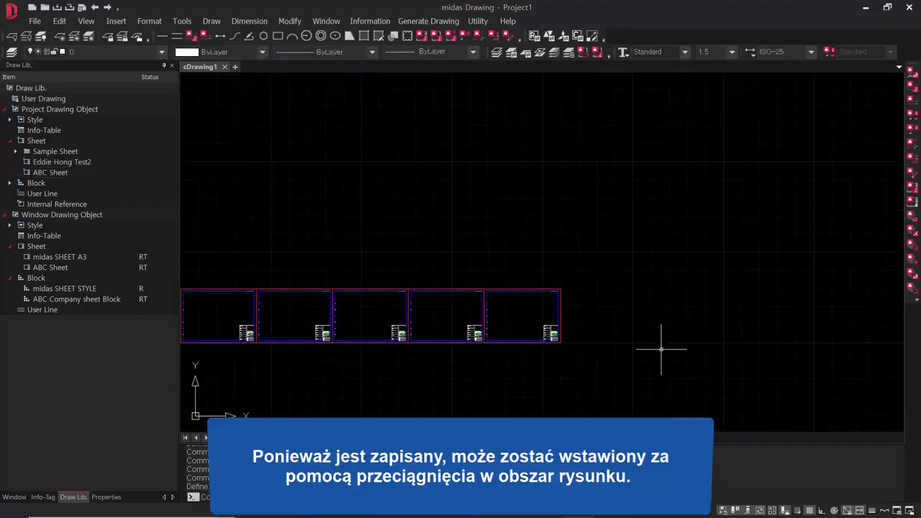
Change the scale text in the fifth sheet's title block to 1/150 so the sheet rescales
scroll(553, 343, up, 8)
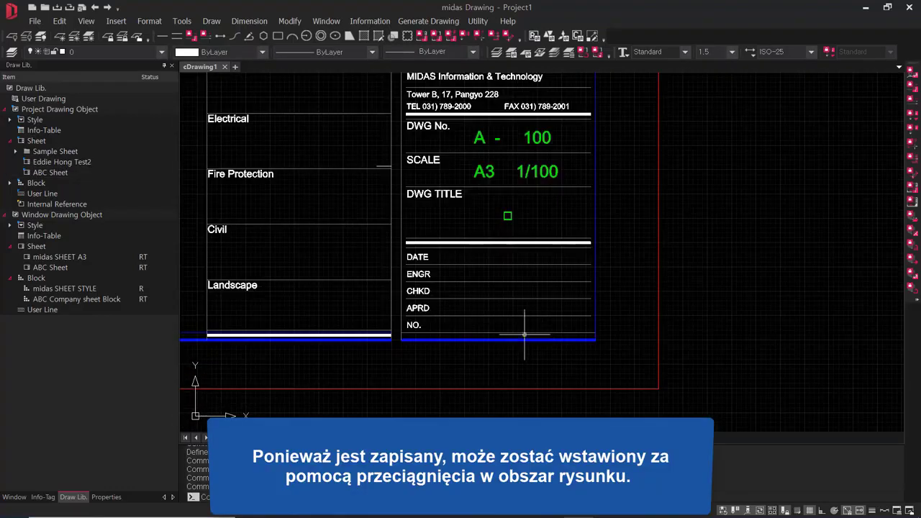
scroll(582, 283, up, 3)
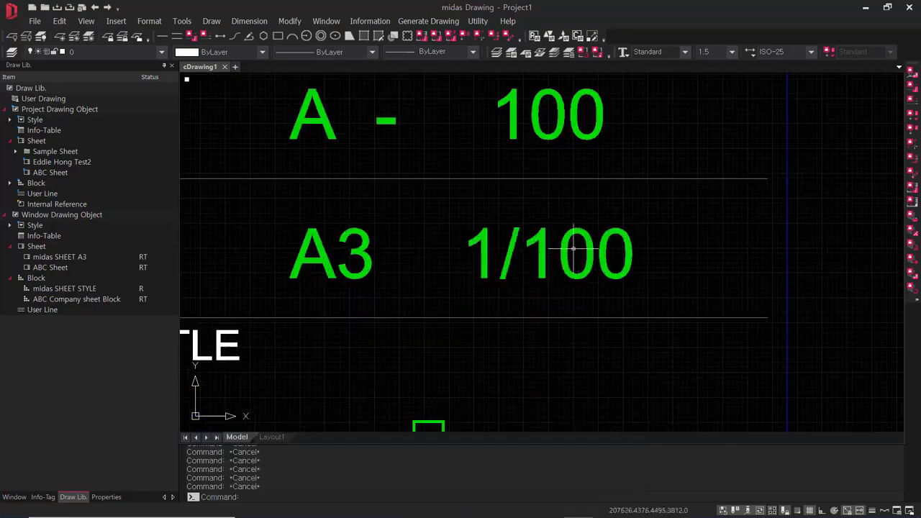
double_click(567, 246)
click(601, 257)
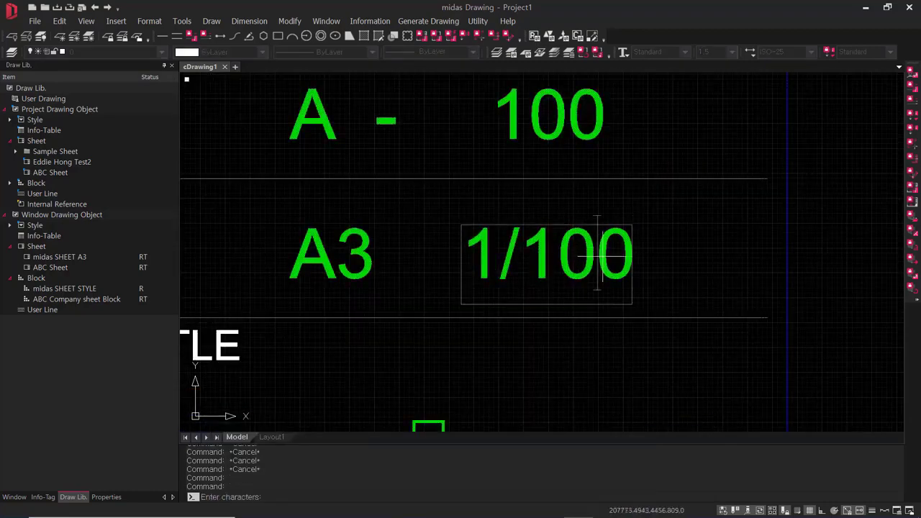
key(BackSpace)
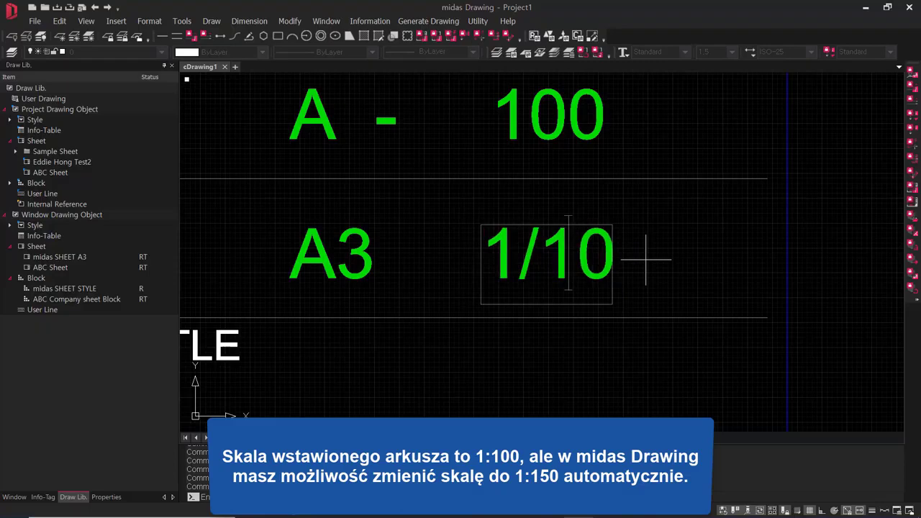
text(5)
click(645, 260)
scroll(645, 260, down, 5)
scroll(647, 298, down, 2)
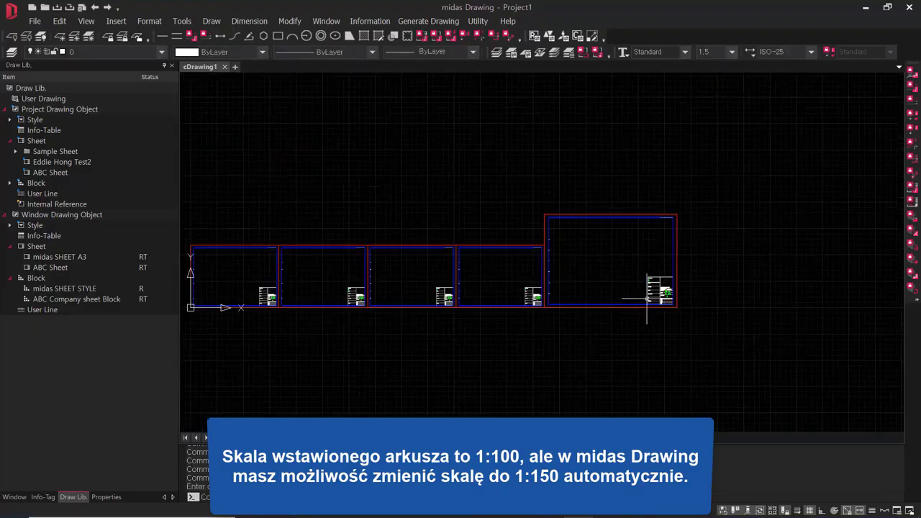
Copy the 1/150 sheet from its lower-left corner to its lower-right corner, adding a sixth sheet to the row
scroll(648, 302, up, 5)
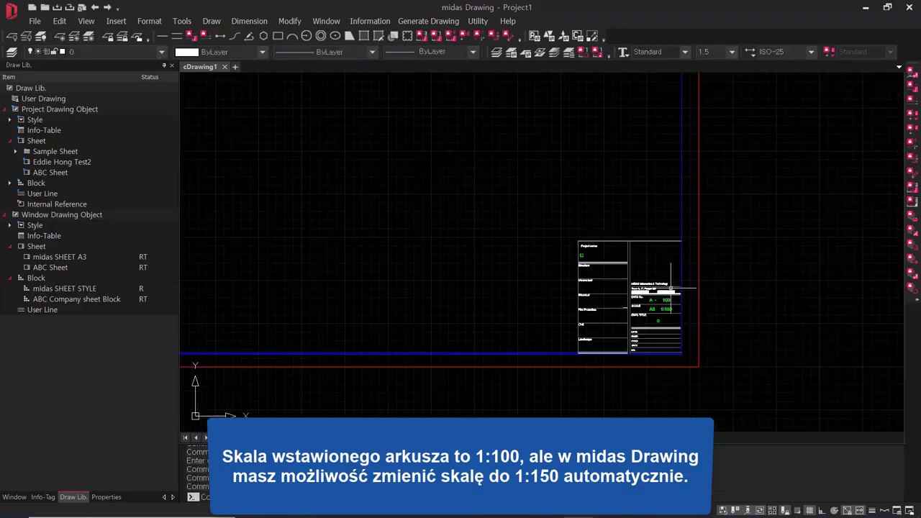
scroll(653, 374, down, 4)
click(741, 416)
click(566, 309)
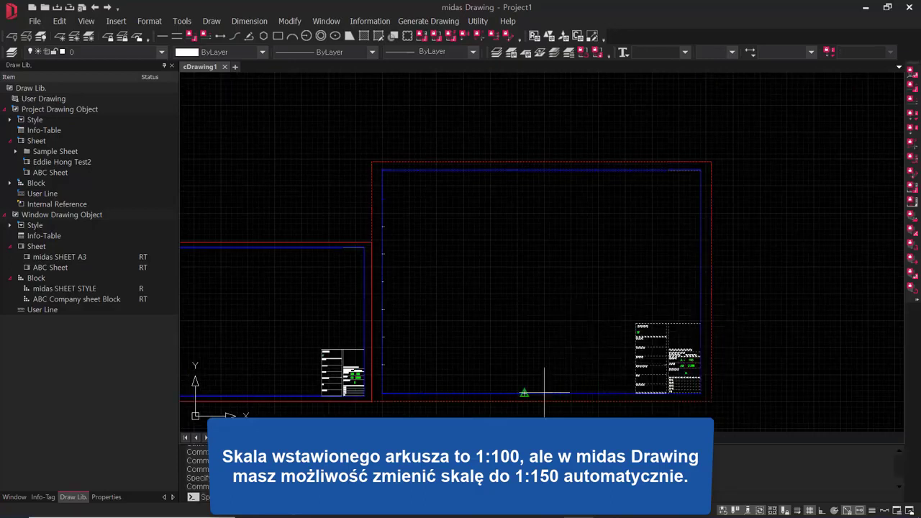
click(372, 402)
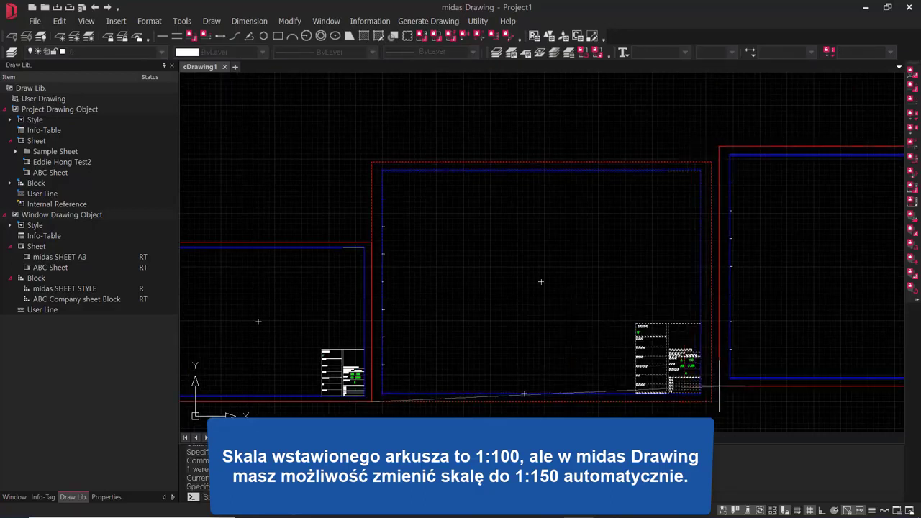
click(711, 402)
middle_drag(755, 374, 411, 372)
key(Escape)
key(Escape)
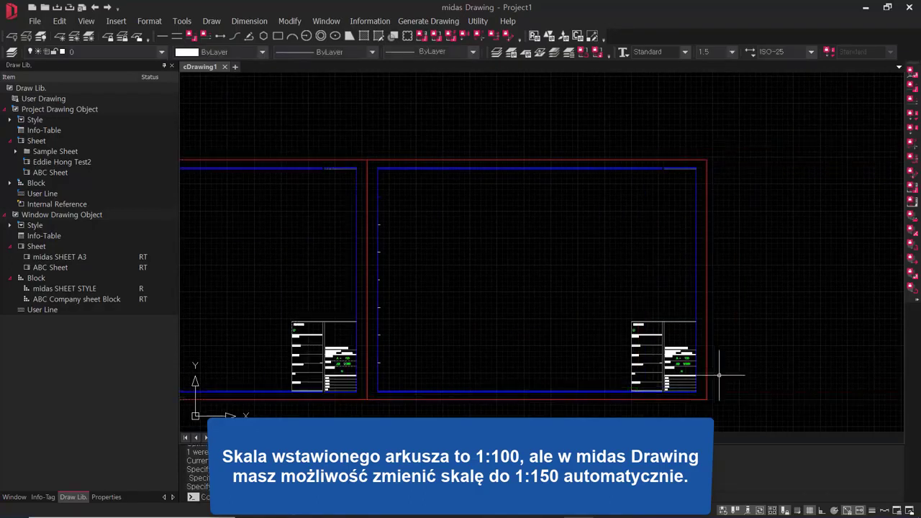
Change the scale text in the copied sixth sheet's title block to 1/200 so the sheet rescales
scroll(720, 369, up, 6)
click(636, 340)
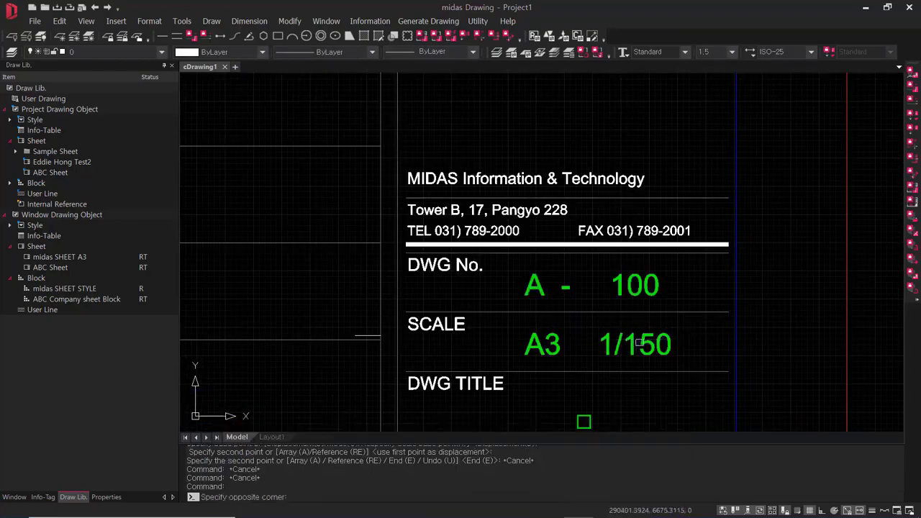
click(641, 343)
click(650, 342)
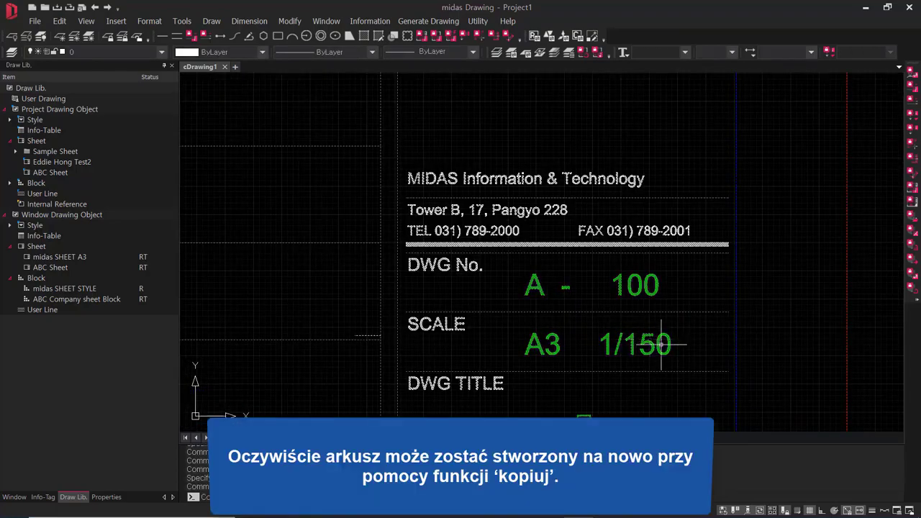
key(Escape)
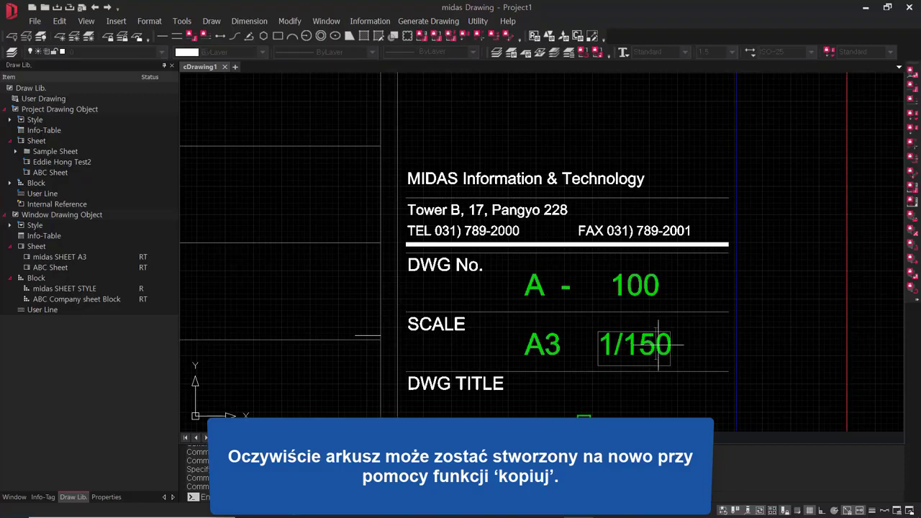
key(BackSpace)
key(BackSpace)
text(2)
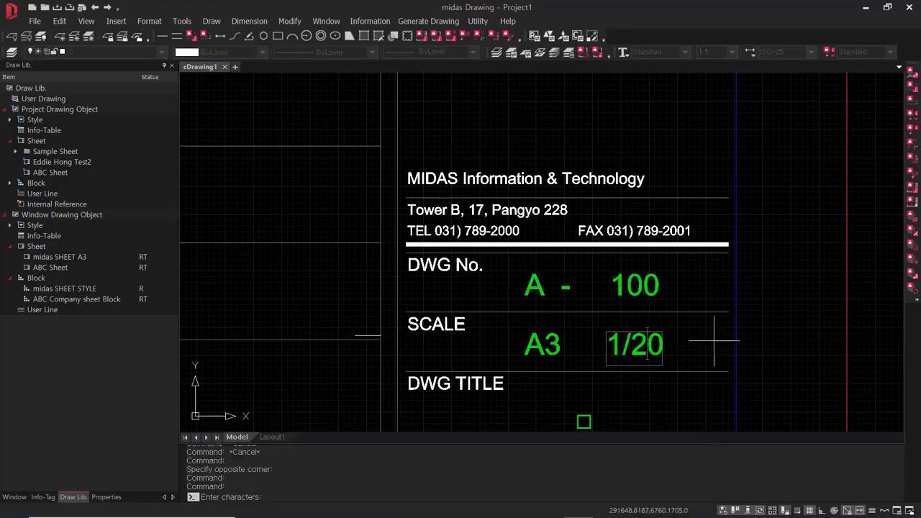
text(0)
key(Return)
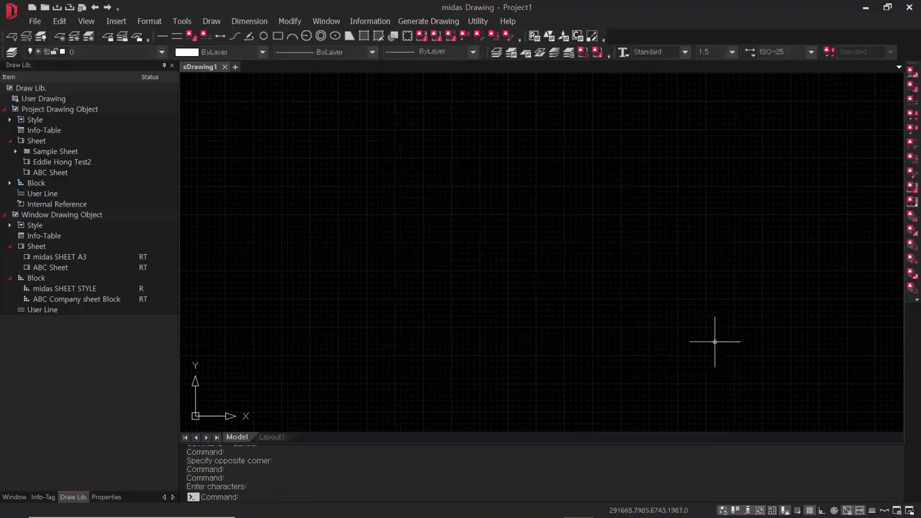
Examine the whole row of sheets to compare the sizes of the 1/100, 1/150 and 1/200 sheets
scroll(749, 314, down, 7)
scroll(670, 335, down, 3)
scroll(576, 324, up, 3)
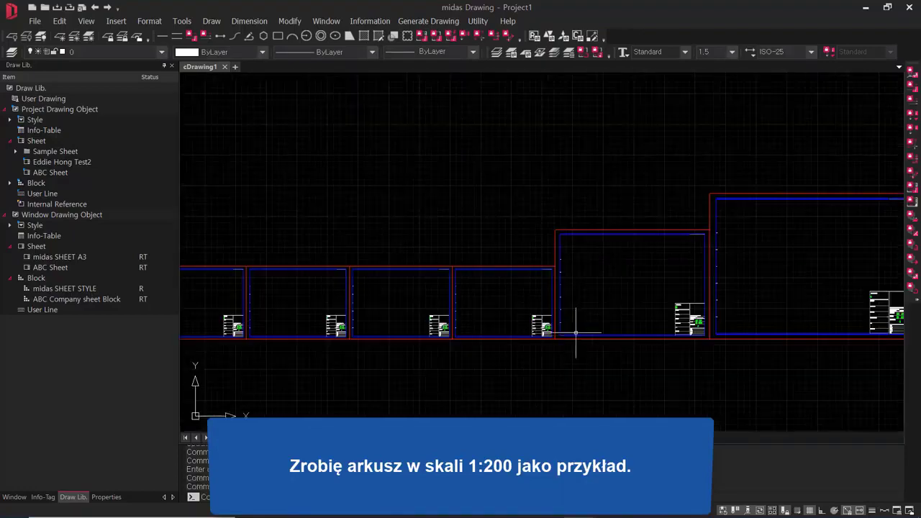
scroll(585, 350, down, 3)
scroll(600, 342, up, 1)
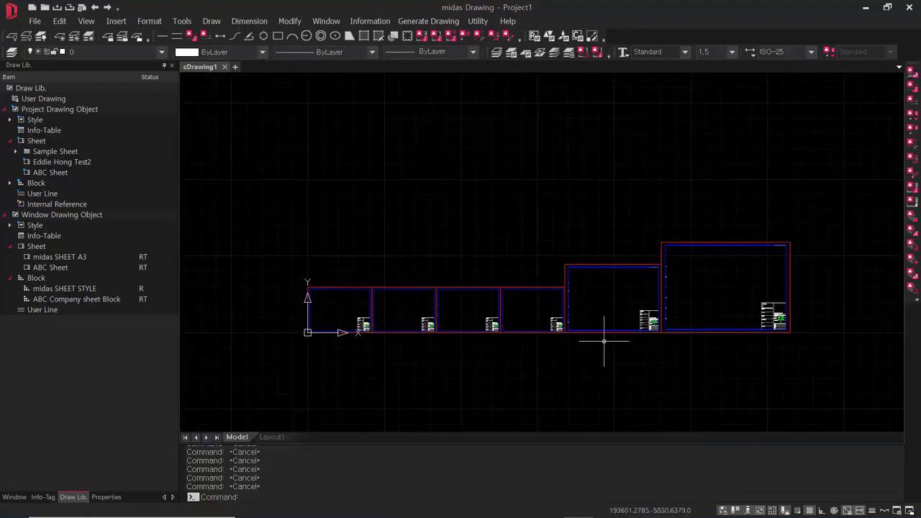
scroll(609, 337, up, 2)
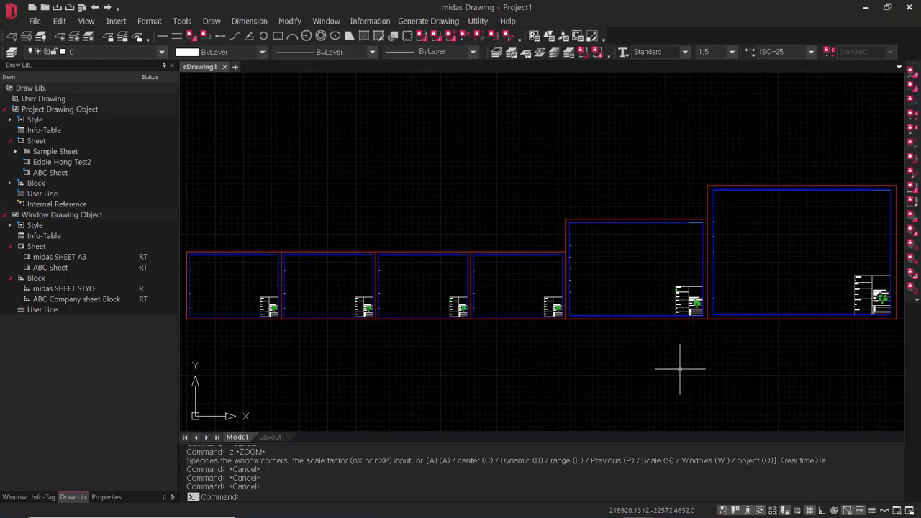
scroll(676, 369, down, 2)
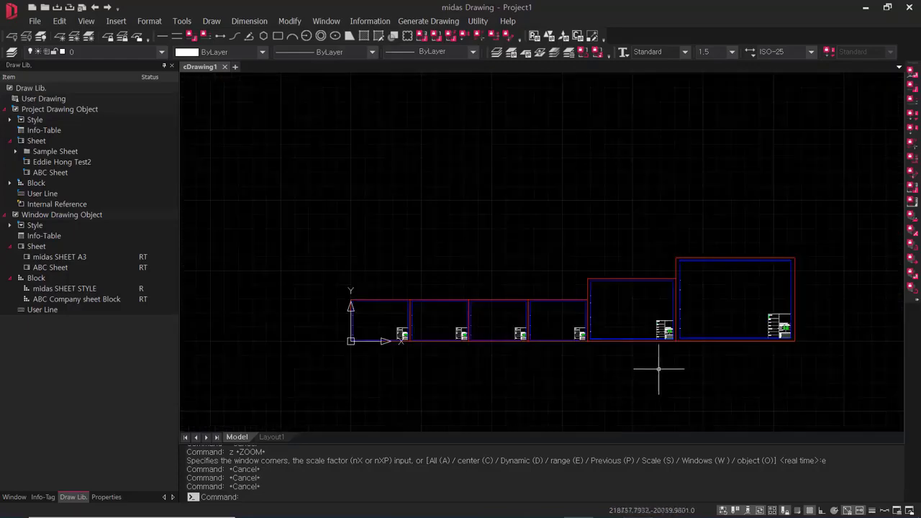
Switch the project from CAD mode to Drawing mode through the project tree
scroll(539, 377, up, 2)
middle_drag(574, 374, 543, 382)
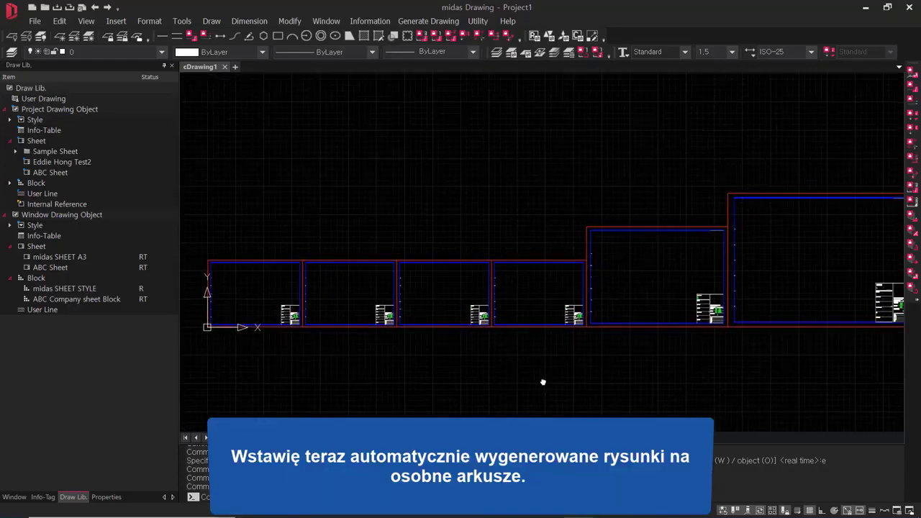
scroll(543, 382, down, 2)
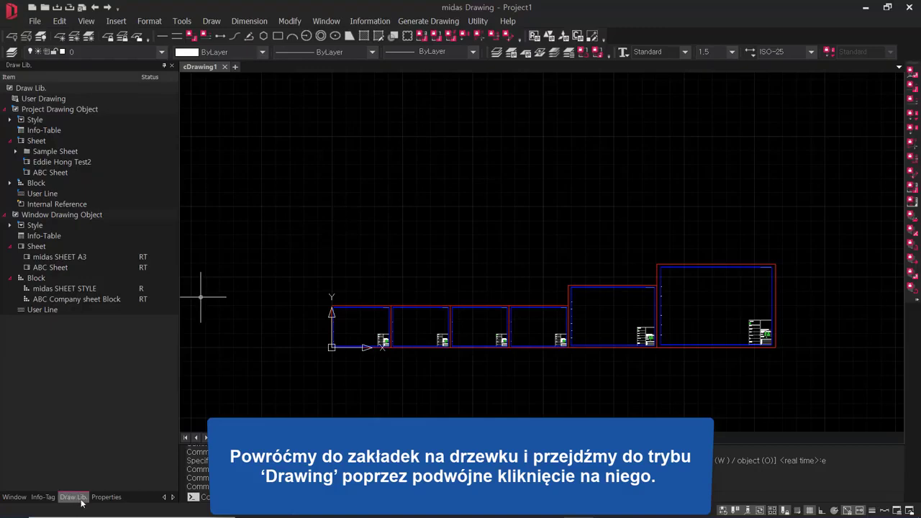
click(15, 496)
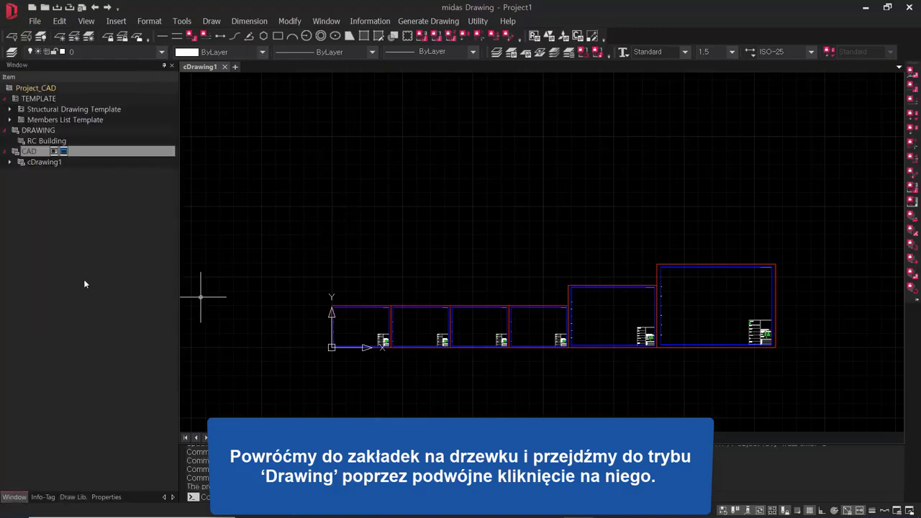
double_click(36, 130)
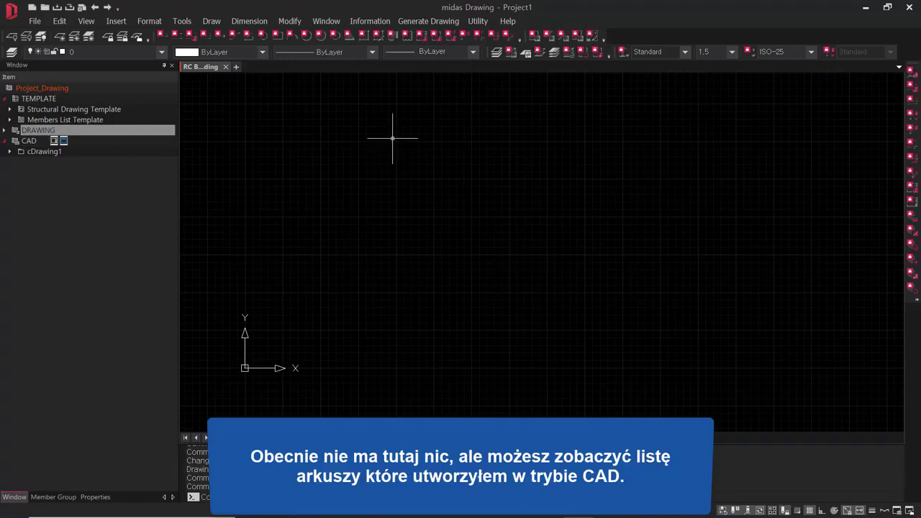
Expand the DRAWING branch and the cDrawing1 sheet list in the project tree to show the sheets made in CAD mode
click(5, 131)
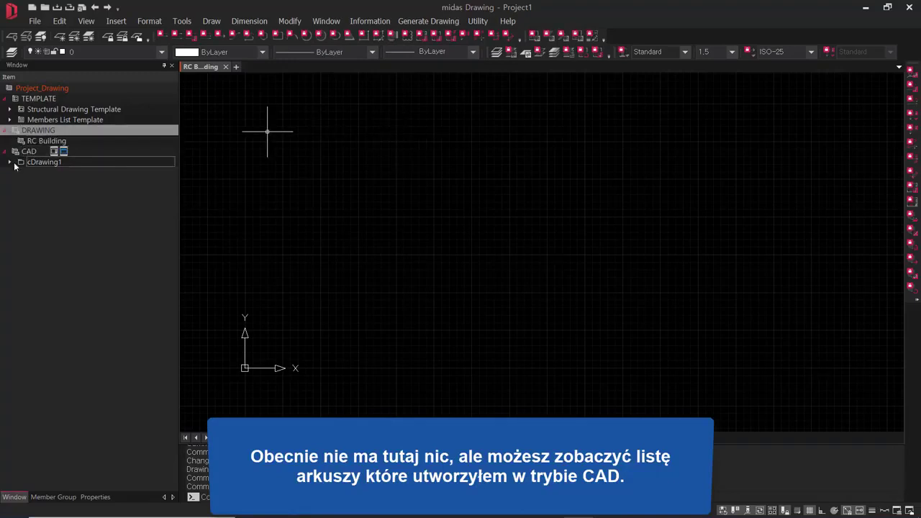
click(10, 162)
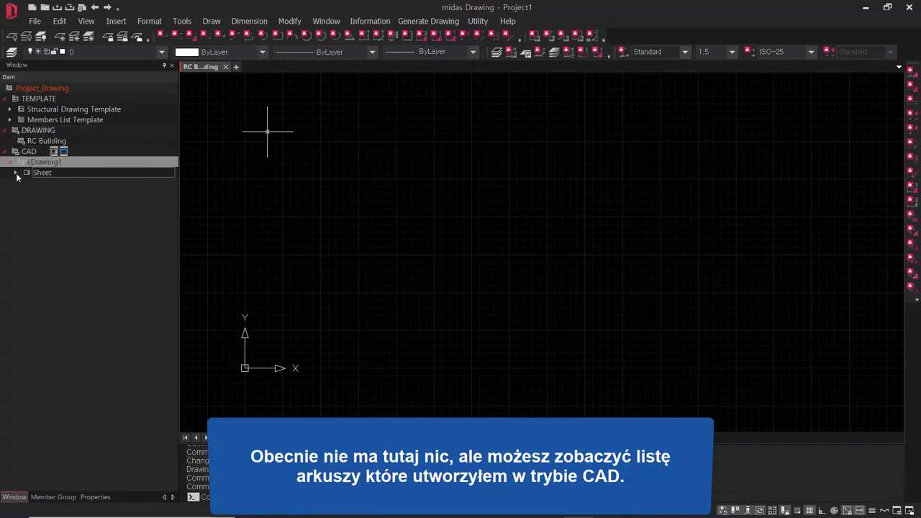
click(16, 173)
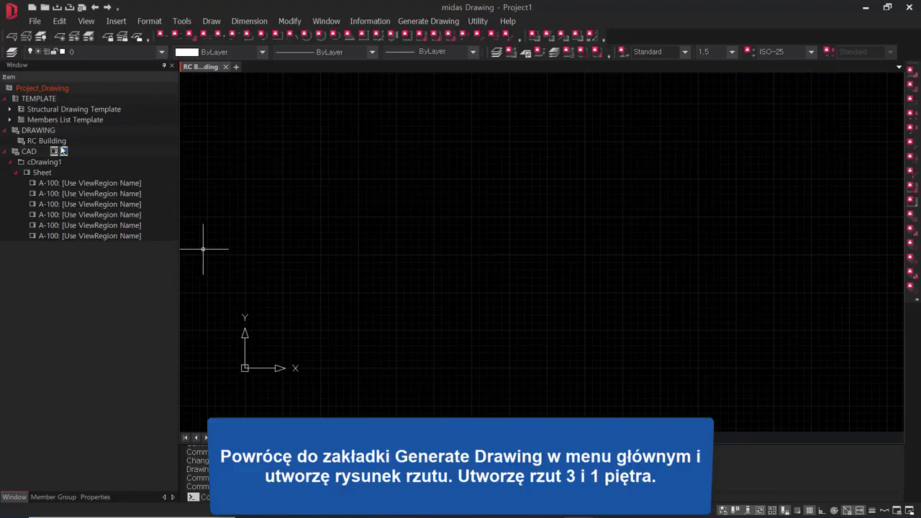
Start generating structural plans from Drawing Set-1 and select the floor framing plans of 3F and 1F
click(442, 23)
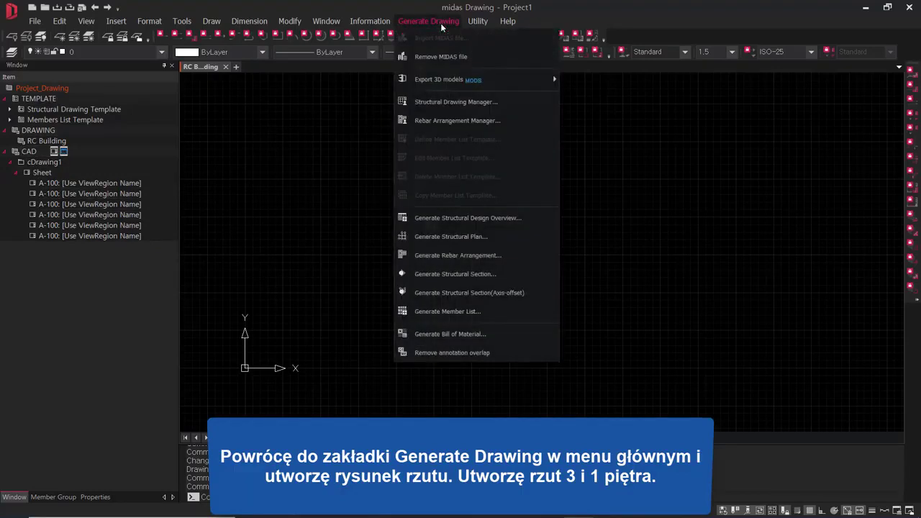
click(495, 238)
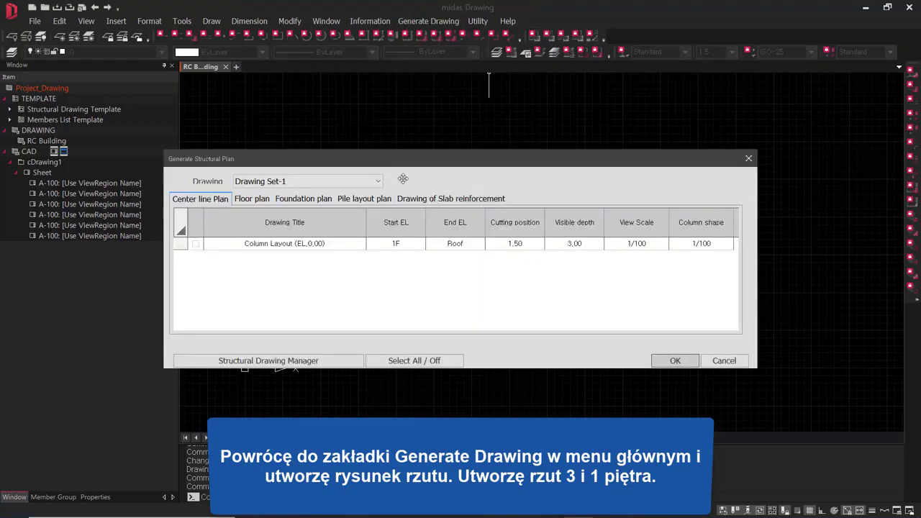
click(252, 201)
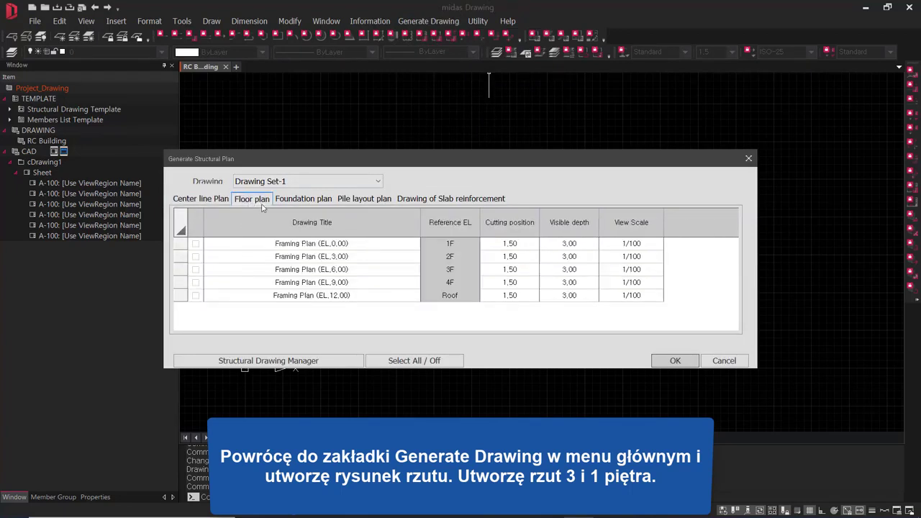
click(196, 270)
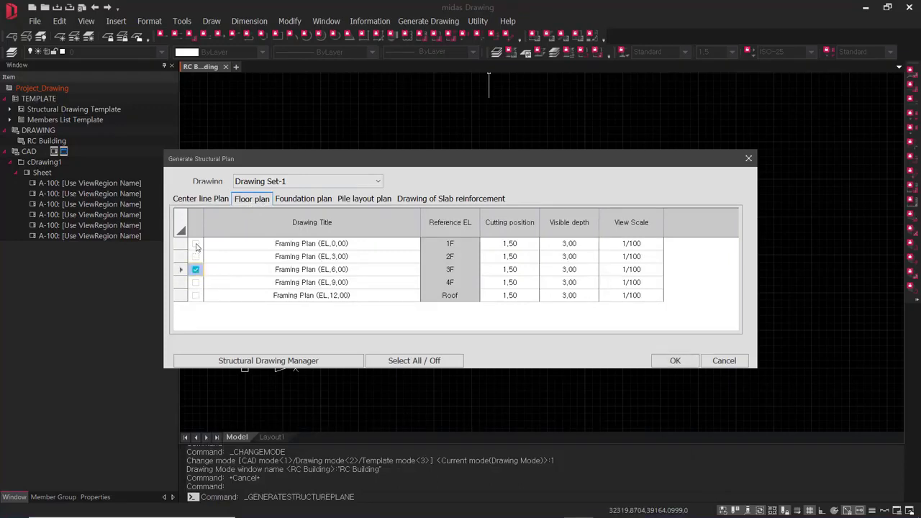
click(196, 245)
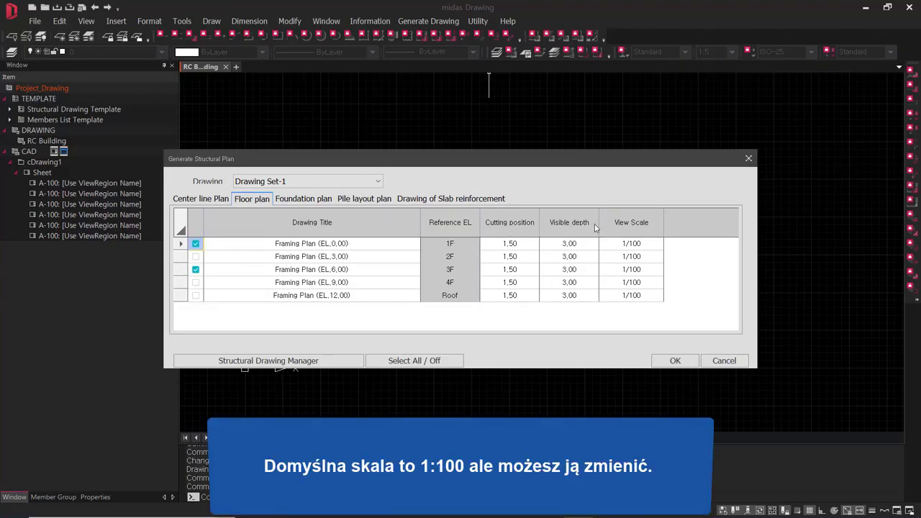
Generate the two selected framing plans at the 1/100 view scale and place them side by side in the drawing
click(657, 245)
click(657, 245)
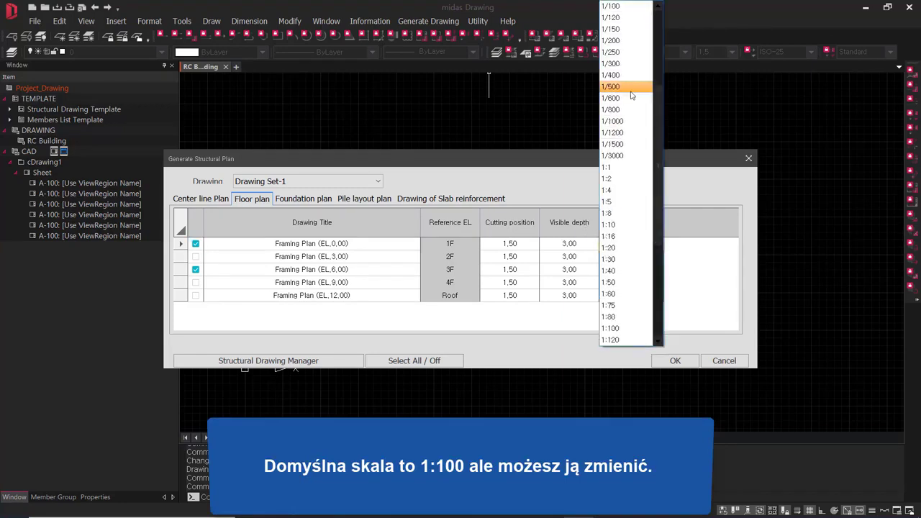
click(694, 194)
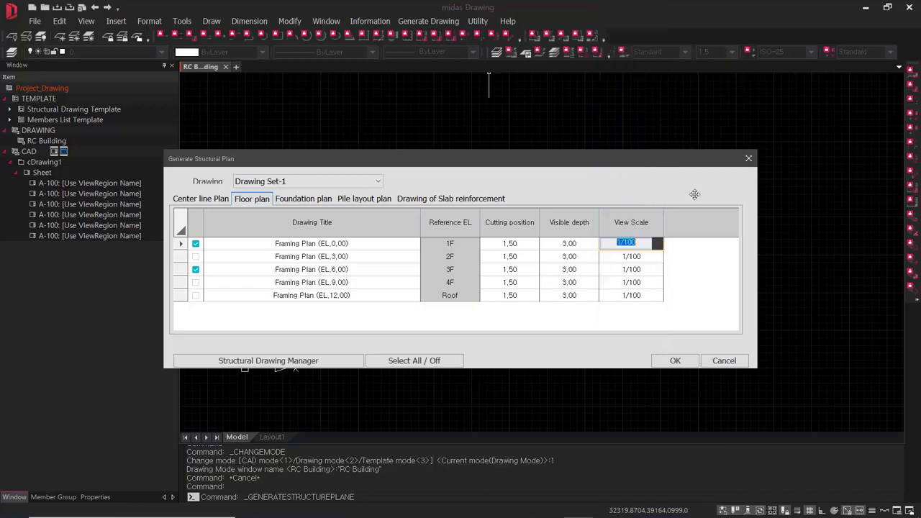
click(647, 248)
click(675, 360)
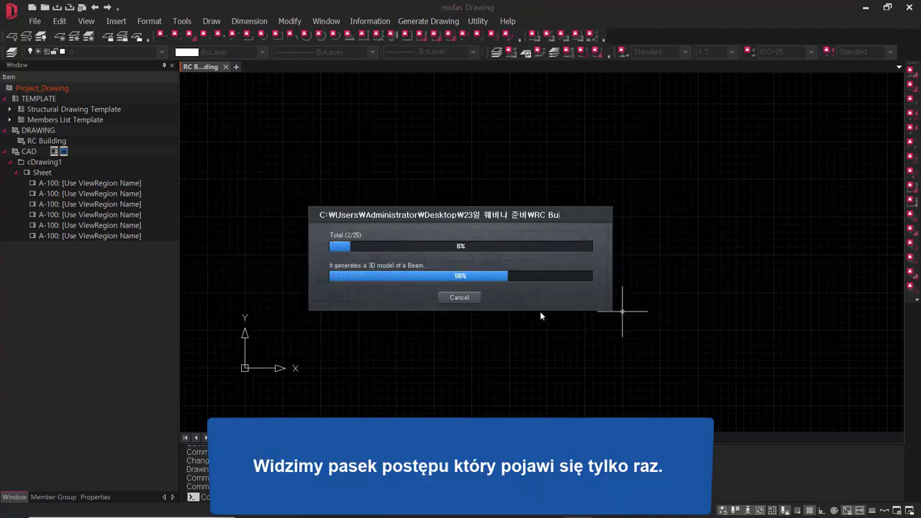
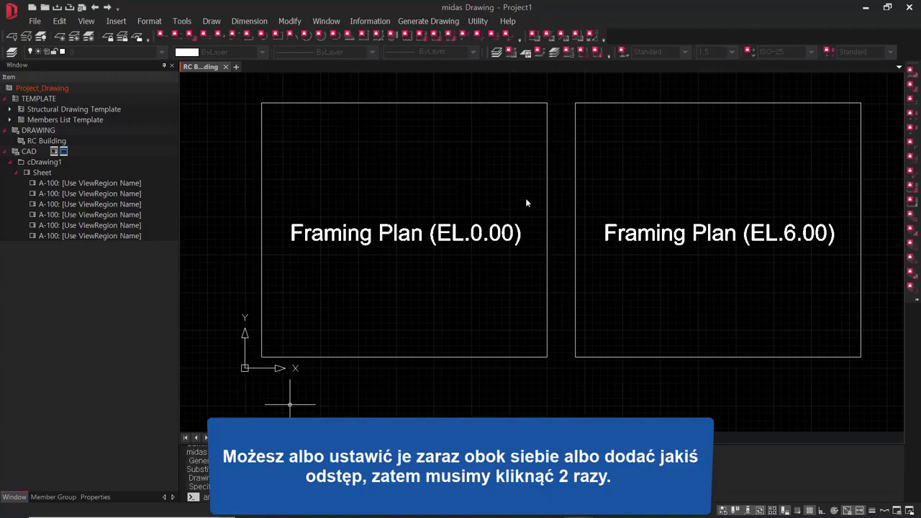
click(532, 261)
Examine the footings, columns, walls and member names on Framing Plan (EL.0.00)
middle_drag(472, 240, 528, 364)
scroll(436, 299, up, 3)
scroll(496, 330, down, 1)
mouse_move(605, 290)
middle_down()
mouse_move(564, 257)
mouse_move(541, 200)
middle_up()
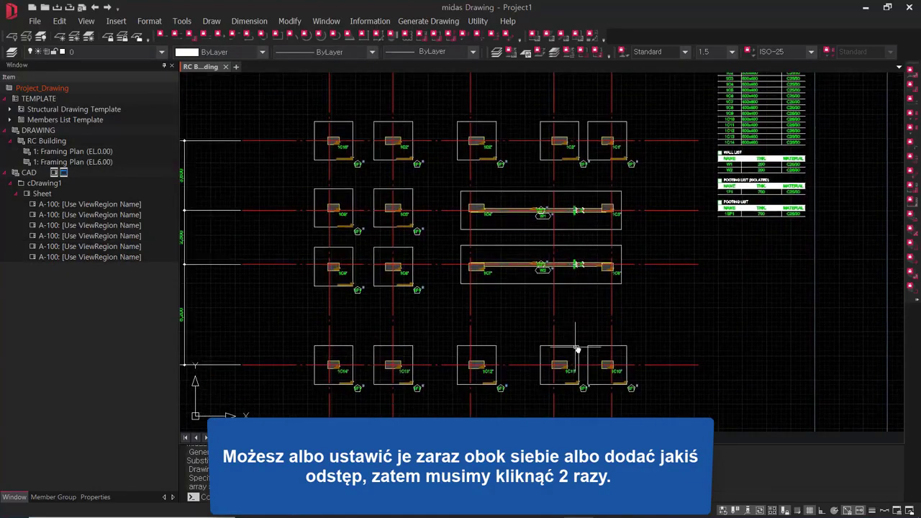
middle_drag(576, 349, 574, 285)
scroll(610, 365, down, 2)
scroll(528, 242, up, 3)
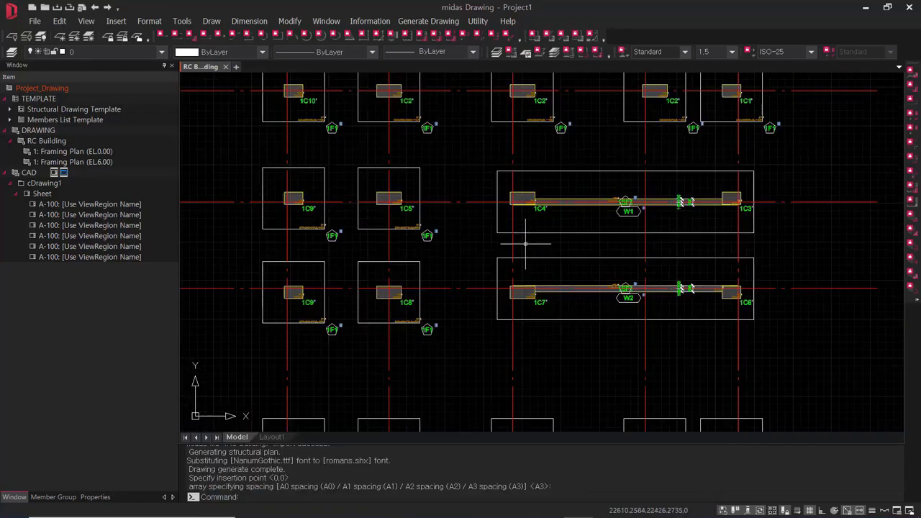
scroll(528, 242, up, 1)
middle_drag(775, 245, 590, 232)
scroll(591, 233, down, 3)
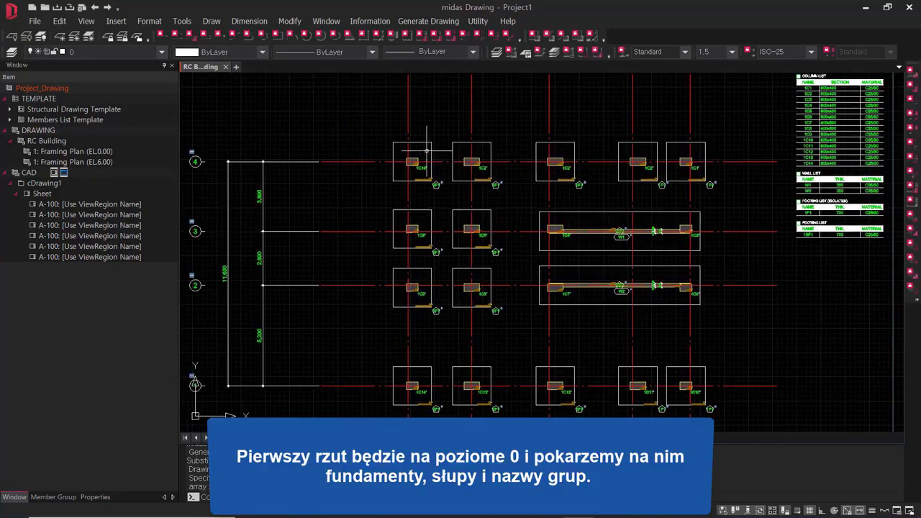
scroll(353, 134, up, 3)
scroll(452, 209, down, 1)
middle_drag(452, 210, 388, 161)
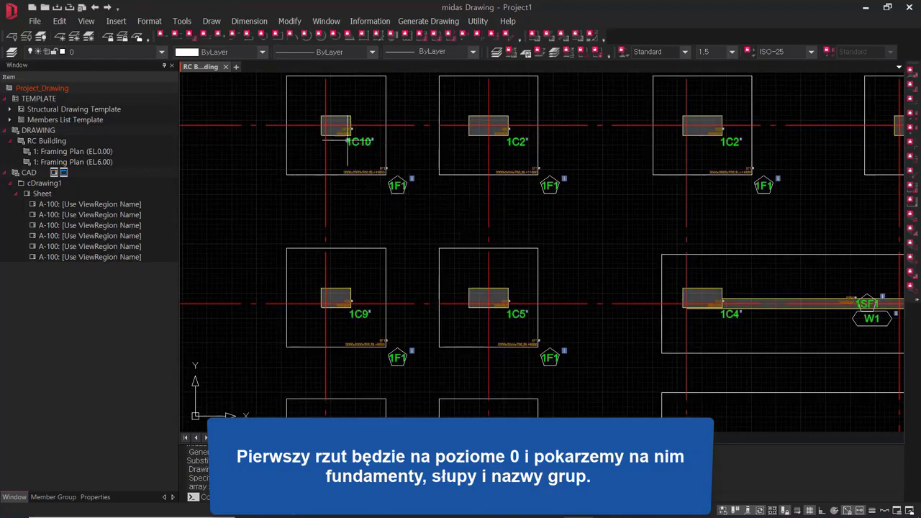
Read the column, wall and footing lists beside Framing Plan (EL.0.00)
middle_drag(870, 146, 771, 144)
scroll(771, 144, down, 2)
middle_drag(536, 232, 361, 318)
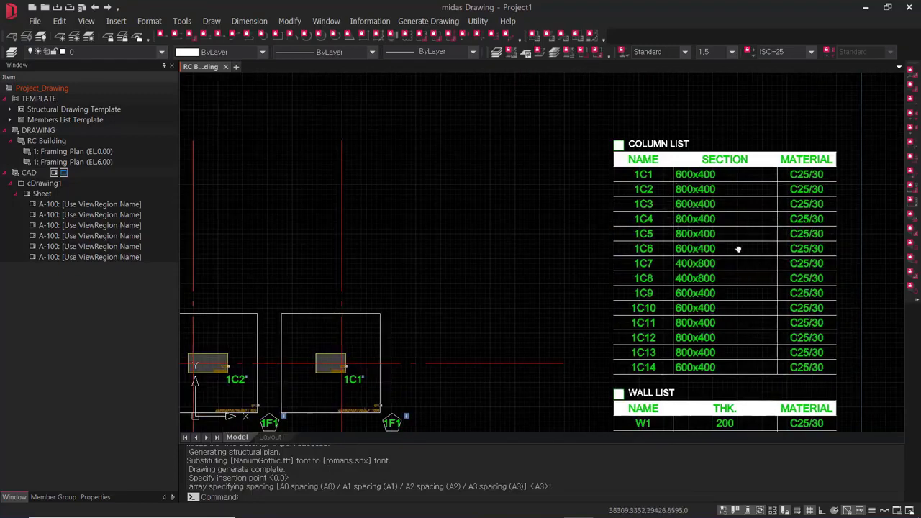
middle_drag(736, 249, 654, 180)
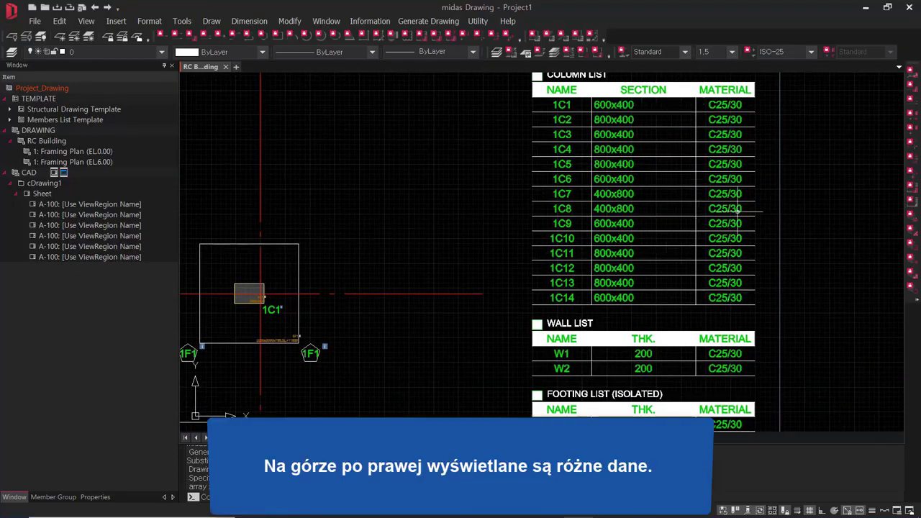
middle_drag(721, 307, 716, 216)
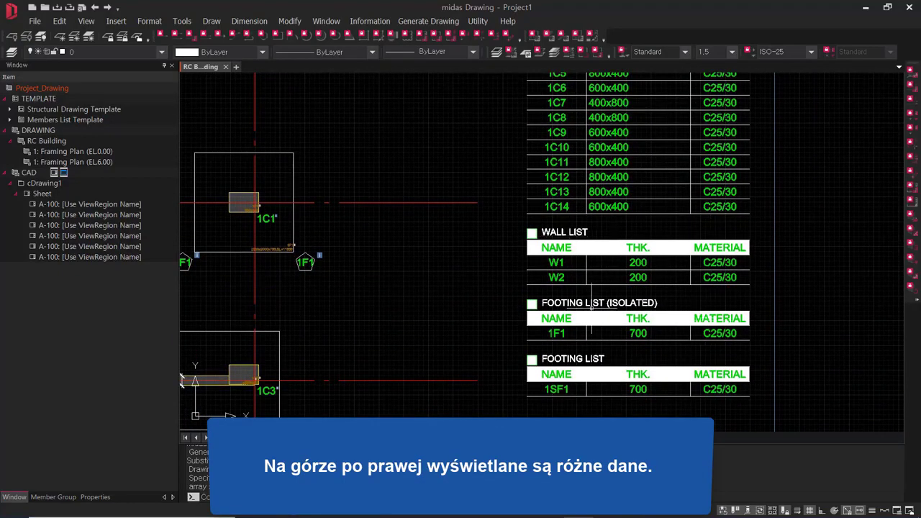
mouse_move(589, 351)
middle_down()
mouse_move(617, 296)
mouse_move(670, 242)
mouse_move(688, 173)
middle_up()
Examine the X and Y grid axes with their dimensions, and the title and scale below Framing Plan (EL.0.00)
scroll(604, 357, down, 1)
scroll(688, 173, down, 2)
middle_drag(534, 425, 530, 372)
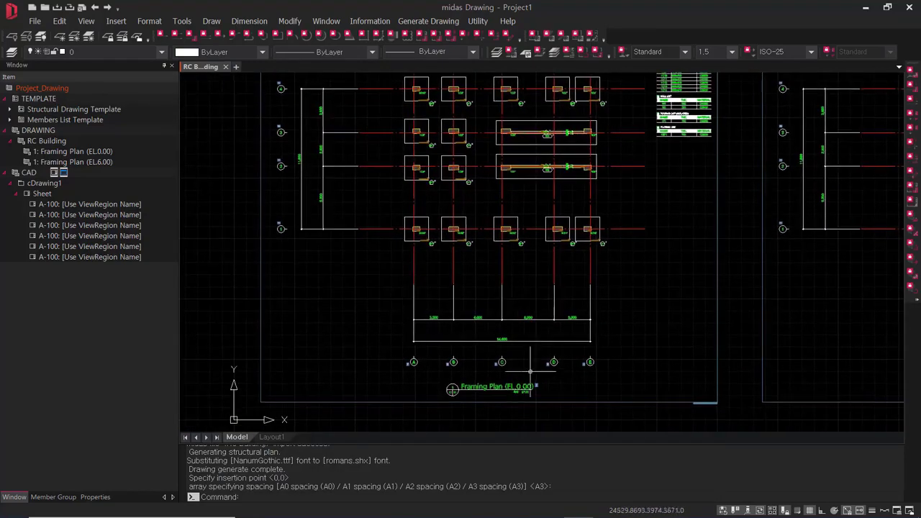
scroll(414, 363, up, 2)
scroll(390, 271, down, 1)
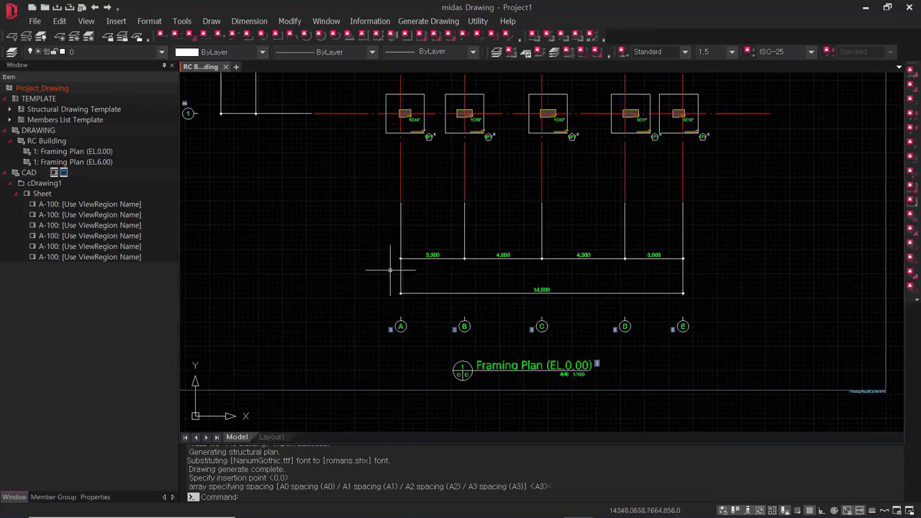
middle_drag(390, 270, 523, 484)
middle_drag(488, 371, 411, 339)
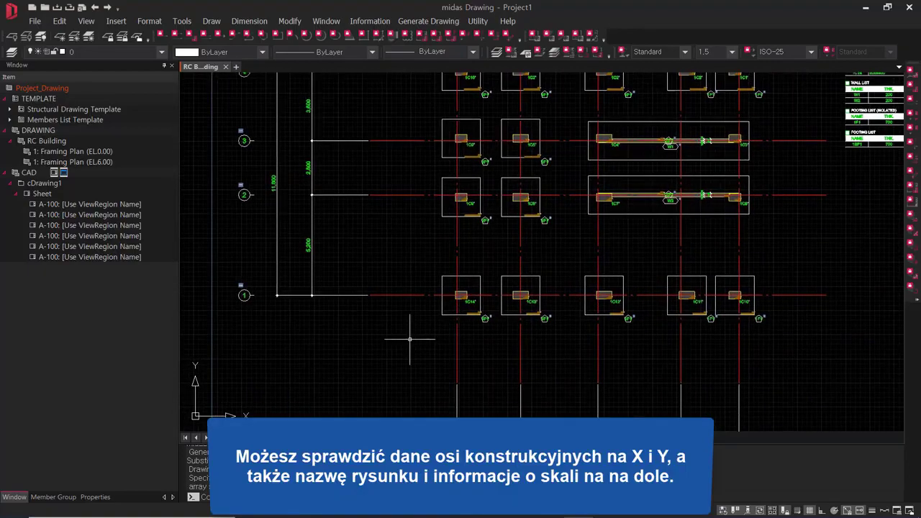
scroll(410, 339, down, 2)
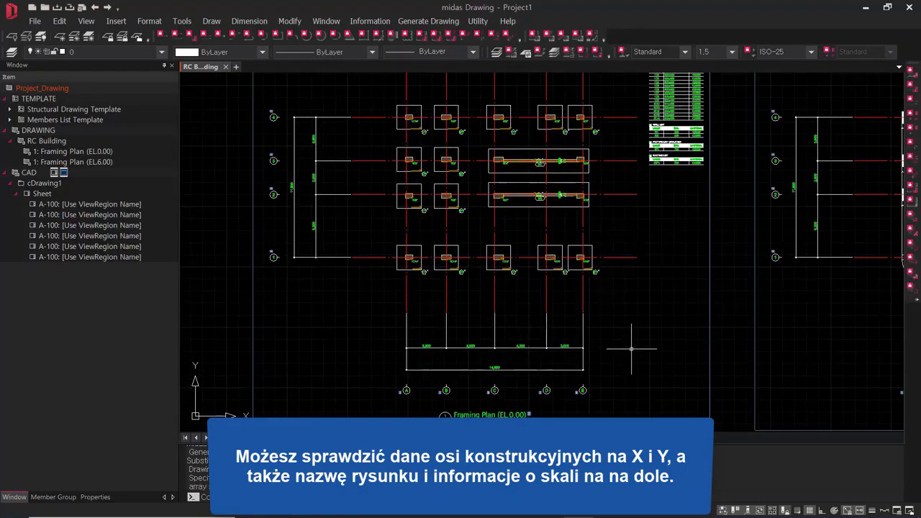
middle_drag(631, 349, 630, 322)
scroll(464, 389, up, 3)
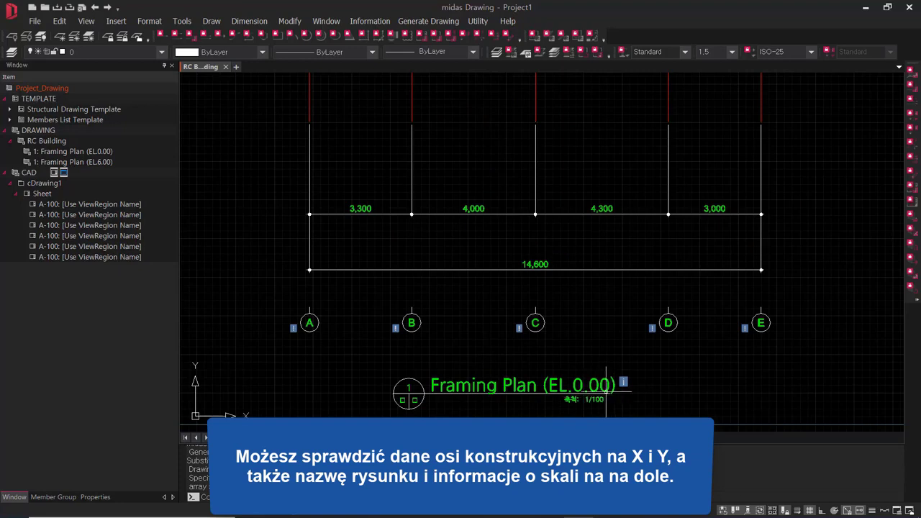
scroll(675, 383, down, 1)
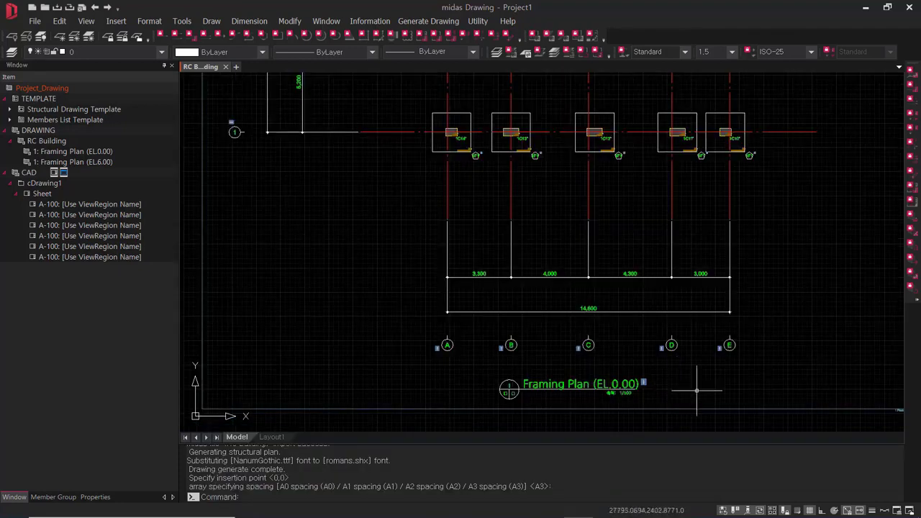
scroll(612, 392, up, 3)
Examine the drop panels, columns, walls, slab names and slab opening on Framing Plan (EL.6.00)
scroll(728, 388, down, 6)
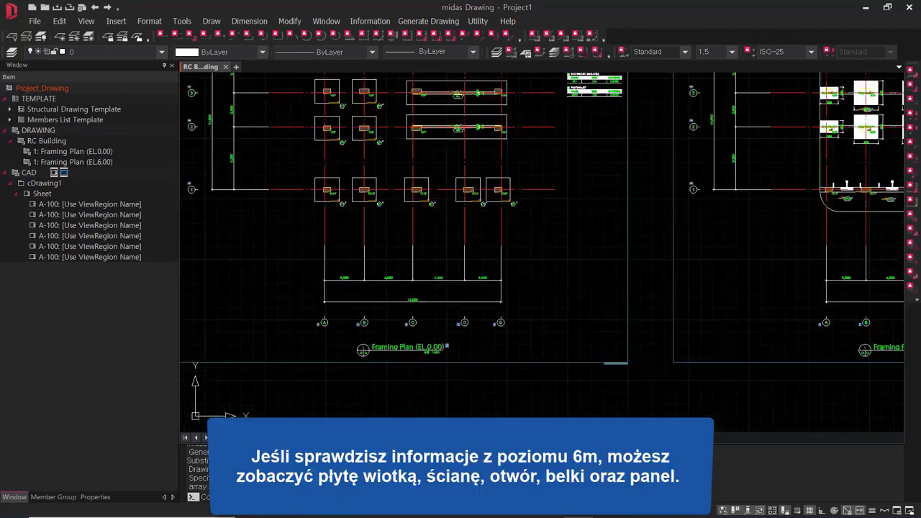
middle_drag(636, 328, 578, 353)
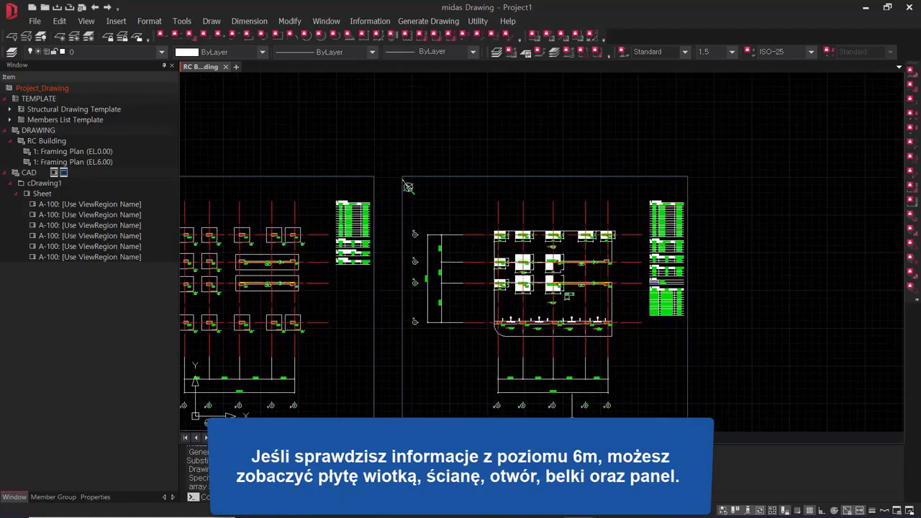
scroll(558, 428, up, 3)
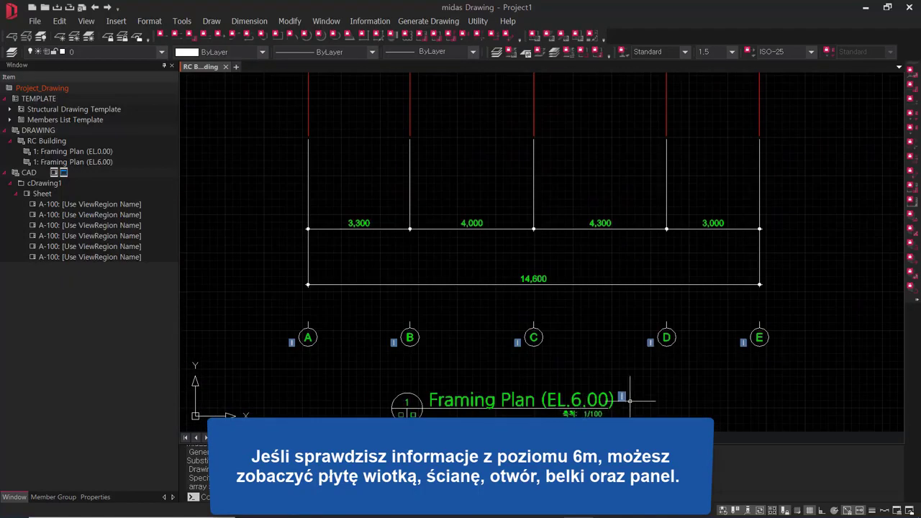
scroll(629, 400, down, 2)
scroll(592, 216, down, 2)
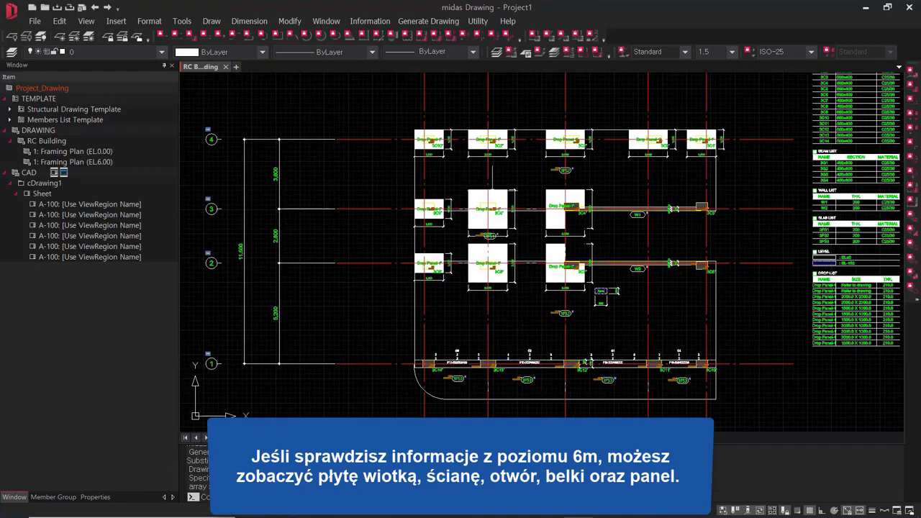
scroll(423, 143, up, 3)
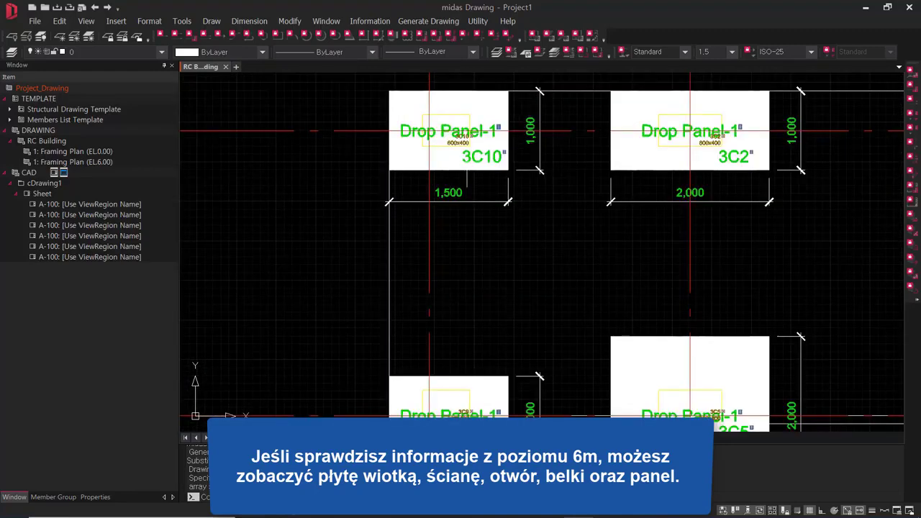
scroll(466, 182, down, 3)
scroll(644, 215, up, 1)
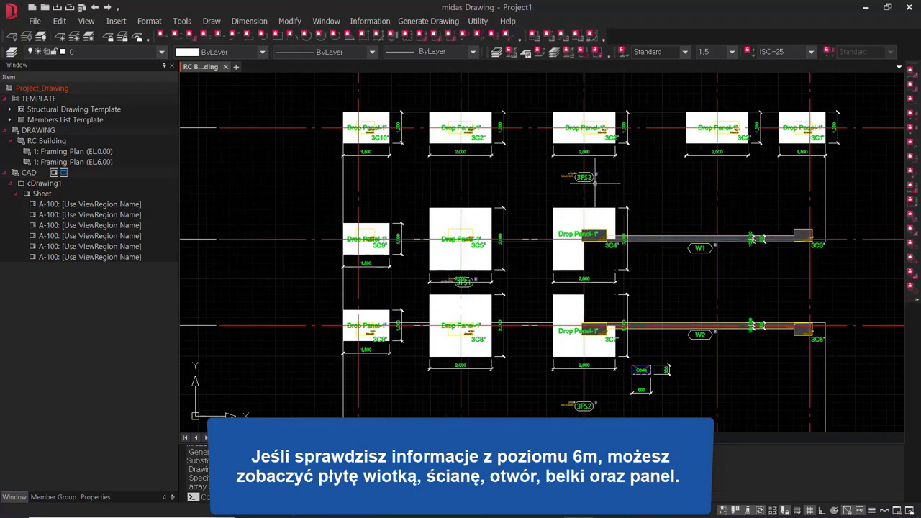
middle_drag(731, 298, 713, 259)
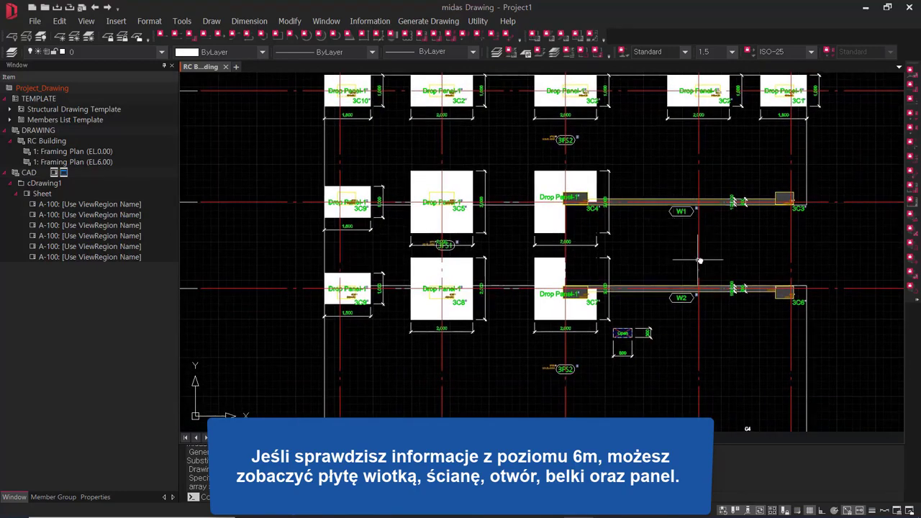
middle_drag(676, 306, 655, 212)
scroll(654, 212, up, 5)
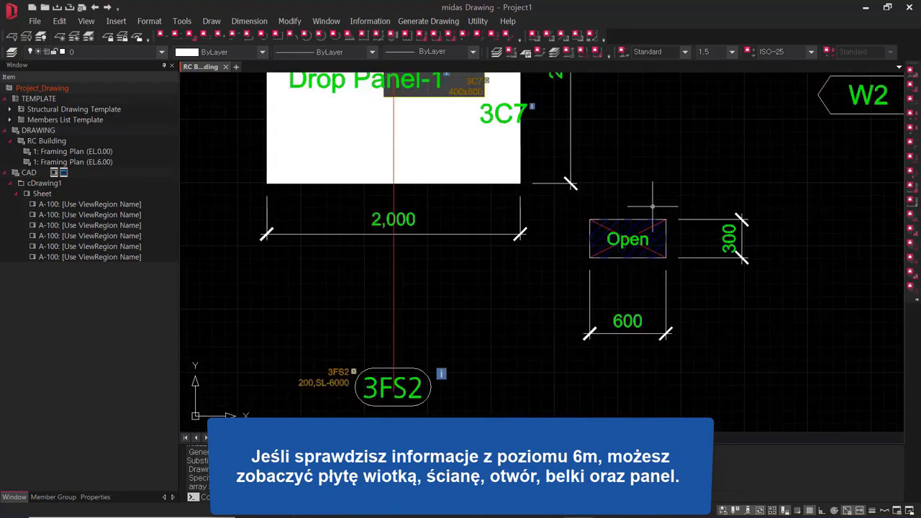
scroll(635, 225, down, 5)
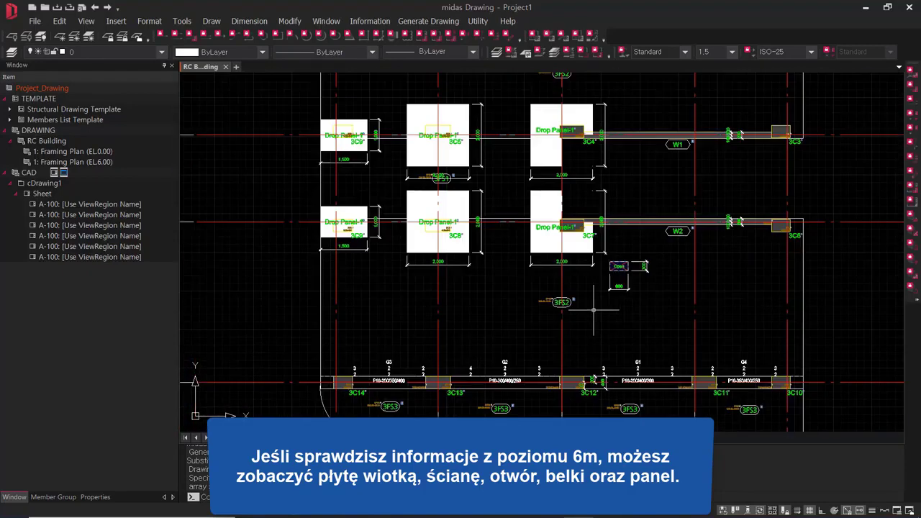
Examine the beam names and the reinforcement and spacing annotations along grid axis 1 of Framing Plan (EL.6.00)
scroll(411, 340, up, 7)
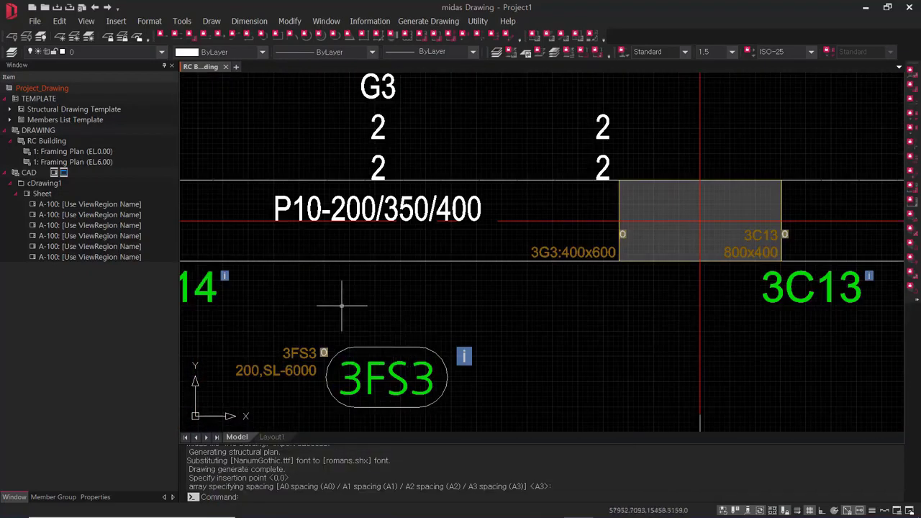
scroll(402, 252, down, 2)
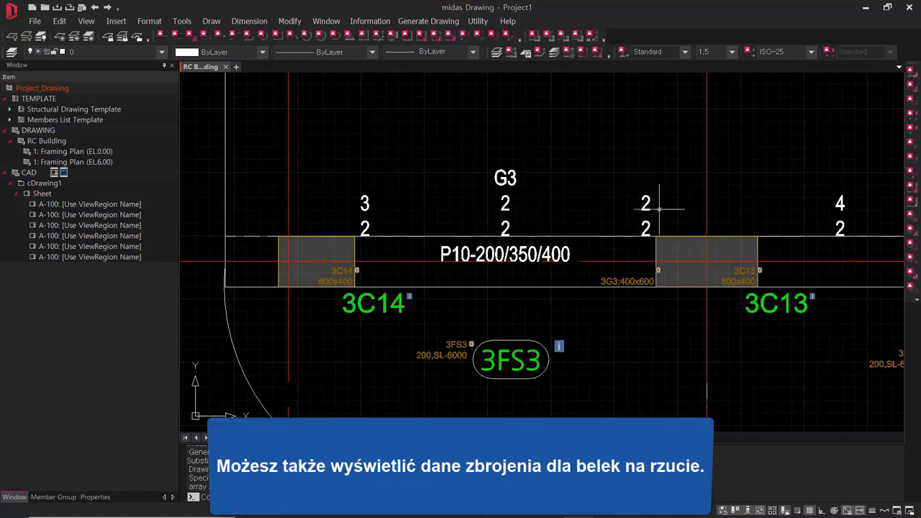
scroll(643, 248, down, 2)
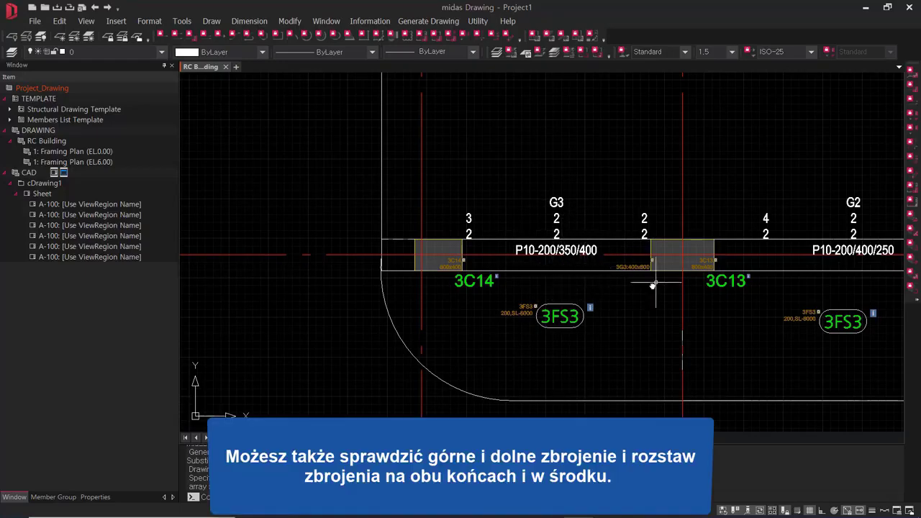
scroll(656, 282, down, 1)
middle_drag(655, 282, 584, 270)
middle_drag(697, 293, 646, 304)
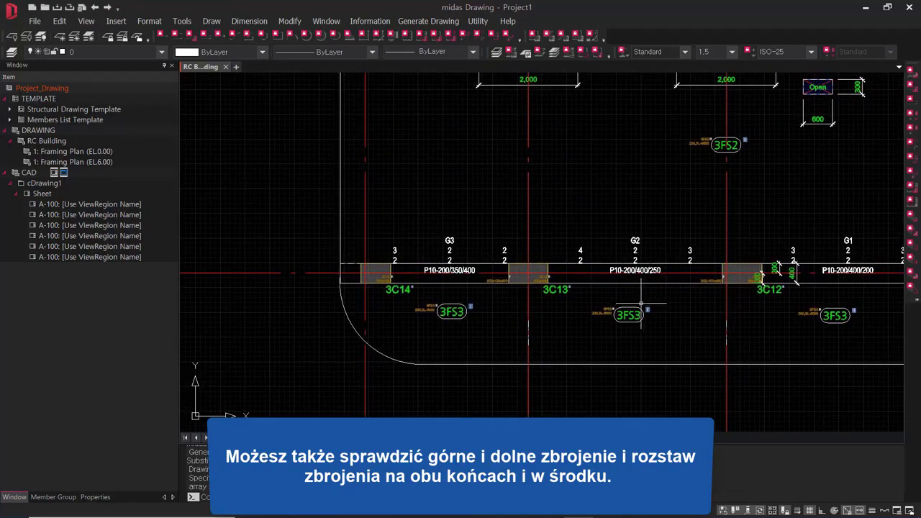
scroll(646, 304, down, 4)
scroll(547, 341, up, 5)
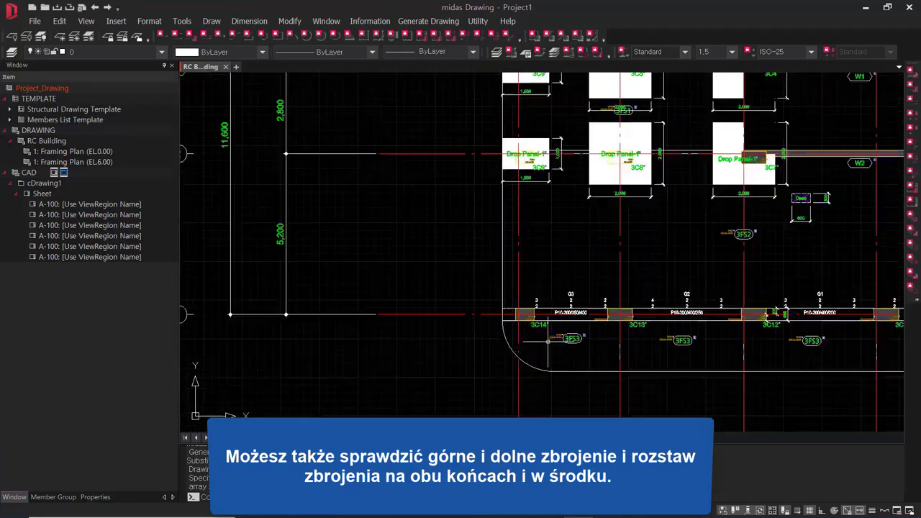
scroll(551, 393, down, 6)
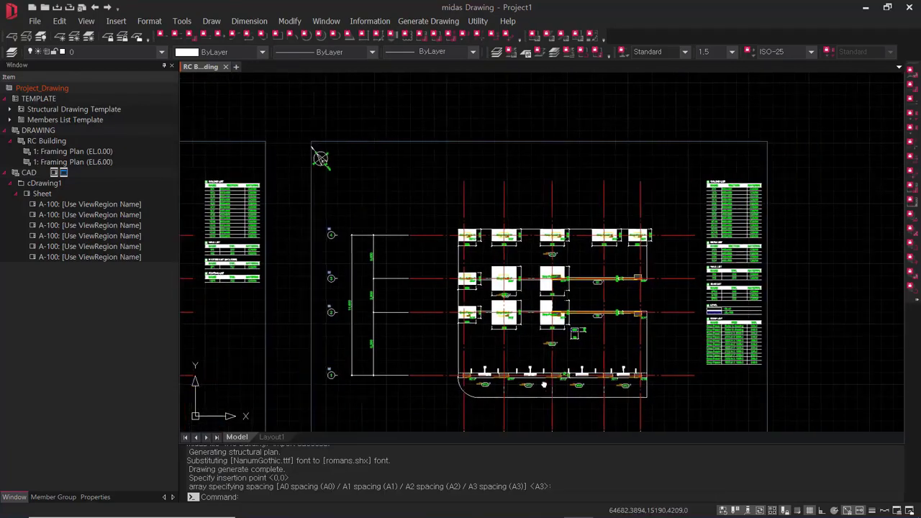
Read the column, beam, wall and slab lists and the level legend beside Framing Plan (EL.6.00)
scroll(605, 314, up, 3)
mouse_move(707, 321)
middle_down()
mouse_move(602, 313)
mouse_move(437, 333)
middle_up()
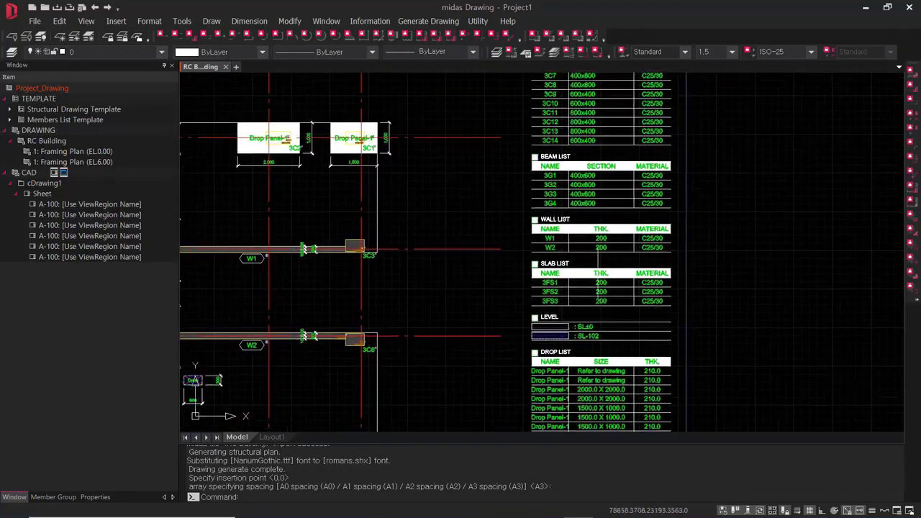
scroll(611, 270, down, 2)
scroll(588, 318, up, 3)
scroll(574, 190, down, 3)
middle_drag(574, 191, 561, 321)
scroll(574, 148, up, 3)
middle_drag(648, 325, 618, 200)
middle_drag(616, 315, 620, 119)
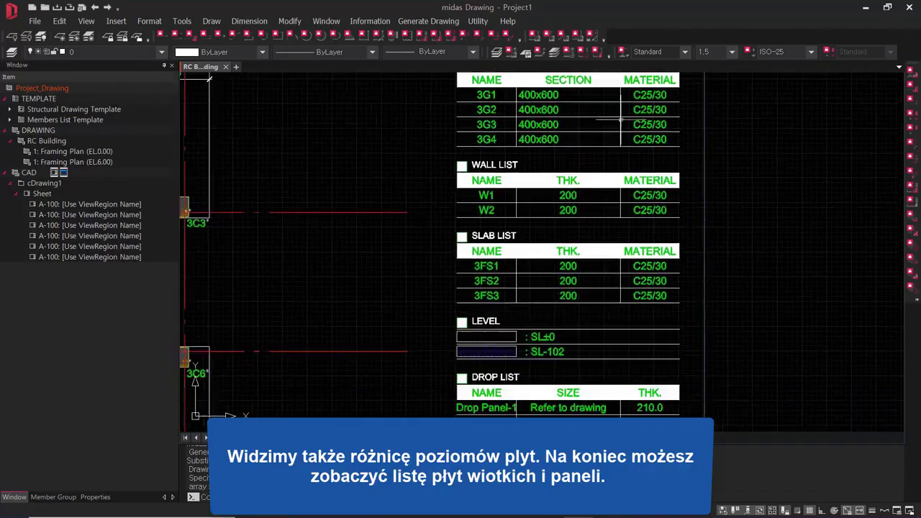
scroll(541, 342, up, 2)
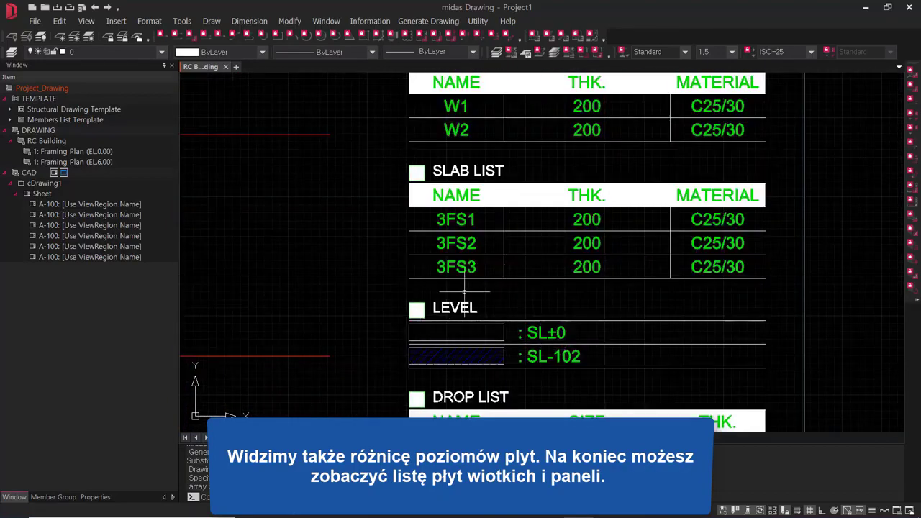
middle_drag(512, 395, 505, 320)
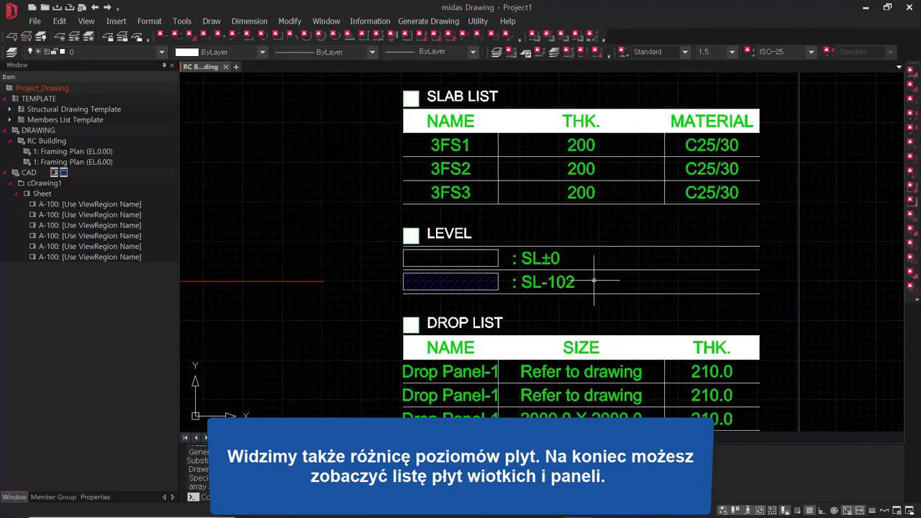
Compare the hatching at the slab opening below wall W2 with the level legend of Framing Plan (EL.6.00)
scroll(494, 251, down, 6)
middle_drag(346, 311, 619, 315)
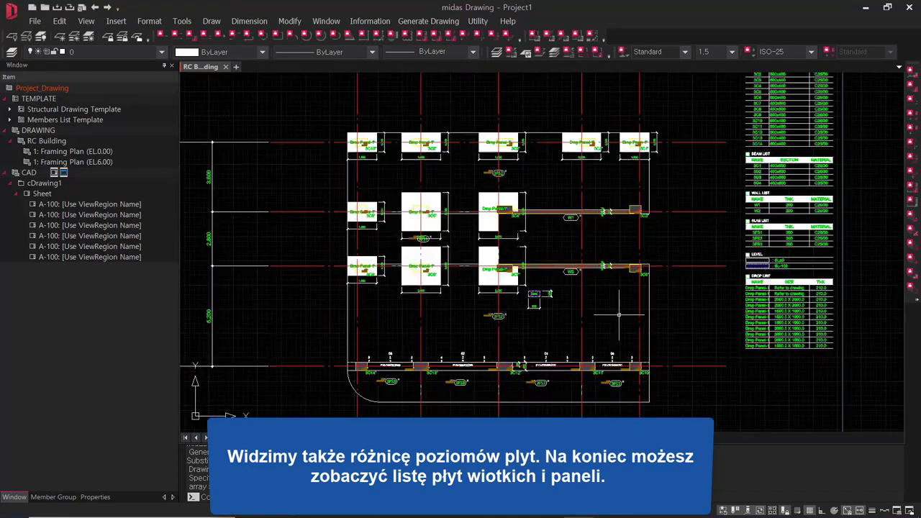
scroll(507, 309, up, 6)
scroll(649, 256, up, 5)
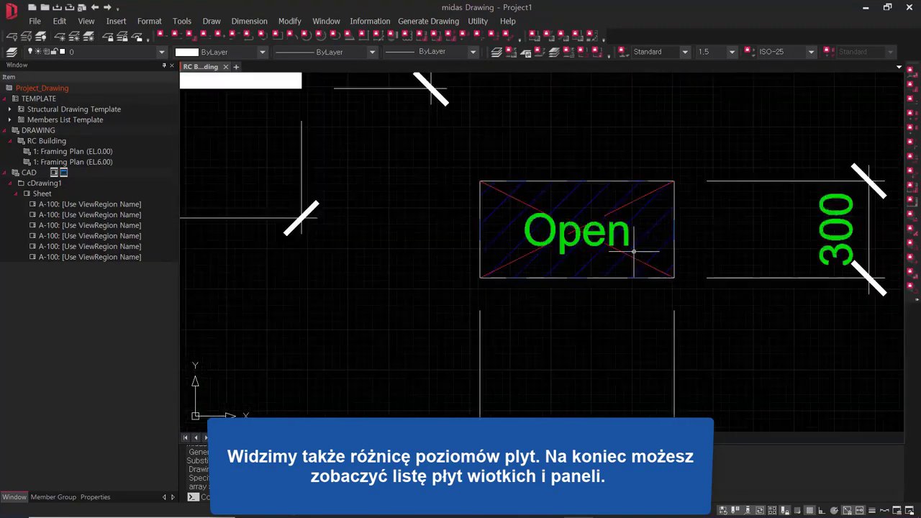
scroll(761, 263, down, 4)
scroll(638, 263, down, 6)
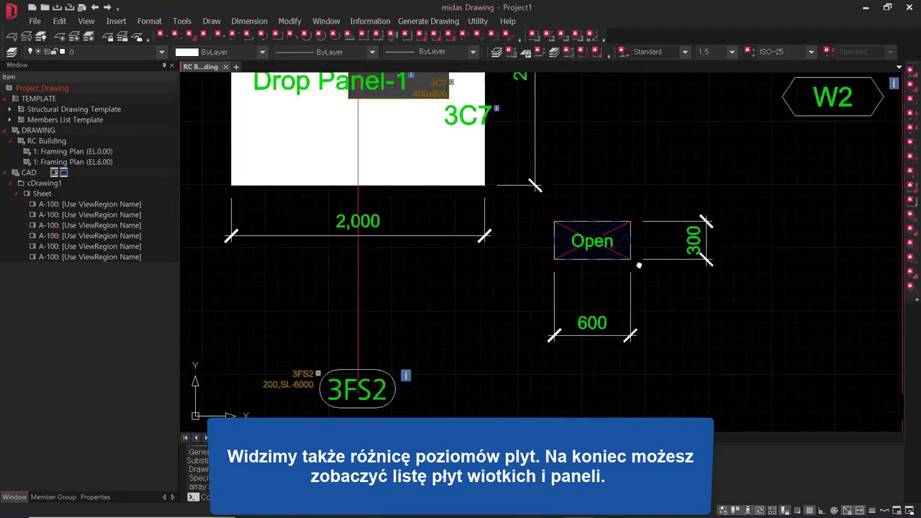
middle_drag(598, 271, 591, 342)
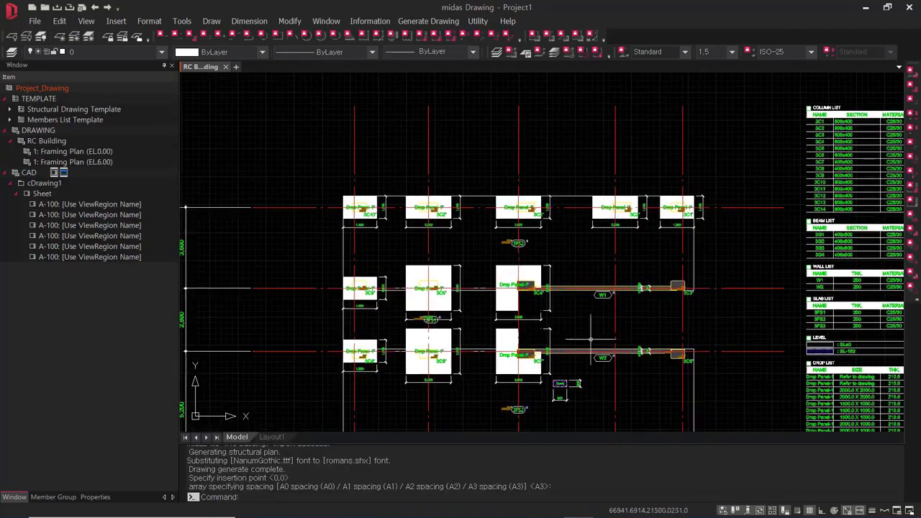
middle_drag(717, 412, 569, 289)
scroll(721, 225, up, 4)
scroll(567, 278, down, 2)
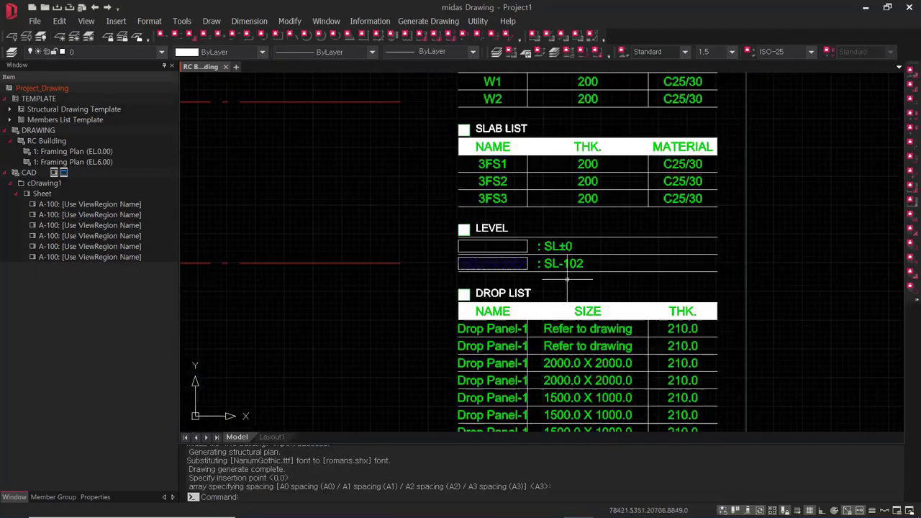
Read the drop panel sizes and thicknesses in the drop list of Framing Plan (EL.6.00)
scroll(628, 289, down, 1)
middle_drag(616, 320, 658, 254)
scroll(658, 254, down, 1)
scroll(656, 273, up, 1)
scroll(656, 274, up, 4)
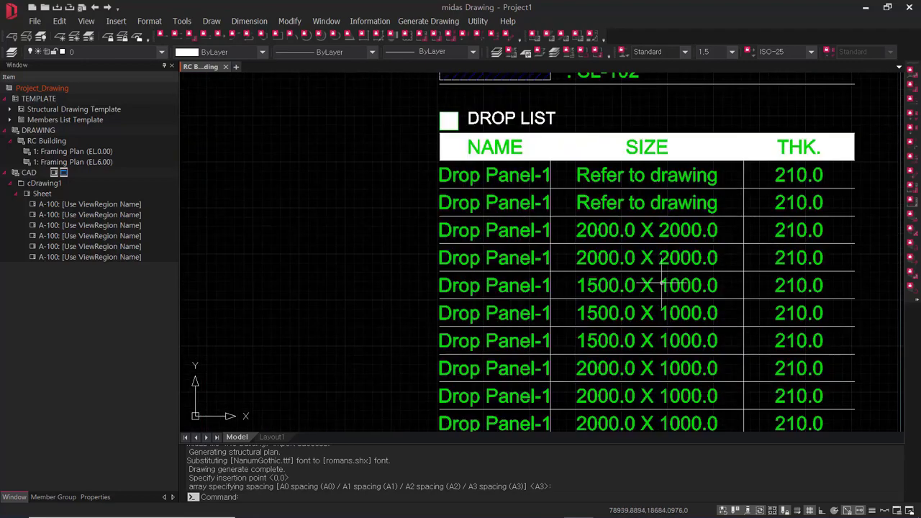
scroll(640, 261, down, 1)
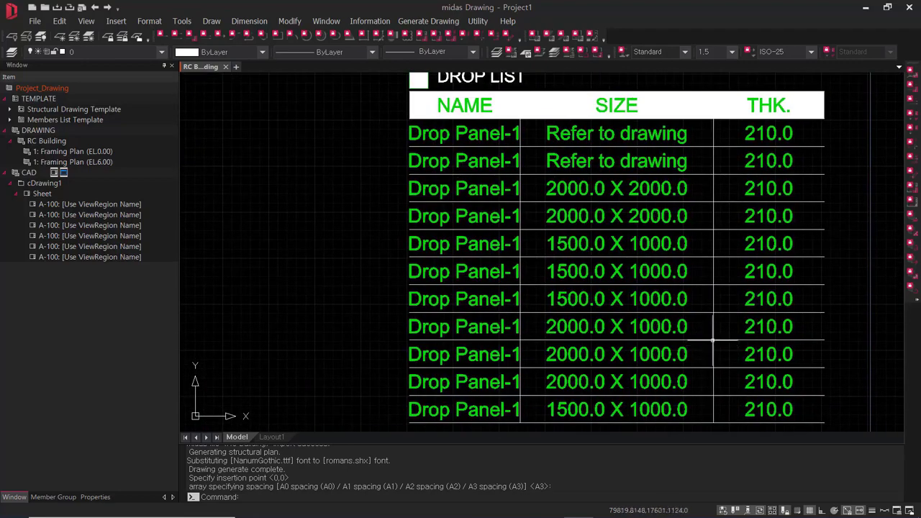
scroll(712, 347, down, 3)
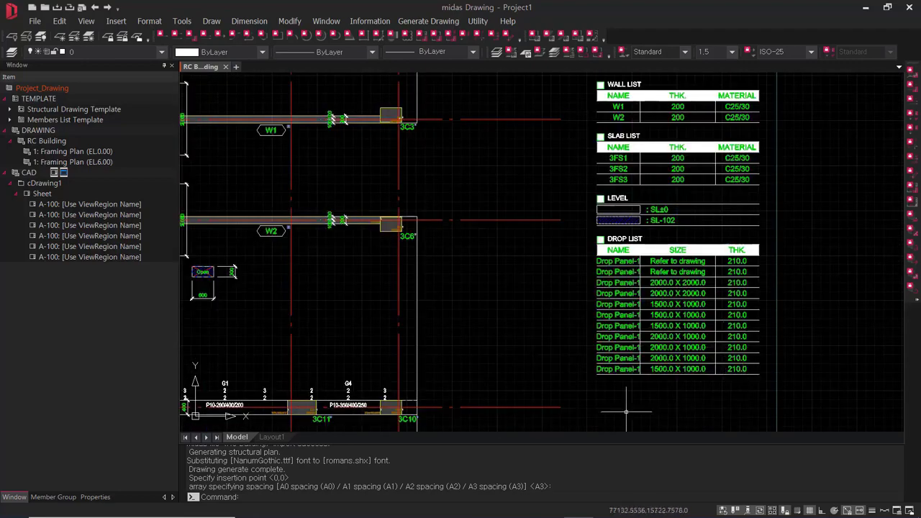
Generate Foundation Plan (EL.0.00) from Drawing Set-1 and place it to the right of the rebar arrangement plans
scroll(586, 390, down, 3)
scroll(651, 367, down, 3)
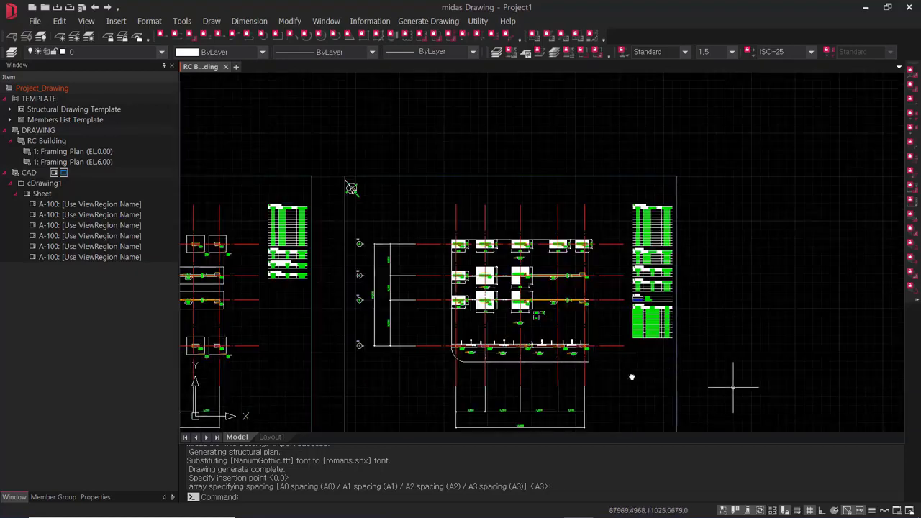
mouse_move(698, 384)
middle_down()
mouse_move(745, 355)
mouse_move(743, 383)
middle_up()
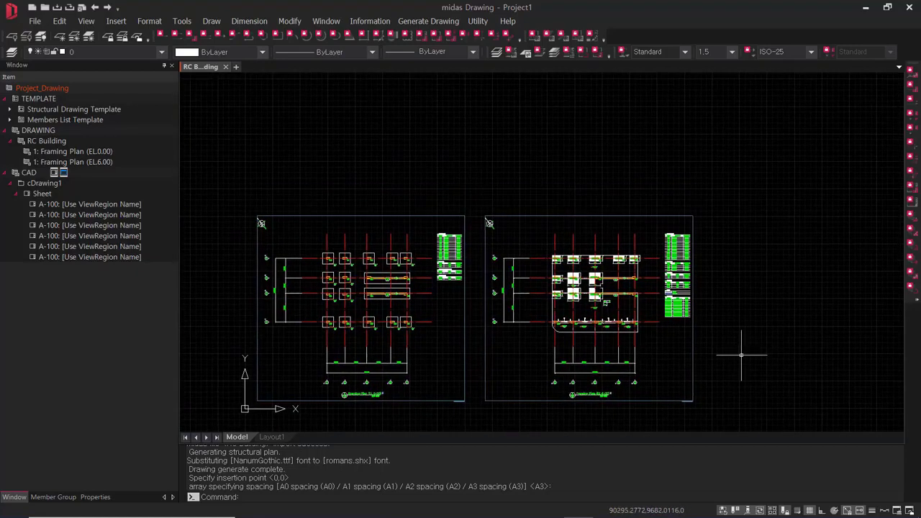
click(428, 20)
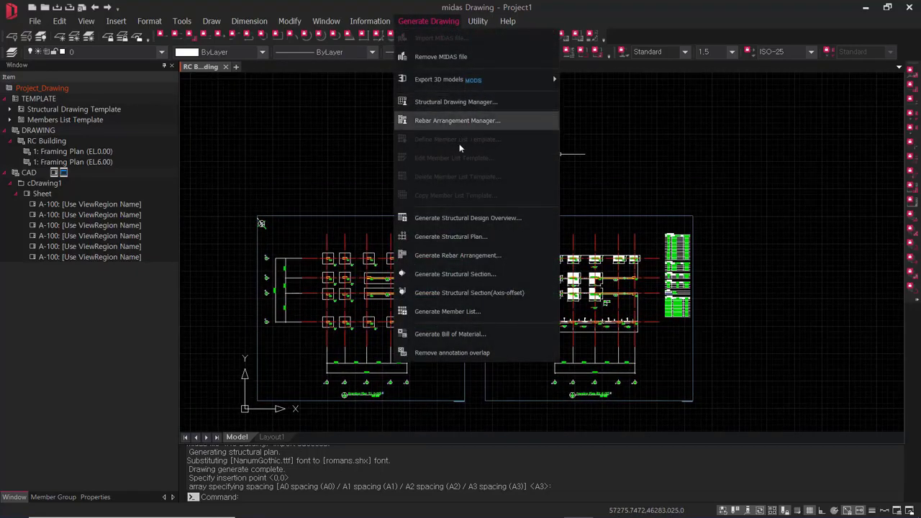
click(491, 237)
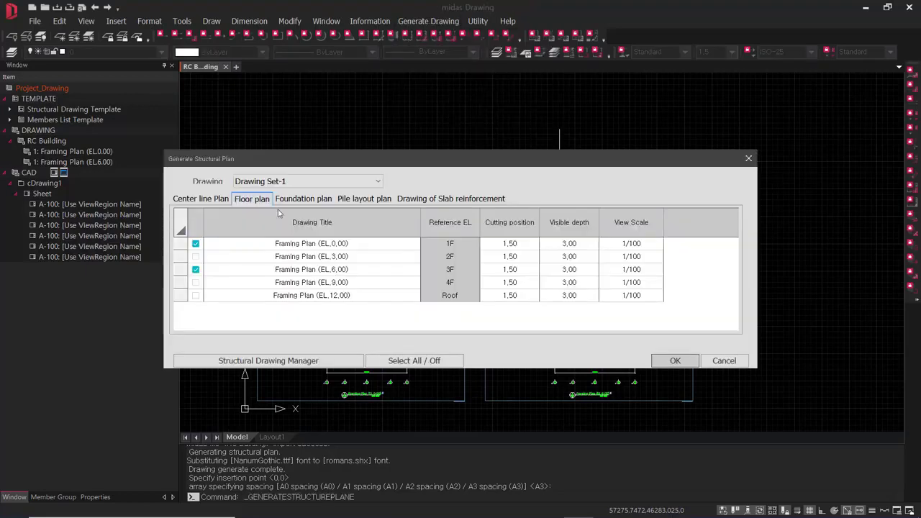
click(314, 200)
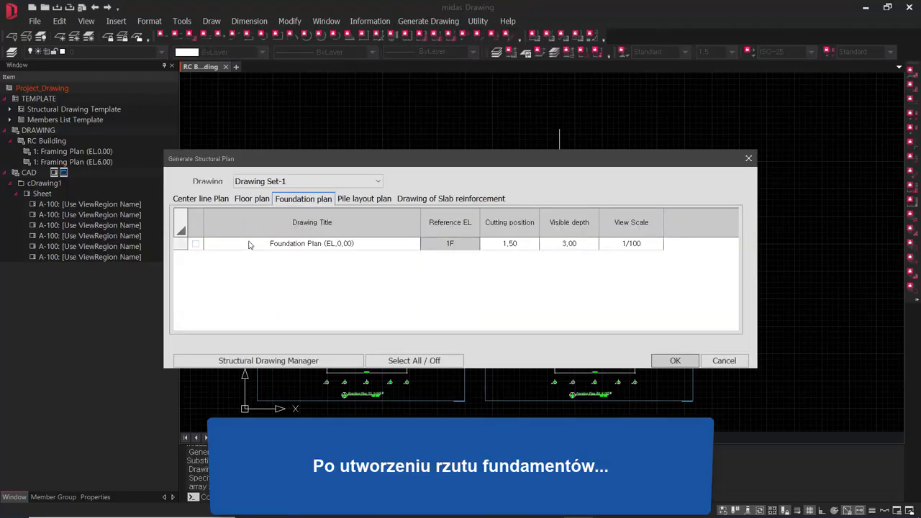
click(196, 246)
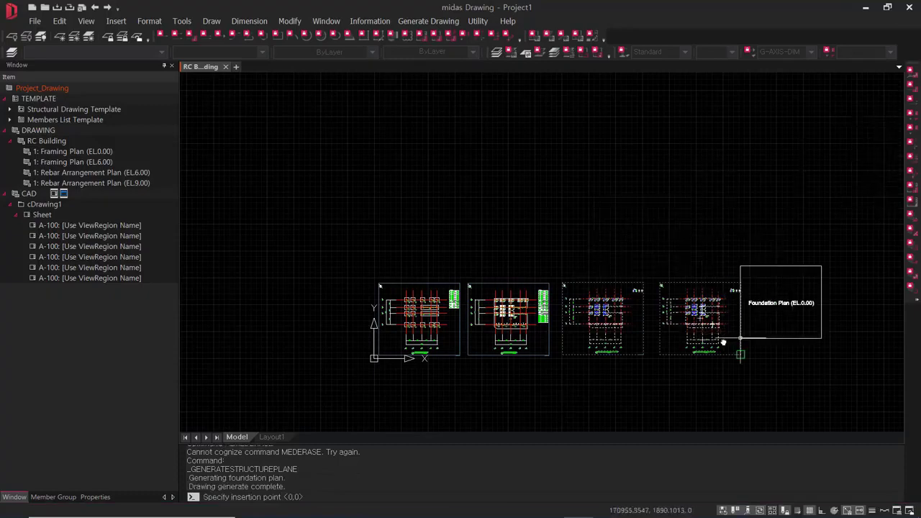
middle_drag(740, 338, 474, 307)
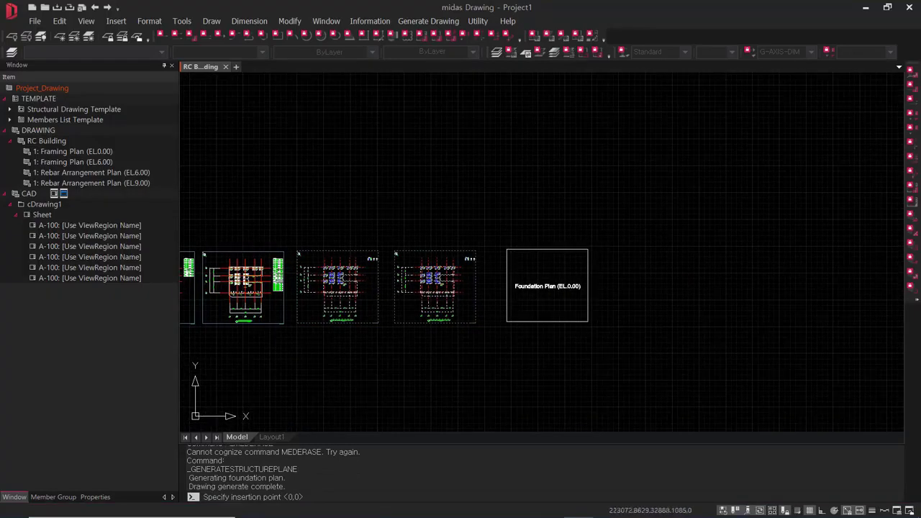
click(587, 250)
scroll(551, 275, up, 10)
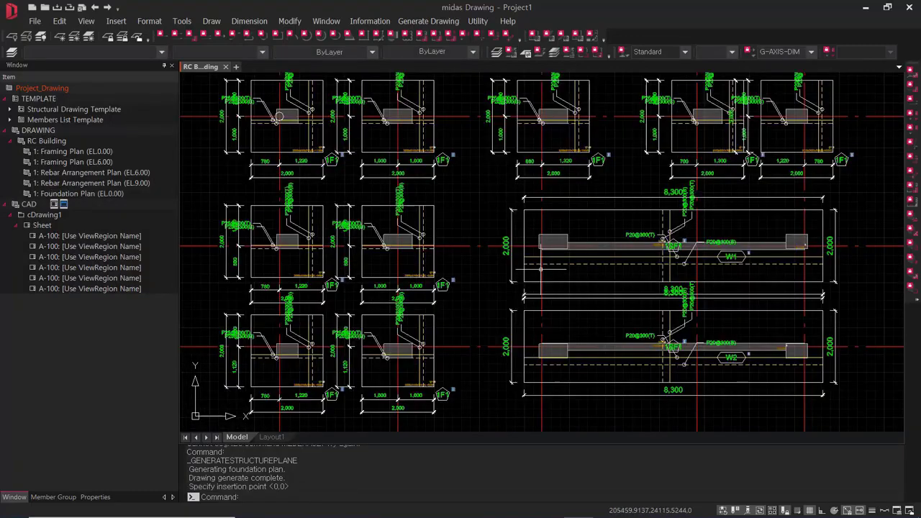
Examine the top and bottom rebar labels, footing dimensions and grid-line offsets of the 1F1 footings in Foundation Plan (EL.0.00)
scroll(414, 220, down, 5)
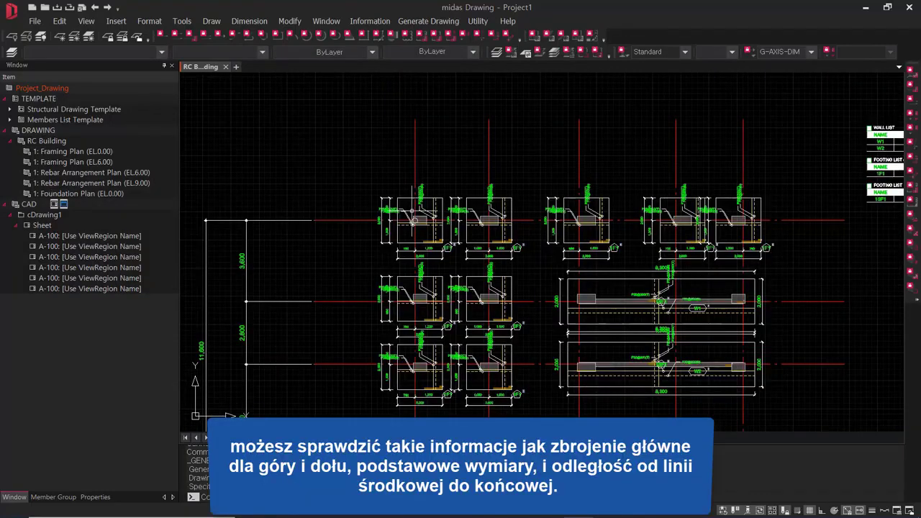
scroll(413, 219, up, 6)
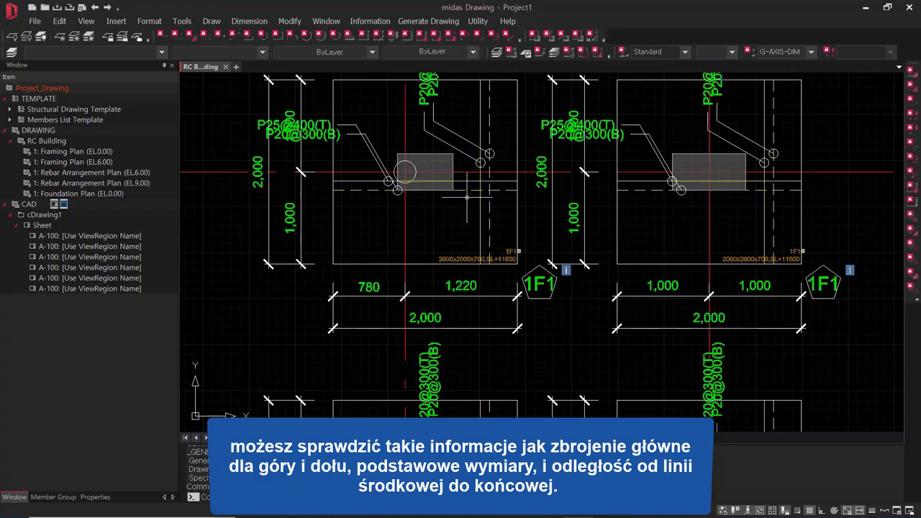
scroll(534, 202, down, 2)
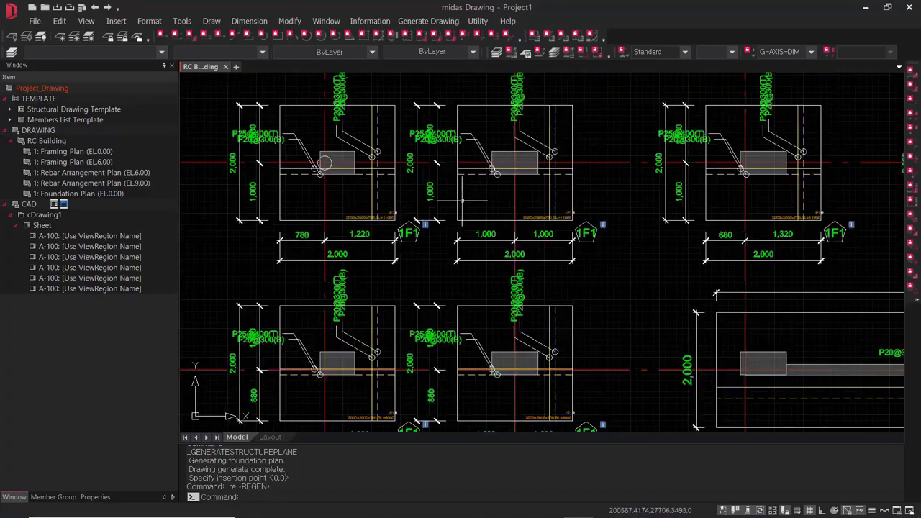
middle_drag(348, 248, 431, 253)
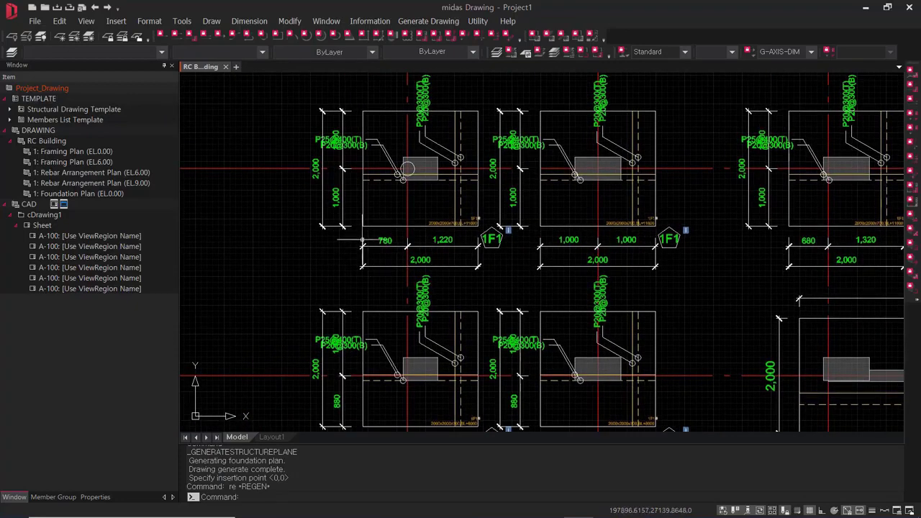
middle_drag(547, 272, 495, 285)
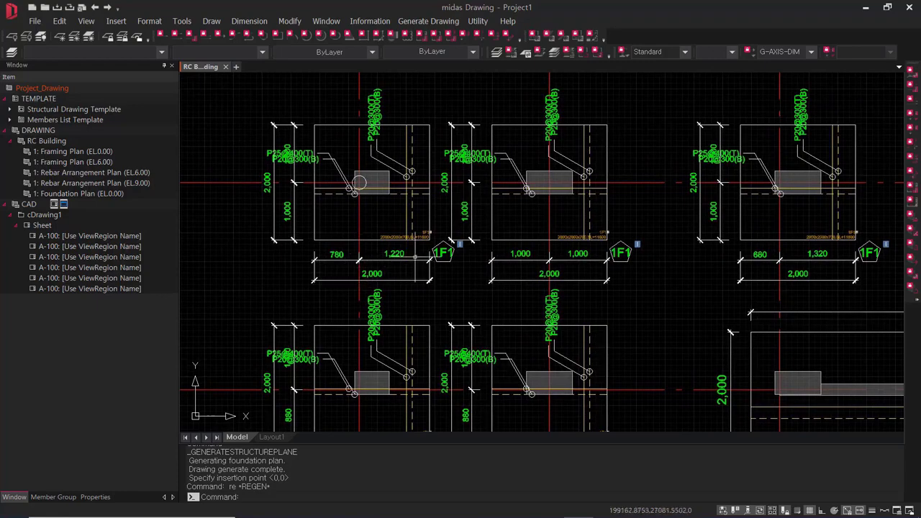
middle_drag(594, 284, 495, 265)
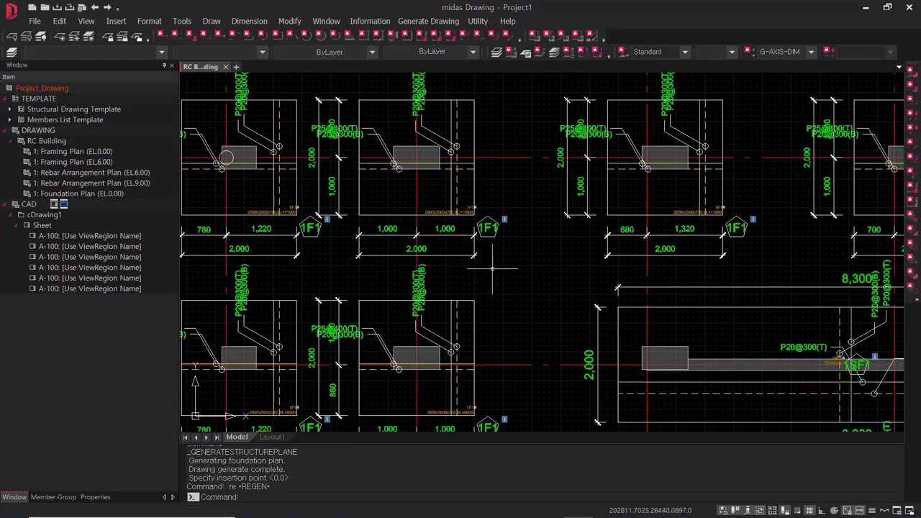
Read the wall list and both footing lists beside Foundation Plan (EL.0.00)
scroll(619, 222, down, 1)
mouse_move(666, 237)
middle_down()
mouse_move(549, 170)
mouse_move(523, 285)
middle_up()
mouse_move(719, 195)
middle_down()
mouse_move(391, 329)
mouse_move(431, 325)
middle_up()
scroll(532, 202, up, 1)
scroll(533, 202, up, 1)
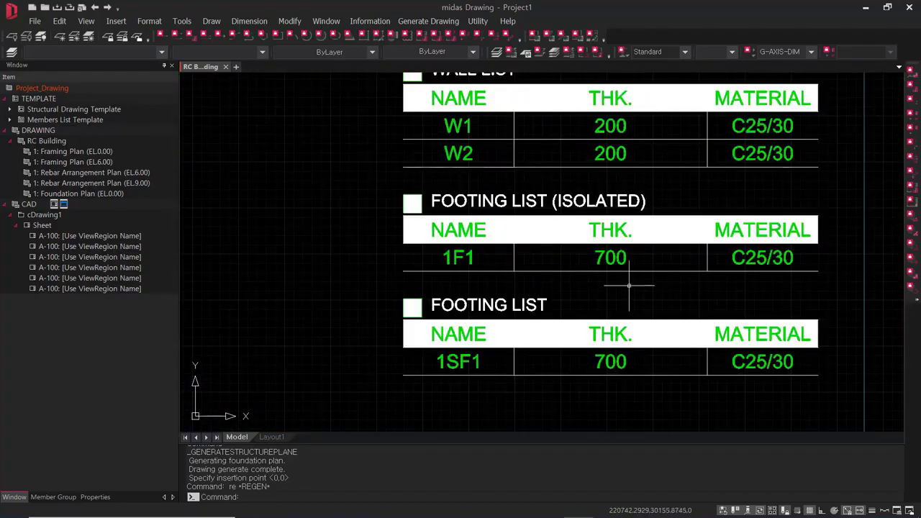
middle_drag(629, 286, 664, 219)
scroll(662, 218, down, 4)
middle_drag(576, 339, 705, 207)
Check the rotation of the north symbol in the corner of the Foundation Plan (EL.0.00) frame
scroll(541, 368, down, 2)
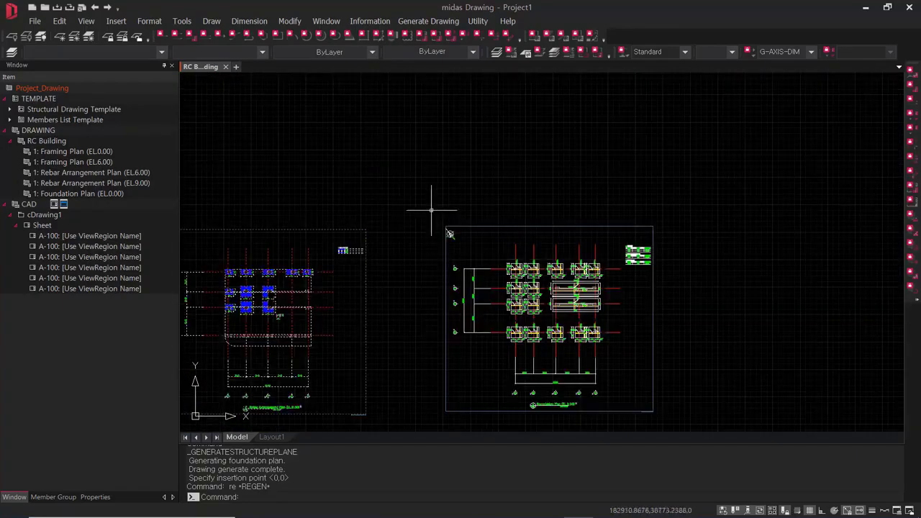
scroll(441, 229, up, 5)
scroll(579, 317, up, 2)
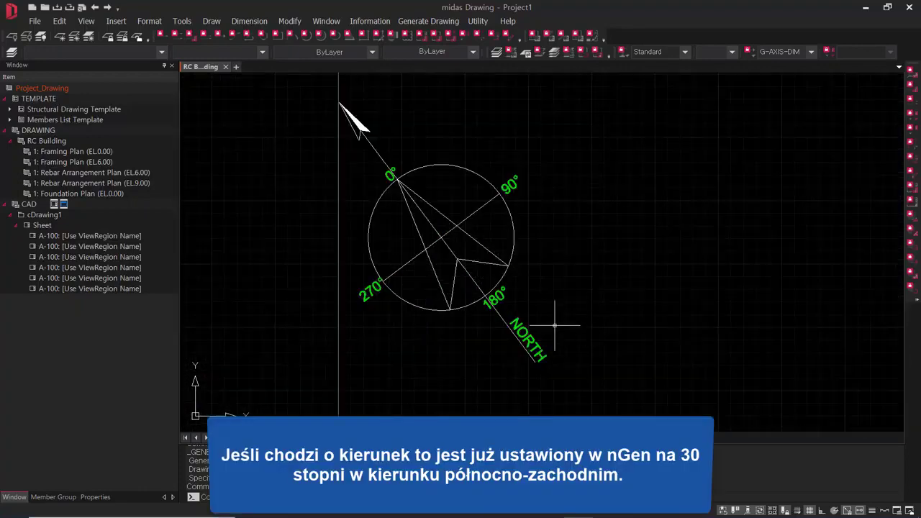
middle_drag(493, 302, 508, 347)
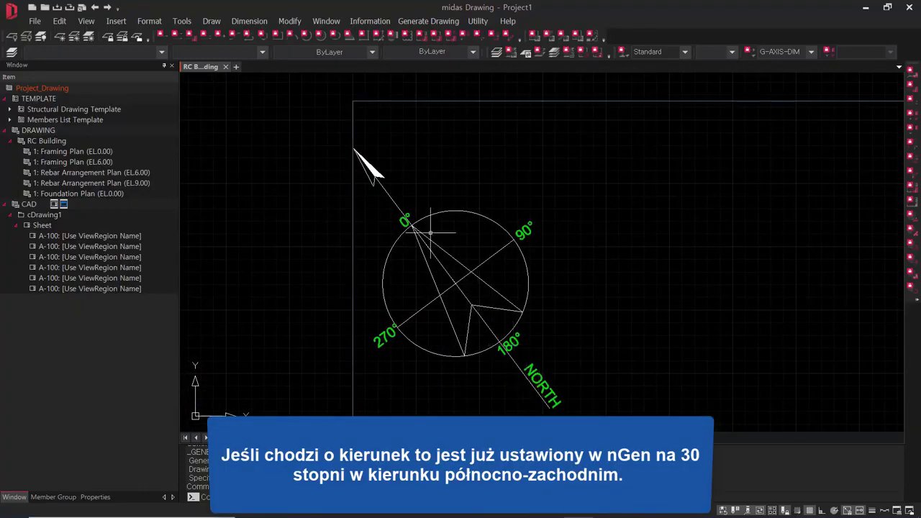
scroll(391, 214, down, 5)
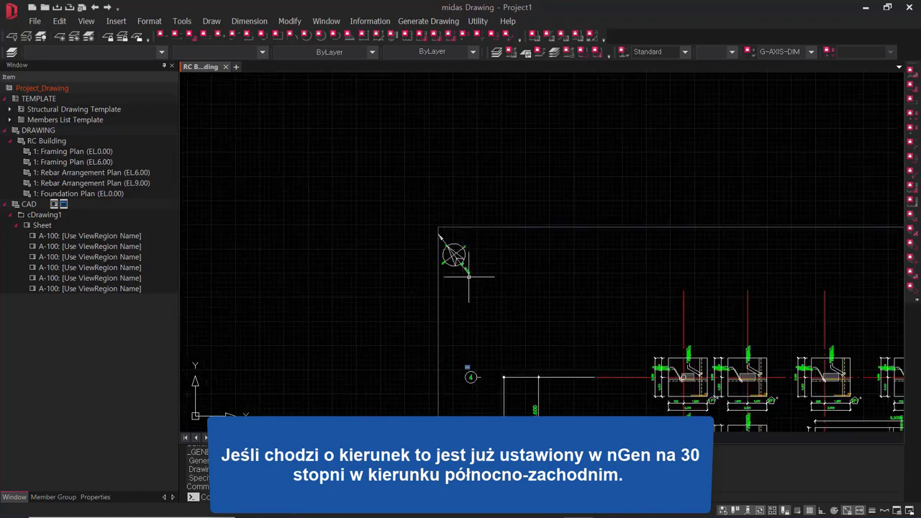
scroll(469, 275, up, 2)
scroll(487, 288, down, 4)
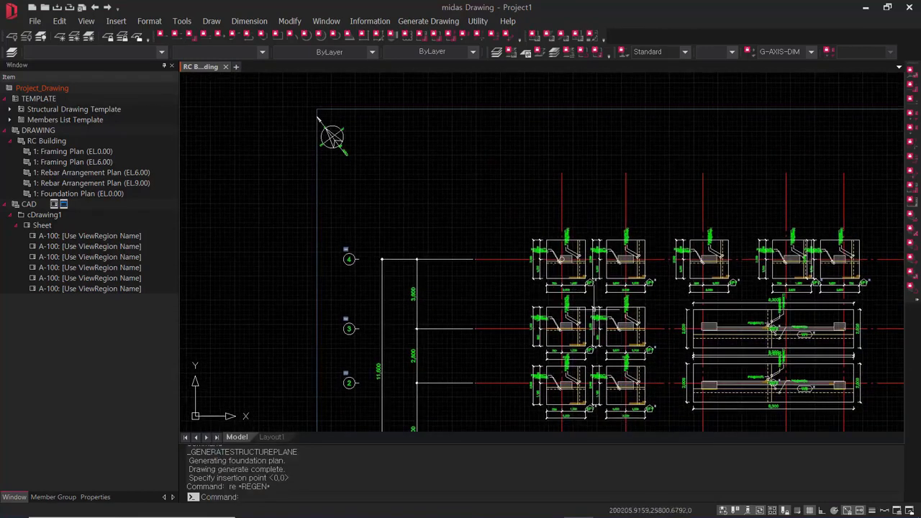
Start generating a structural section and accept the default name Section 1
middle_drag(646, 289, 497, 241)
scroll(497, 241, down, 5)
middle_drag(256, 245, 536, 309)
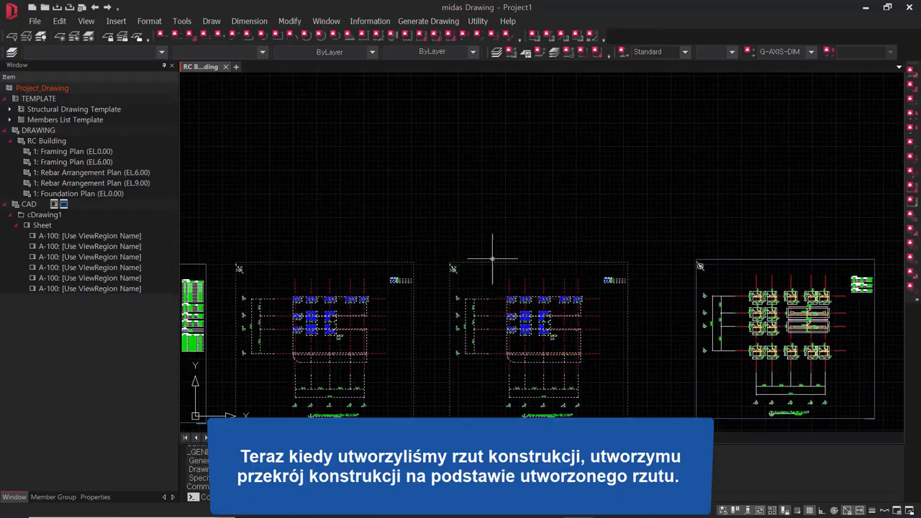
middle_drag(671, 331, 489, 321)
scroll(723, 357, up, 2)
middle_drag(723, 361, 698, 336)
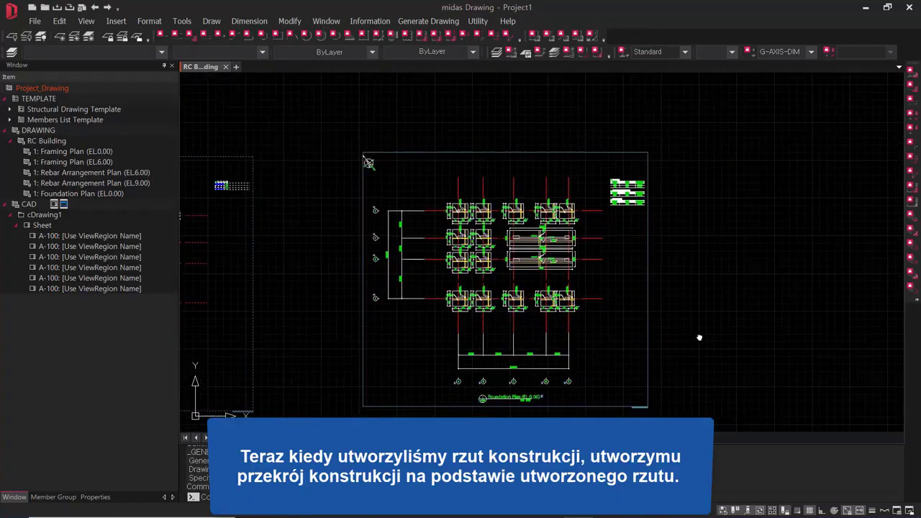
click(431, 21)
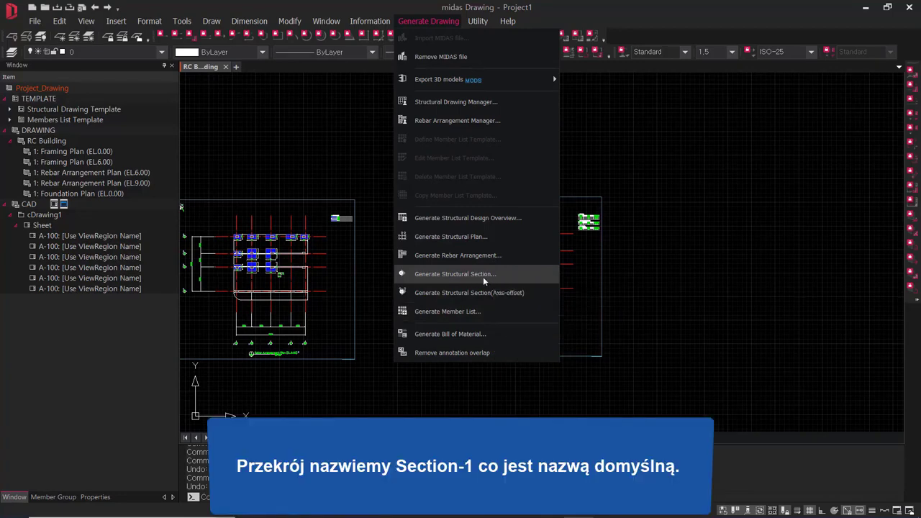
click(482, 276)
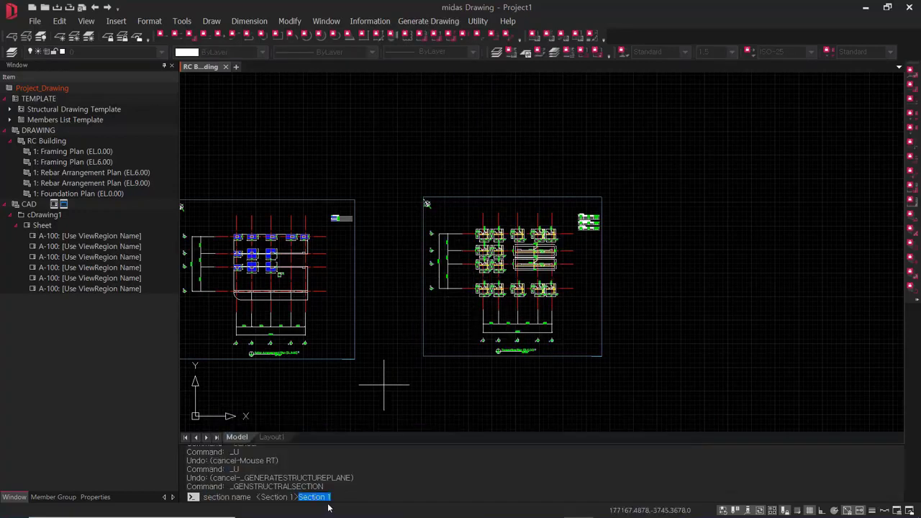
key(Return)
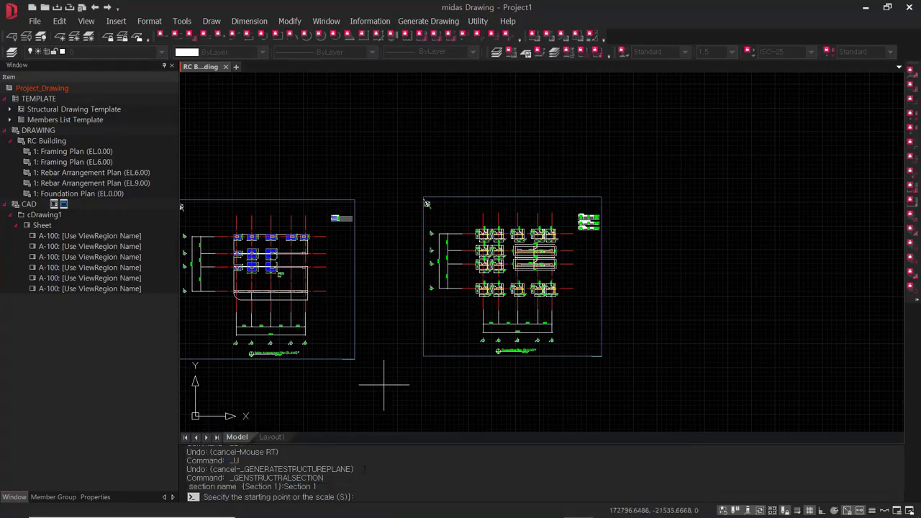
Draw a vertical section line through Framing Plan (EL.6.00) beside the 3C13 column grid line, viewing toward that line with a depth of about 250
middle_drag(545, 309, 697, 329)
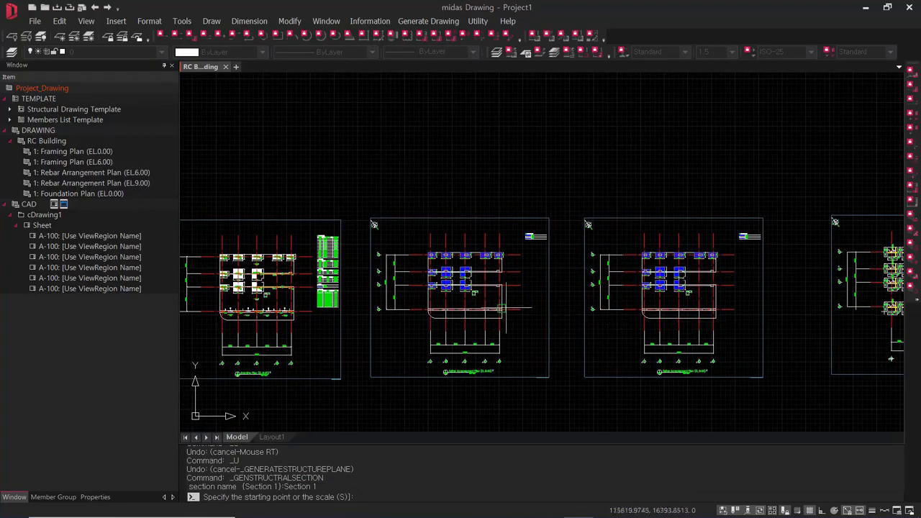
mouse_move(358, 306)
middle_down()
mouse_move(699, 312)
mouse_move(606, 335)
mouse_move(469, 344)
middle_up()
scroll(416, 343, up, 3)
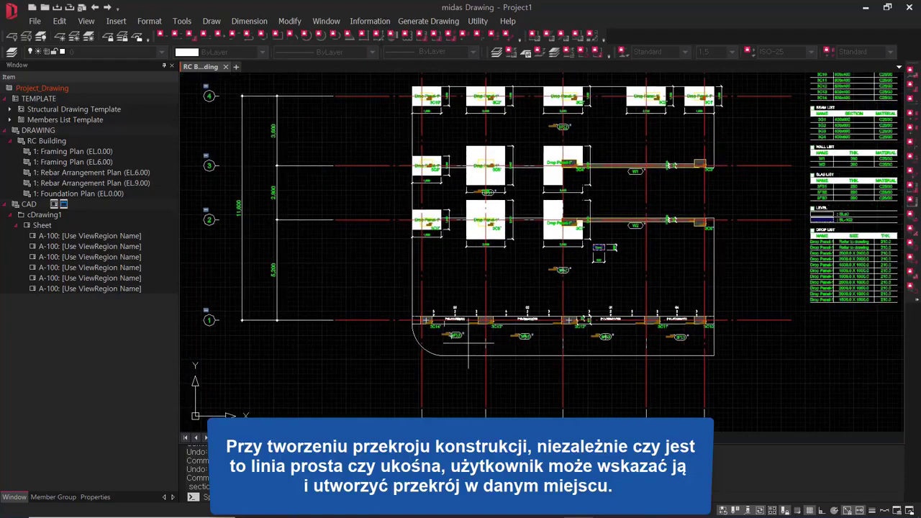
middle_drag(539, 265, 446, 319)
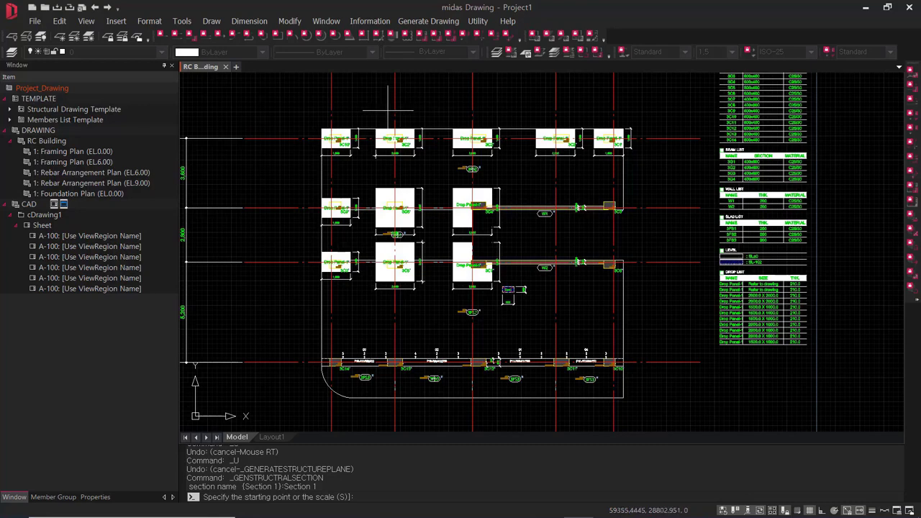
click(389, 112)
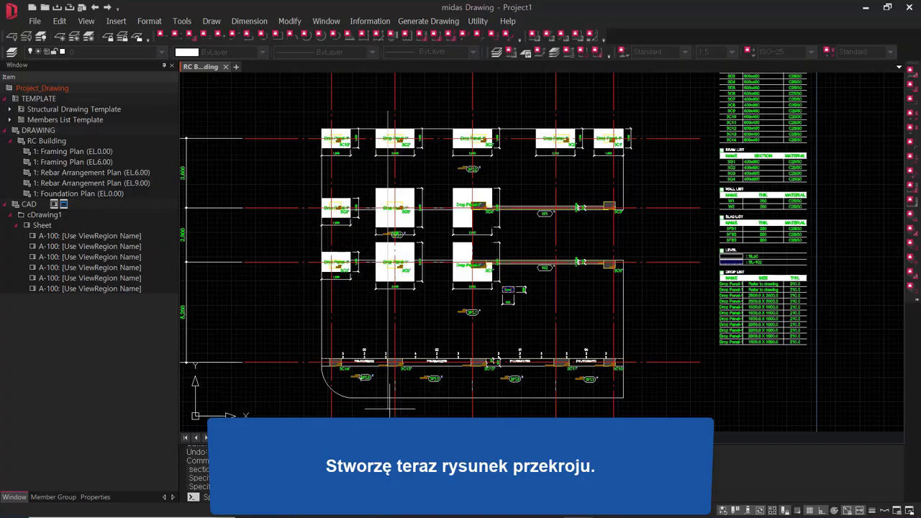
click(389, 407)
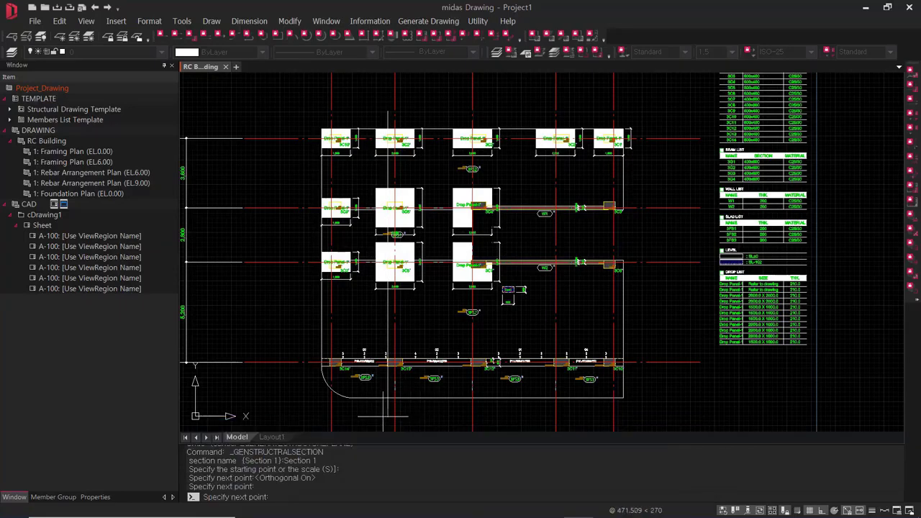
key(Return)
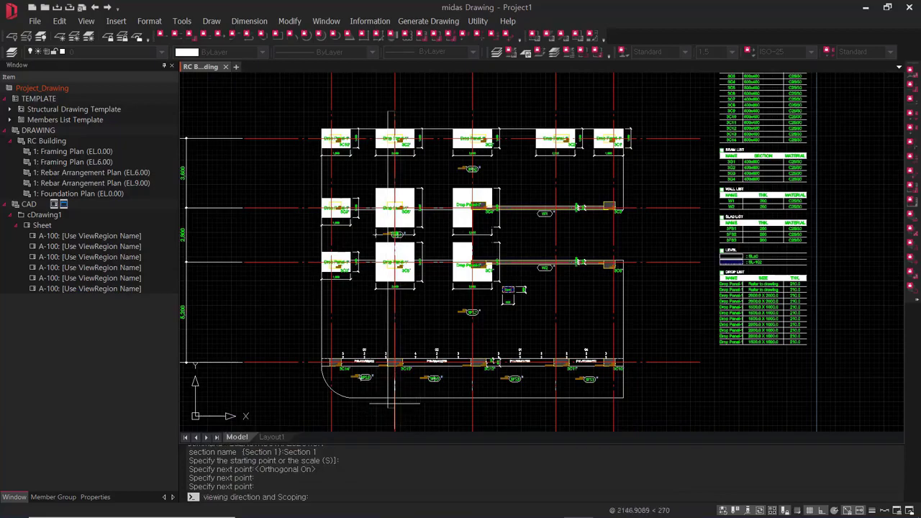
scroll(394, 405, up, 5)
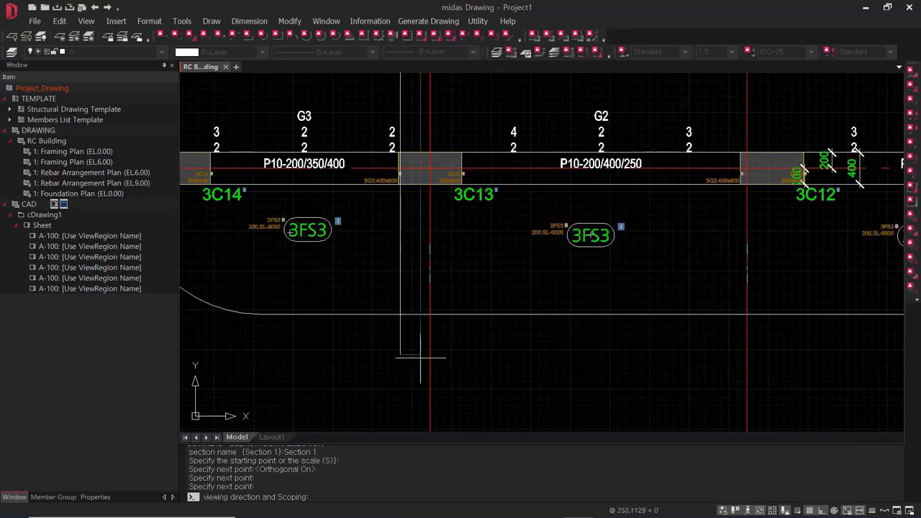
click(423, 361)
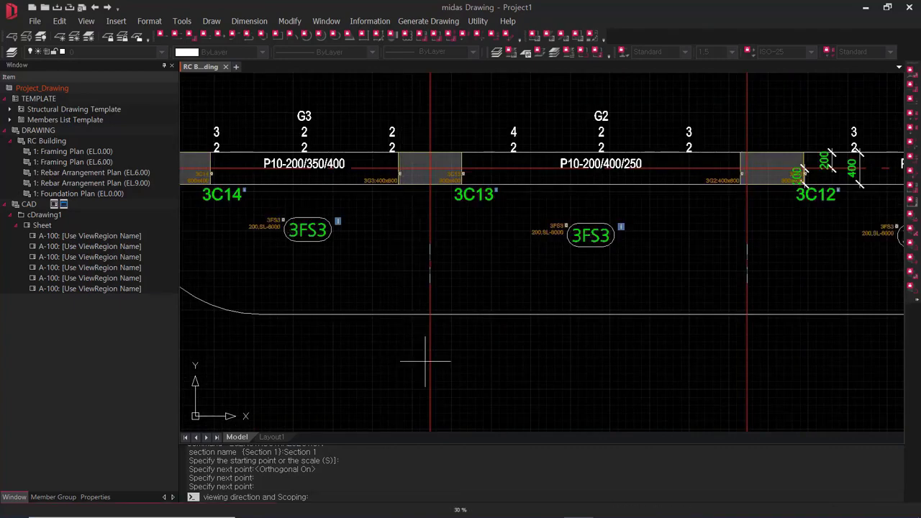
Place the generated Section 1 drawing to the right of Foundation Plan (EL.0.00)
scroll(501, 264, down, 11)
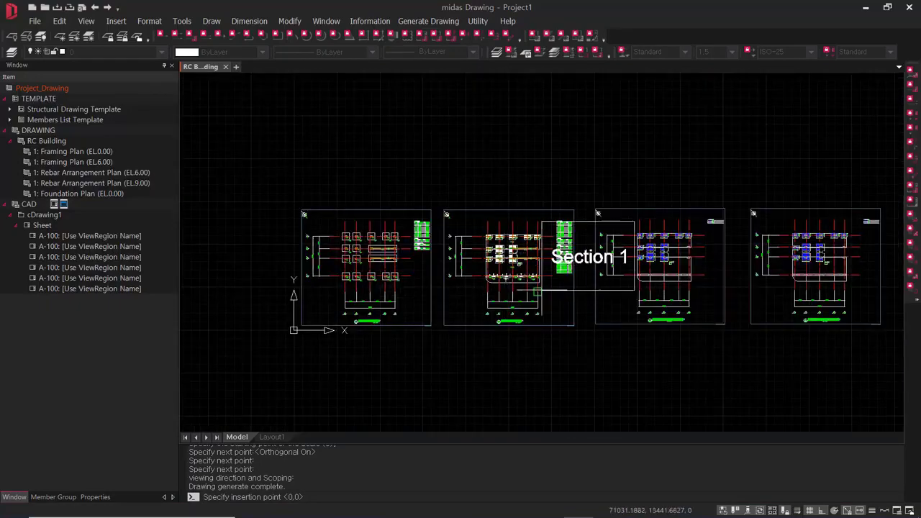
middle_drag(724, 288, 398, 280)
middle_drag(649, 280, 324, 312)
click(439, 327)
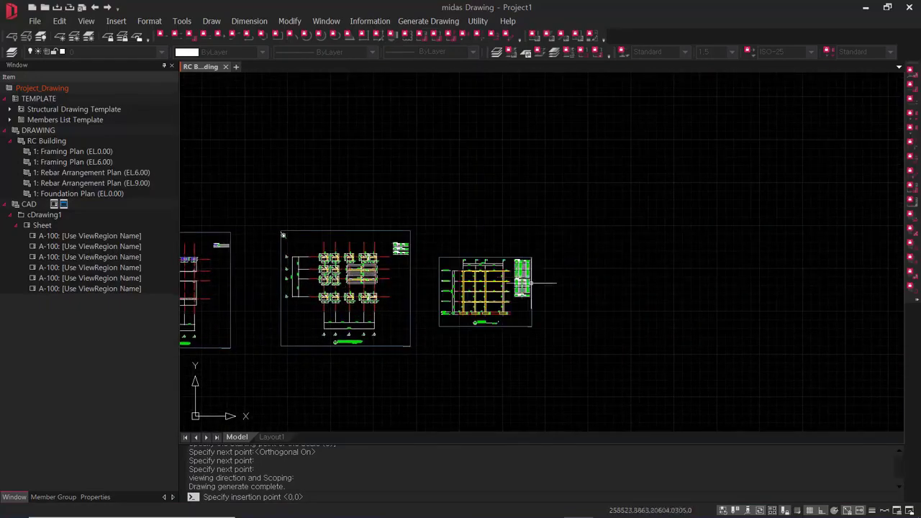
Examine the footings, columns, slabs and drop panels of each floor in the Section 1 drawing
scroll(460, 296, up, 6)
scroll(572, 359, up, 3)
scroll(567, 357, down, 5)
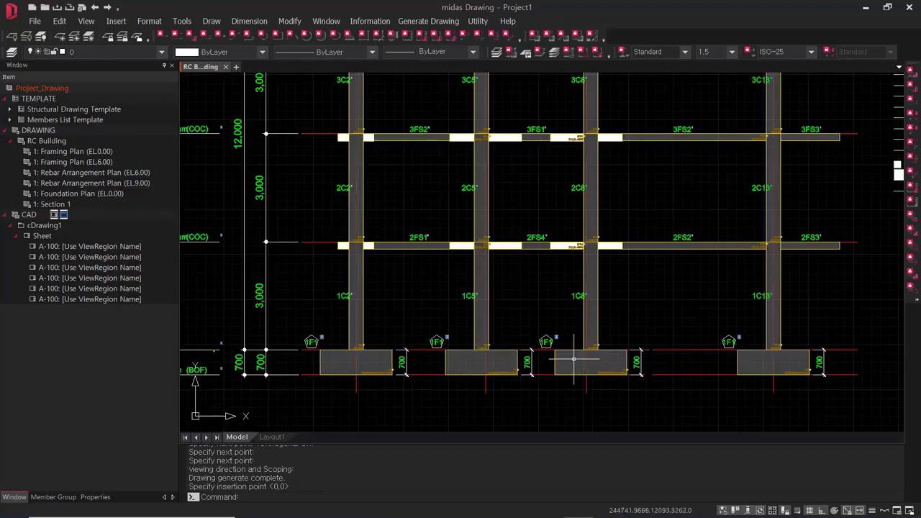
middle_drag(424, 162, 412, 207)
scroll(412, 206, up, 5)
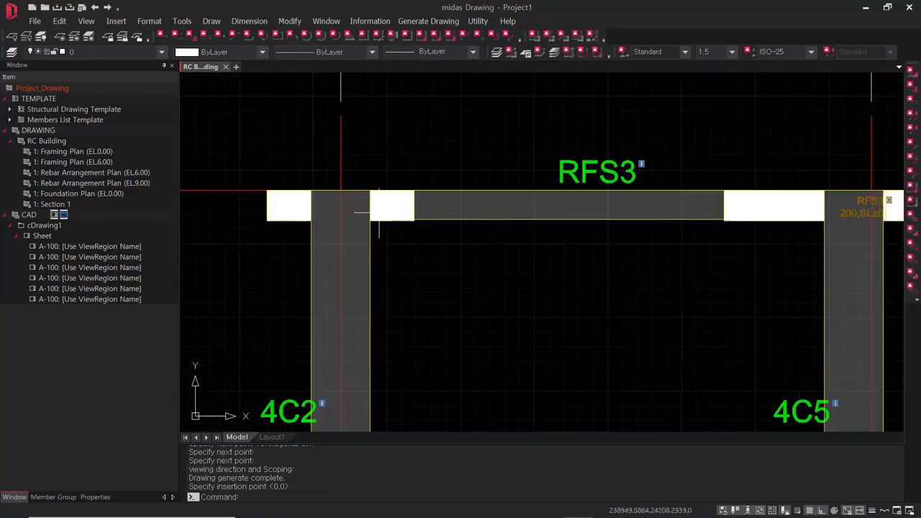
scroll(473, 242, down, 3)
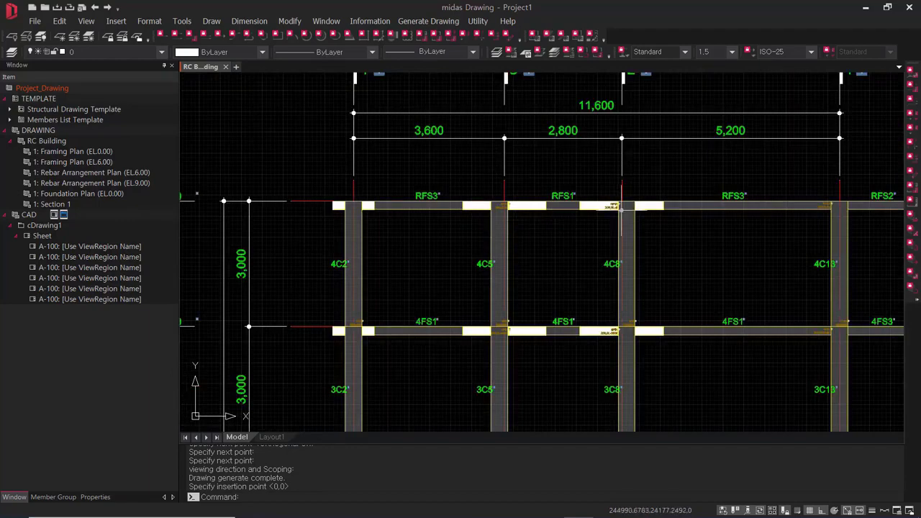
scroll(622, 210, down, 3)
scroll(622, 210, up, 7)
scroll(572, 233, down, 6)
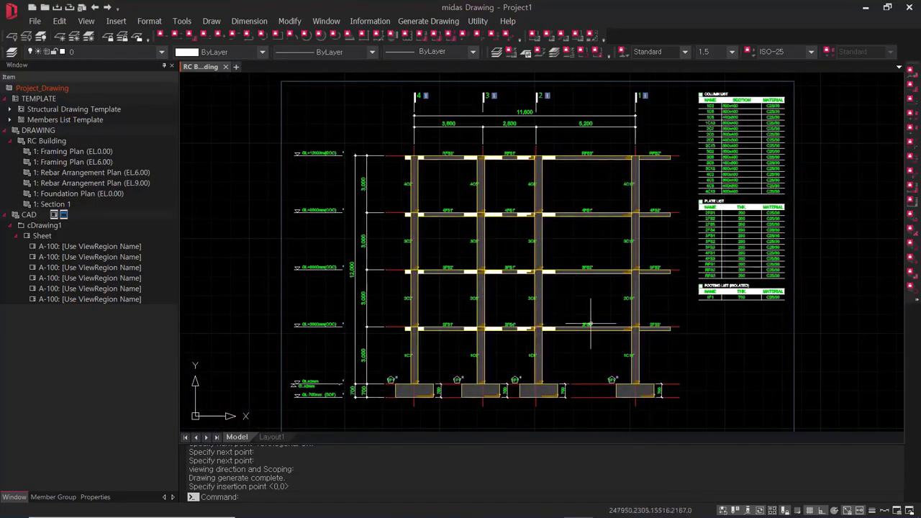
scroll(530, 194, up, 4)
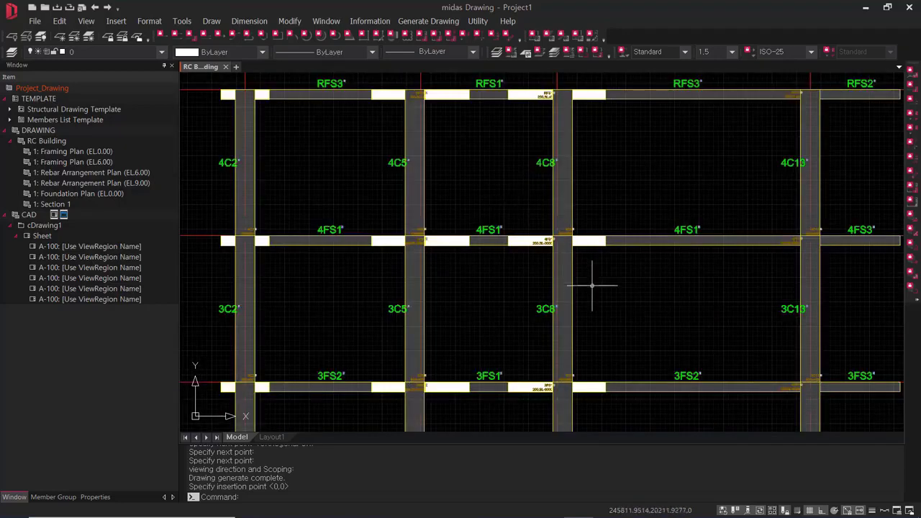
middle_drag(592, 288, 635, 157)
scroll(647, 205, down, 8)
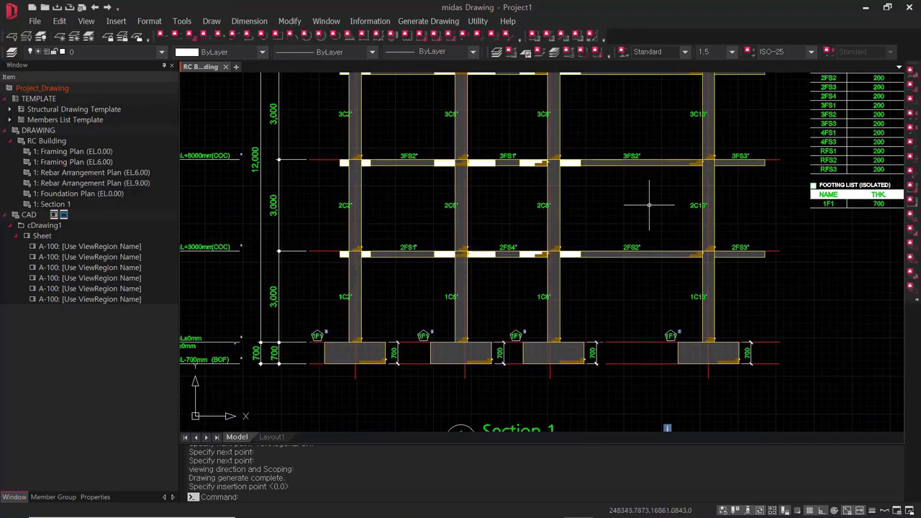
scroll(636, 259, down, 1)
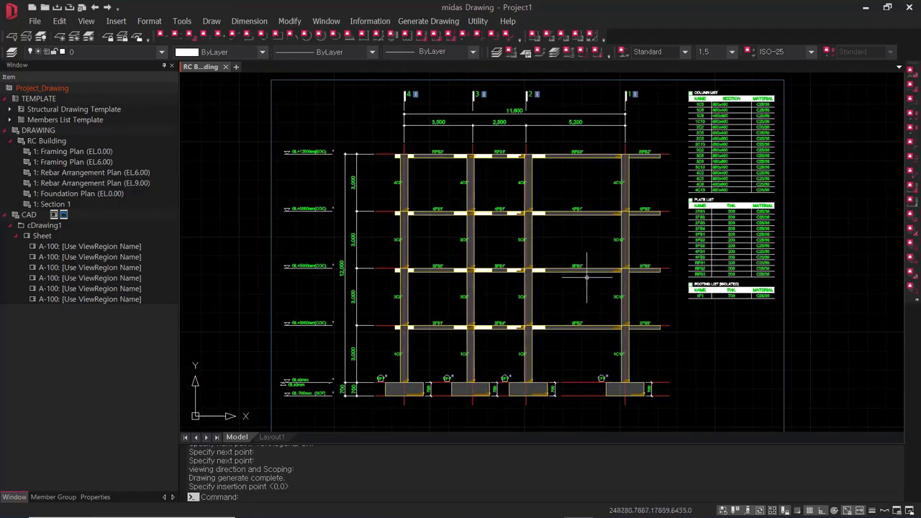
Start generating another structural section and name it Section 2
scroll(563, 265, down, 4)
mouse_move(534, 264)
middle_down()
mouse_move(618, 284)
mouse_move(762, 264)
middle_up()
middle_drag(405, 308, 577, 339)
middle_drag(355, 305, 634, 316)
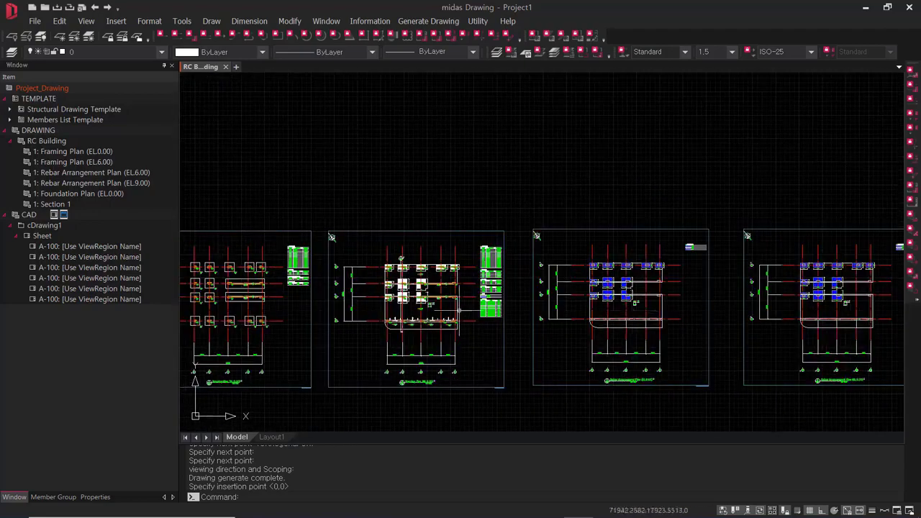
scroll(459, 310, up, 4)
scroll(410, 280, down, 1)
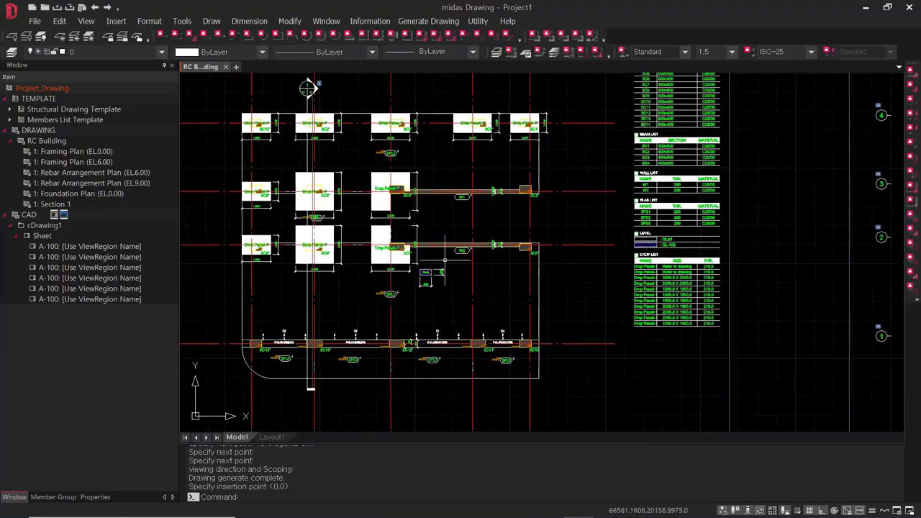
scroll(444, 260, up, 2)
scroll(439, 276, down, 2)
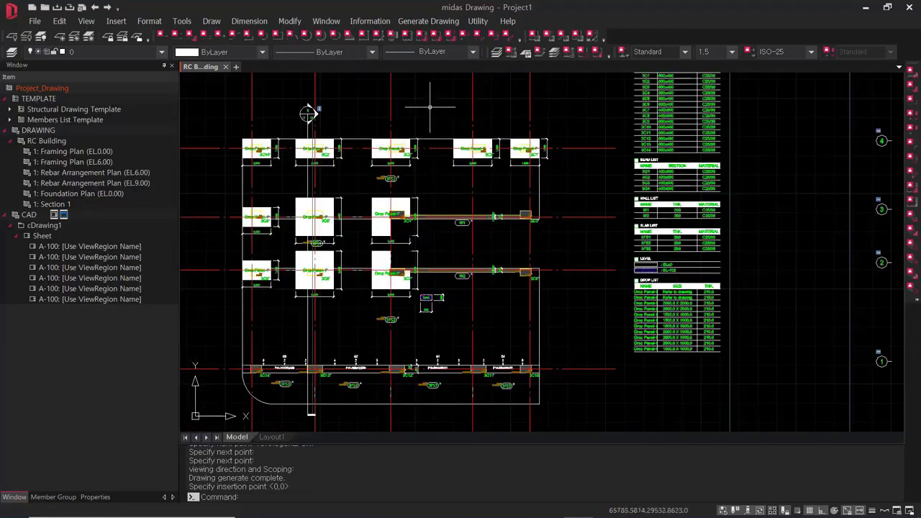
key(Return)
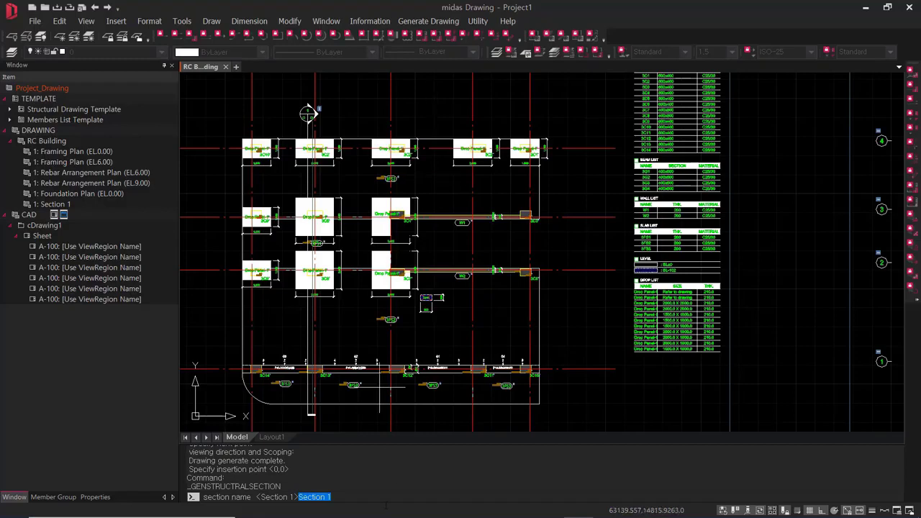
key(BackSpace)
text(2)
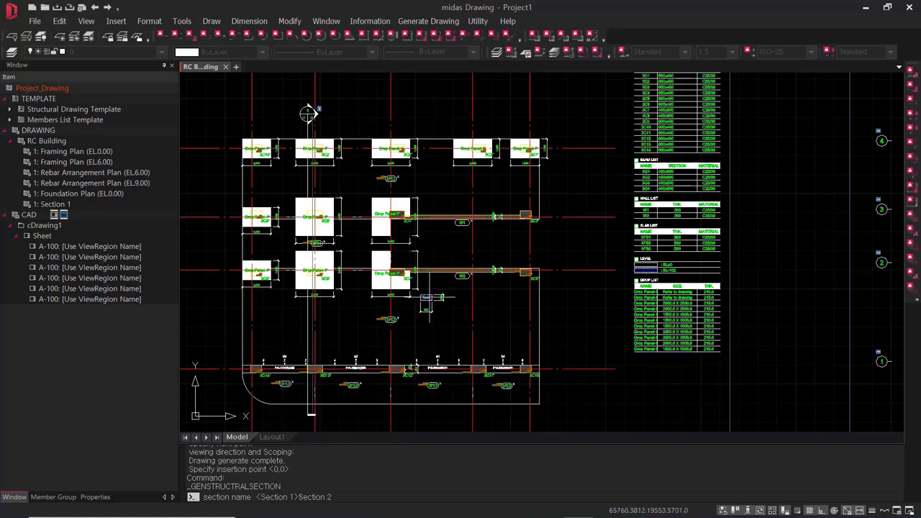
key(Return)
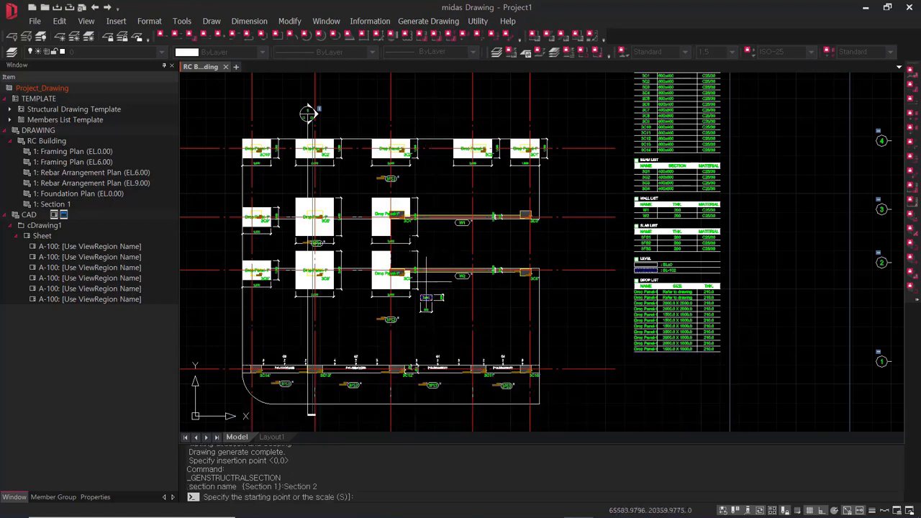
Draw a vertical section line through the 600 by 300 slab opening in Framing Plan (EL.6.00), ending beyond the lower slab edge and viewing toward 3C6
scroll(426, 345, up, 3)
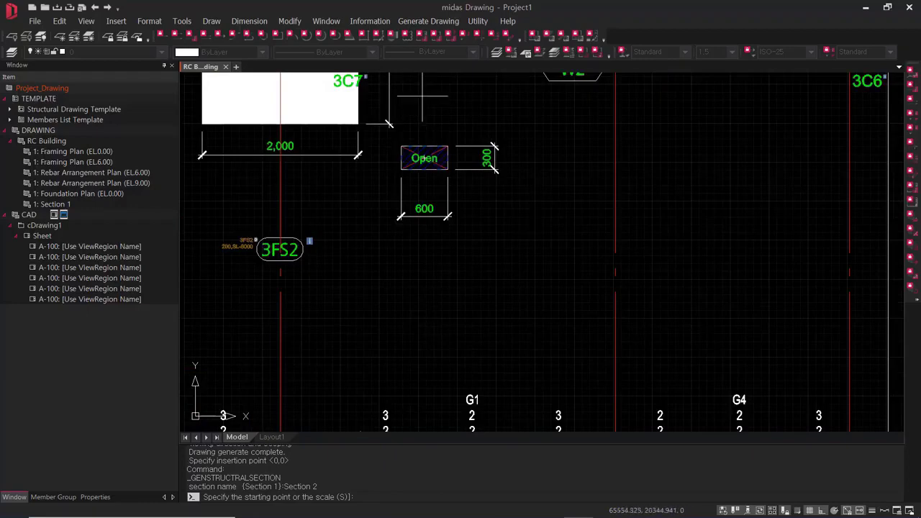
click(422, 97)
scroll(421, 263, down, 5)
click(424, 322)
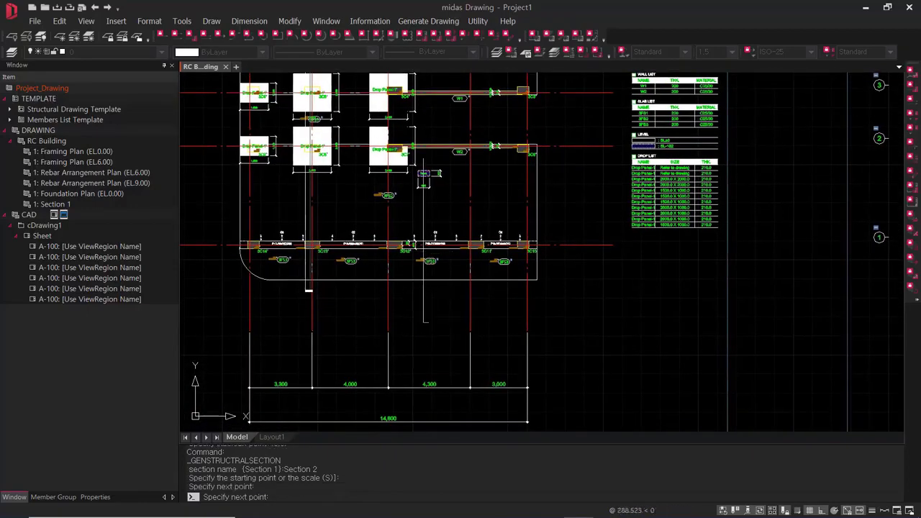
key(Return)
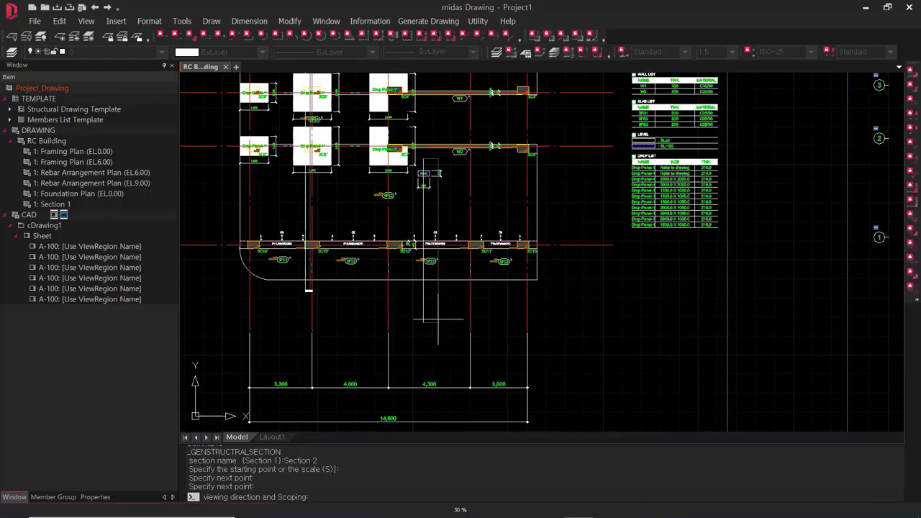
Place the generated Section 2 drawing to the right of the Section 1 drawing
scroll(660, 197, down, 6)
middle_drag(723, 208, 438, 206)
middle_drag(780, 227, 254, 248)
middle_drag(664, 247, 452, 276)
click(561, 285)
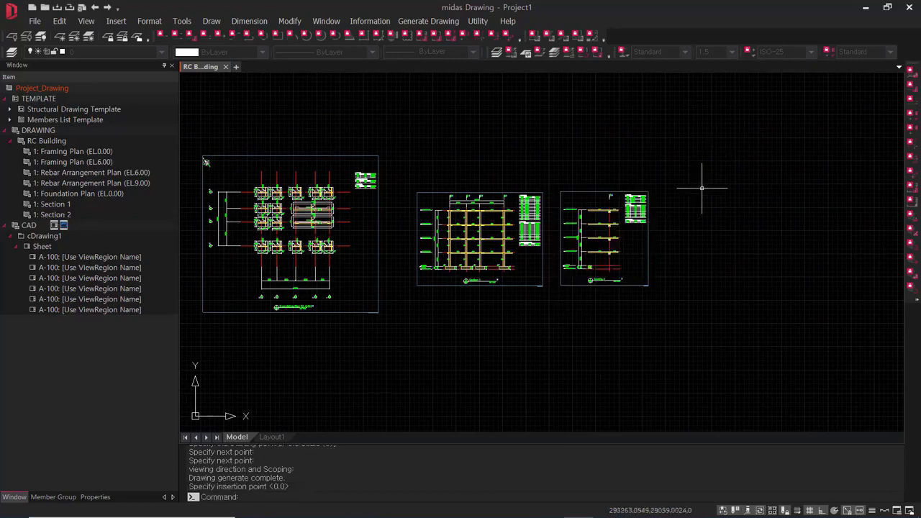
Examine the slabs, beams and level marks of each floor in the Section 2 drawing
scroll(587, 216, up, 6)
scroll(556, 225, up, 2)
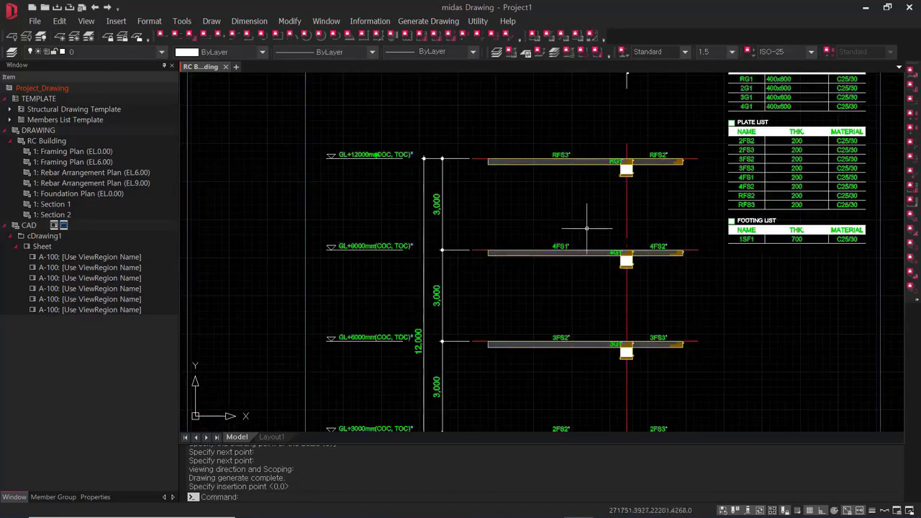
middle_drag(667, 227, 598, 212)
scroll(591, 204, up, 5)
scroll(602, 206, down, 8)
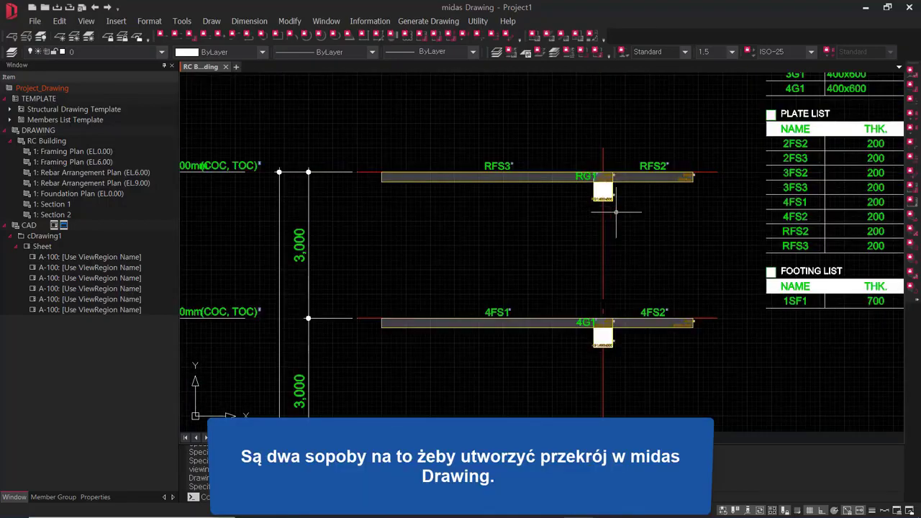
mouse_move(651, 146)
middle_down()
mouse_move(654, 172)
mouse_move(654, 75)
middle_up()
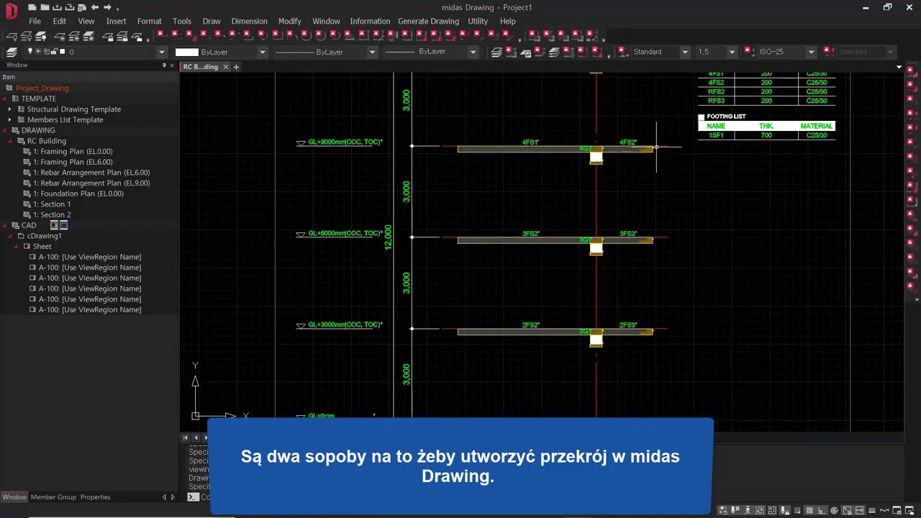
middle_drag(663, 232, 653, 125)
mouse_move(636, 156)
middle_down()
mouse_move(597, 261)
mouse_move(604, 266)
mouse_move(599, 245)
middle_up()
scroll(602, 249, down, 2)
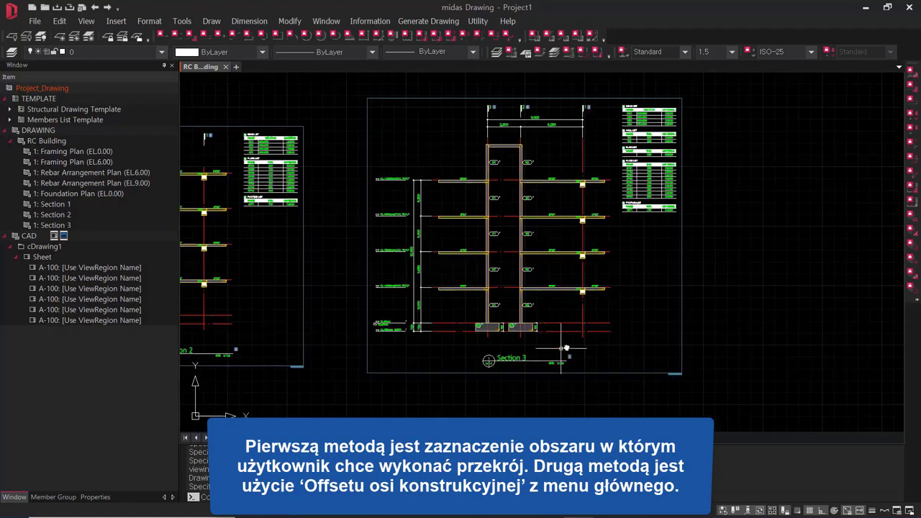
Start an axis-offset structural section on grid line 1 of Framing Plan (EL.6.00), defining its location and visible range around the axis
middle_drag(567, 350, 564, 336)
scroll(491, 293, down, 5)
middle_drag(485, 300, 632, 323)
drag(459, 327, 590, 333)
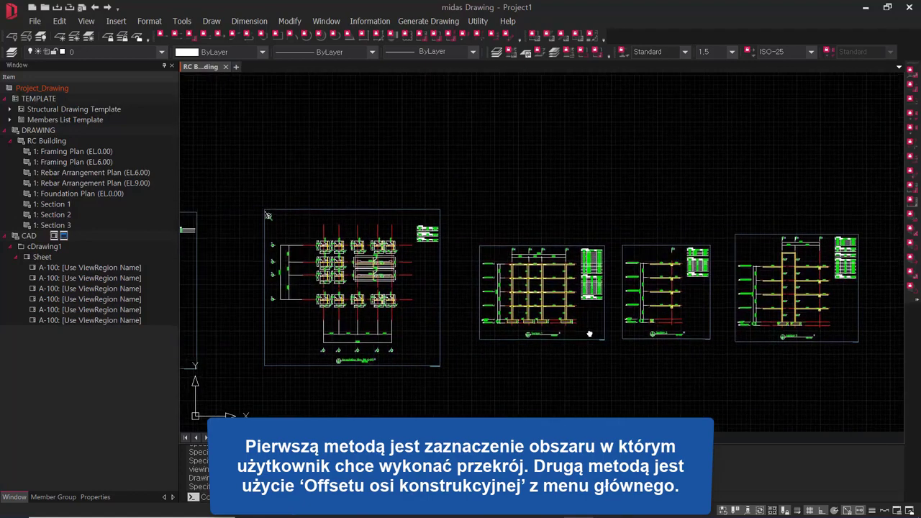
scroll(524, 331, down, 3)
middle_drag(584, 343, 714, 350)
click(429, 21)
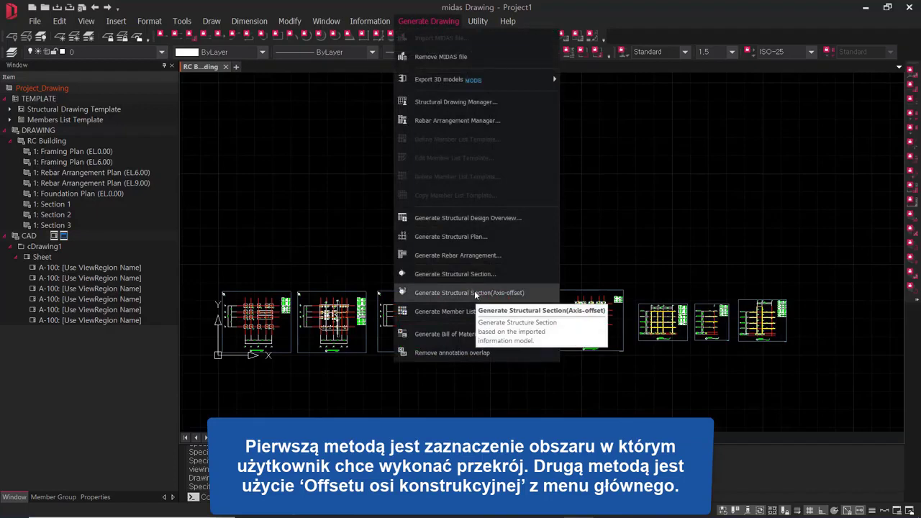
click(525, 294)
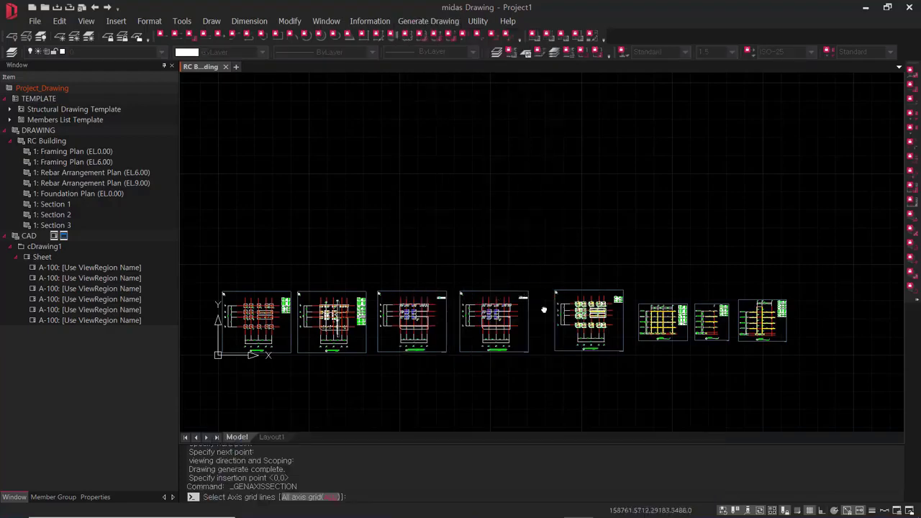
scroll(455, 338, up, 5)
middle_drag(456, 339, 681, 356)
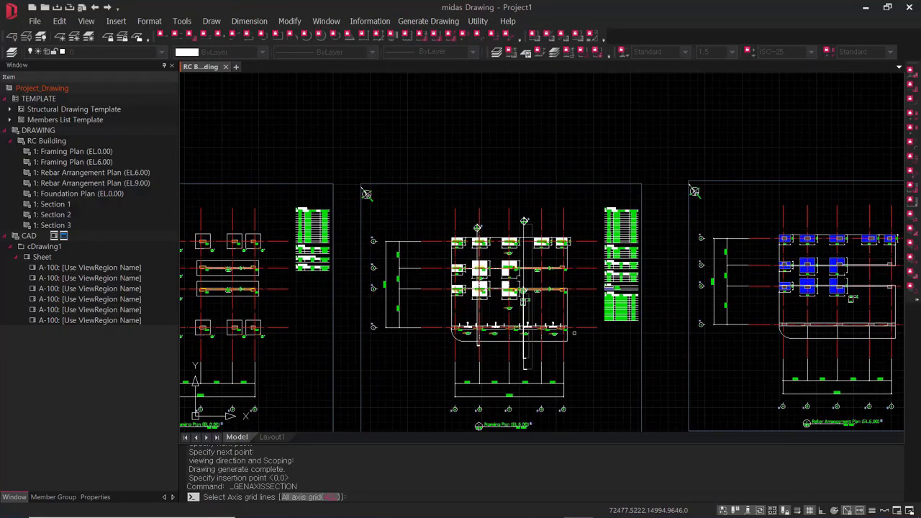
scroll(580, 333, up, 2)
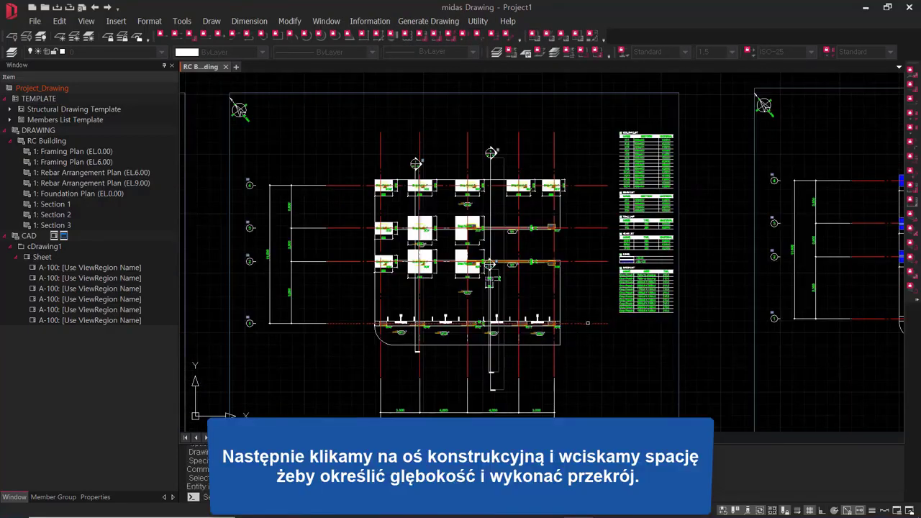
click(588, 324)
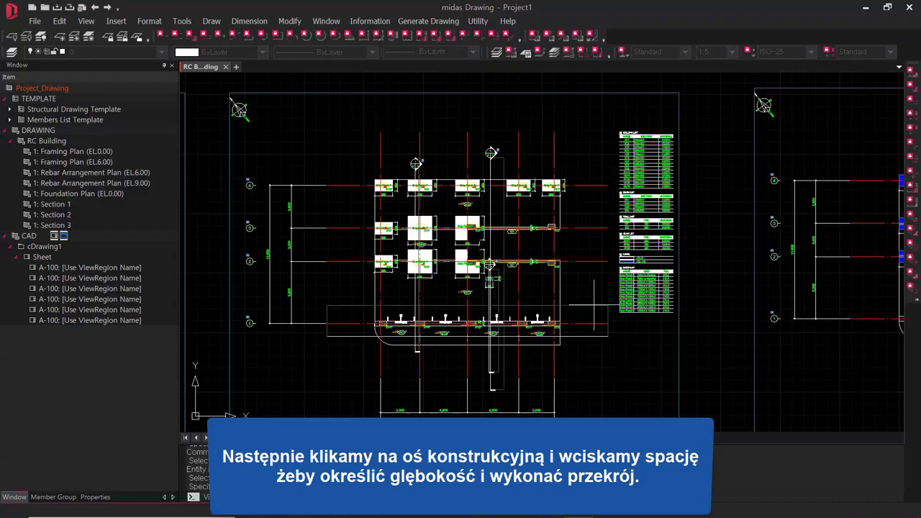
click(594, 304)
Insert the generated section layout of grid line 1 in the empty area beyond the Section 3 drawing and inspect it
scroll(598, 367, down, 2)
middle_drag(601, 375, 373, 302)
scroll(374, 302, down, 1)
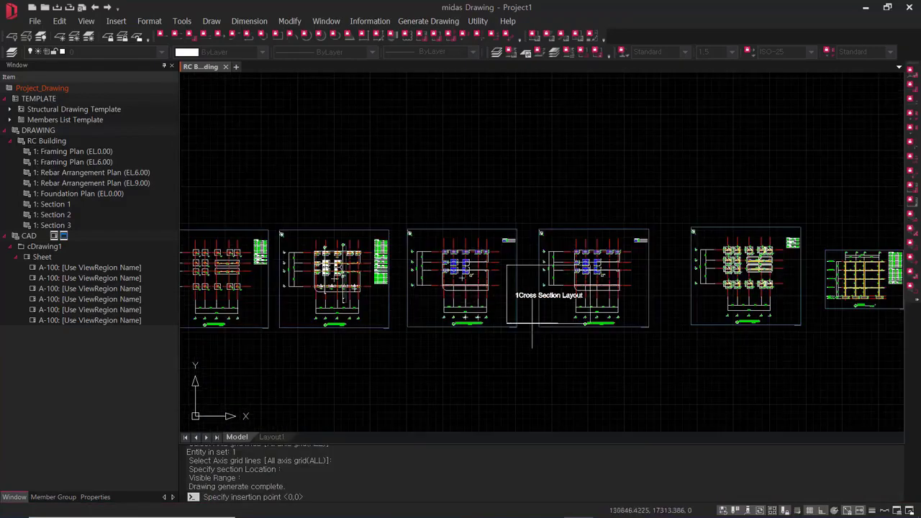
middle_drag(849, 322, 509, 329)
middle_drag(698, 325, 559, 335)
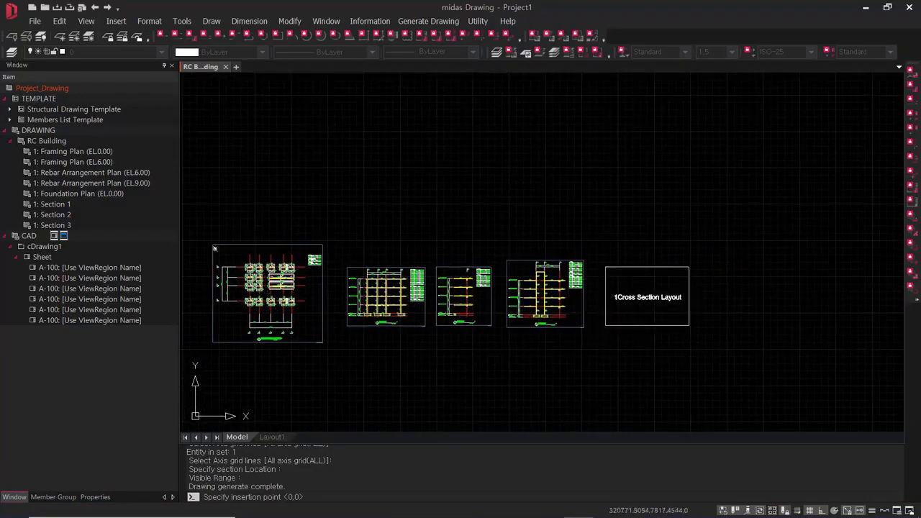
click(647, 296)
scroll(648, 302, up, 3)
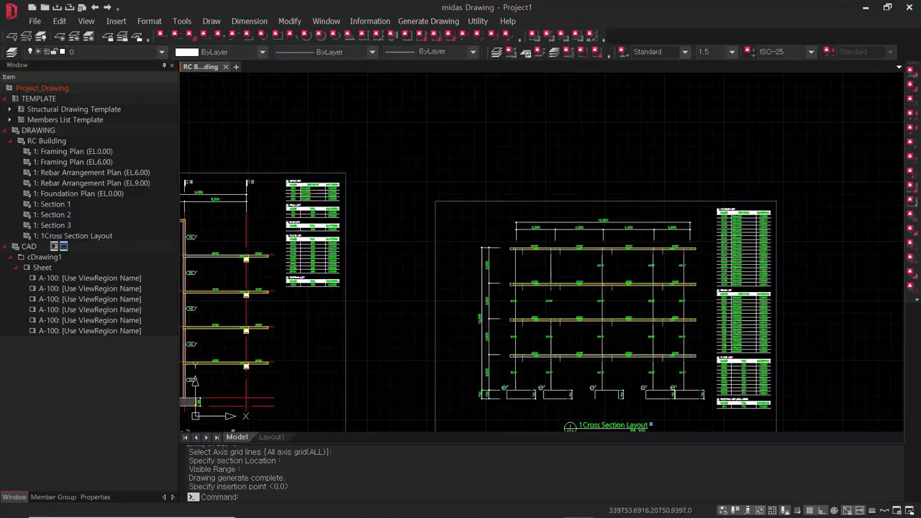
scroll(651, 322, up, 1)
scroll(647, 318, down, 1)
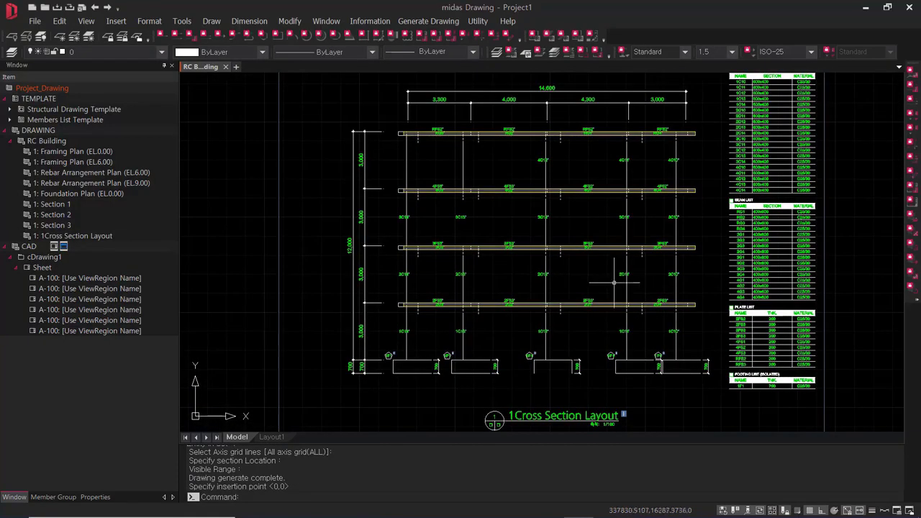
scroll(478, 312, up, 4)
scroll(483, 311, down, 6)
Generate an axis-offset section from grid line 2 of Foundation Plan (EL.0.00) and place it beside the 1Cross Section Layout drawing
middle_drag(483, 313, 650, 318)
scroll(498, 296, down, 4)
middle_drag(498, 297, 748, 302)
middle_drag(327, 287, 604, 308)
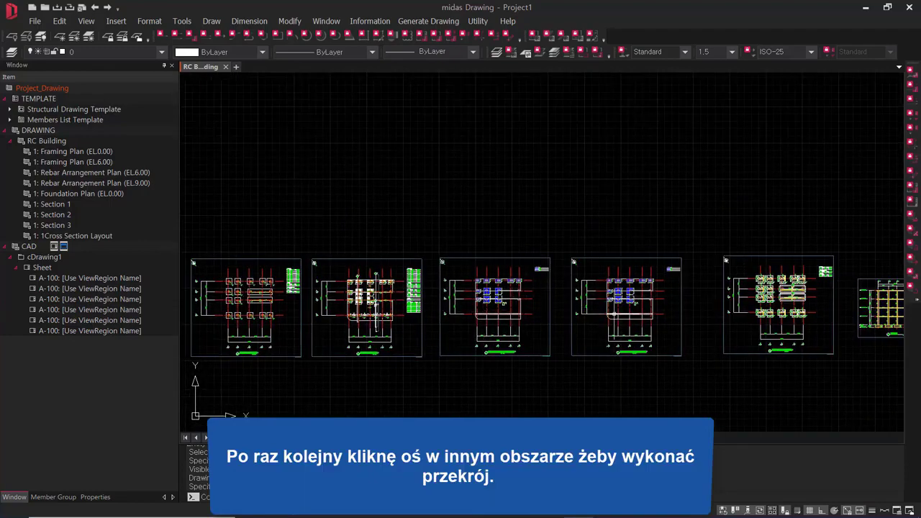
scroll(620, 313, up, 4)
middle_drag(715, 309, 403, 311)
middle_drag(838, 333, 525, 336)
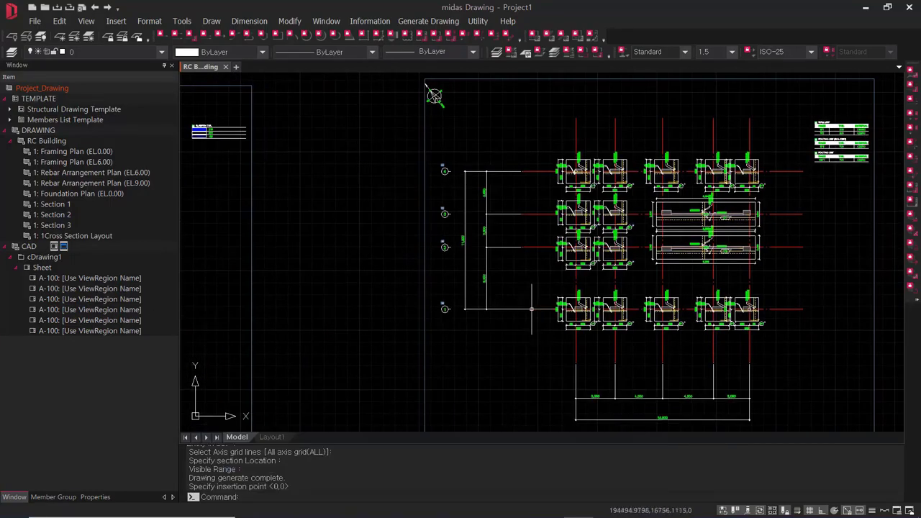
key(Return)
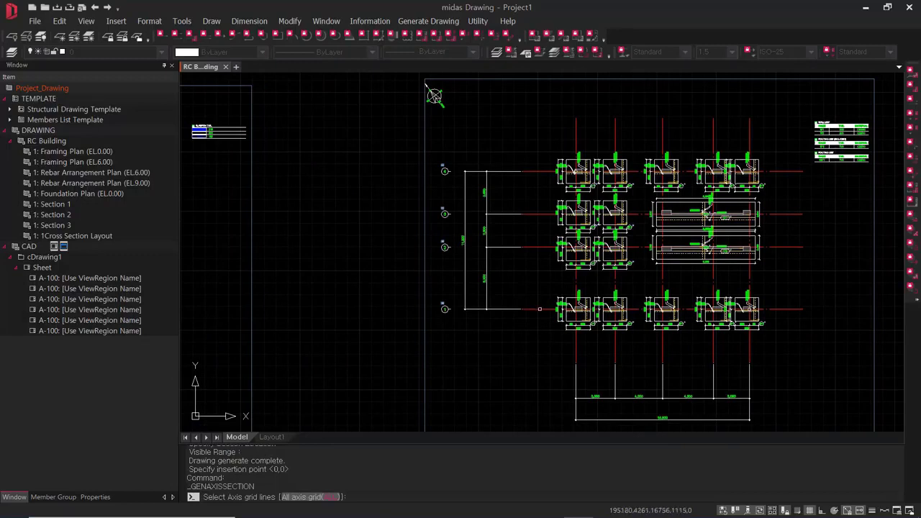
click(537, 246)
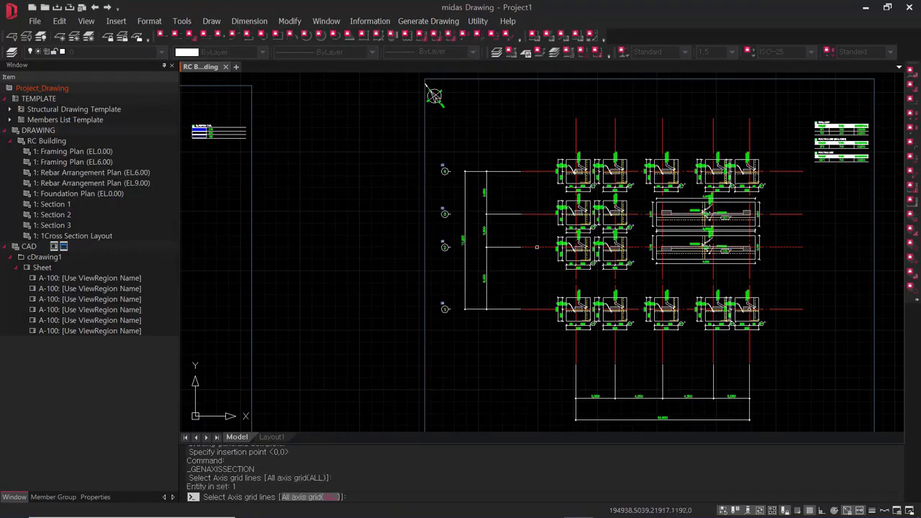
key(Return)
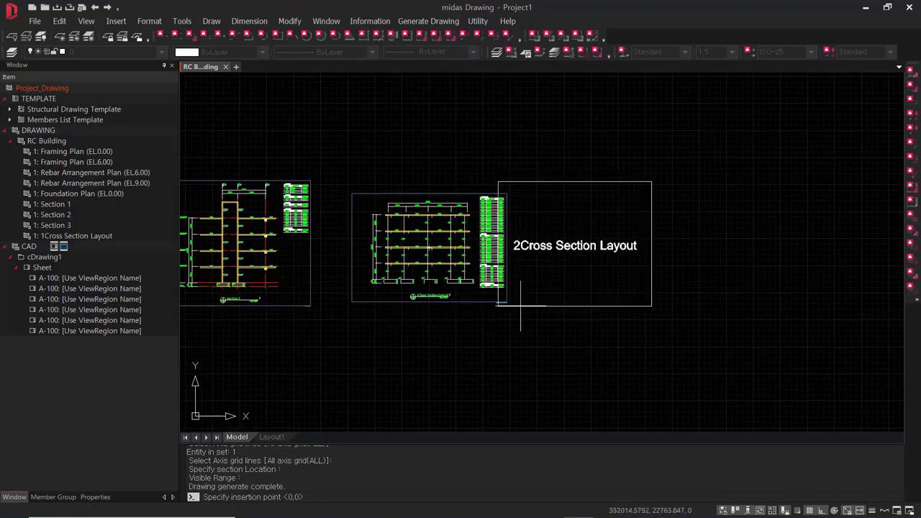
click(587, 225)
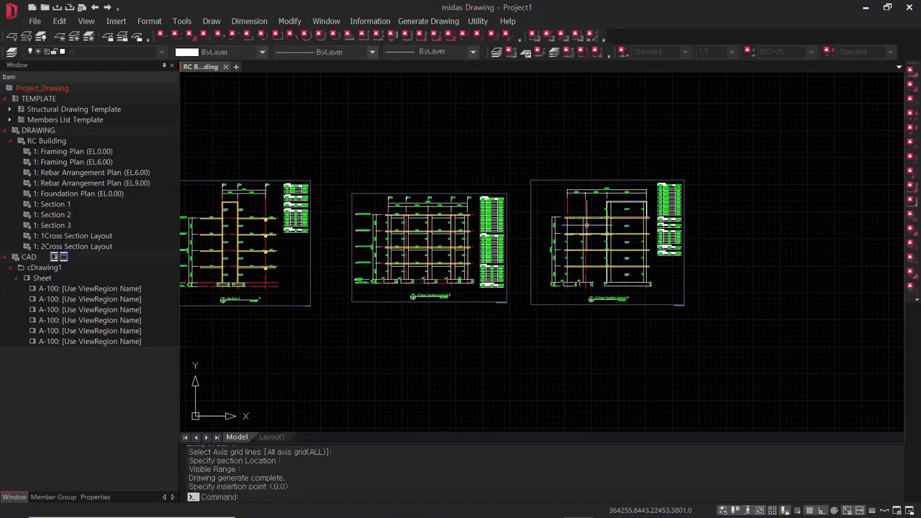
Examine the 2Cross Section Layout drawing in detail and review the row of generated plans and sections
scroll(680, 289, up, 5)
scroll(698, 289, down, 5)
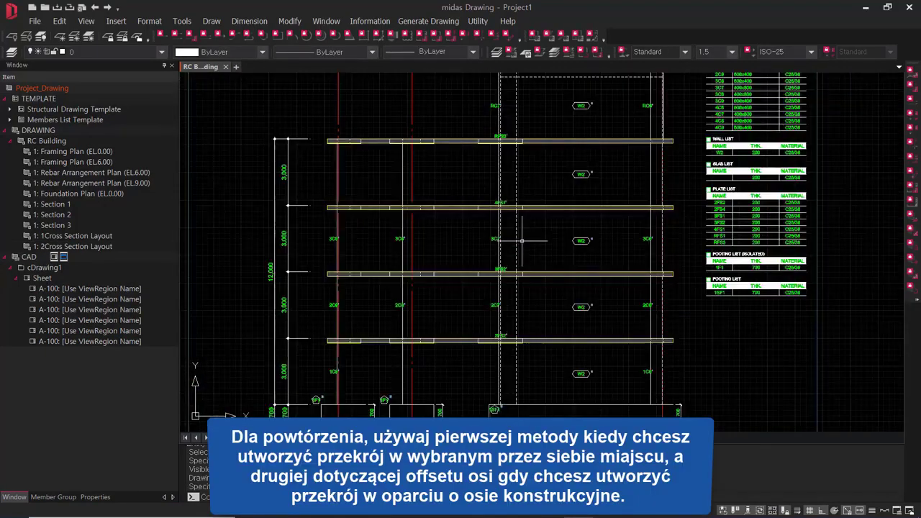
middle_drag(599, 298, 595, 299)
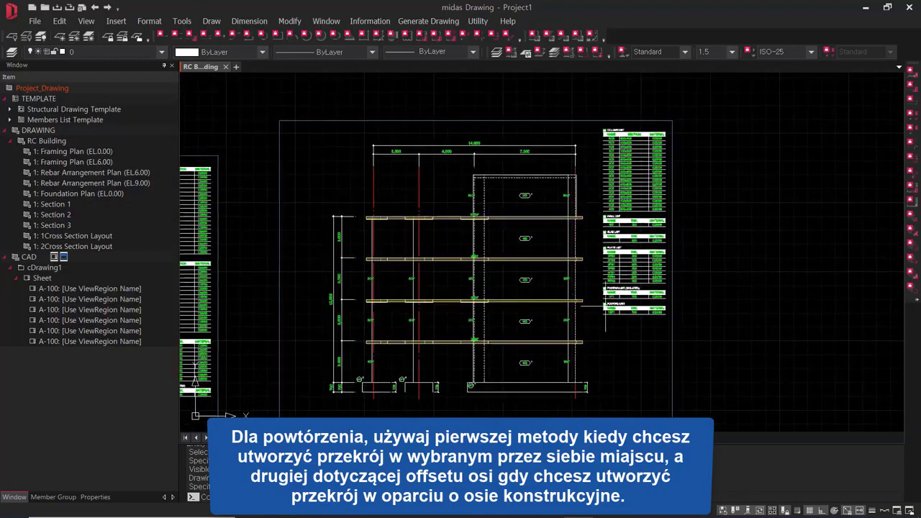
scroll(648, 292, up, 5)
middle_drag(649, 276, 657, 394)
scroll(657, 255, down, 8)
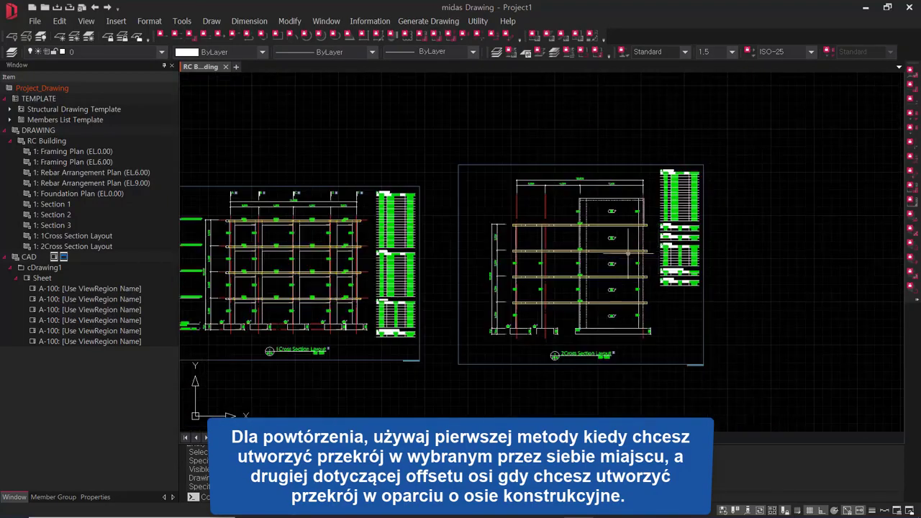
middle_drag(550, 267, 621, 274)
middle_drag(396, 270, 626, 283)
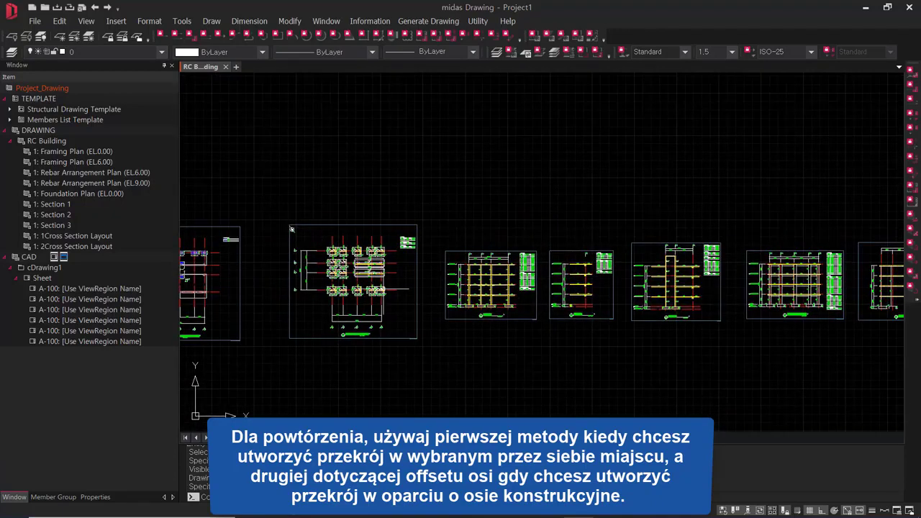
middle_drag(698, 303, 718, 323)
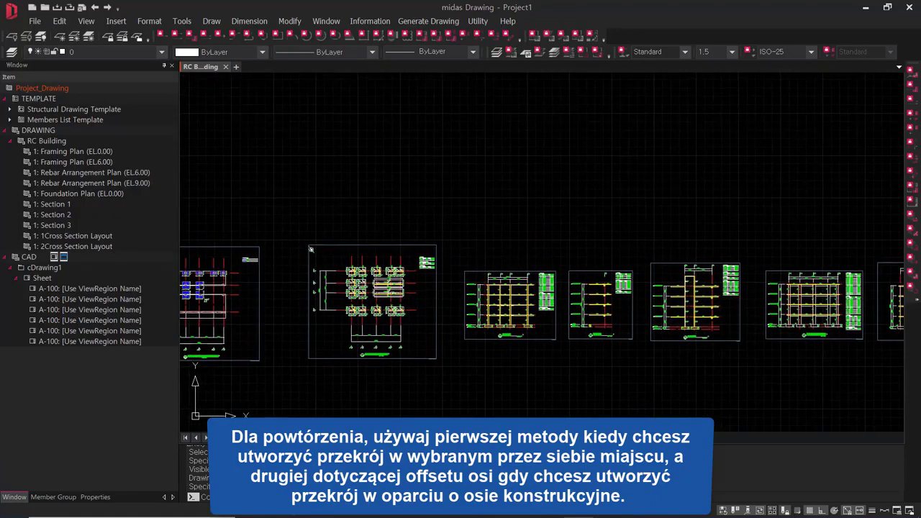
Generate RC member lists at 1:60 for columns, walls, beams, plates and isolated footings, and place them beyond the last section drawing
click(438, 22)
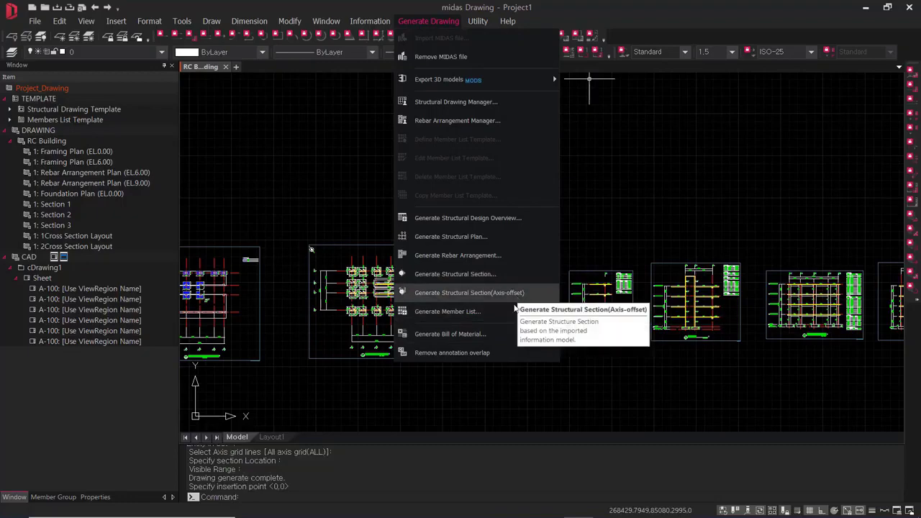
click(475, 312)
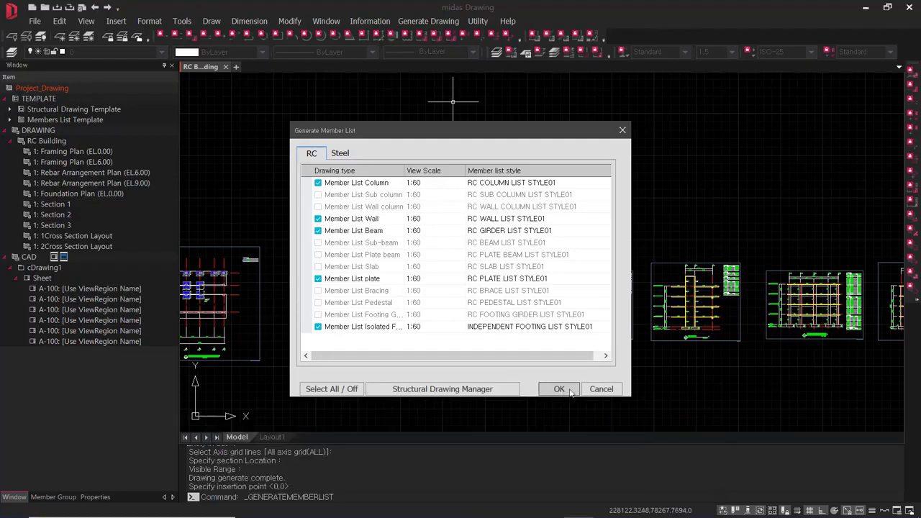
click(573, 393)
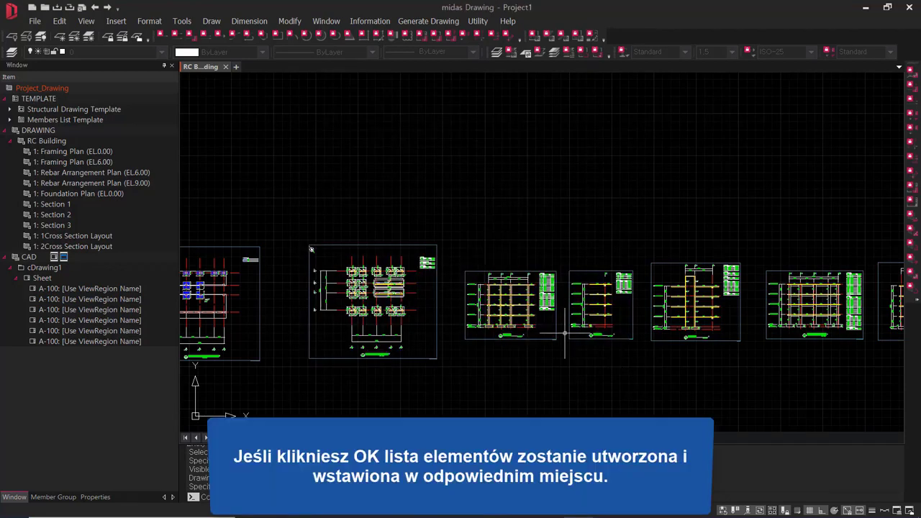
scroll(439, 299, down, 5)
scroll(553, 311, up, 3)
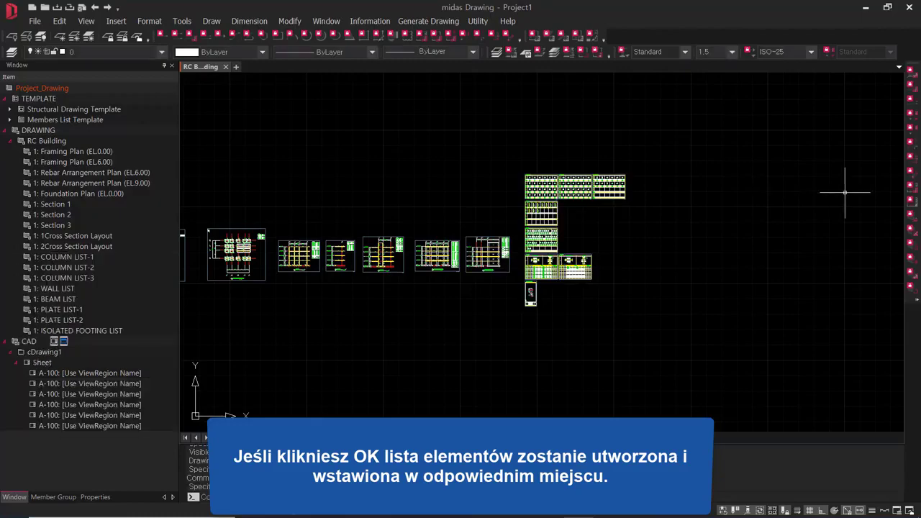
Examine the section drawing, size, main bar and hoop data of column 4C14 in COLUMN LIST-1
scroll(539, 168, up, 5)
scroll(471, 155, up, 3)
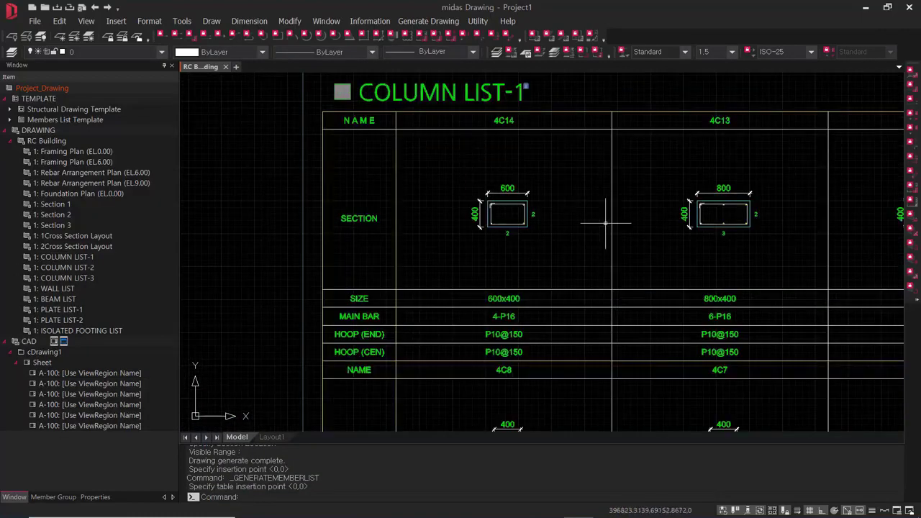
scroll(463, 200, up, 1)
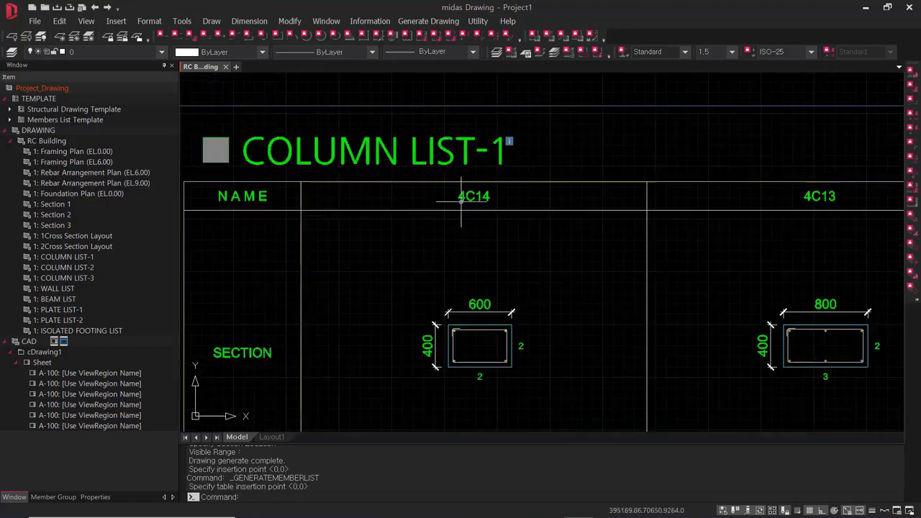
scroll(569, 199, down, 1)
mouse_move(619, 270)
middle_down()
mouse_move(569, 199)
mouse_move(587, 225)
mouse_move(586, 194)
middle_up()
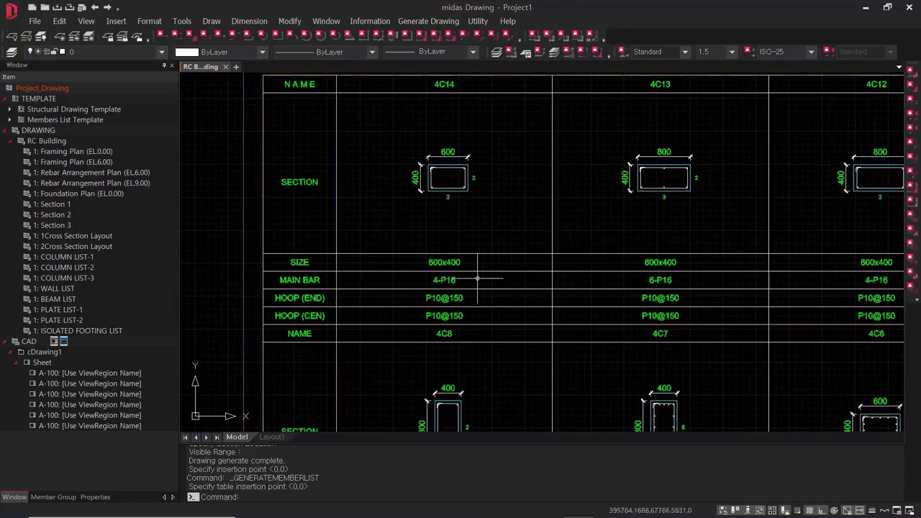
middle_drag(493, 285, 464, 352)
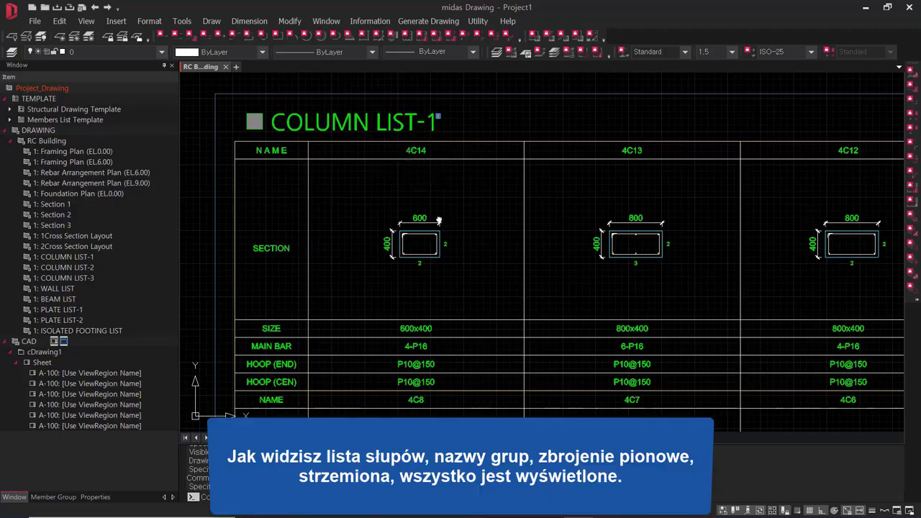
middle_drag(438, 220, 451, 198)
middle_drag(438, 244, 449, 188)
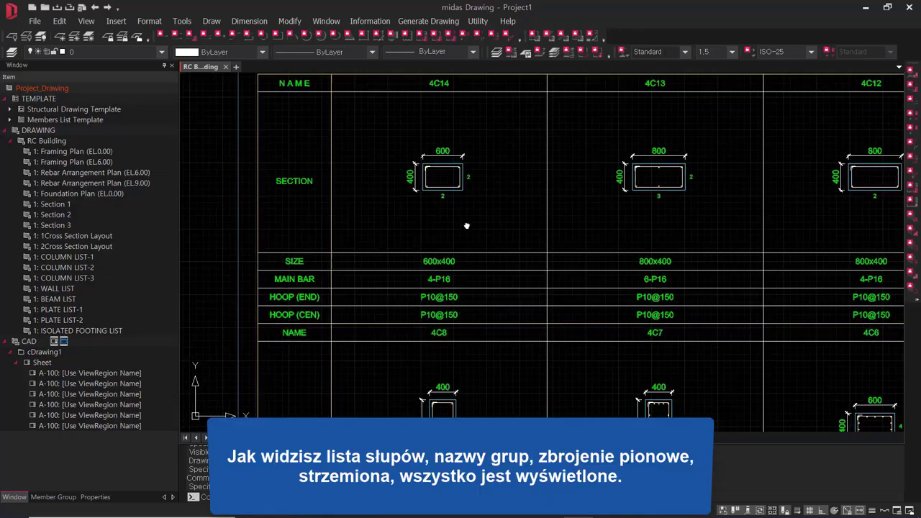
scroll(499, 193, up, 4)
scroll(499, 193, down, 3)
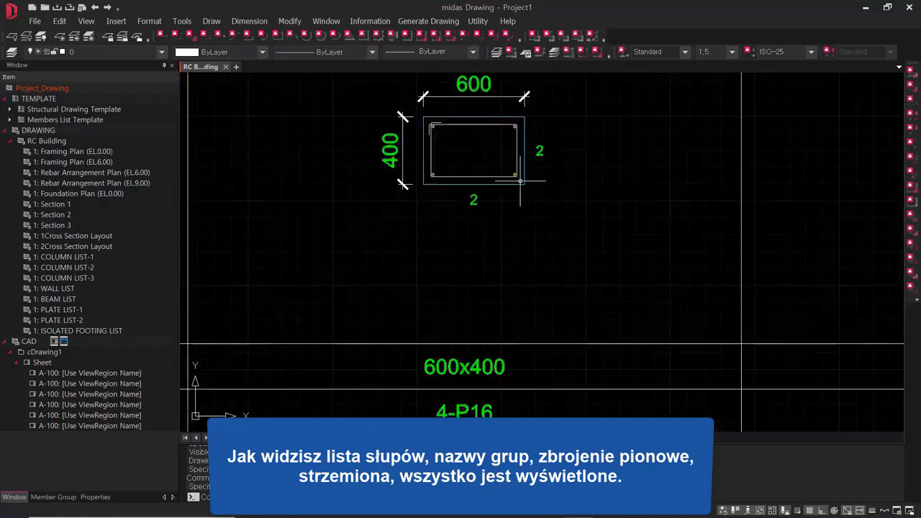
scroll(504, 241, down, 3)
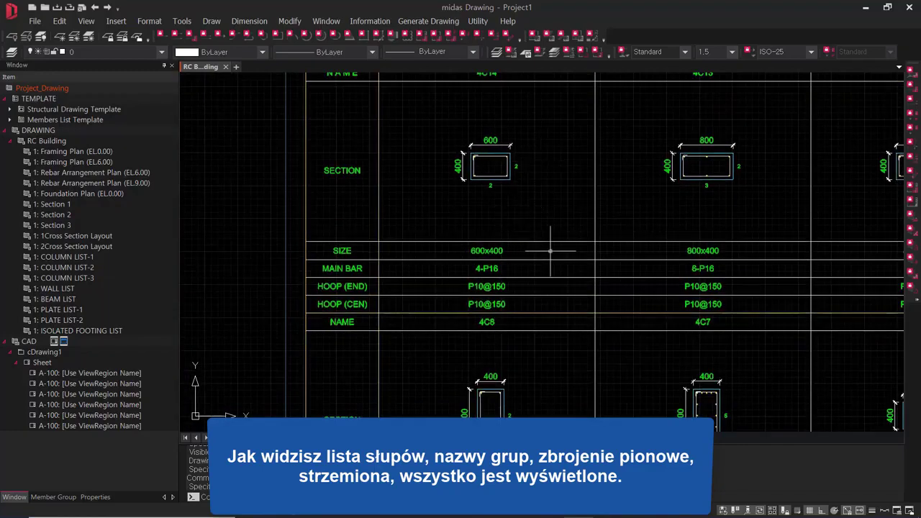
scroll(494, 219, up, 2)
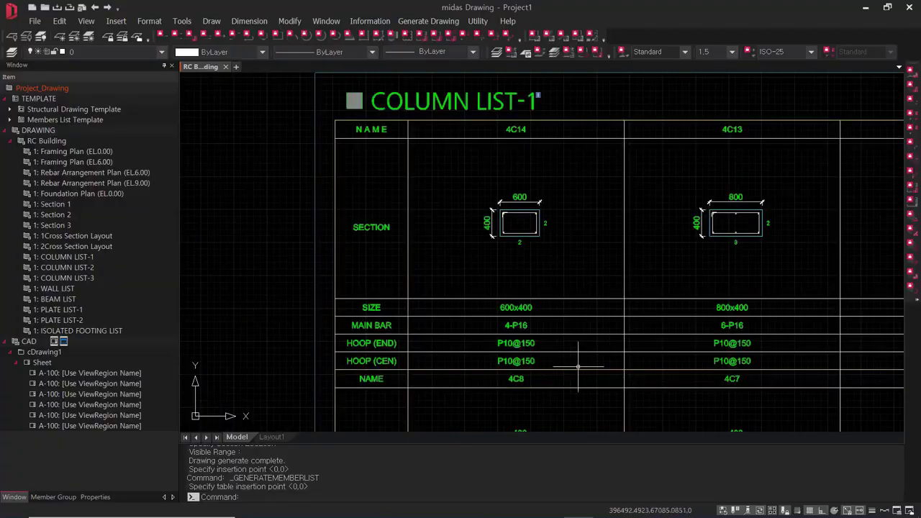
Examine the reinforcement of the other columns in COLUMN LIST-1, such as 3C6 and 3C5
scroll(499, 285, down, 2)
mouse_move(651, 329)
middle_down()
mouse_move(491, 185)
mouse_move(475, 141)
middle_up()
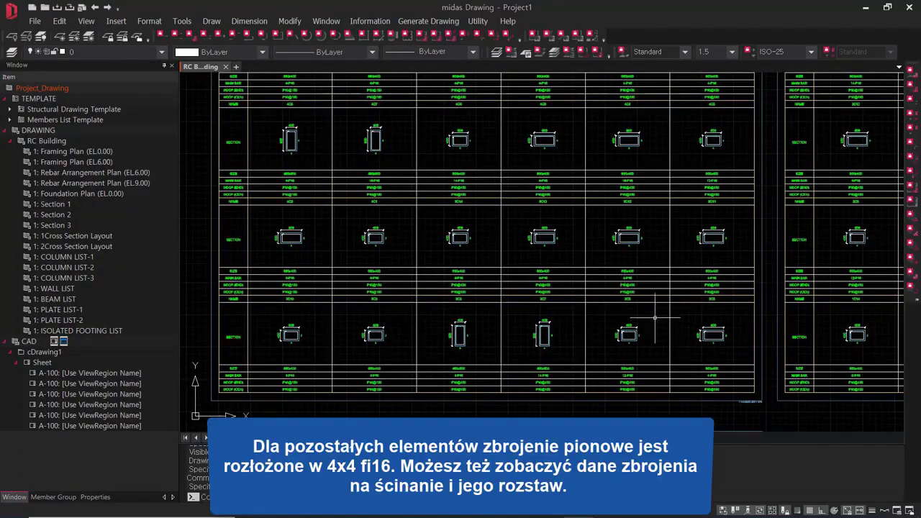
middle_drag(655, 317, 624, 292)
scroll(624, 292, up, 6)
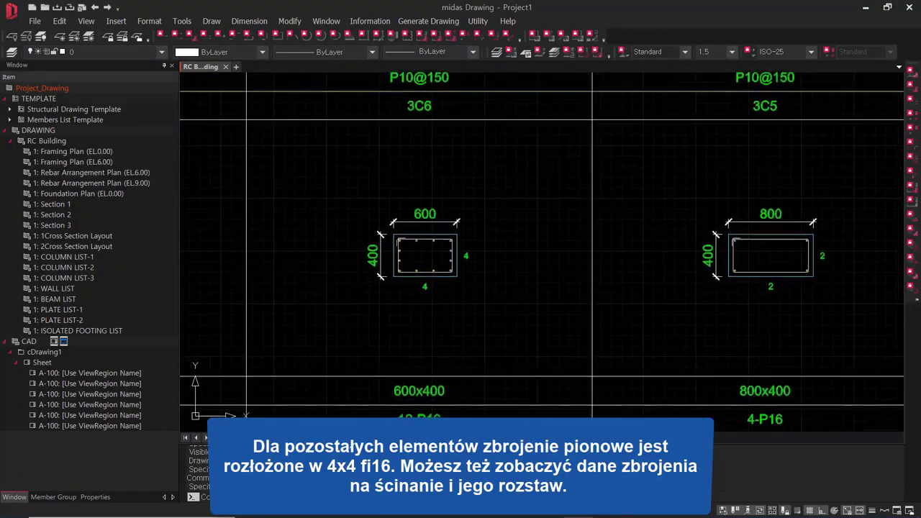
Check the section, size, main bar and hoop rows of column 3C6 in COLUMN LIST-1
scroll(415, 285, up, 2)
middle_drag(510, 315, 571, 133)
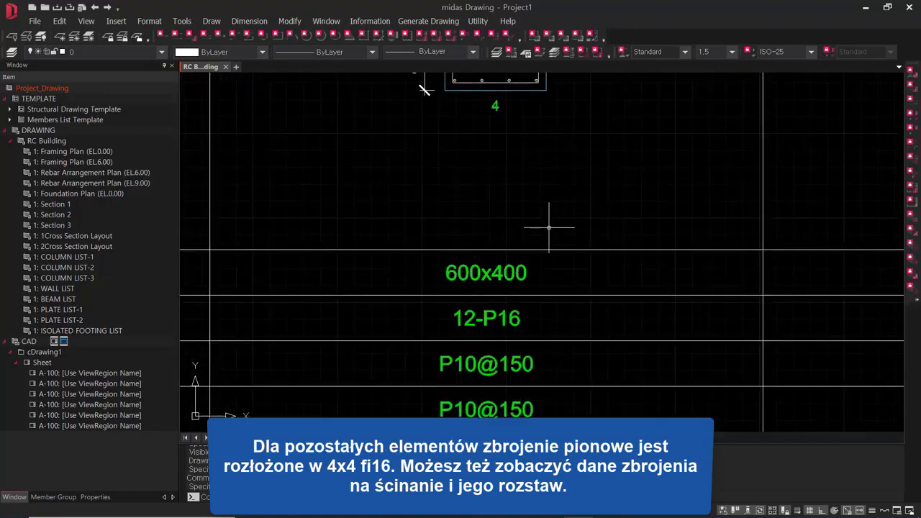
scroll(549, 227, down, 2)
middle_drag(546, 286, 533, 367)
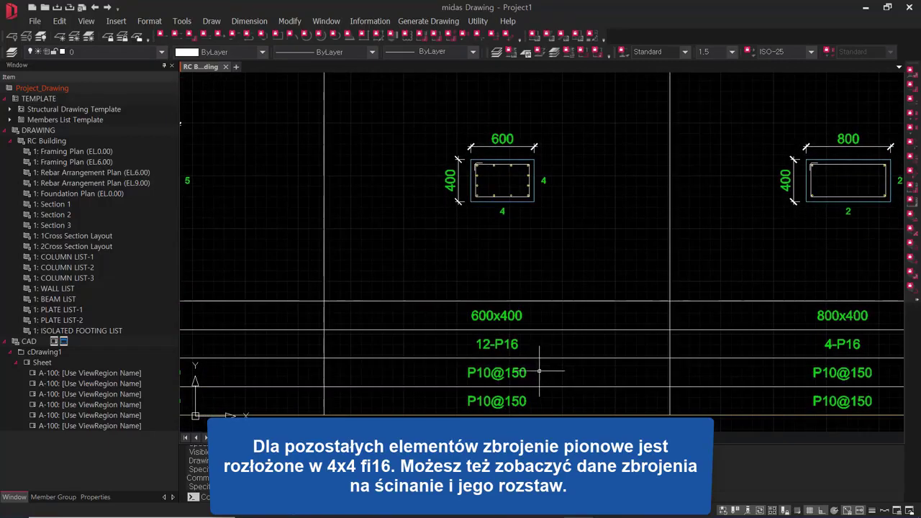
scroll(494, 352, down, 2)
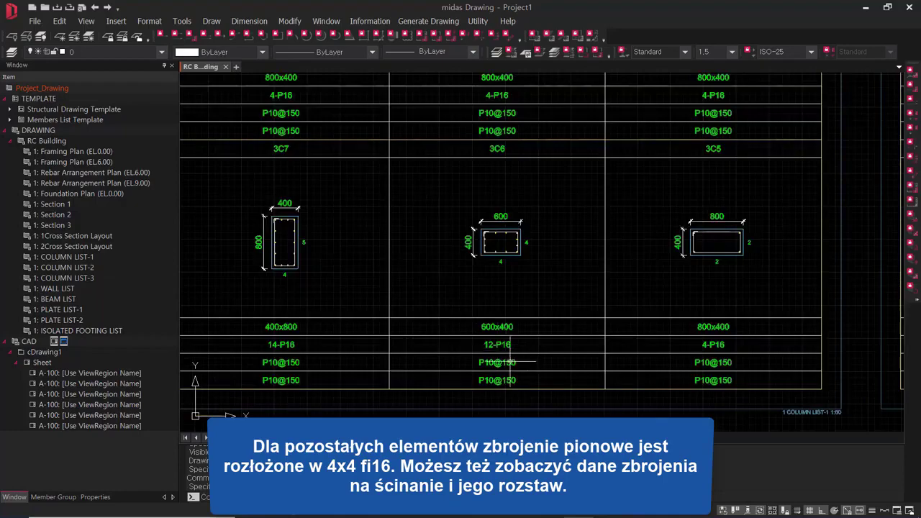
Examine the section drawing and end bar data of wall 4W2 in the WALL LIST
scroll(510, 362, down, 5)
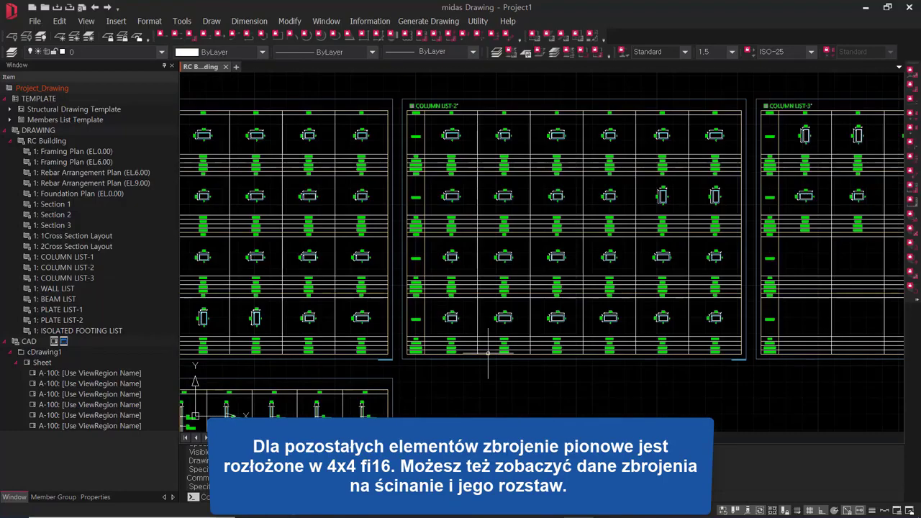
mouse_move(708, 357)
middle_down()
mouse_move(611, 355)
mouse_move(565, 380)
middle_up()
scroll(564, 381, down, 2)
middle_drag(524, 364, 703, 255)
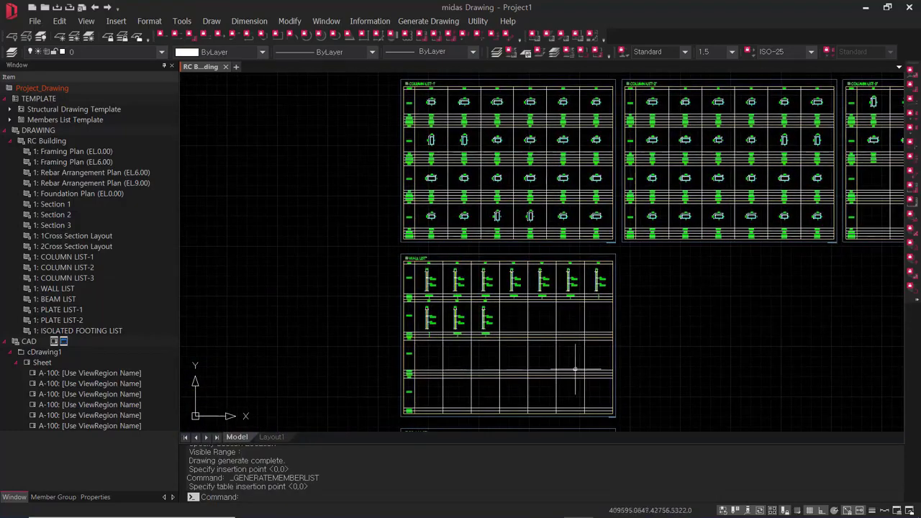
scroll(404, 273, up, 2)
scroll(404, 273, up, 5)
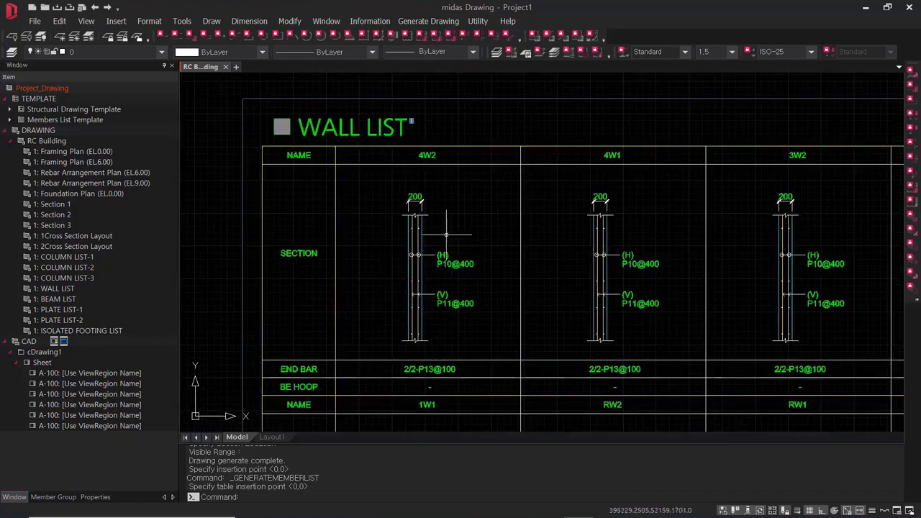
scroll(475, 267, up, 5)
scroll(525, 199, down, 2)
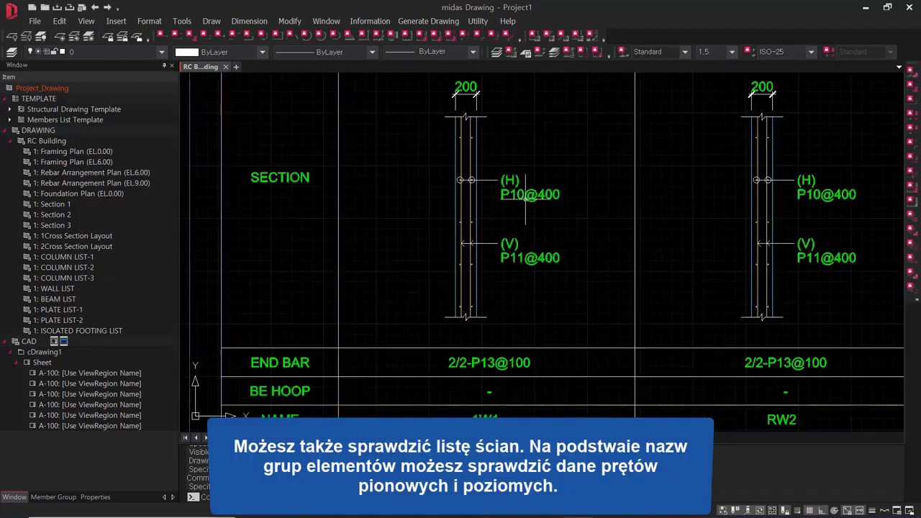
scroll(395, 198, down, 2)
middle_drag(396, 200, 379, 256)
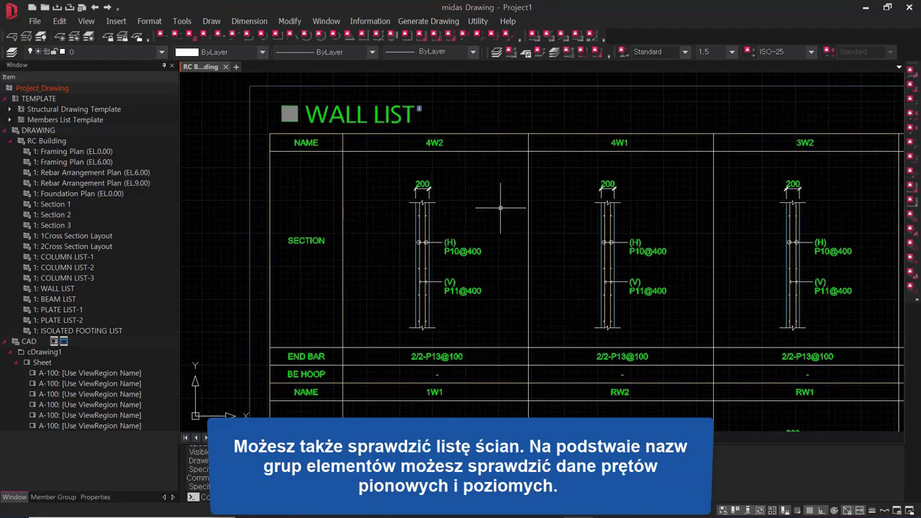
Inspect the horizontal and vertical bar labels of wall 4W2 and the wall entries in the row below, such as 1W1
middle_drag(500, 208, 488, 176)
scroll(390, 285, up, 2)
middle_drag(556, 201, 522, 281)
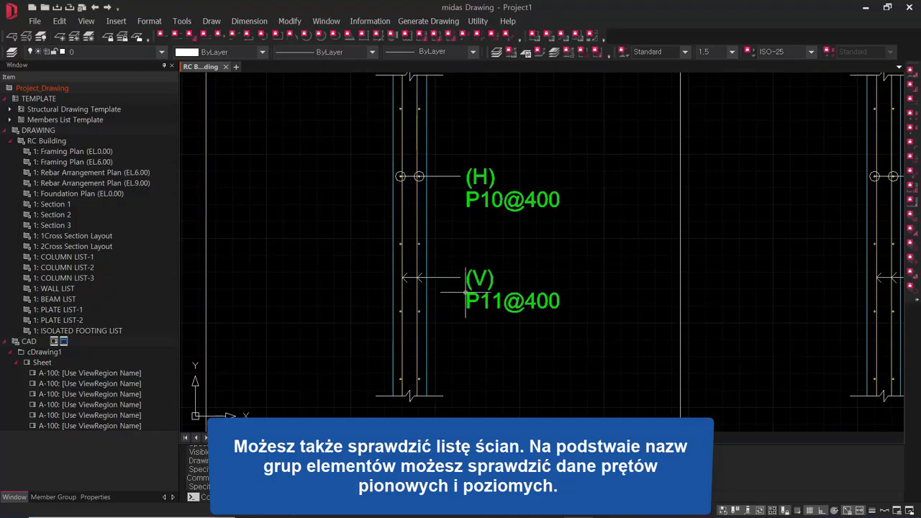
scroll(475, 319, down, 1)
middle_drag(577, 295, 544, 262)
scroll(495, 306, down, 1)
mouse_move(513, 316)
middle_down()
mouse_move(512, 283)
mouse_move(484, 269)
middle_up()
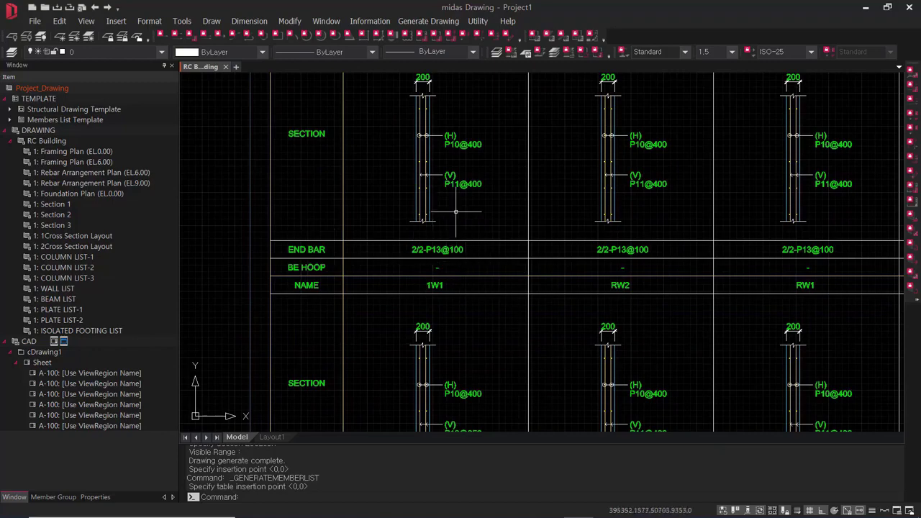
scroll(495, 276, up, 1)
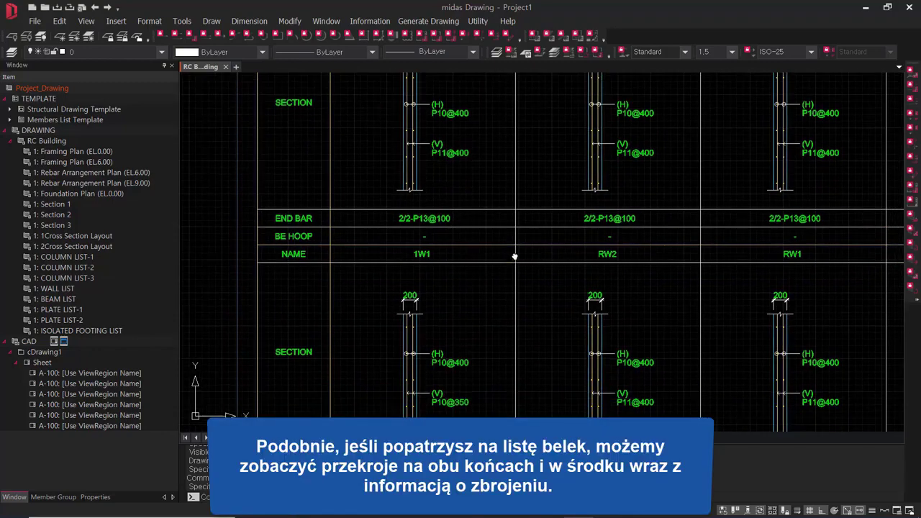
Examine the EXT, CEN and INT sections of beam 4G4 in the BEAM LIST
scroll(680, 306, down, 3)
middle_drag(680, 305, 537, 269)
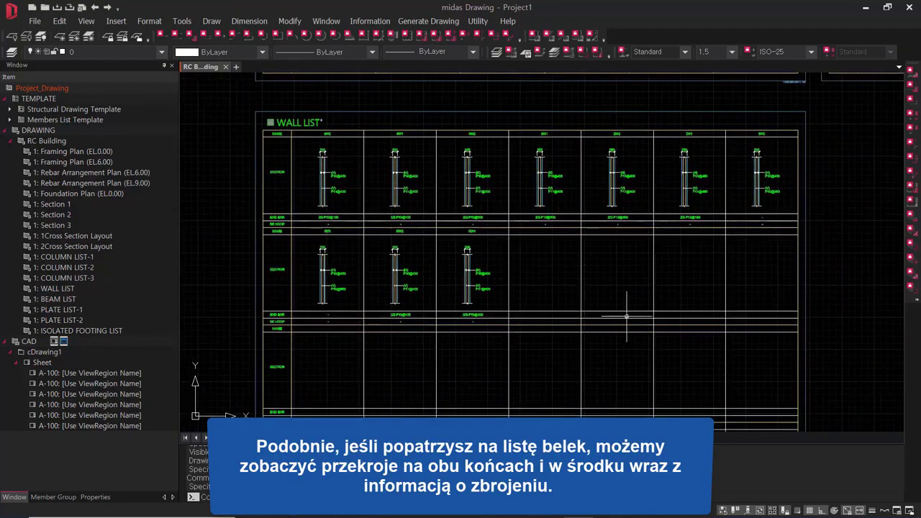
scroll(637, 318, down, 2)
mouse_move(644, 321)
middle_down()
mouse_move(607, 254)
mouse_move(571, 103)
middle_up()
scroll(317, 262, up, 5)
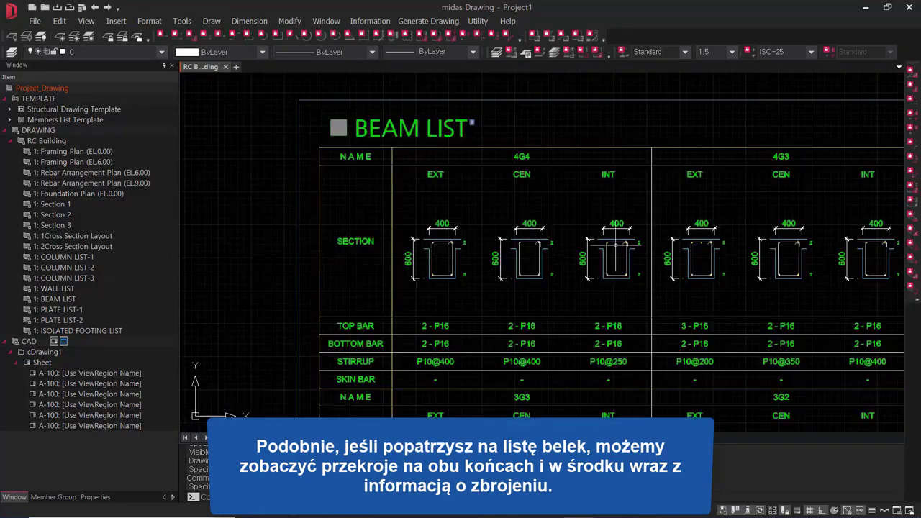
scroll(547, 173, up, 3)
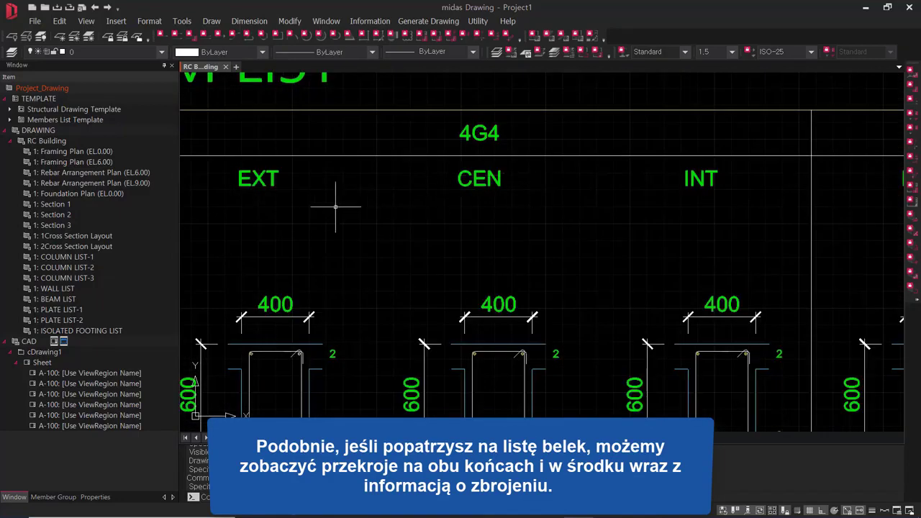
scroll(337, 206, down, 2)
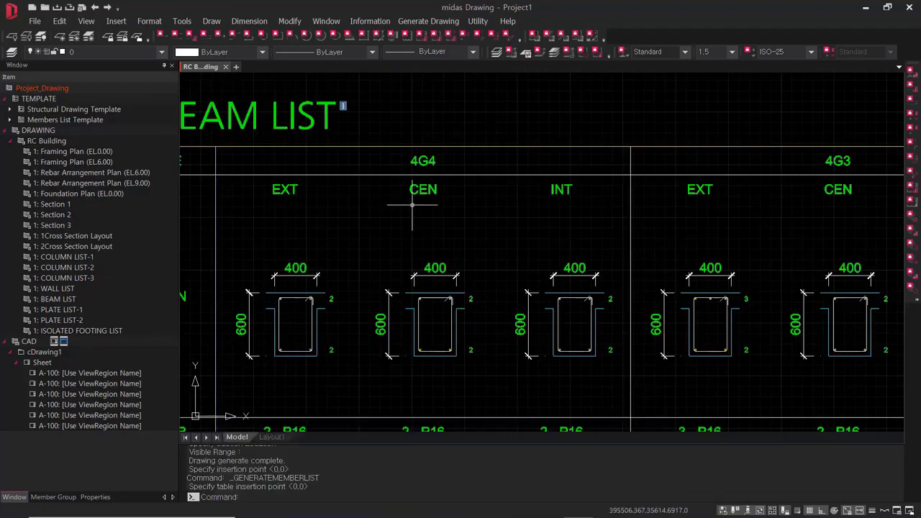
scroll(574, 231, down, 2)
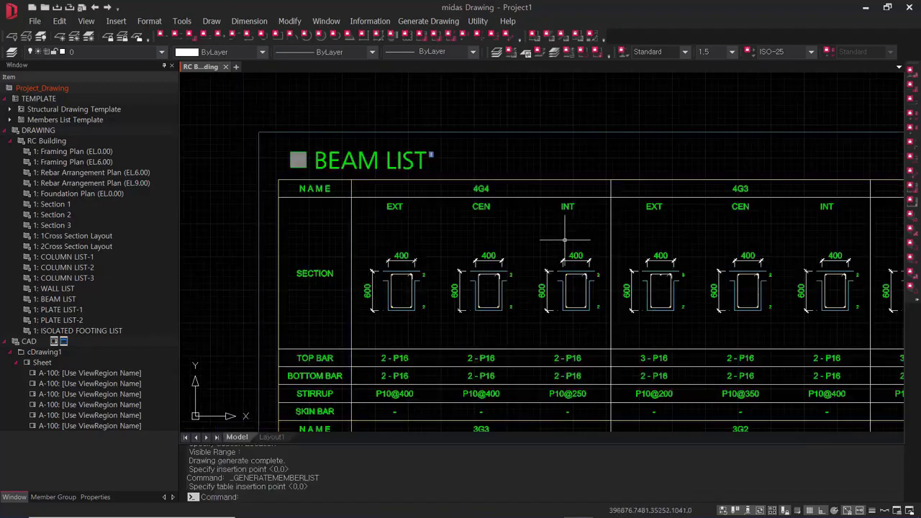
Inspect the top and bottom bar data under the sections of beam 4G4 and its neighbouring beams
mouse_move(591, 315)
middle_down()
mouse_move(568, 248)
mouse_move(539, 238)
middle_up()
scroll(582, 230, up, 3)
scroll(602, 233, down, 1)
middle_drag(778, 222, 344, 234)
middle_drag(610, 239, 468, 237)
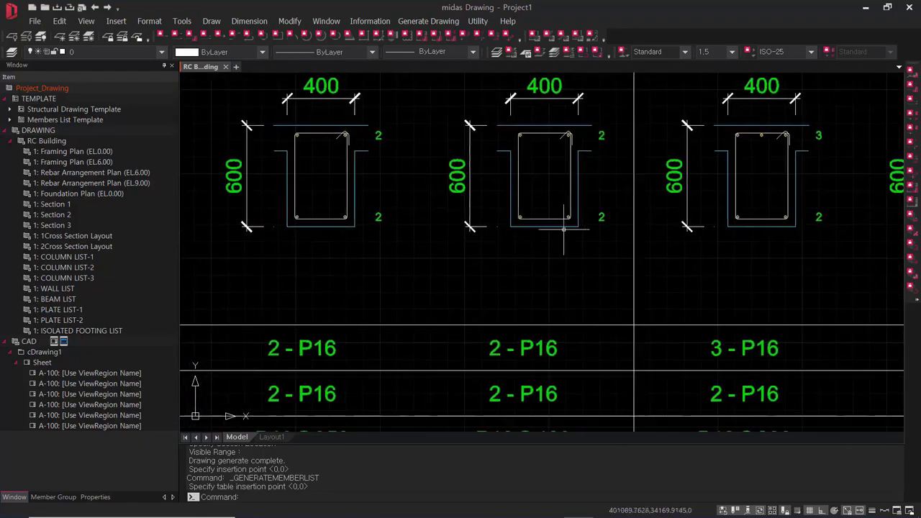
scroll(567, 230, down, 2)
middle_drag(666, 254, 650, 242)
Examine the horizontal and inclined plate detail in PLATE LIST-1 and the overall layout of both plate lists
scroll(649, 242, down, 5)
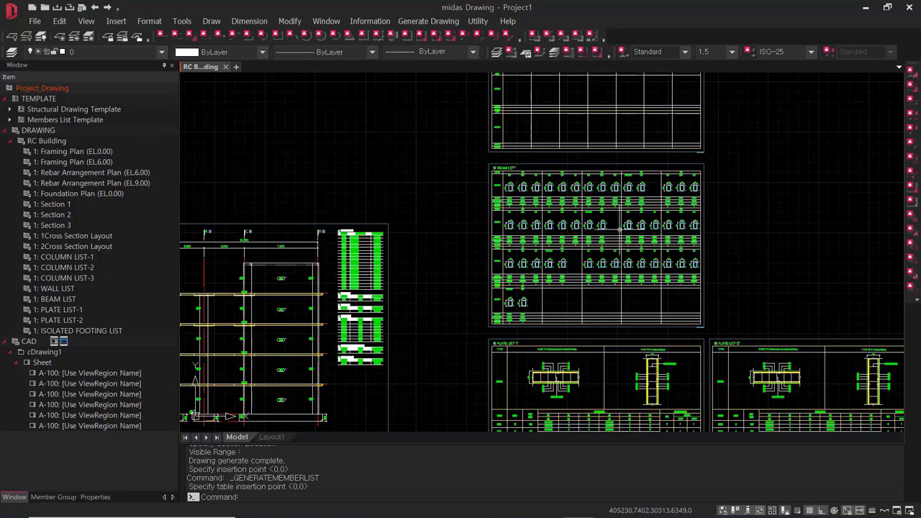
scroll(419, 265, up, 3)
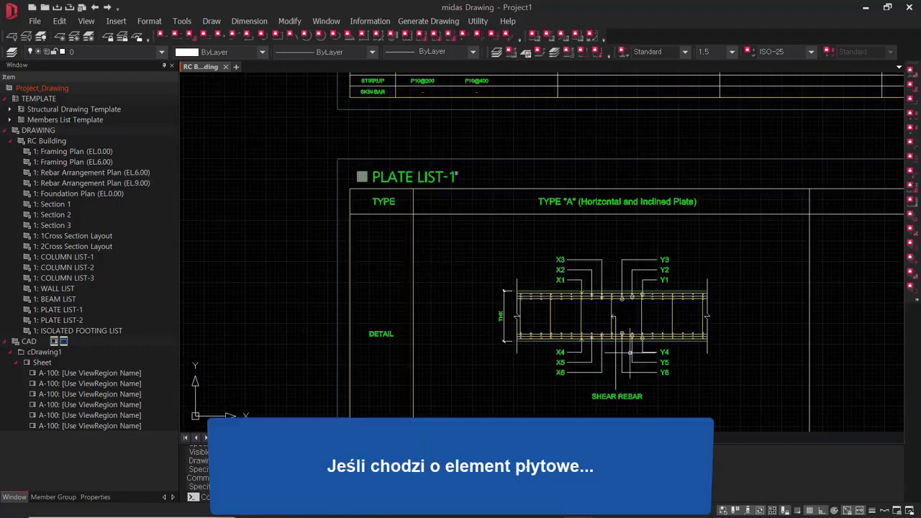
middle_drag(631, 350, 583, 301)
scroll(644, 297, down, 2)
middle_drag(780, 328, 407, 222)
scroll(442, 227, down, 4)
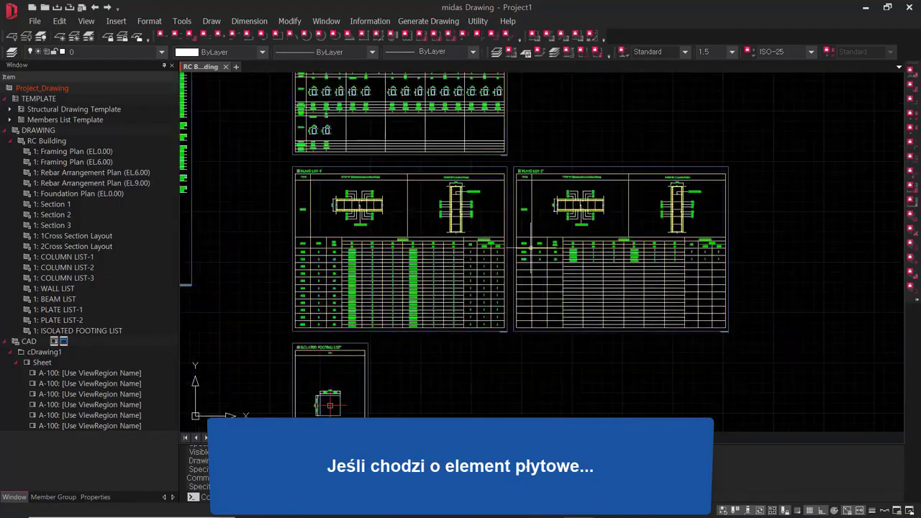
Read the thickness and main rebar tables for the plates in PLATE LIST-1 and PLATE LIST-2
scroll(367, 270, up, 4)
scroll(353, 249, up, 1)
middle_drag(352, 249, 491, 301)
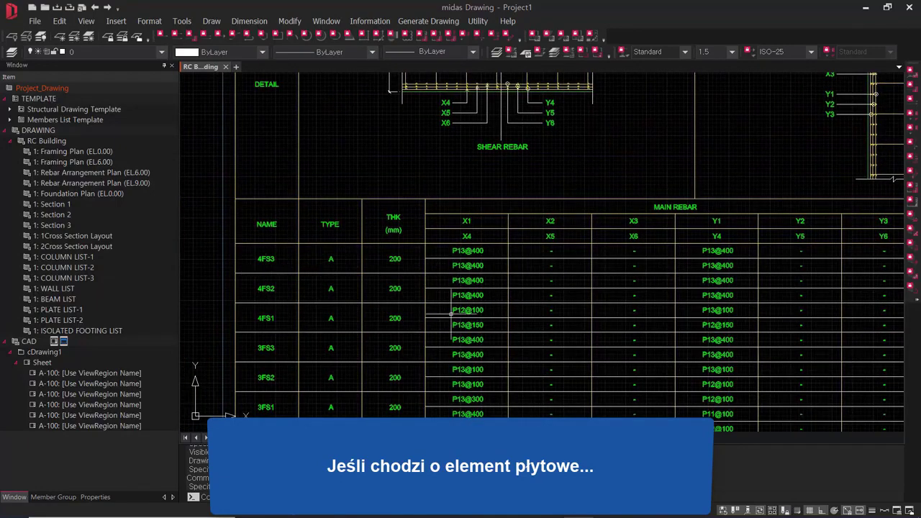
scroll(452, 314, down, 2)
mouse_move(715, 321)
middle_down()
mouse_move(646, 331)
mouse_move(385, 319)
mouse_move(396, 315)
middle_up()
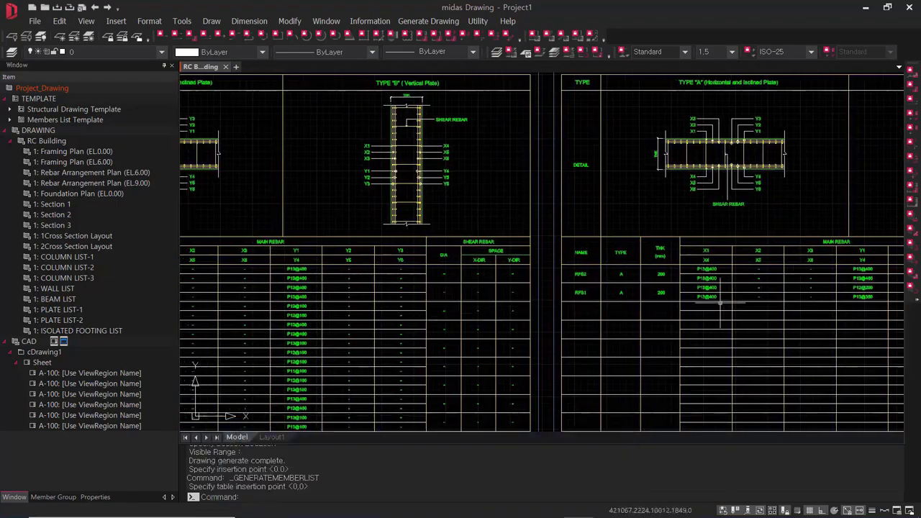
middle_drag(787, 276, 513, 338)
middle_drag(585, 327, 639, 233)
scroll(631, 233, down, 4)
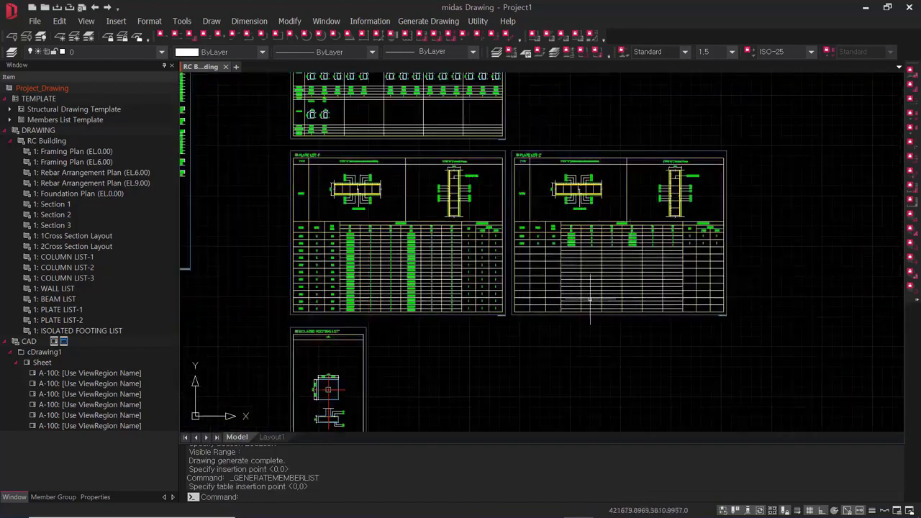
Examine the footing section in the ISOLATED FOOTING LIST and its table of size, top and bottom rebar and bearing capacity
middle_drag(587, 305, 634, 215)
scroll(362, 293, up, 4)
middle_drag(401, 272, 419, 84)
middle_drag(441, 267, 435, 291)
scroll(481, 366, up, 3)
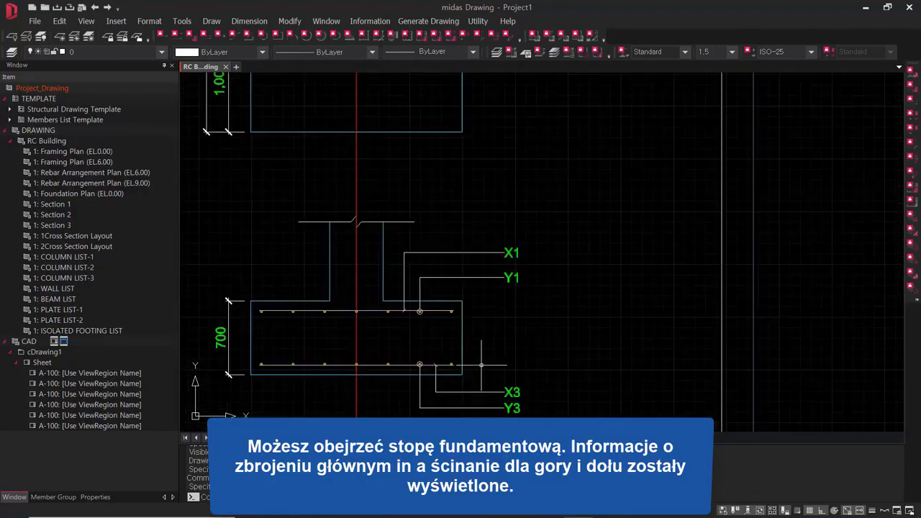
mouse_move(483, 365)
middle_down()
mouse_move(524, 200)
mouse_move(533, 106)
middle_up()
scroll(534, 105, down, 4)
scroll(493, 257, up, 4)
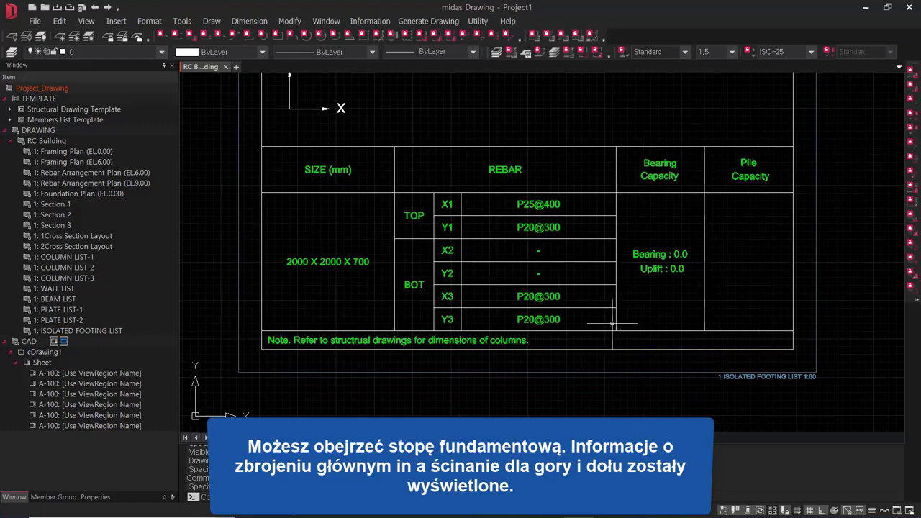
scroll(613, 323, down, 2)
scroll(615, 326, up, 2)
scroll(616, 326, down, 2)
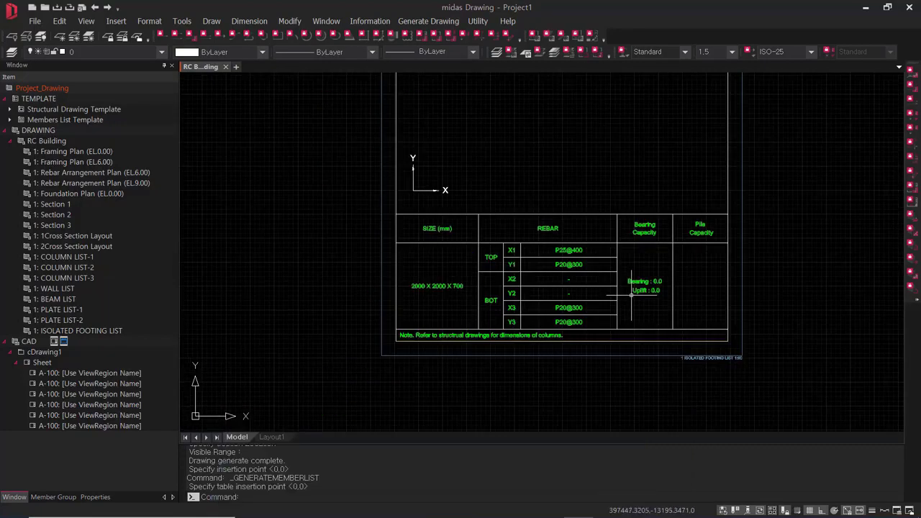
Survey the generated sections and member lists together, and review the available drawing generation commands
scroll(582, 361, down, 2)
scroll(581, 362, down, 3)
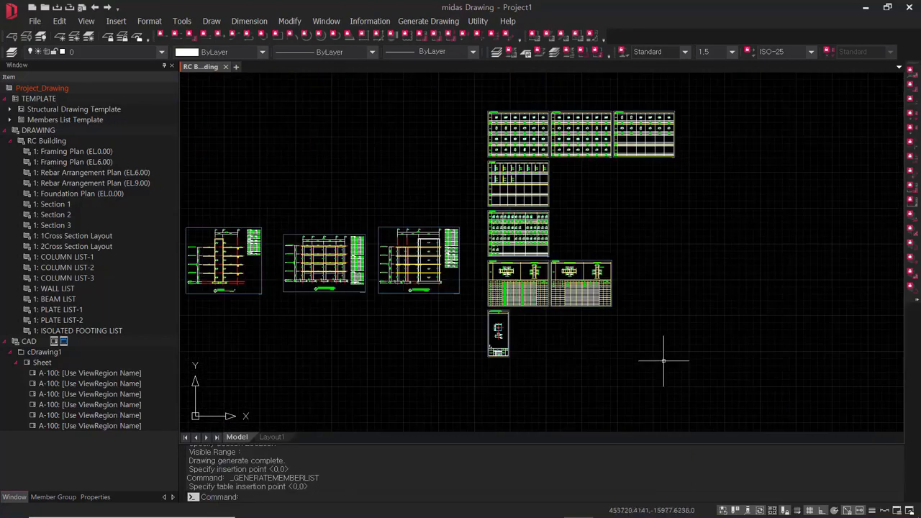
scroll(655, 346, down, 1)
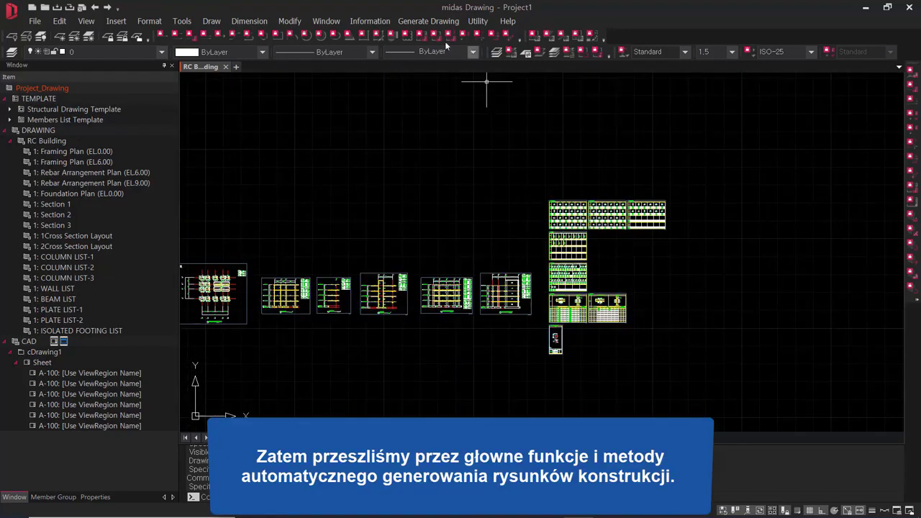
click(435, 22)
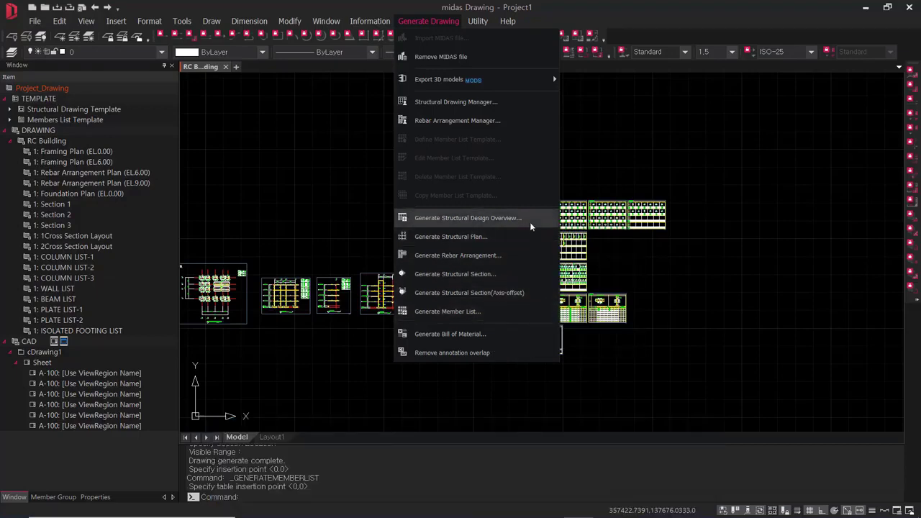
click(313, 380)
click(400, 380)
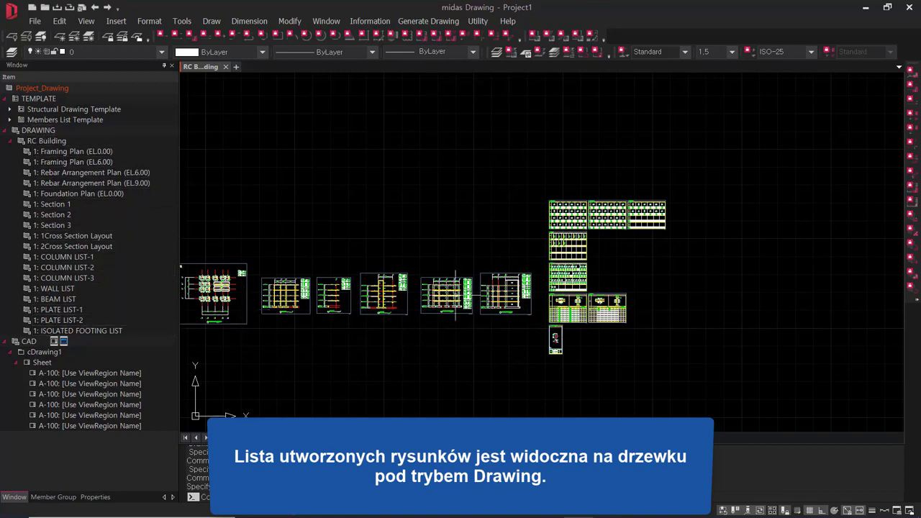
Review the complete row of generated drawings and their entries under RC Building in the project tree
middle_drag(491, 339, 582, 316)
scroll(522, 329, down, 1)
scroll(418, 327, down, 1)
middle_drag(418, 327, 572, 329)
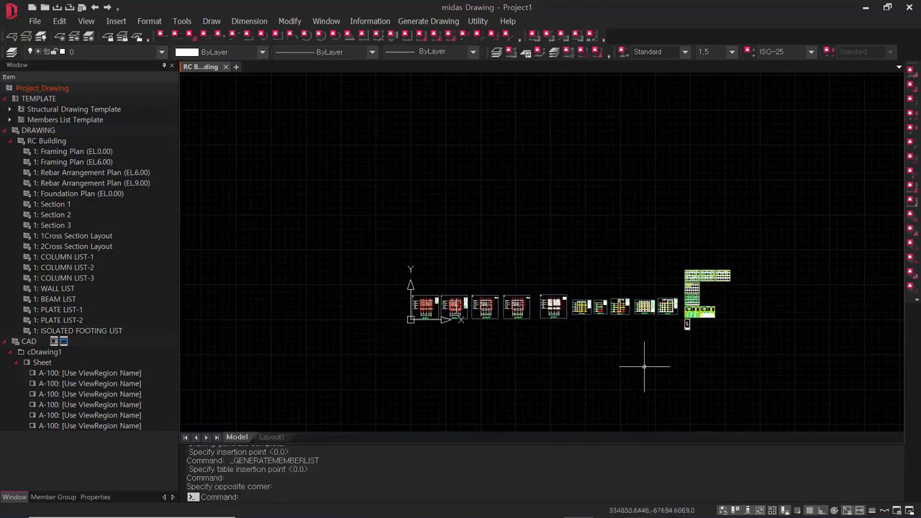
click(72, 162)
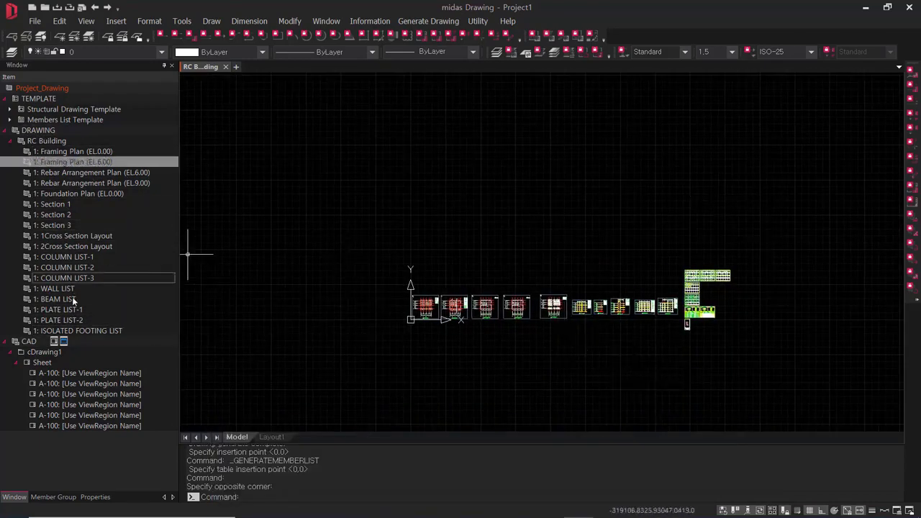
shift+click(77, 331)
click(266, 255)
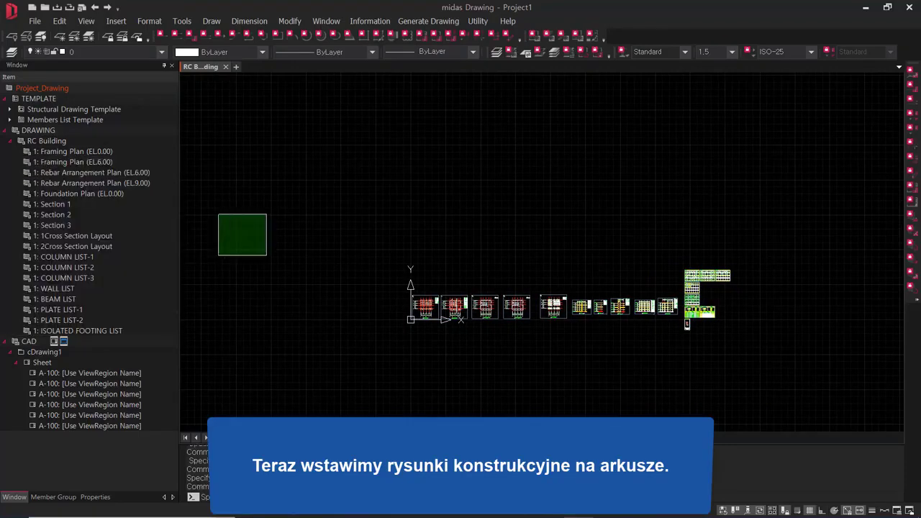
click(300, 273)
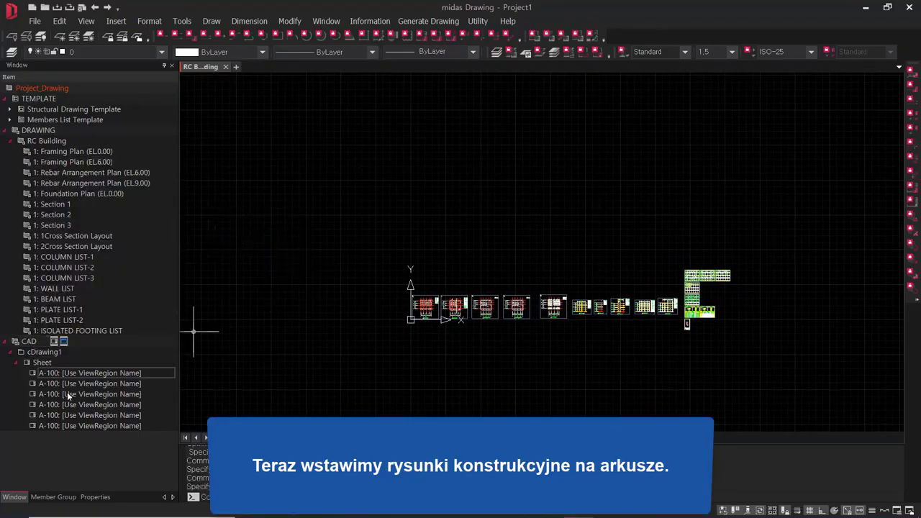
Switch the project to CAD mode to show the cDrawing1 sheets
click(48, 342)
double_click(38, 342)
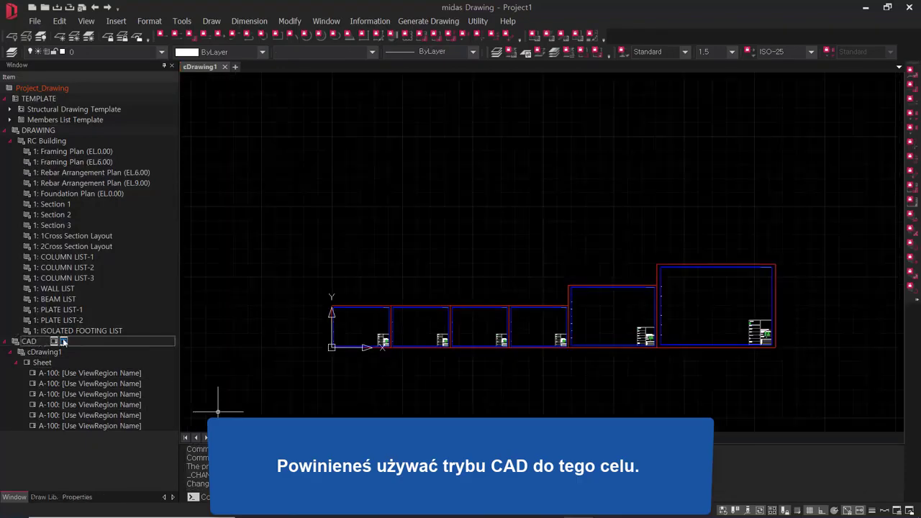
Insert all RC Building drawings, from Framing Plan (EL.0.00) through ISOLATED FOOTING LIST, into cDrawing1 above the row of sheets
scroll(559, 356, down, 4)
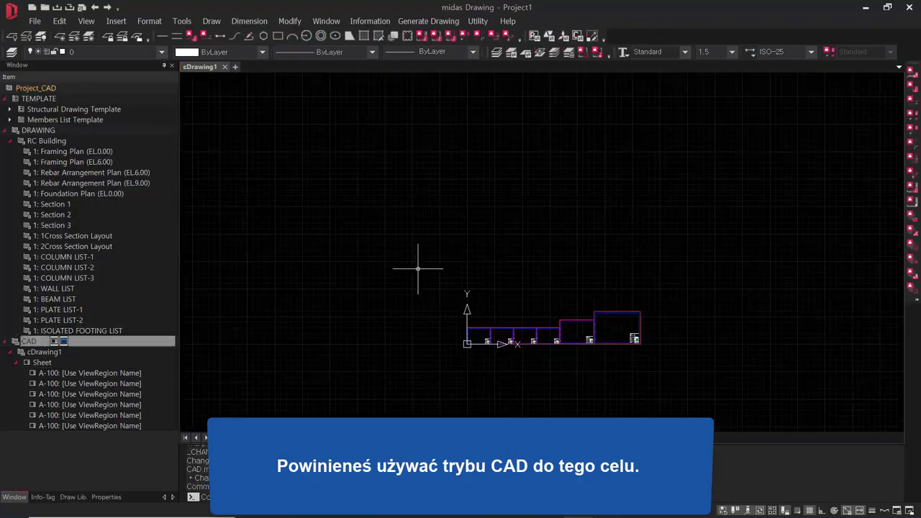
scroll(511, 326, up, 3)
scroll(594, 366, down, 2)
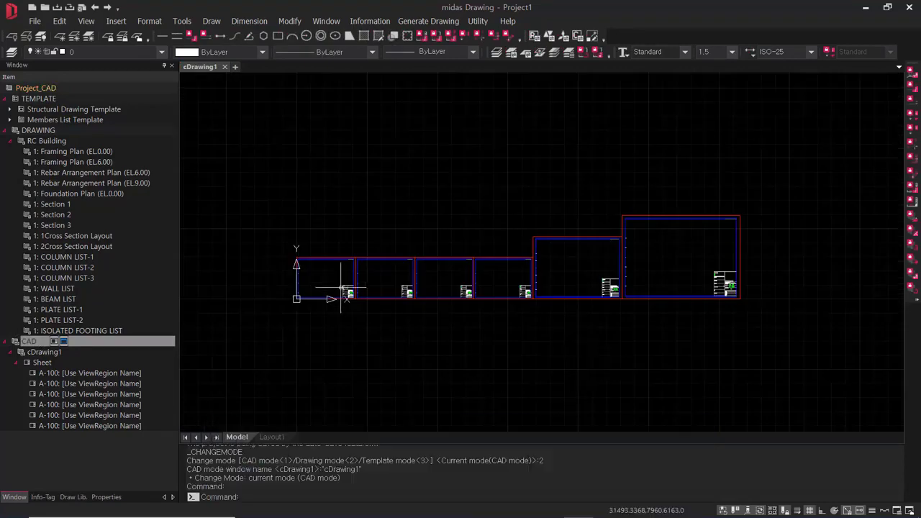
click(85, 162)
click(84, 151)
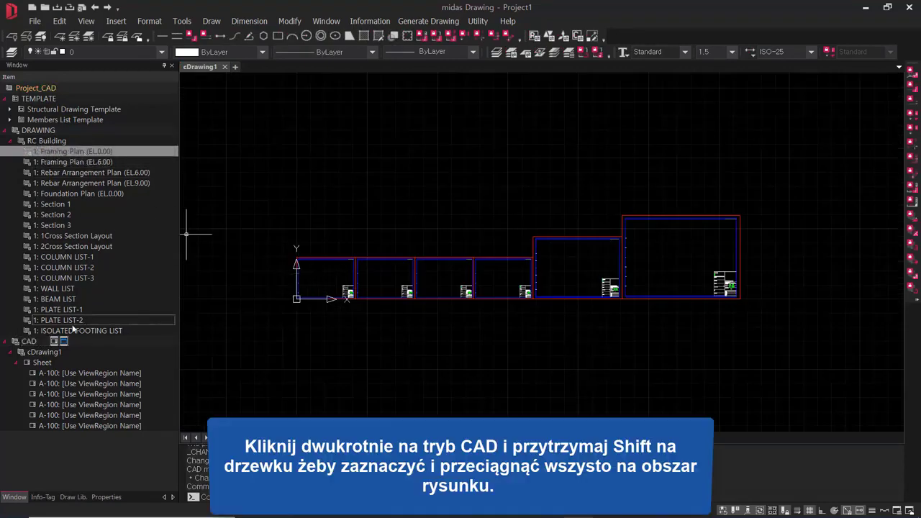
shift+click(77, 331)
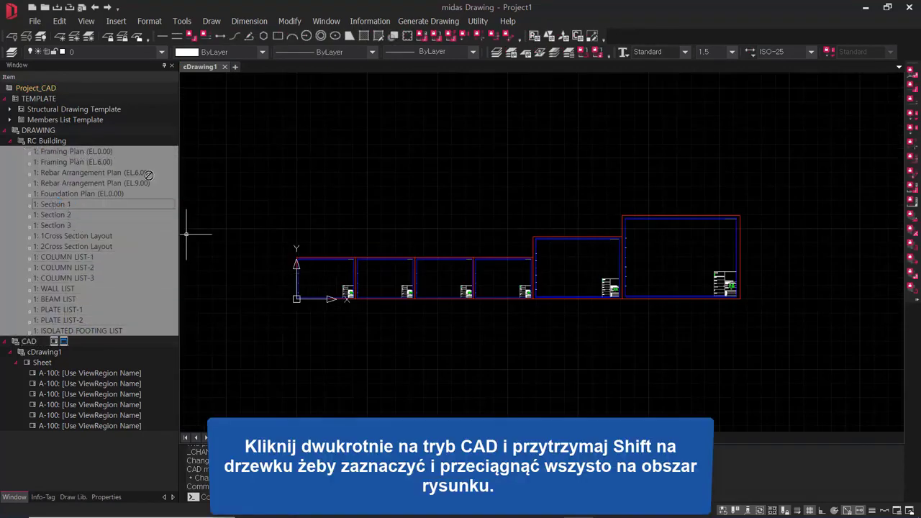
drag(352, 153, 350, 149)
scroll(310, 151, down, 4)
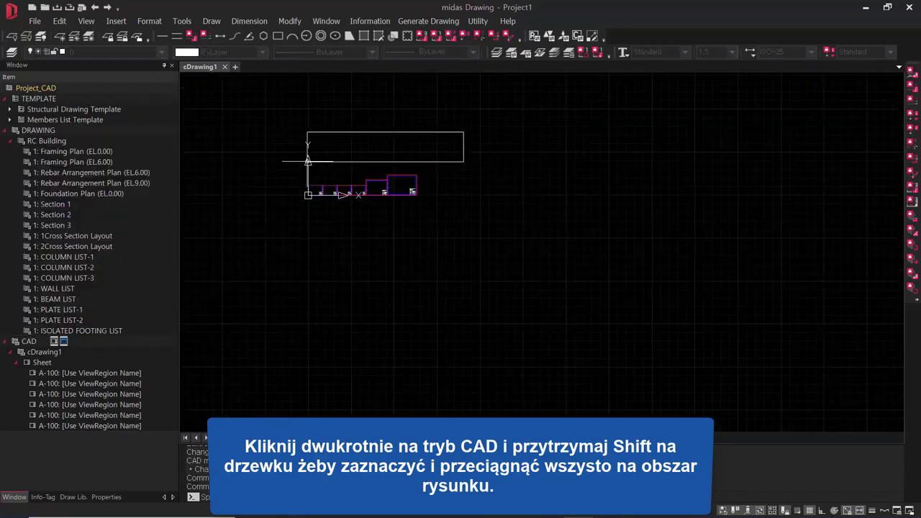
middle_drag(349, 189, 383, 237)
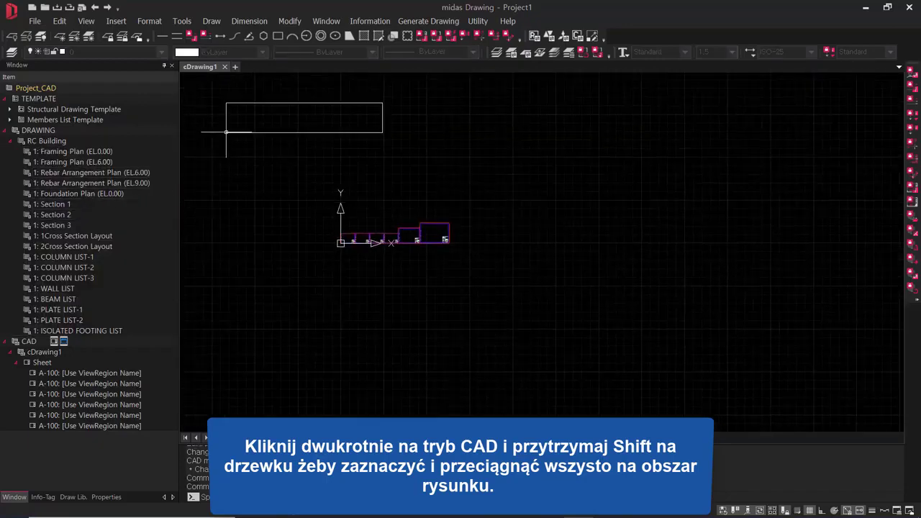
scroll(342, 216, up, 4)
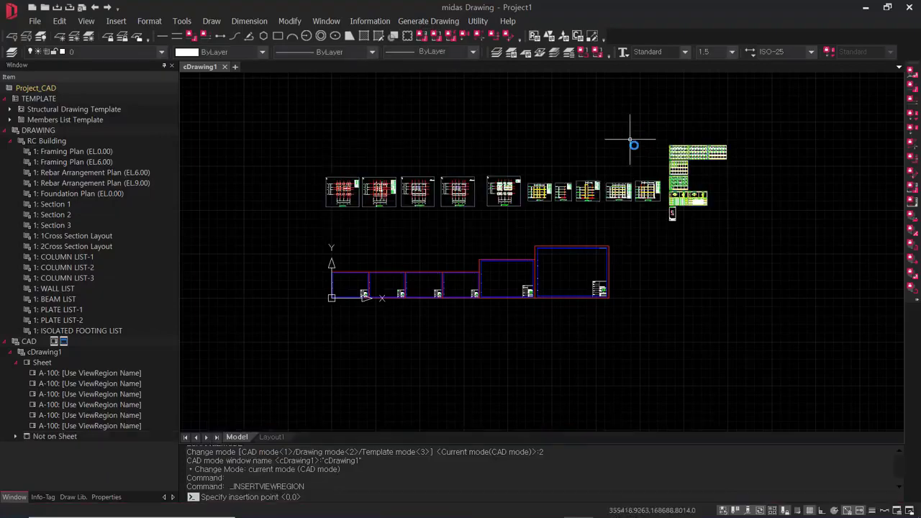
Inspect the inserted drawings above the sheets, looking closely at the first framing plan
scroll(332, 206, up, 1)
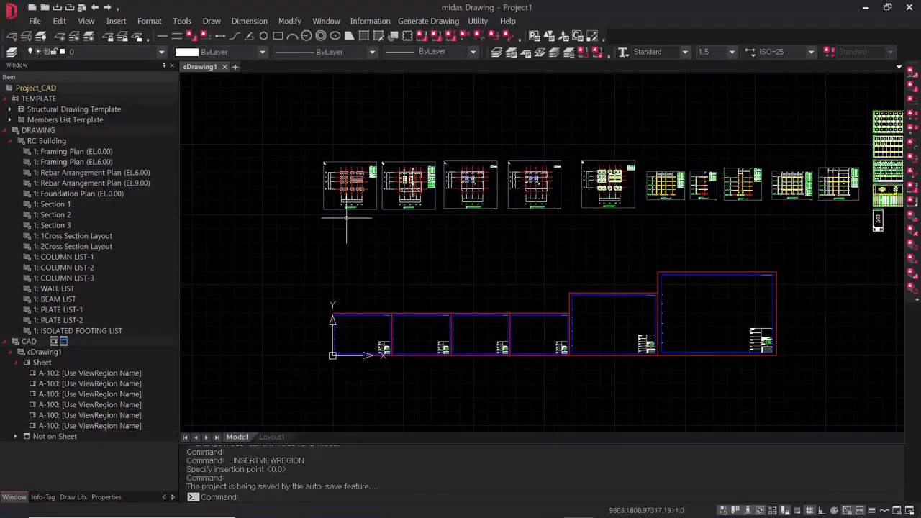
middle_drag(344, 206, 340, 203)
key(Escape)
key(Escape)
key(Escape)
scroll(337, 176, up, 1)
scroll(331, 192, up, 1)
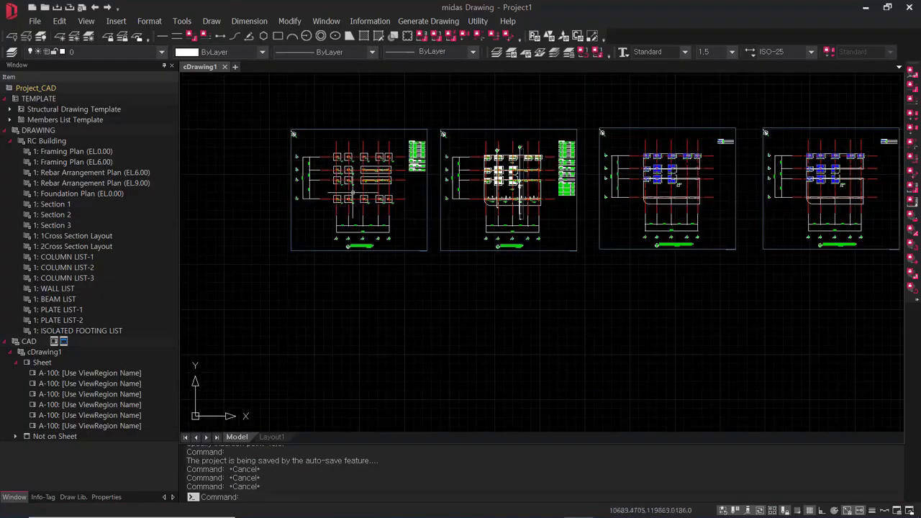
scroll(359, 253, up, 3)
scroll(396, 244, up, 1)
scroll(461, 266, down, 5)
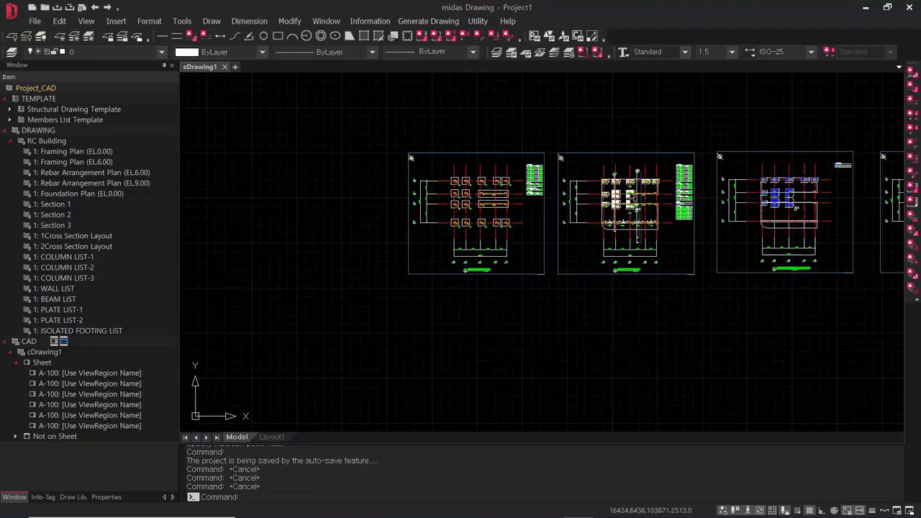
Move the first framing plan from the row of inserted drawings onto the first empty sheet, at the coordinate origin
key(Escape)
key(Escape)
text(m)
key(Return)
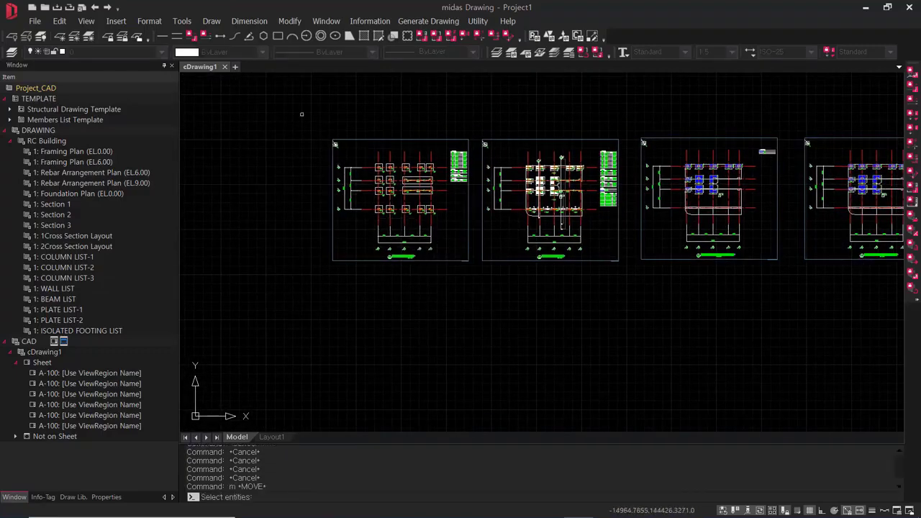
click(303, 114)
click(481, 306)
key(Return)
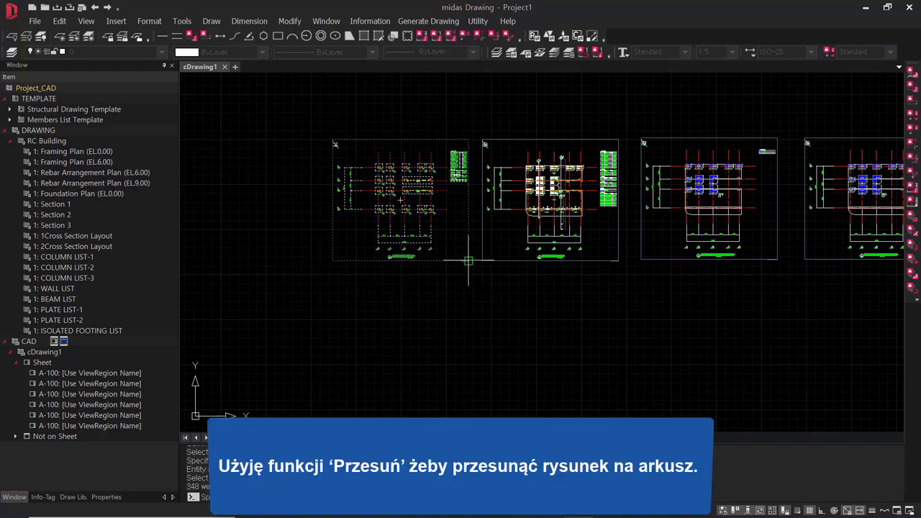
click(468, 260)
scroll(467, 343, down, 4)
middle_drag(466, 342, 441, 187)
scroll(441, 280, up, 6)
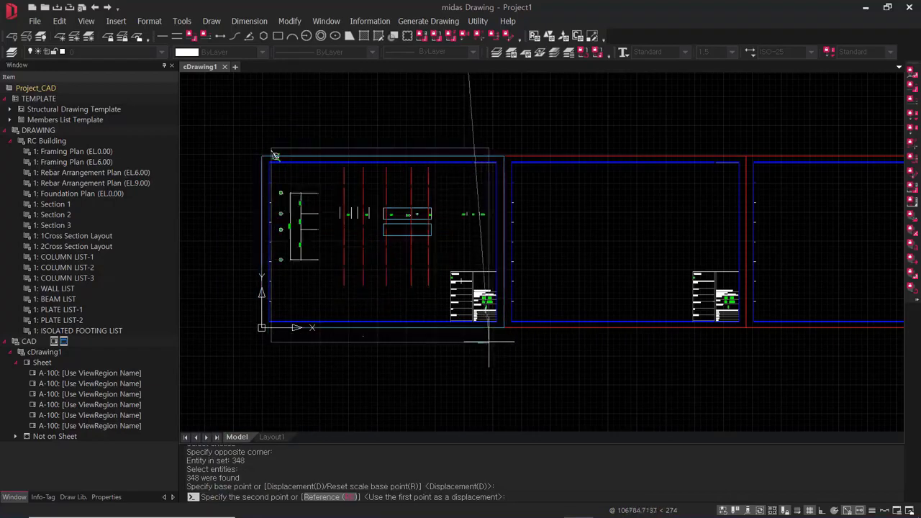
click(276, 156)
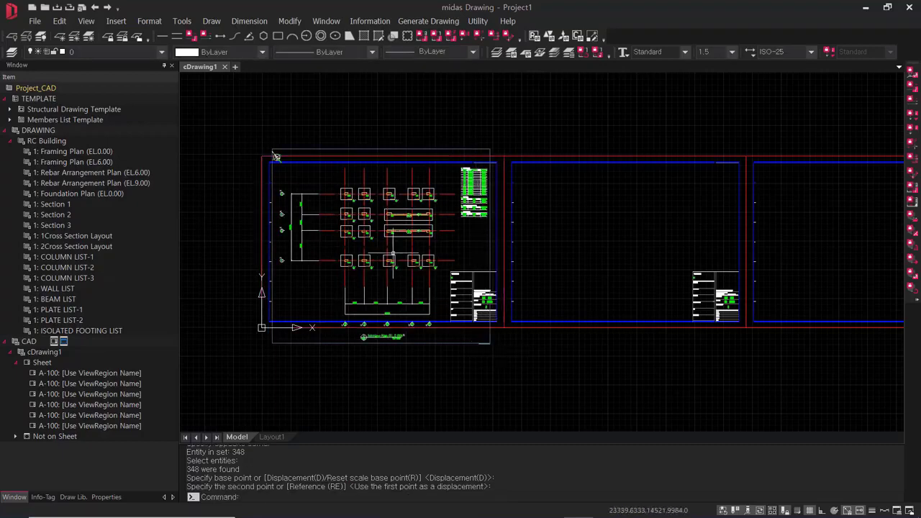
Move the Foundation Plan (EL.0.00) from the row of drawings onto the A3 1/150 sheet
scroll(467, 343, up, 4)
scroll(467, 344, down, 8)
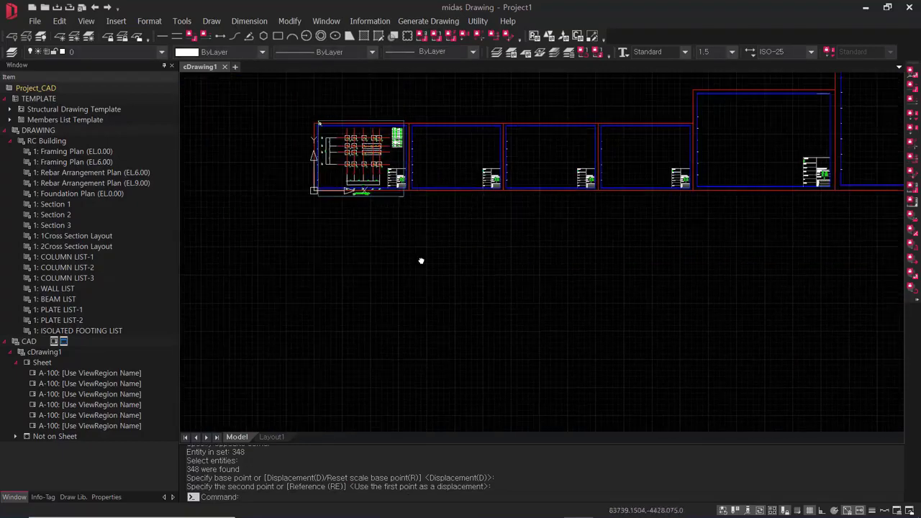
scroll(487, 235, up, 2)
scroll(403, 309, down, 2)
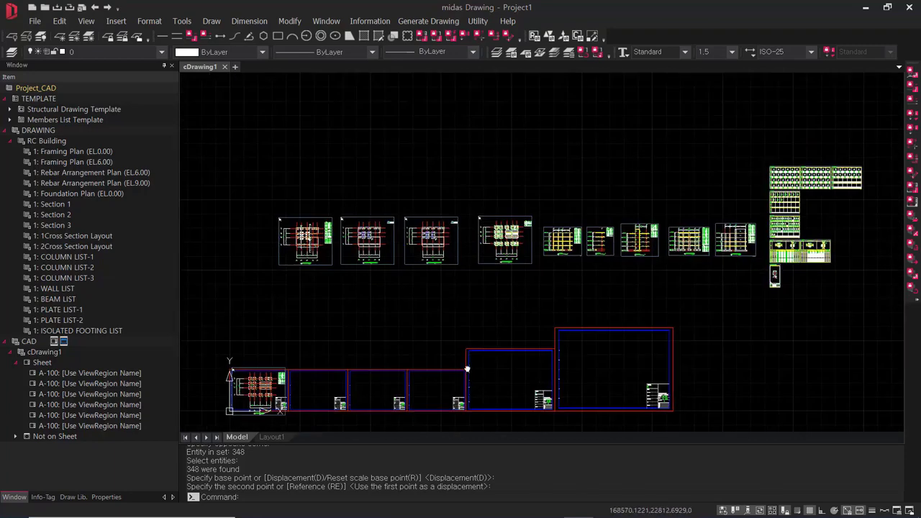
click(464, 196)
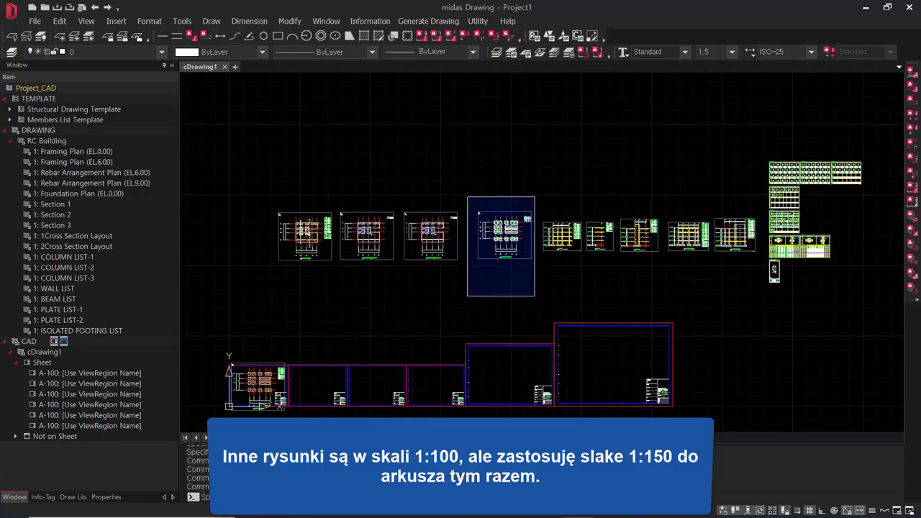
click(538, 298)
key(Escape)
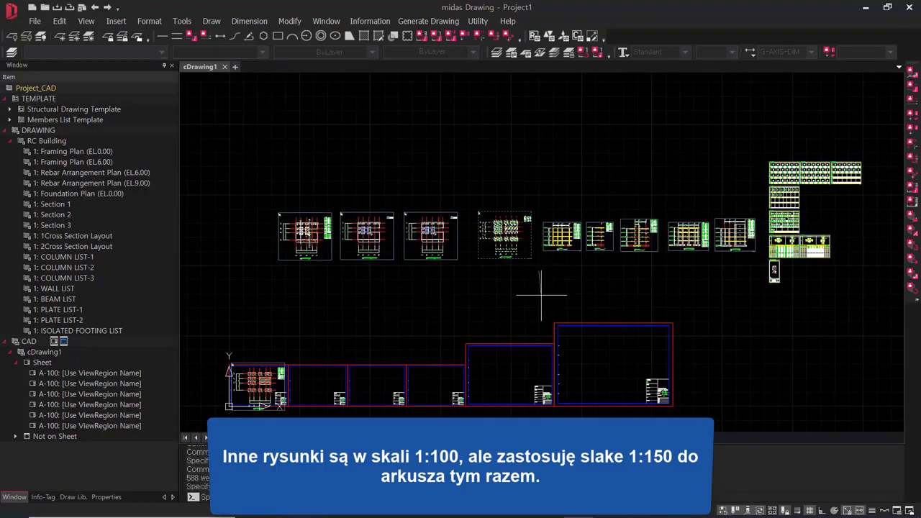
scroll(538, 302, down, 2)
scroll(539, 299, up, 5)
scroll(516, 271, up, 2)
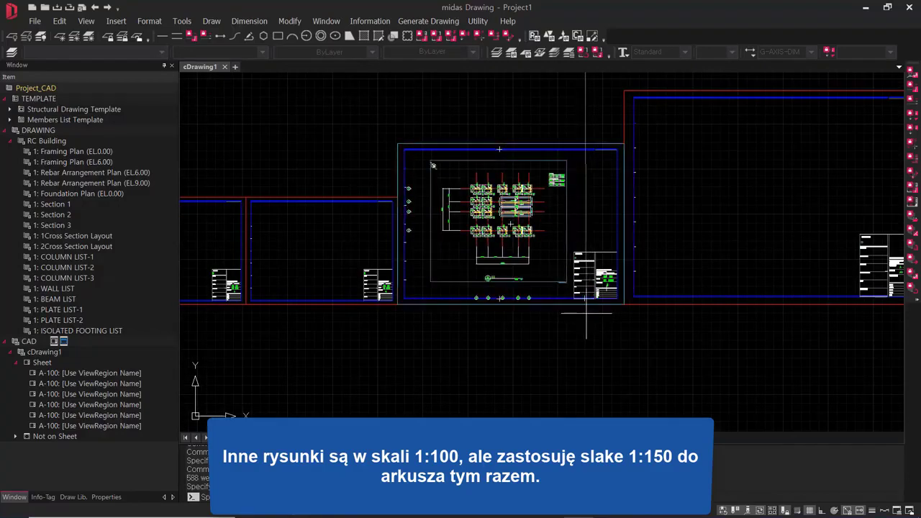
click(589, 313)
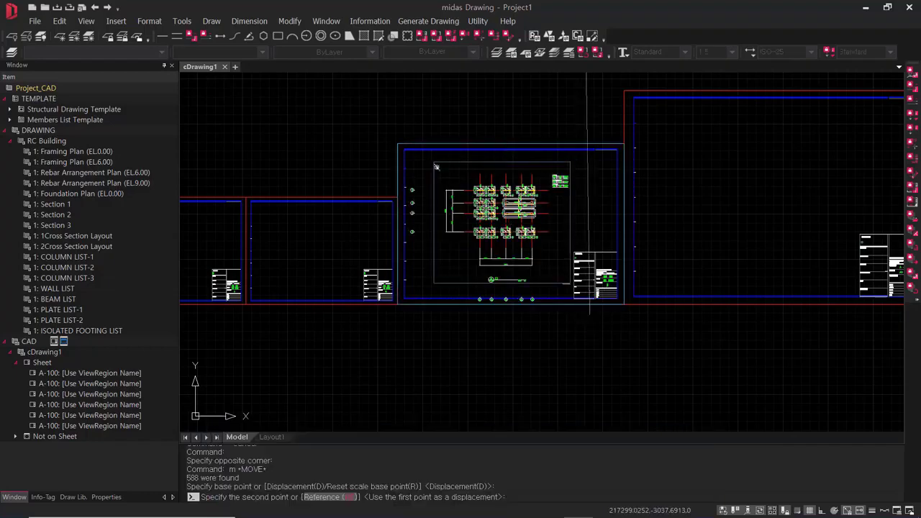
Examine the scale label, dimensions, footing details and wall and footing lists of the Foundation Plan (EL.0.00) on its sheet
scroll(554, 244, up, 3)
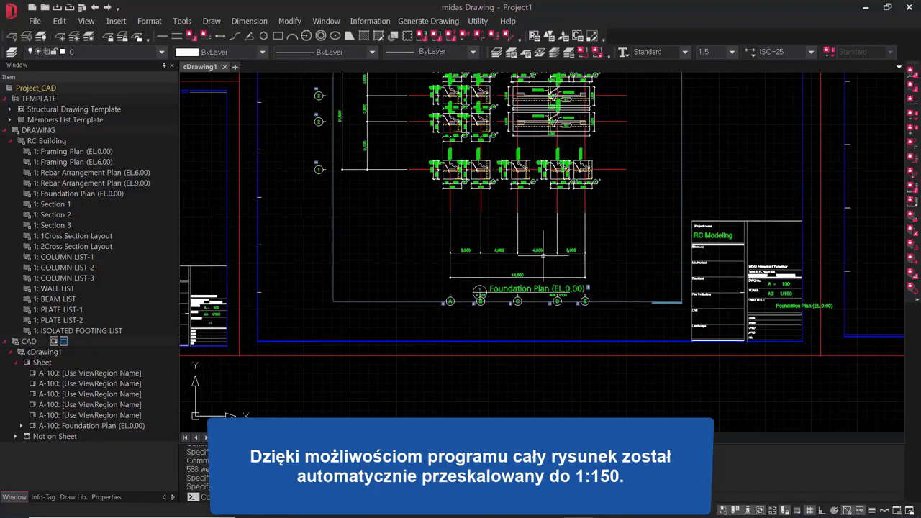
scroll(539, 309, up, 3)
scroll(604, 290, up, 3)
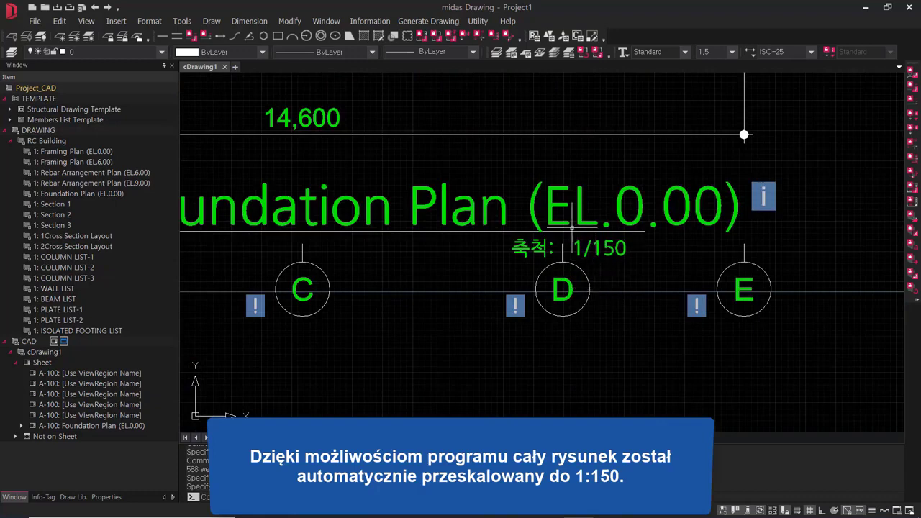
scroll(626, 254, down, 2)
scroll(783, 282, down, 4)
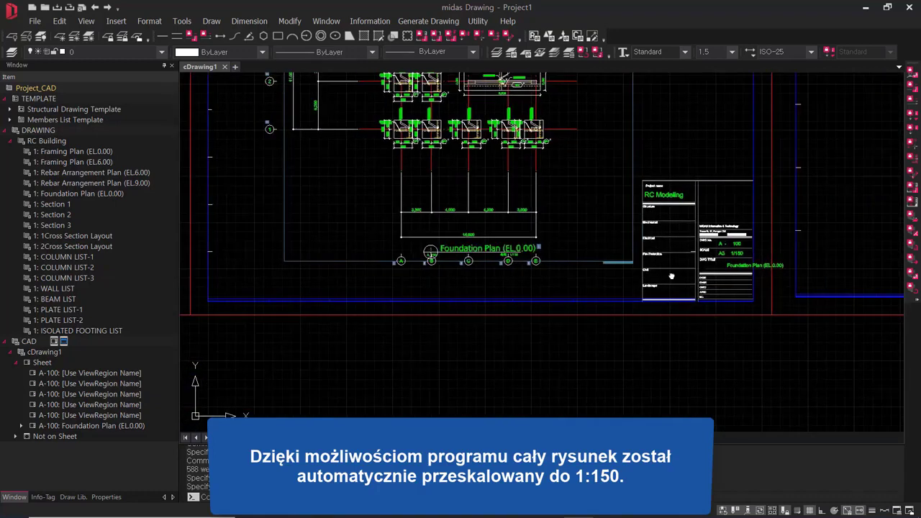
scroll(714, 251, up, 5)
middle_drag(484, 249, 819, 283)
scroll(498, 291, down, 3)
middle_drag(529, 287, 550, 414)
scroll(623, 155, up, 5)
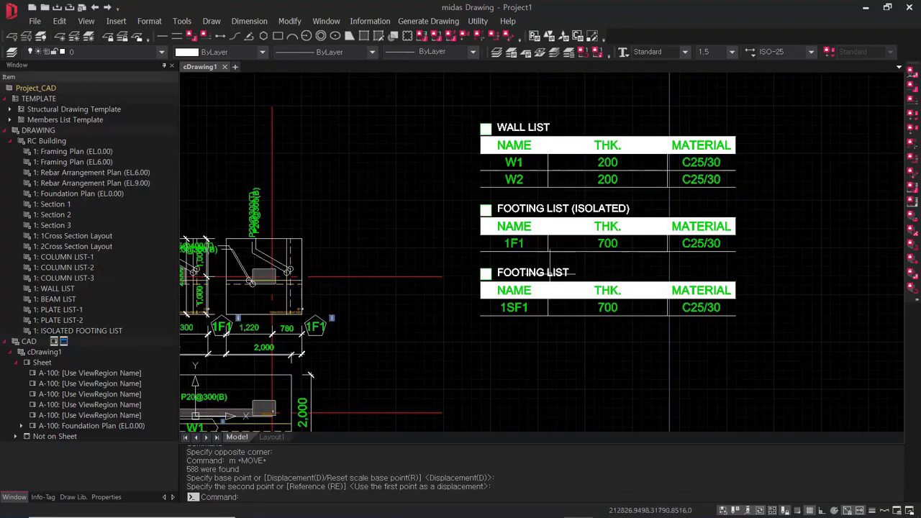
scroll(518, 259, down, 6)
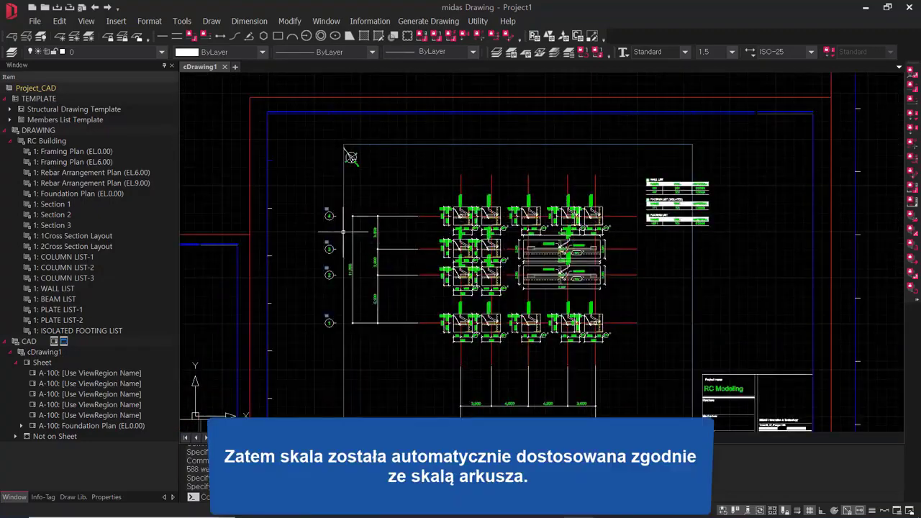
scroll(556, 227, up, 4)
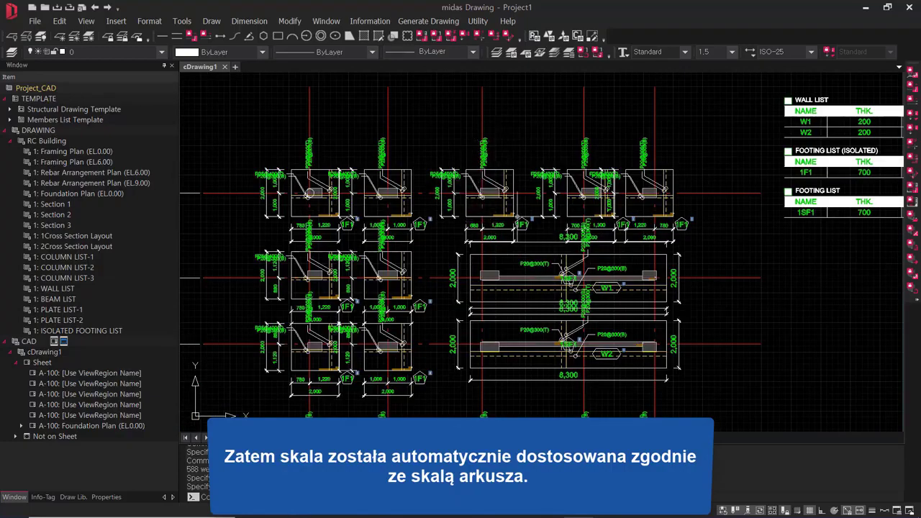
scroll(650, 266, down, 3)
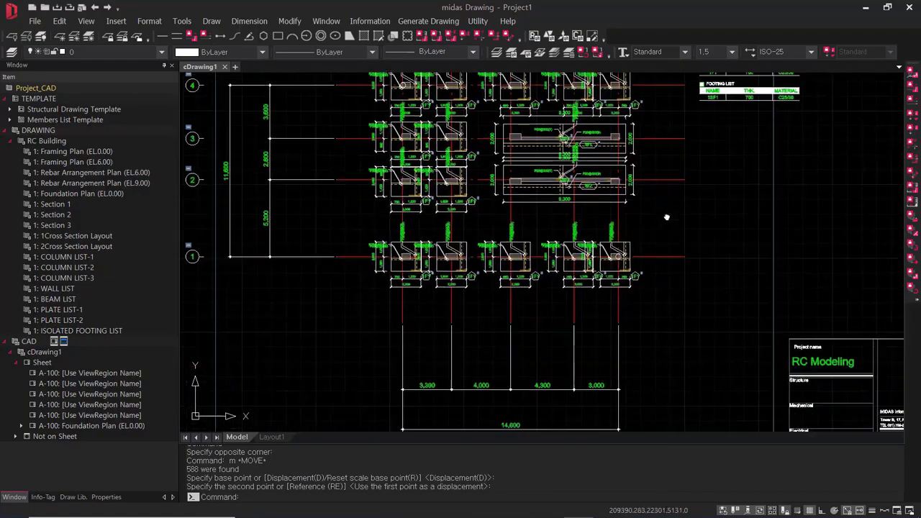
scroll(679, 227, down, 3)
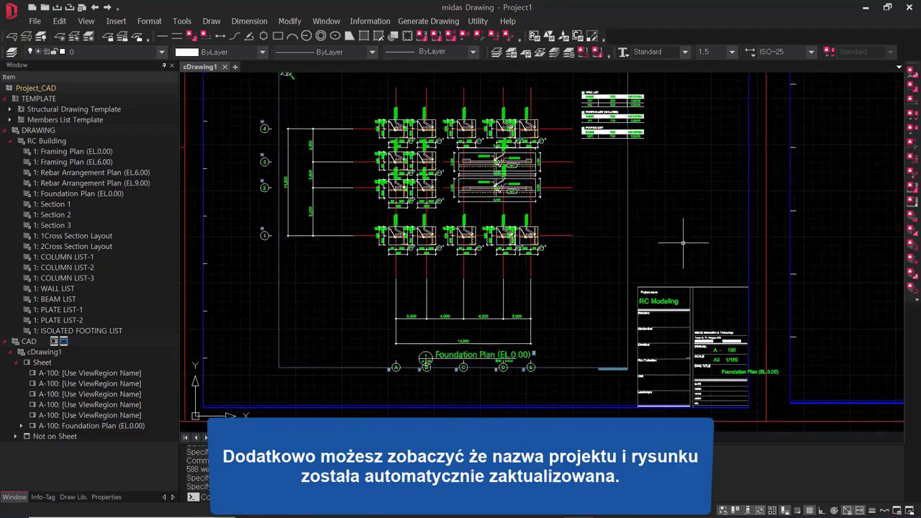
Examine the project name, scale and drawing title in the title block of the Foundation Plan sheet
scroll(757, 321, down, 2)
scroll(713, 381, down, 3)
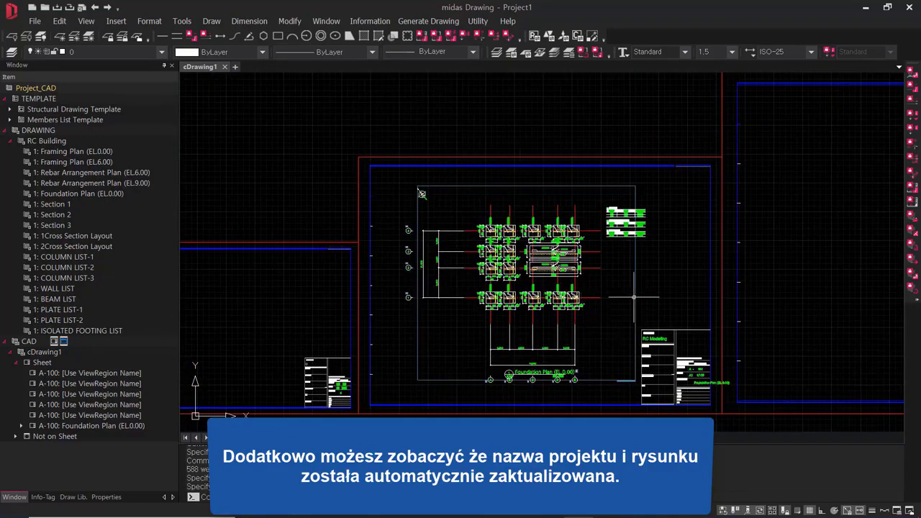
middle_drag(702, 297, 660, 269)
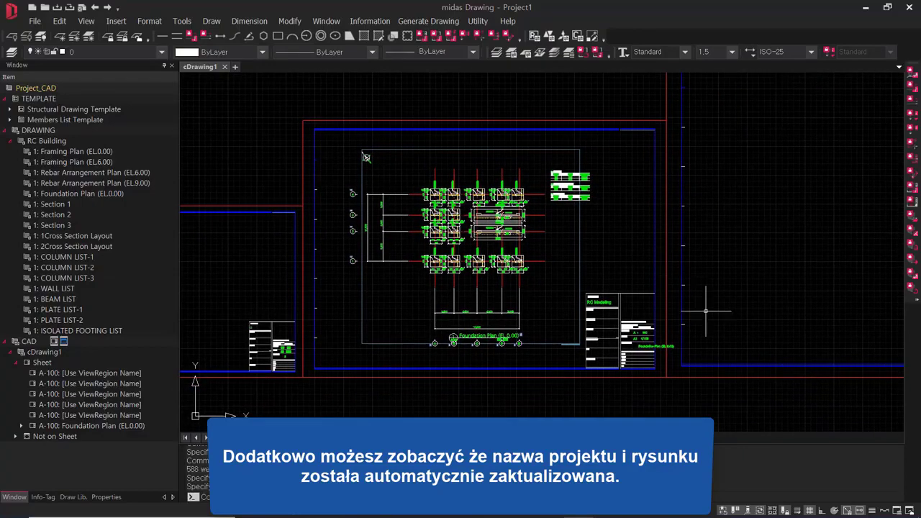
middle_drag(707, 311, 680, 298)
scroll(590, 310, up, 4)
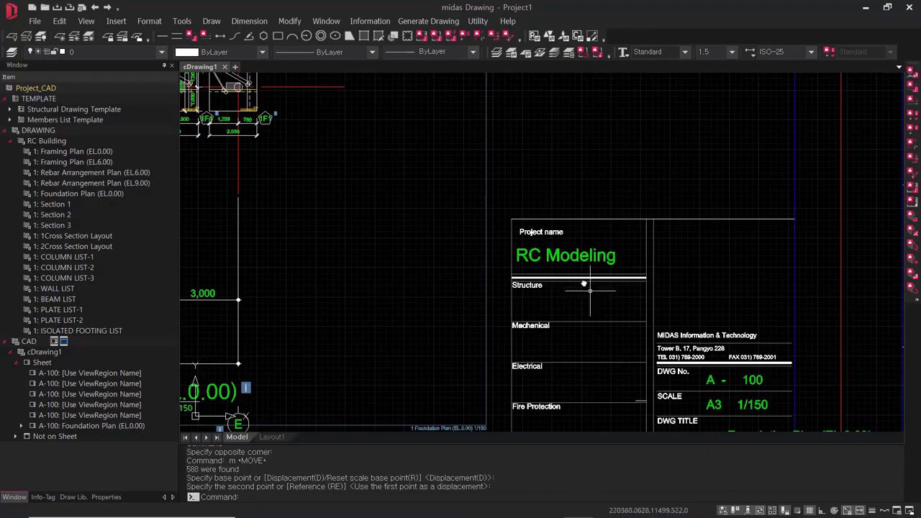
middle_drag(586, 287, 540, 211)
middle_drag(531, 269, 471, 213)
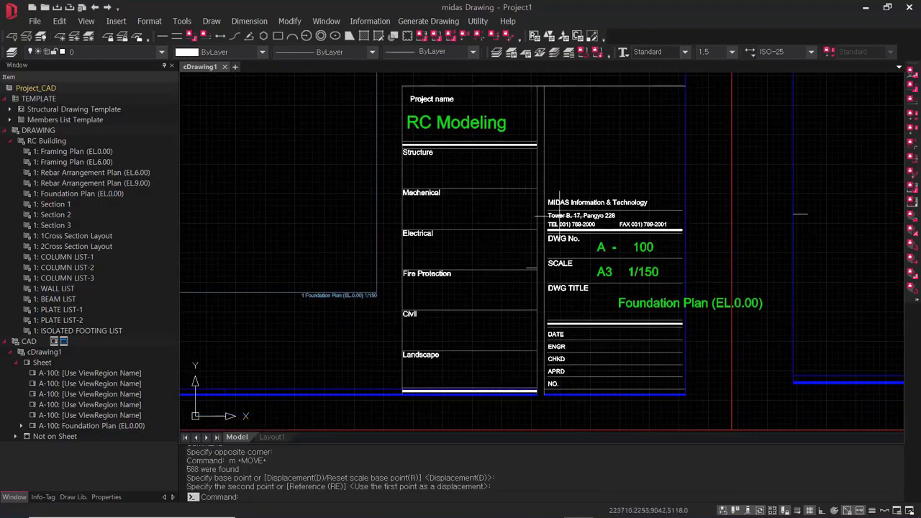
scroll(626, 234, up, 4)
scroll(589, 117, down, 8)
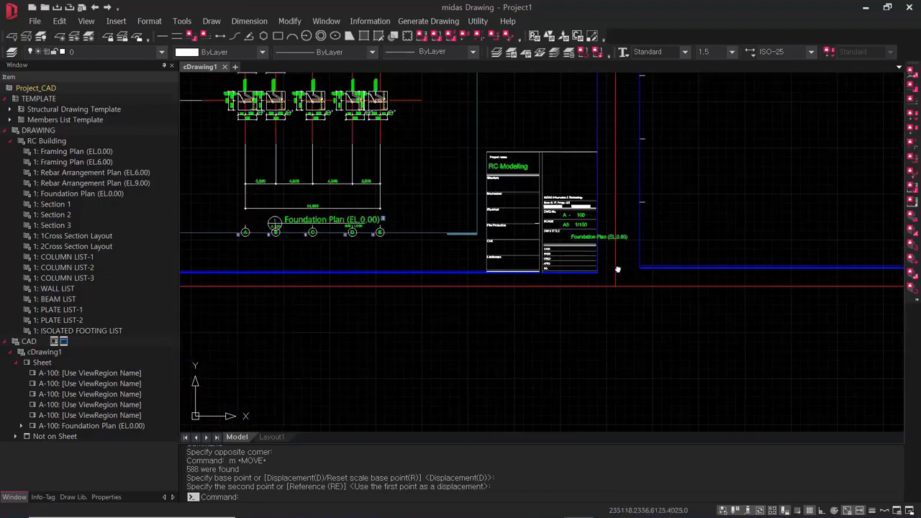
Move the Section 1 drawing from the row of inserted drawings onto the upper part of the largest, empty sheet
middle_drag(758, 279, 631, 283)
middle_drag(713, 293, 666, 326)
scroll(655, 306, down, 1)
scroll(667, 327, down, 2)
scroll(721, 278, up, 2)
scroll(582, 295, up, 2)
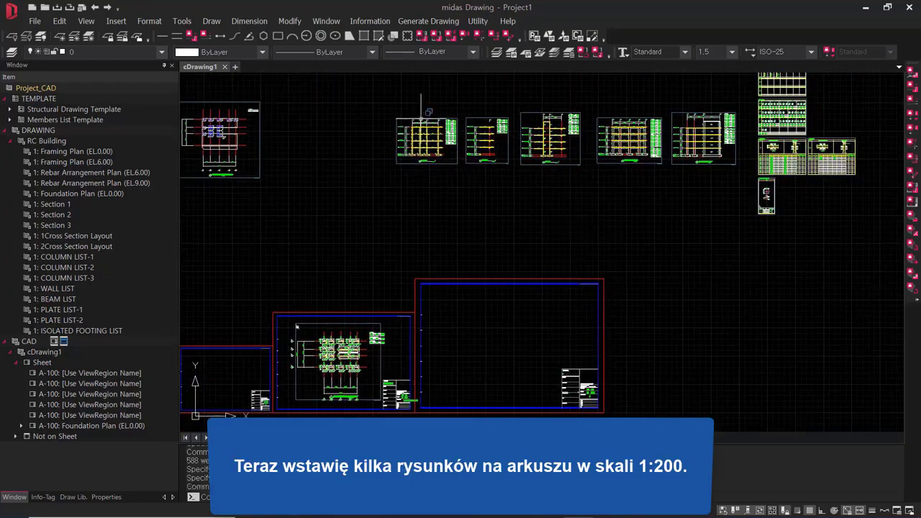
text(m)
key(Return)
click(382, 102)
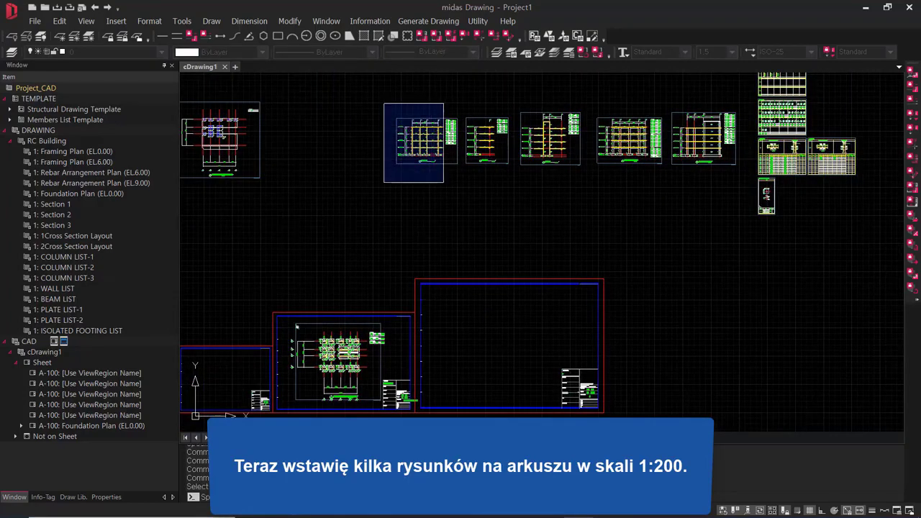
click(464, 199)
key(Return)
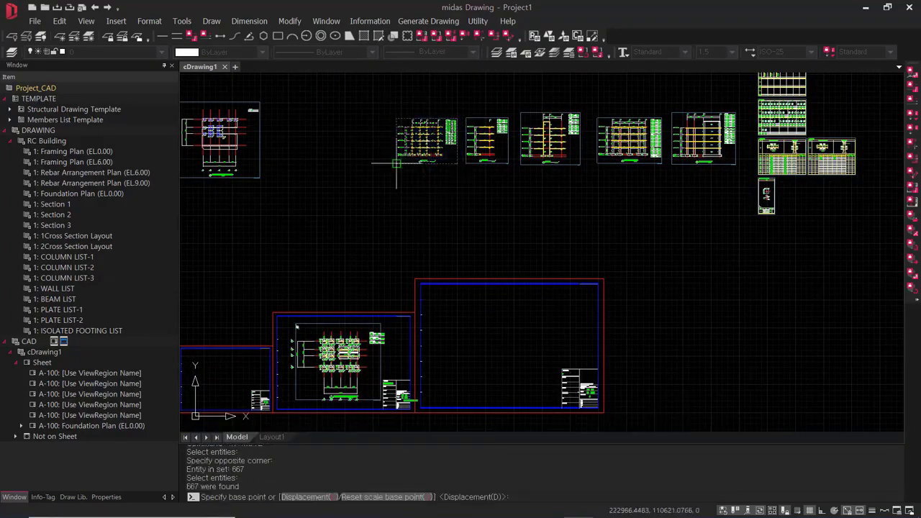
click(397, 164)
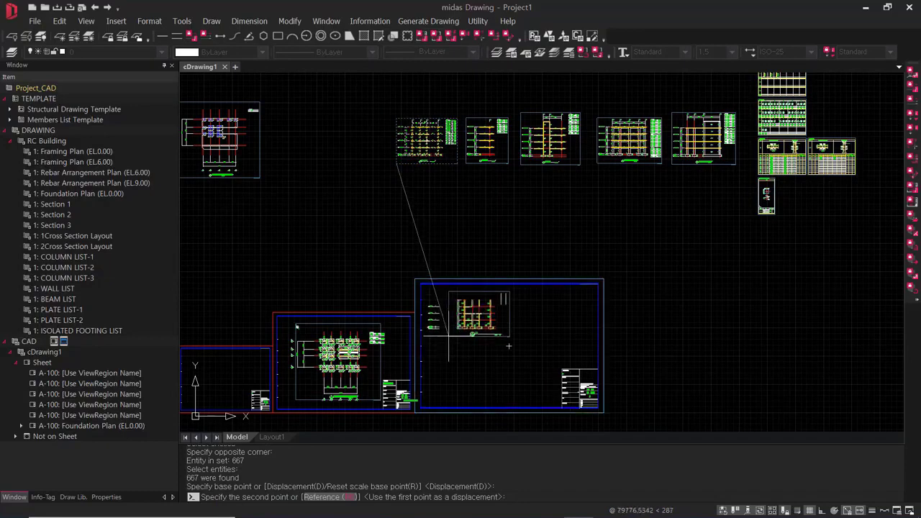
click(438, 336)
Move the Section 2 drawing onto the same sheet, beside Section 1 and above the title block
click(448, 104)
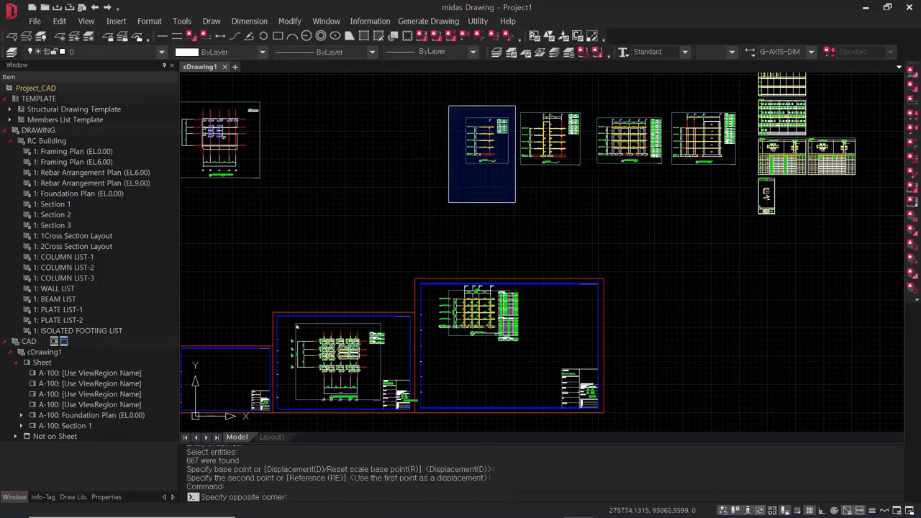
click(515, 205)
text(m)
key(Return)
click(456, 146)
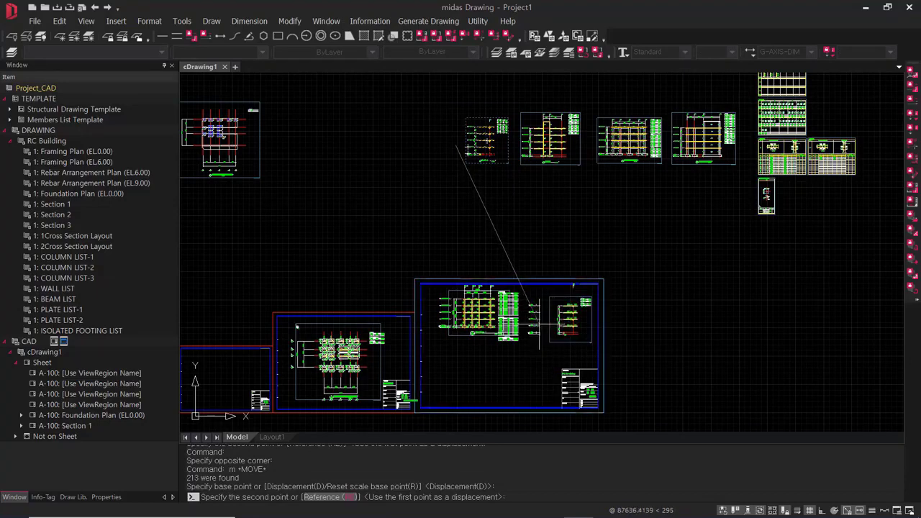
click(532, 331)
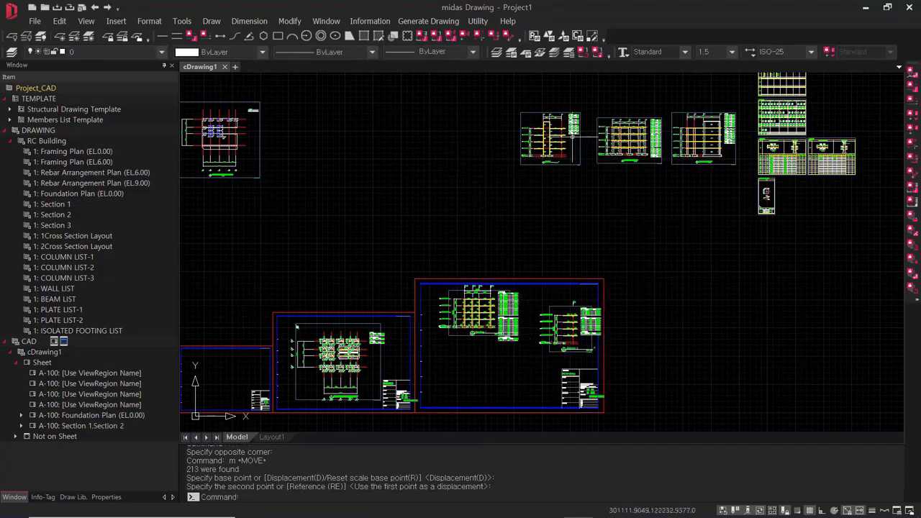
Move the Section 3 drawing onto the largest sheet, below Section 1
click(508, 97)
click(592, 205)
text(m)
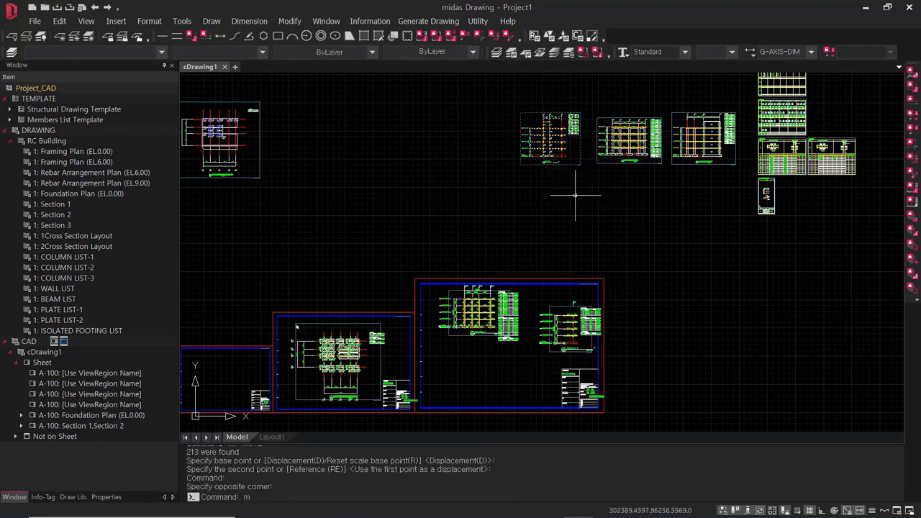
key(Return)
click(540, 187)
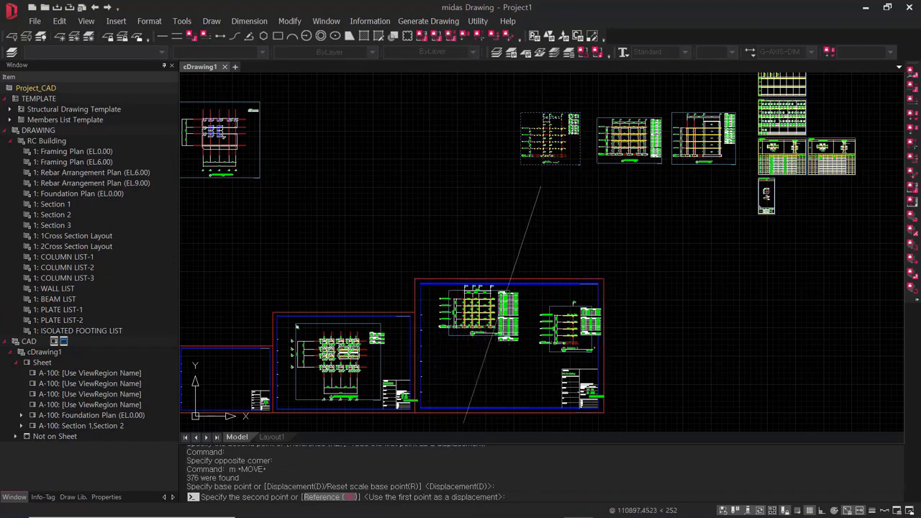
click(464, 423)
Examine the sheet layout and the two Cross Section Layout drawings still outside the sheets
scroll(493, 383, up, 3)
scroll(806, 389, down, 2)
middle_drag(821, 394, 631, 352)
scroll(662, 353, down, 1)
mouse_move(689, 349)
middle_down()
mouse_move(598, 374)
mouse_move(562, 353)
middle_up()
scroll(562, 351, down, 2)
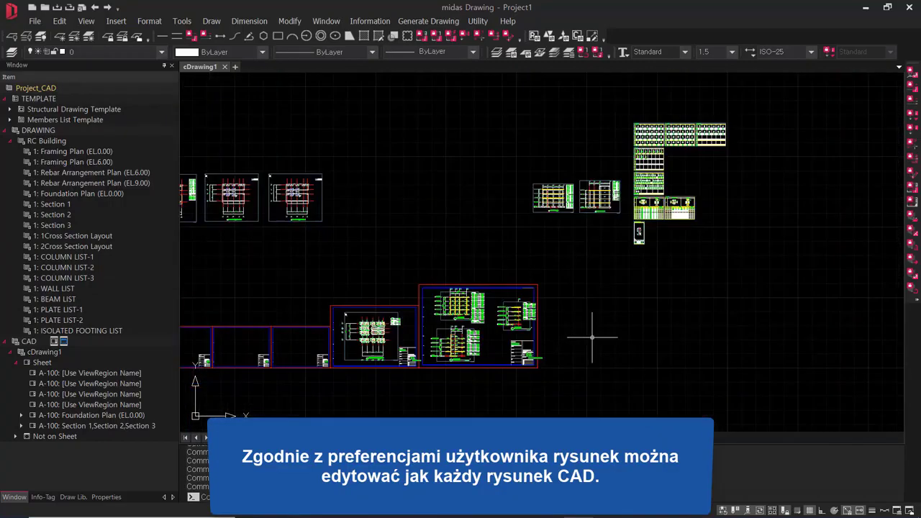
middle_drag(635, 249, 565, 293)
scroll(503, 262, up, 4)
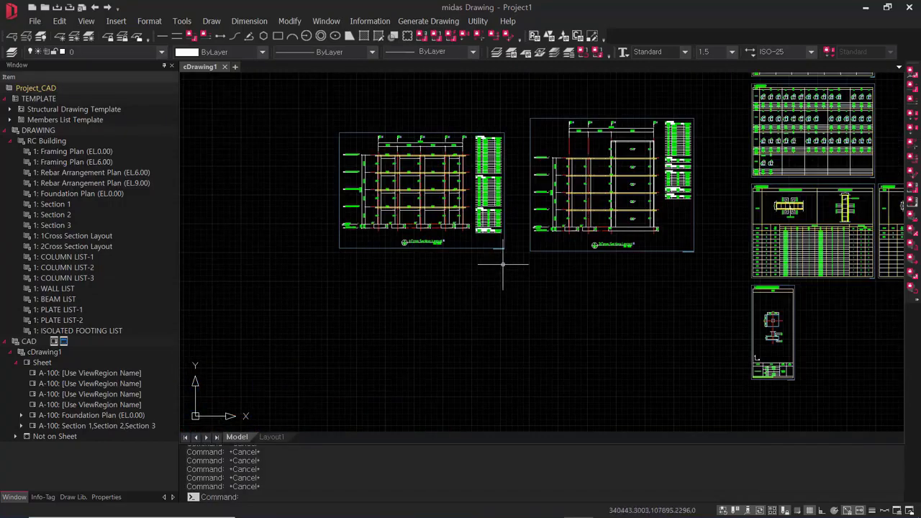
scroll(529, 266, down, 4)
middle_drag(530, 268, 723, 212)
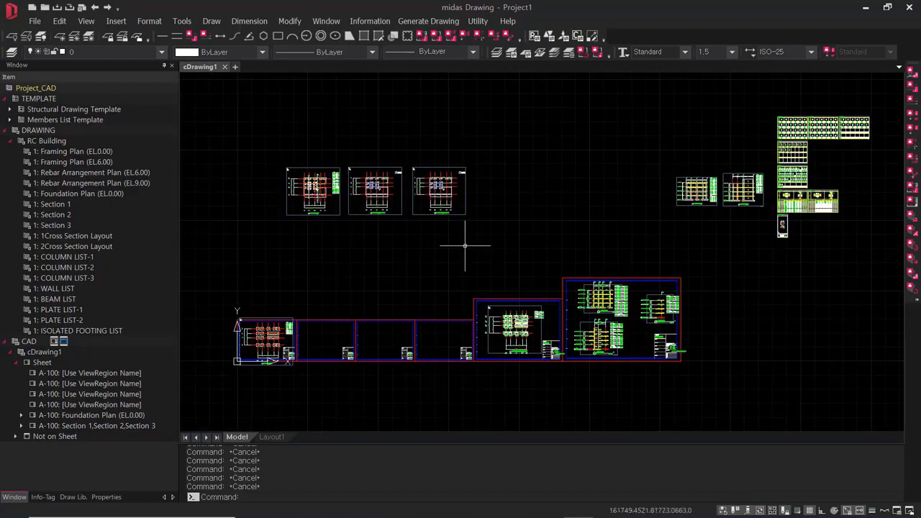
Delete the 4FS1 slab label between columns 4C2 and 4C5 and the 4C5 column label in Section 1
scroll(569, 328, up, 5)
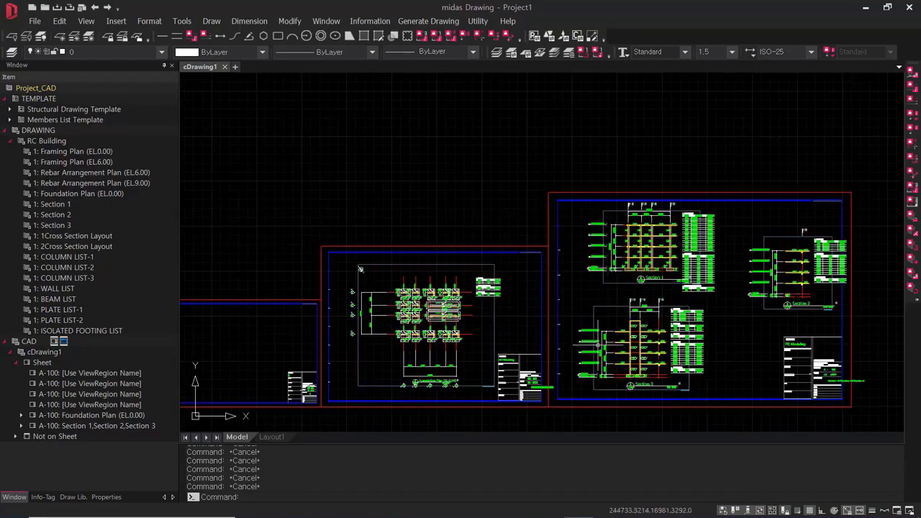
scroll(491, 188, up, 6)
middle_drag(451, 224, 579, 292)
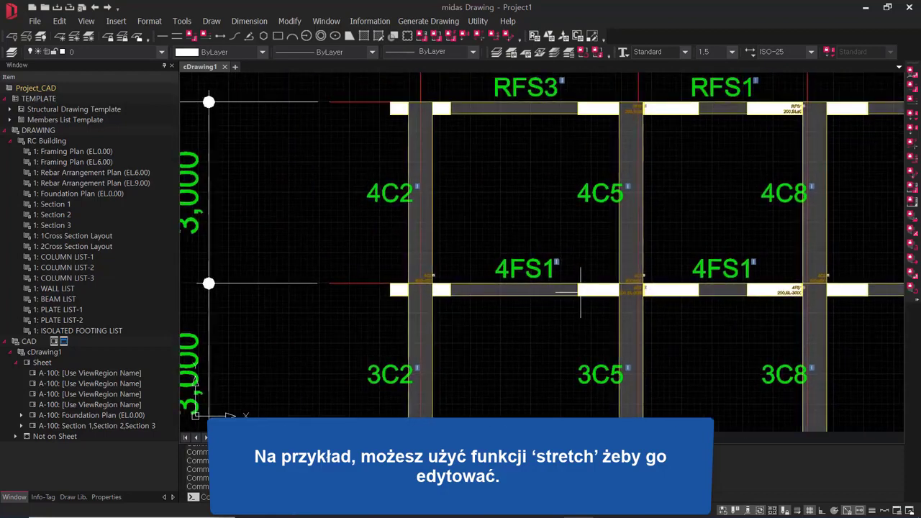
click(566, 240)
click(510, 274)
key(Delete)
scroll(559, 240, down, 3)
click(525, 318)
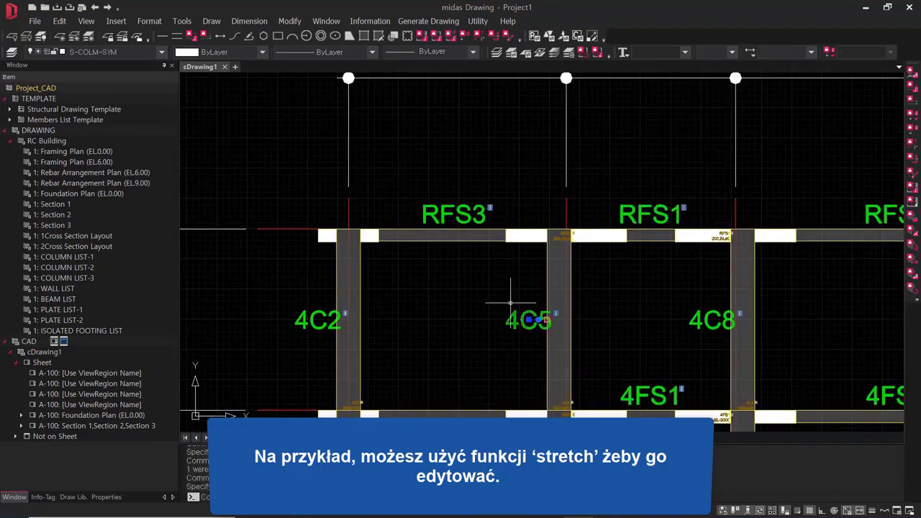
key(Delete)
scroll(497, 248, up, 3)
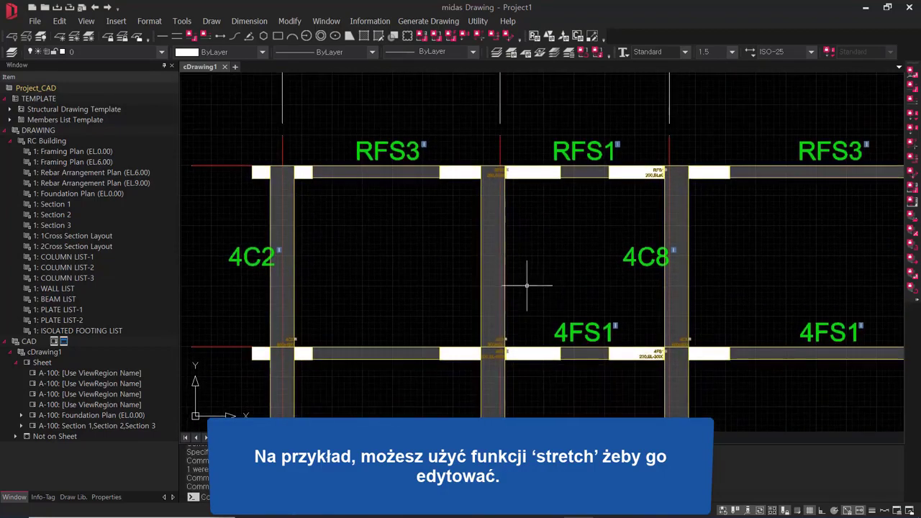
Stretch the roof level of Section 1, with its columns and height dimensions, straight upward with orthogonal mode on
scroll(553, 284, down, 5)
middle_drag(564, 289, 508, 315)
text(s)
key(Return)
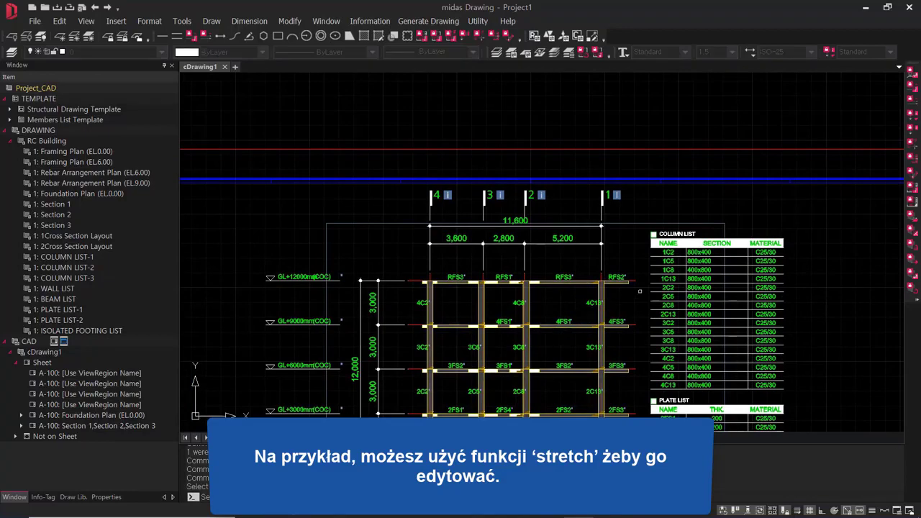
click(639, 291)
click(357, 254)
key(Return)
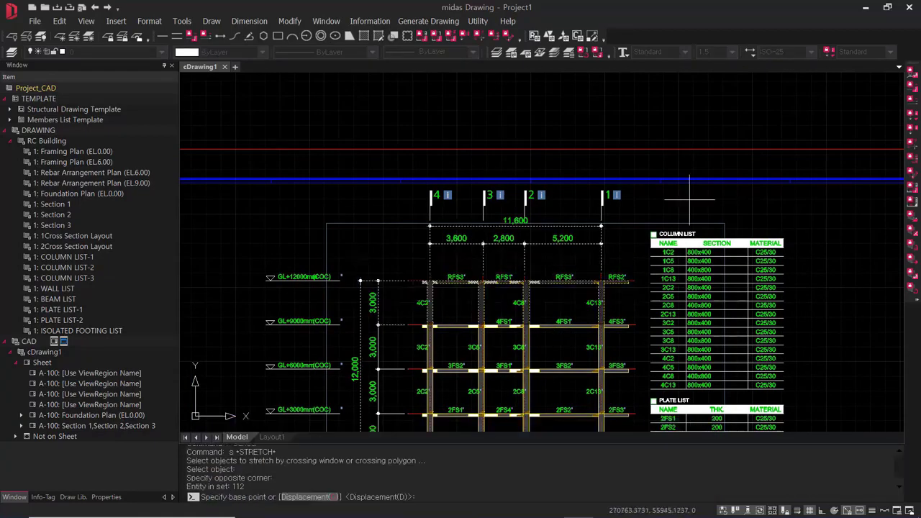
click(689, 200)
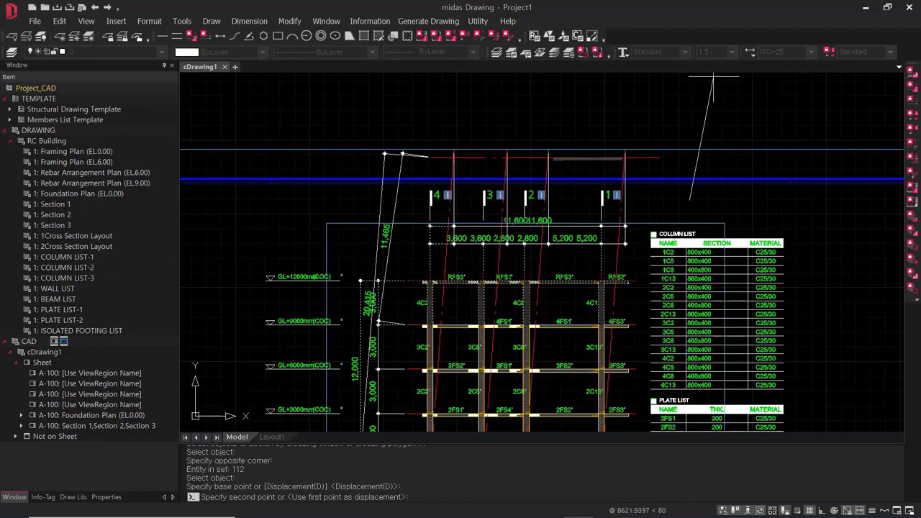
key(F8)
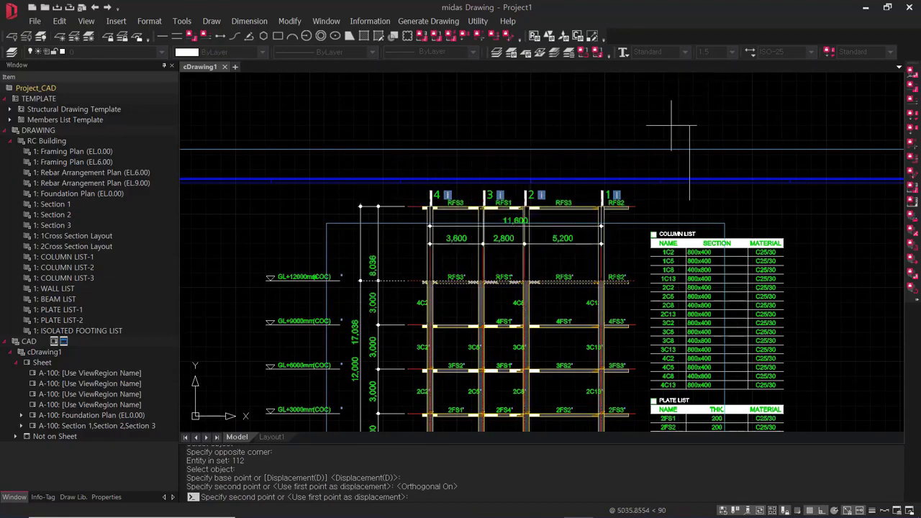
key(Escape)
key(Escape)
Examine the arranged sheets with the column lists, the Foundation Plan and Sections 1 to 3, plus the drawings still unplaced
scroll(710, 283, down, 5)
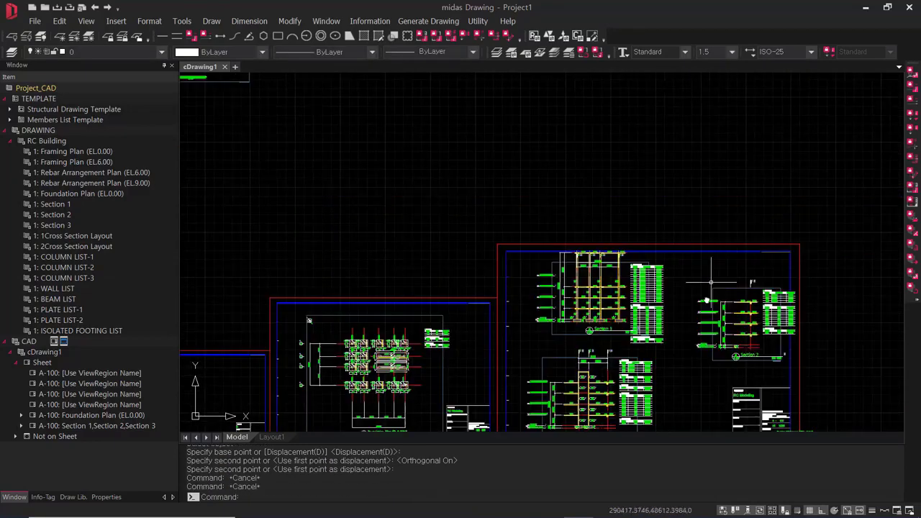
mouse_move(707, 301)
middle_down()
mouse_move(452, 182)
mouse_move(458, 159)
middle_up()
key(Escape)
key(Escape)
key(Escape)
scroll(583, 254, down, 5)
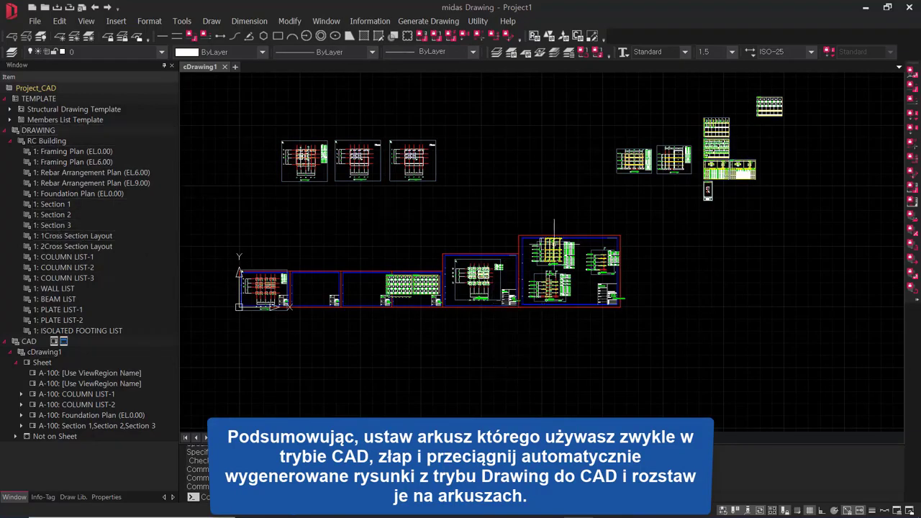
scroll(489, 288, up, 3)
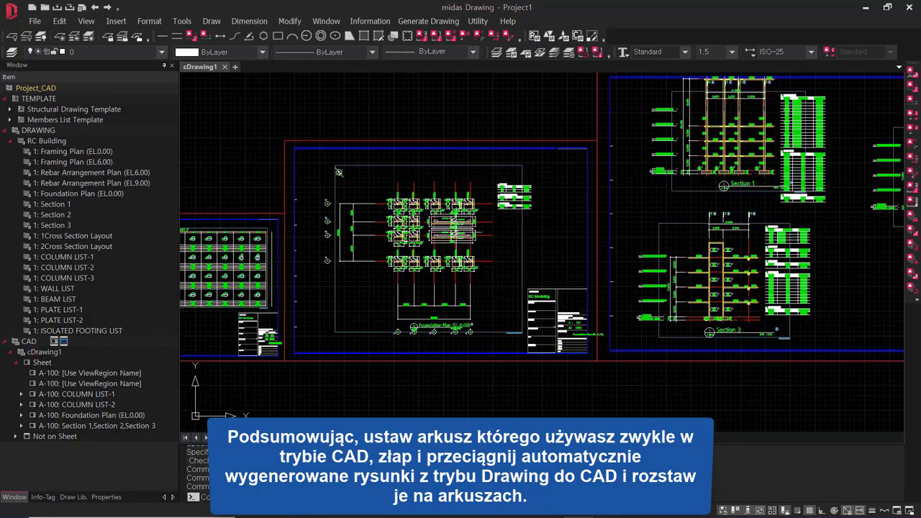
scroll(364, 199, up, 2)
scroll(577, 276, down, 1)
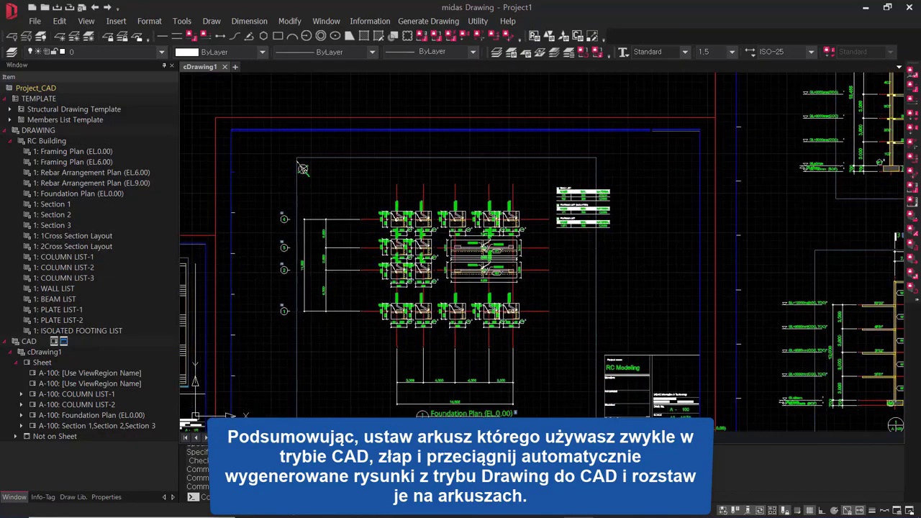
scroll(303, 169, down, 6)
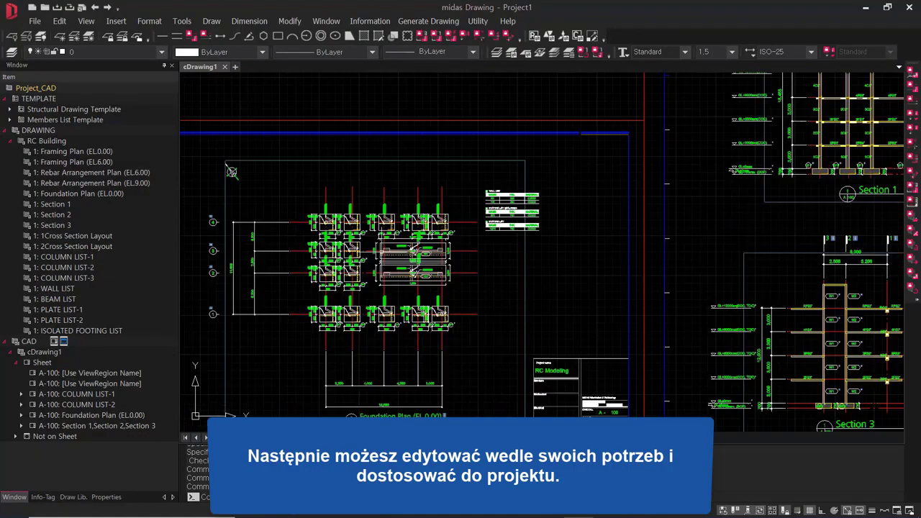
scroll(344, 235, up, 3)
scroll(335, 172, up, 1)
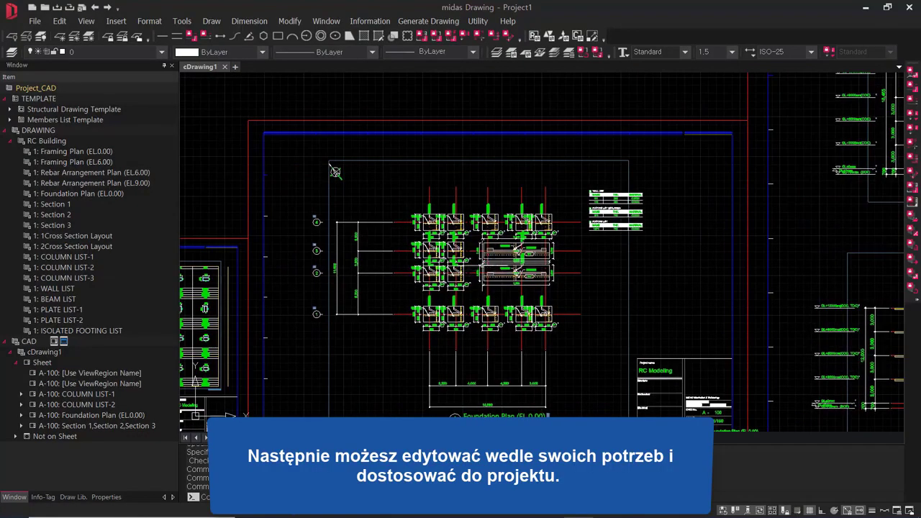
scroll(756, 305, down, 2)
scroll(611, 316, down, 1)
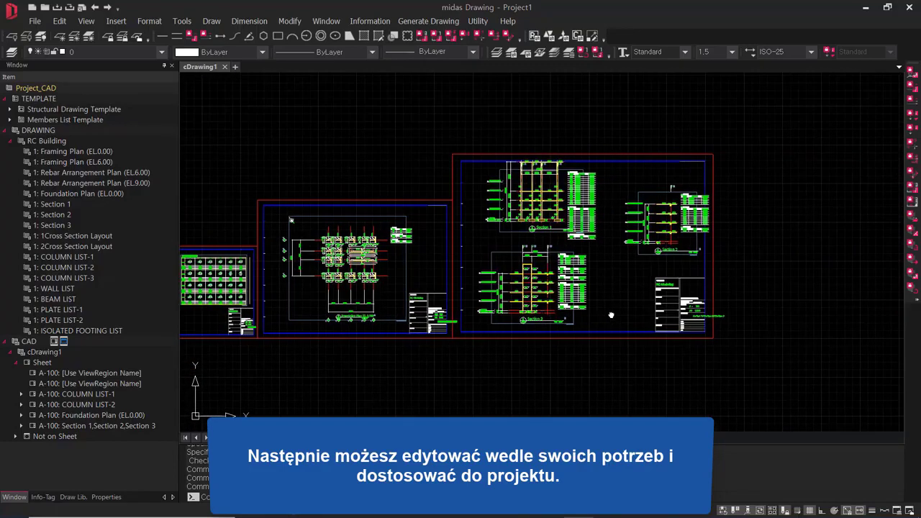
scroll(750, 318, down, 1)
scroll(748, 309, down, 1)
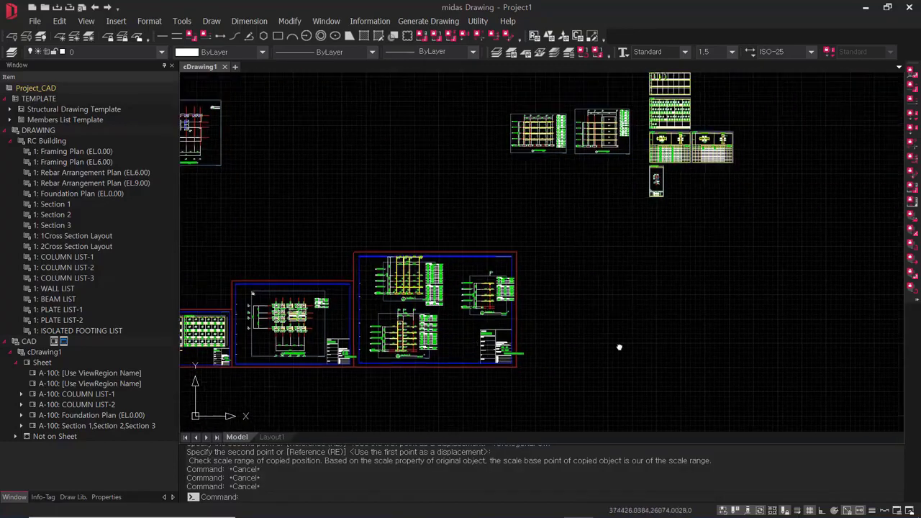
middle_drag(619, 348, 573, 385)
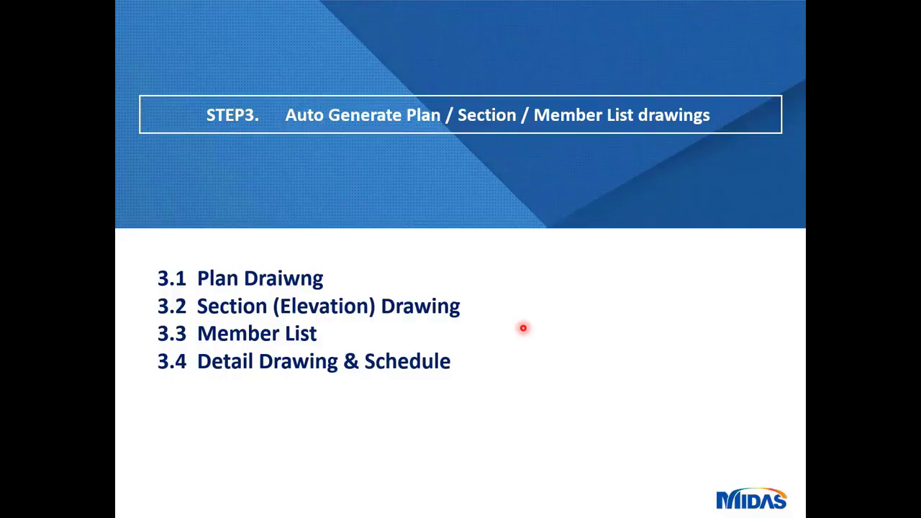
click(524, 328)
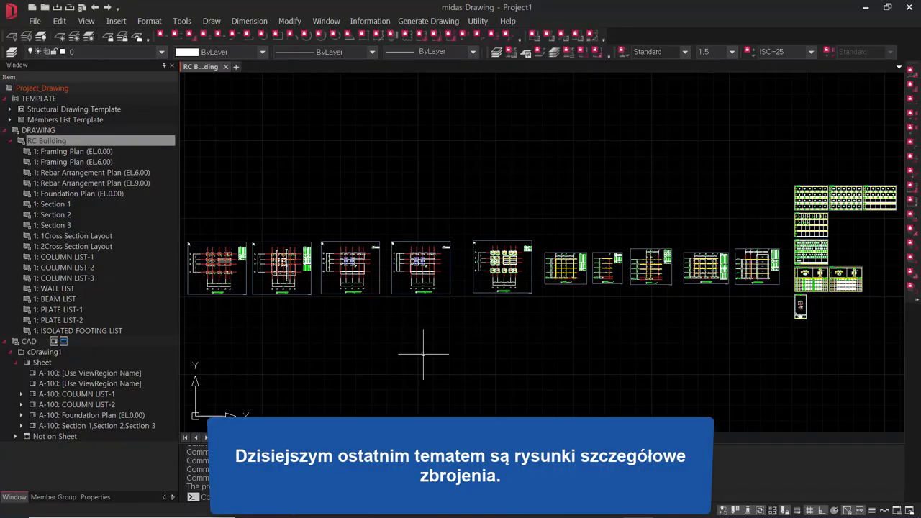
Open Generate Rebar Arrangement, review the column, wall and basement wall entries, and return to the beam entries
click(420, 22)
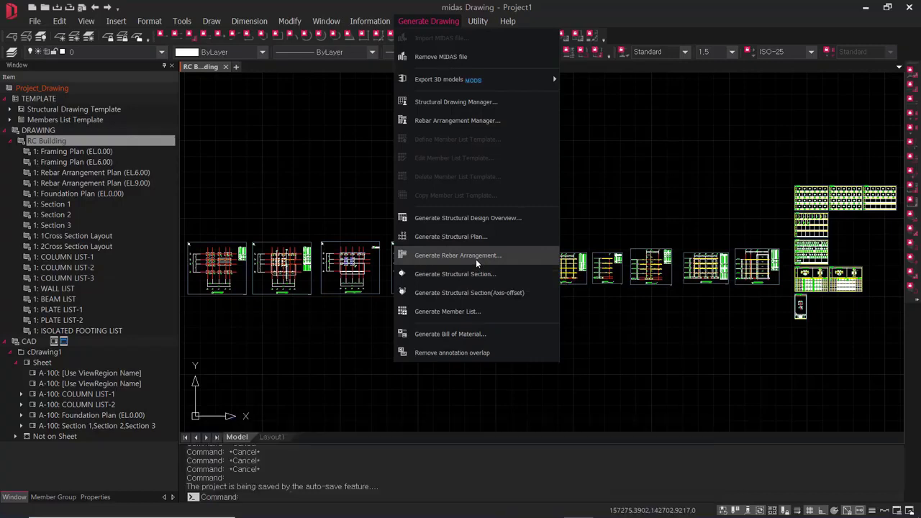
click(475, 259)
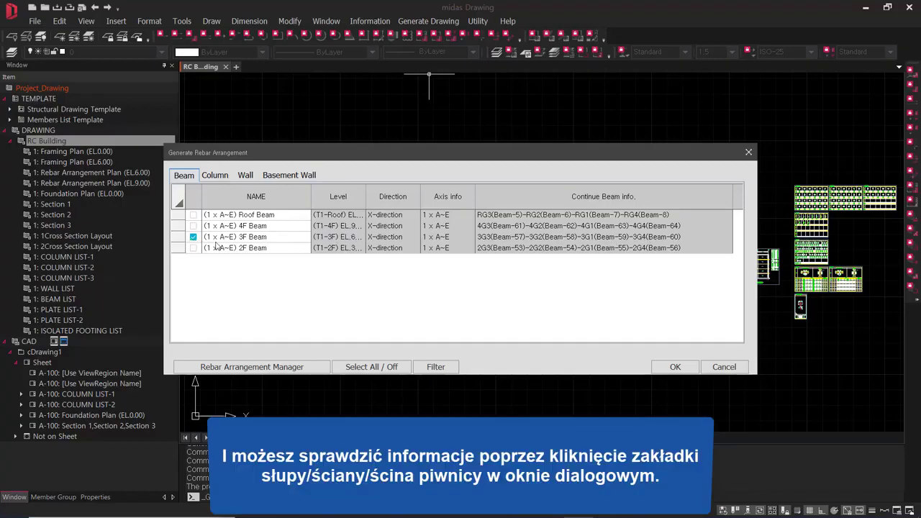
click(218, 177)
click(253, 175)
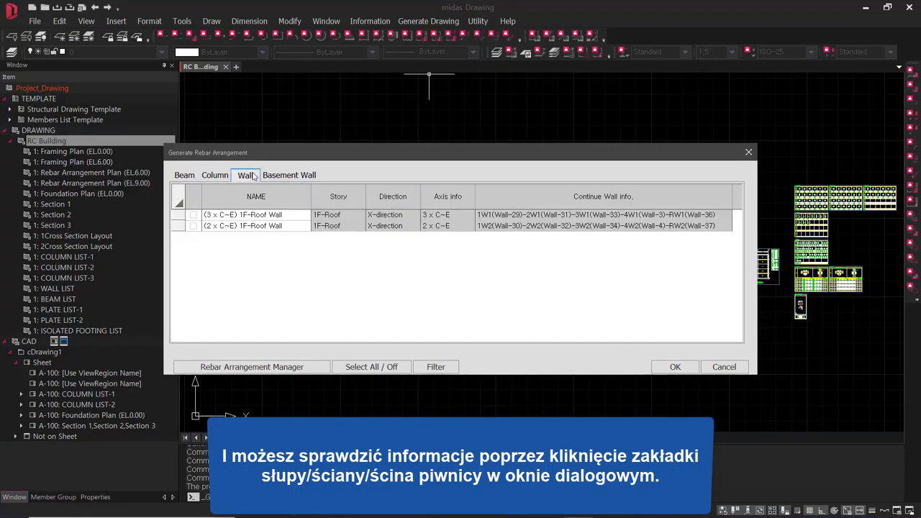
click(273, 177)
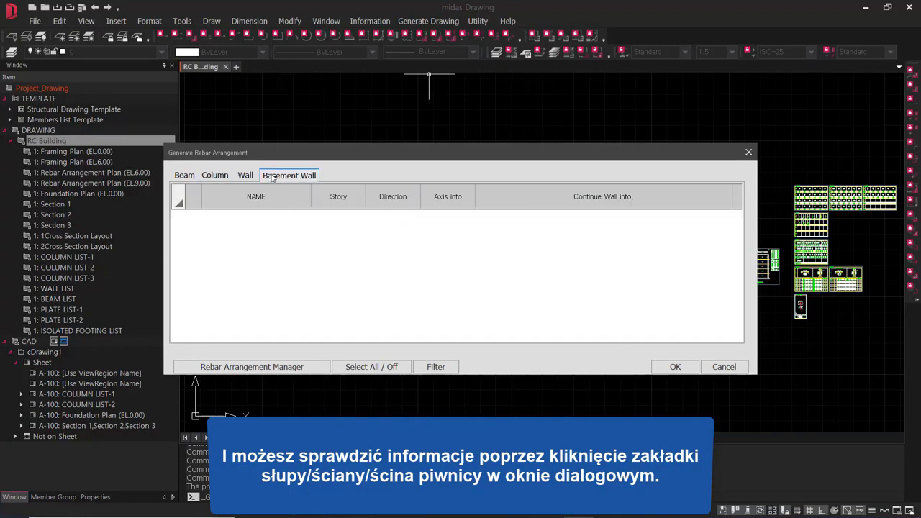
click(185, 176)
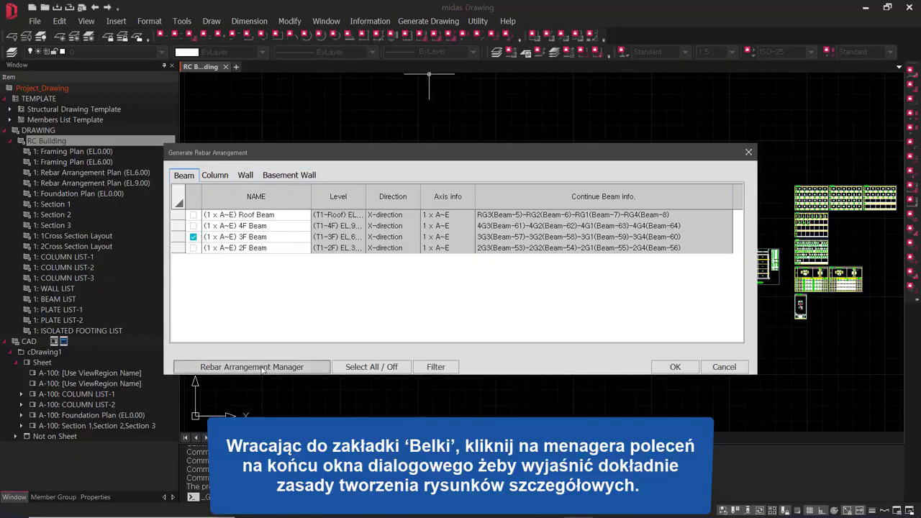
Open the Rebar Arrangement Manager, review its beam, column, wall and rebar schedule settings, and check the available length units in the general settings
click(289, 368)
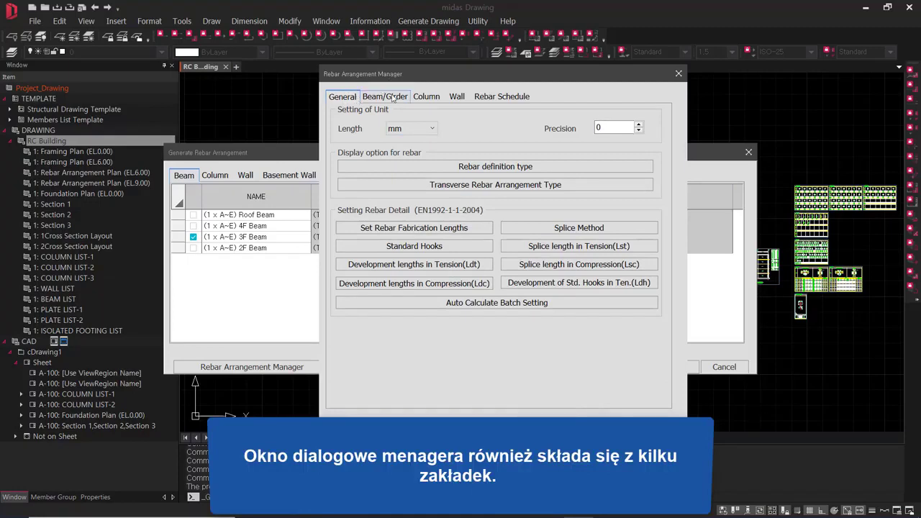
click(385, 96)
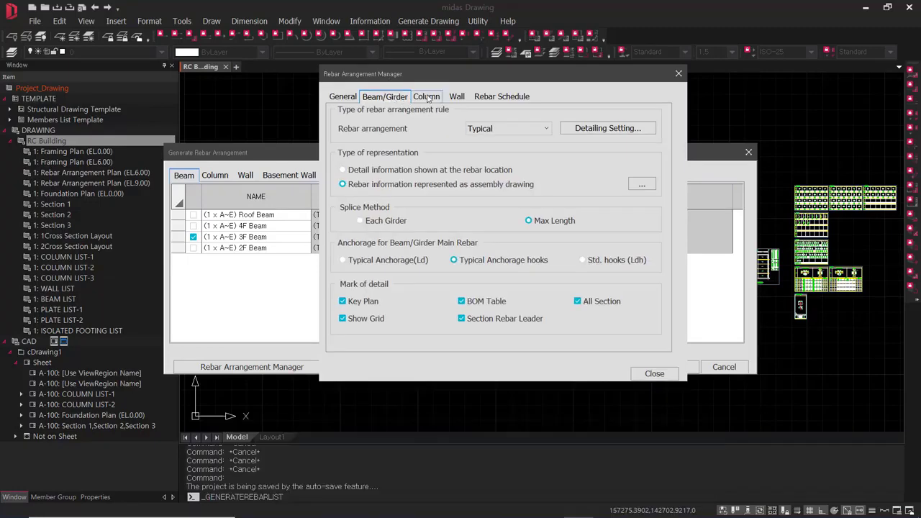
click(428, 98)
click(459, 98)
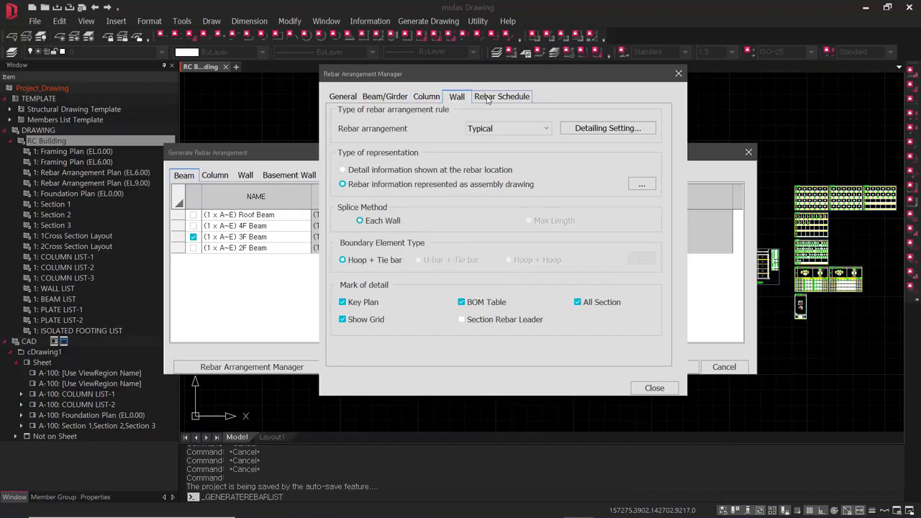
click(488, 99)
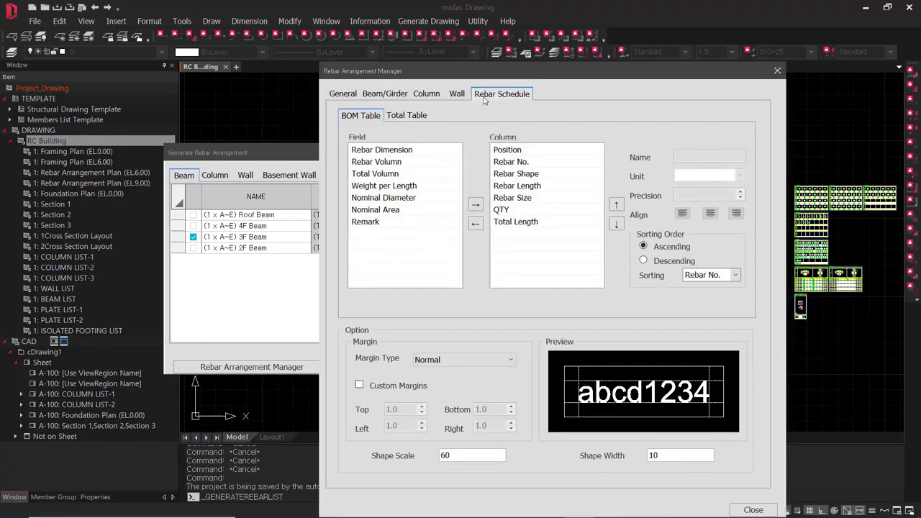
click(344, 93)
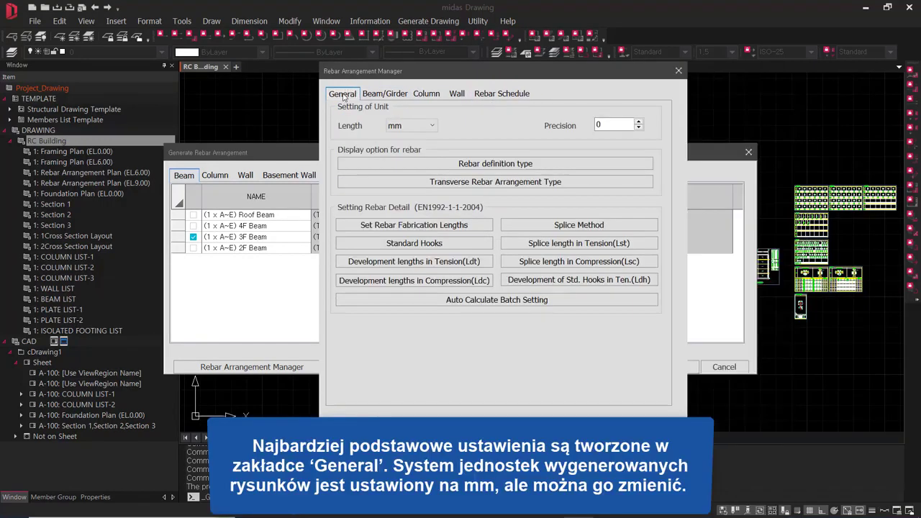
click(428, 125)
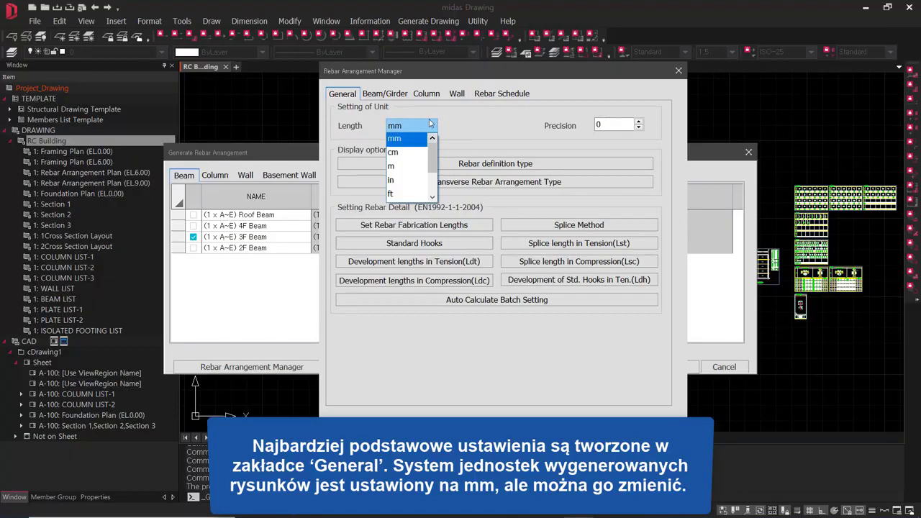
click(431, 128)
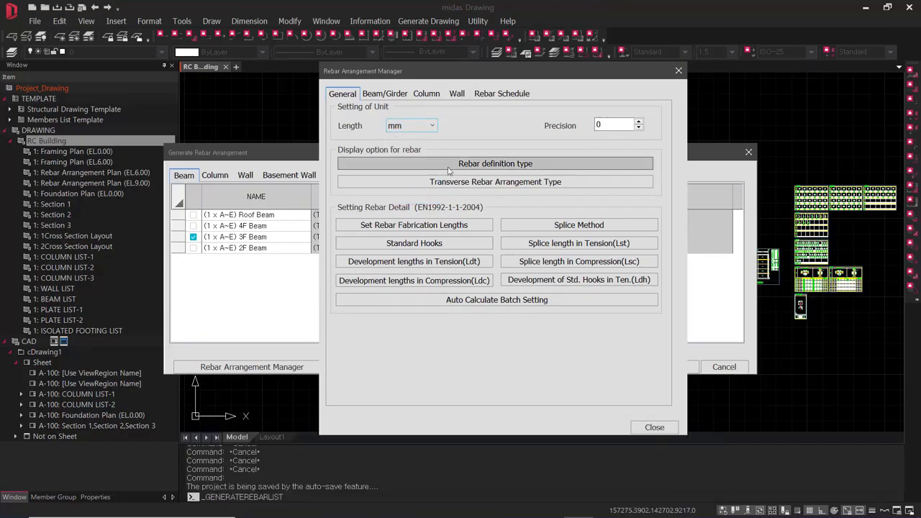
In the rebar definition types, try the PHI(Ø) and IS(#) marks for all bars and restore Metric(P)
click(448, 165)
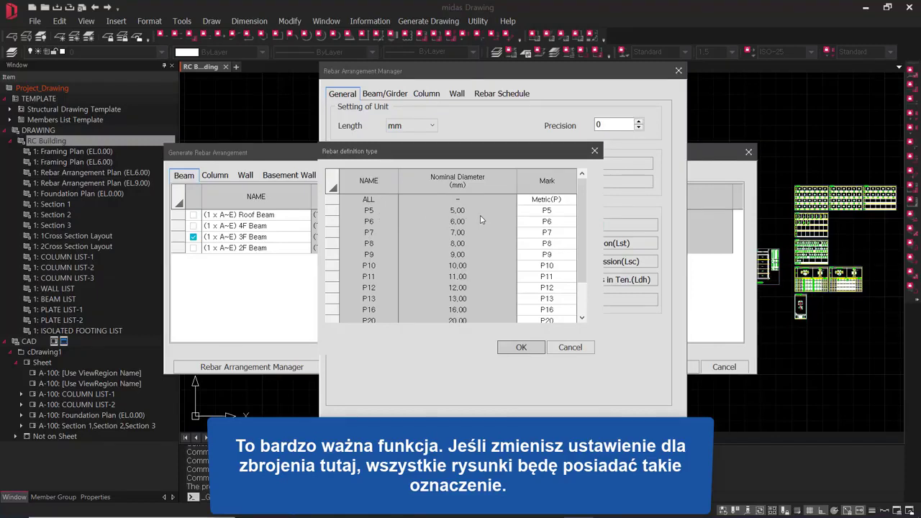
click(572, 201)
click(571, 200)
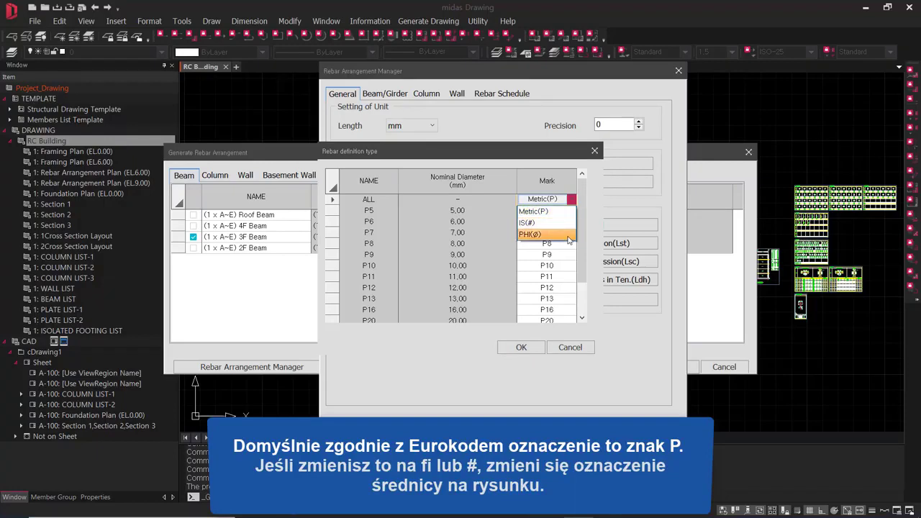
click(547, 235)
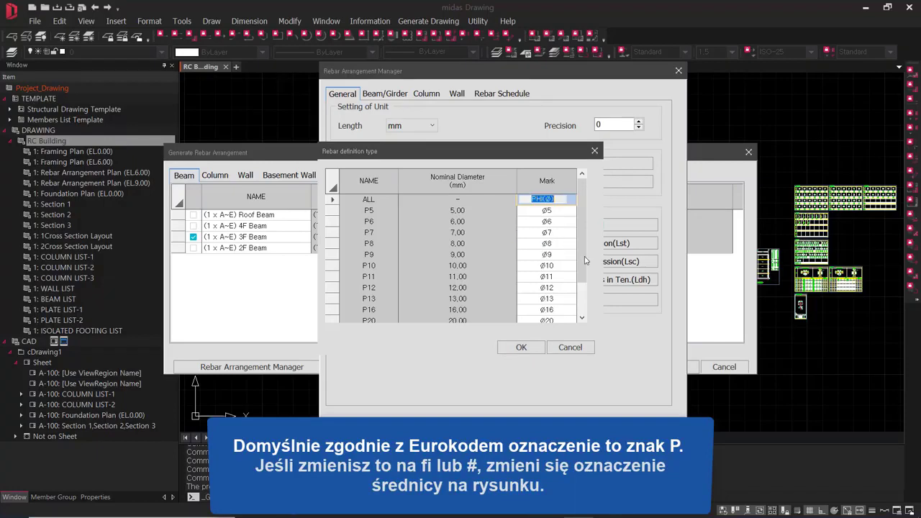
click(572, 199)
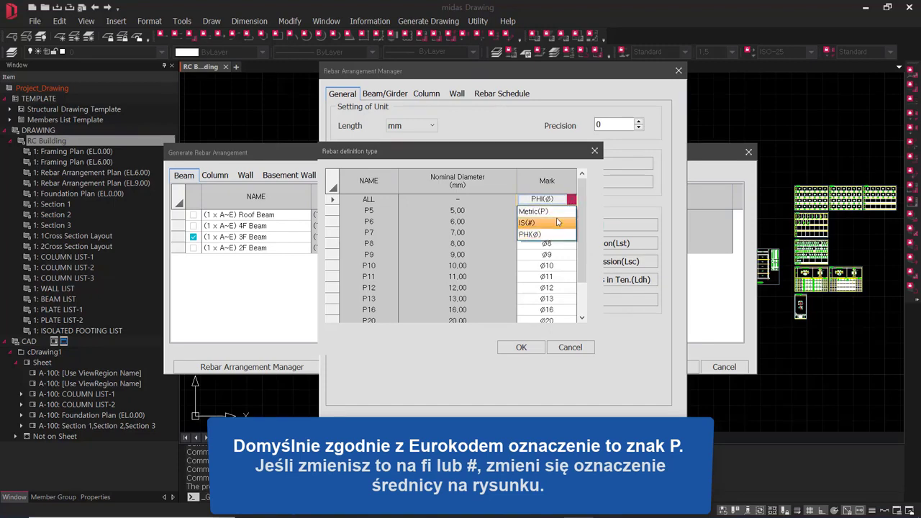
click(557, 222)
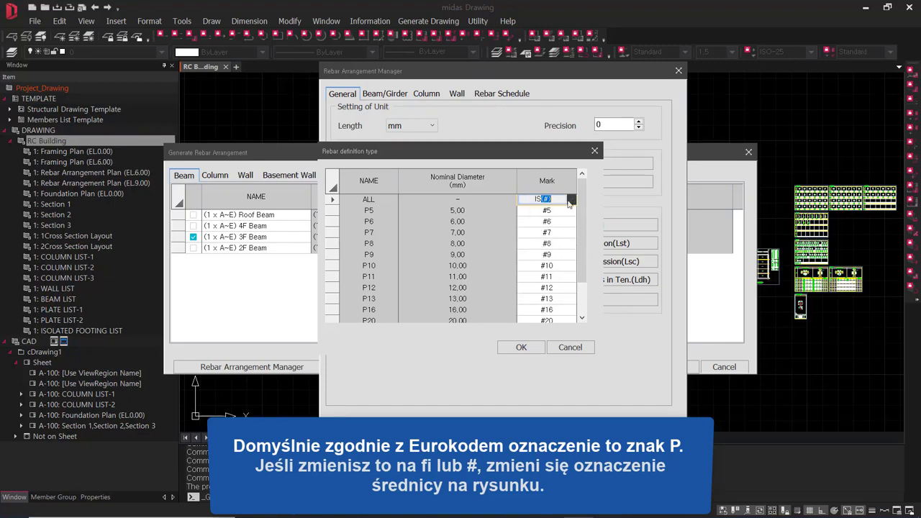
click(571, 199)
click(560, 212)
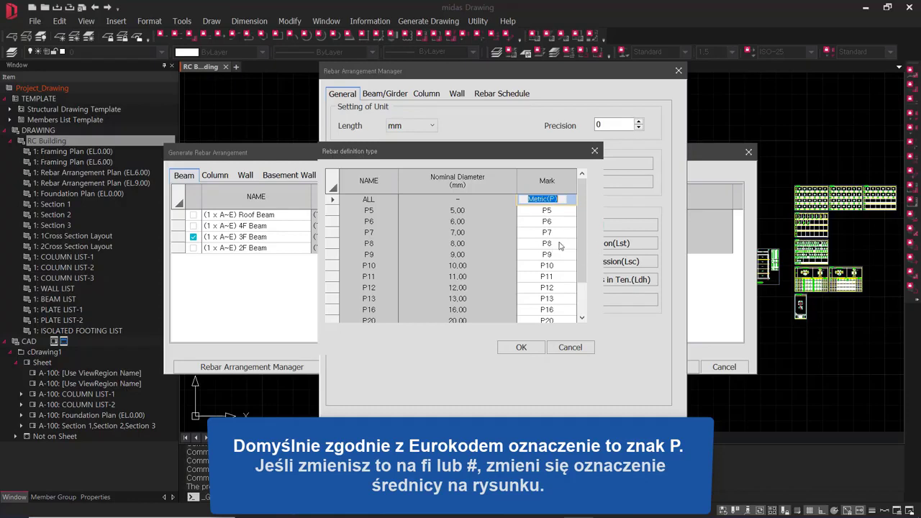
Set the mark of the P7 rebar to D7 and apply the rebar definition types
click(557, 231)
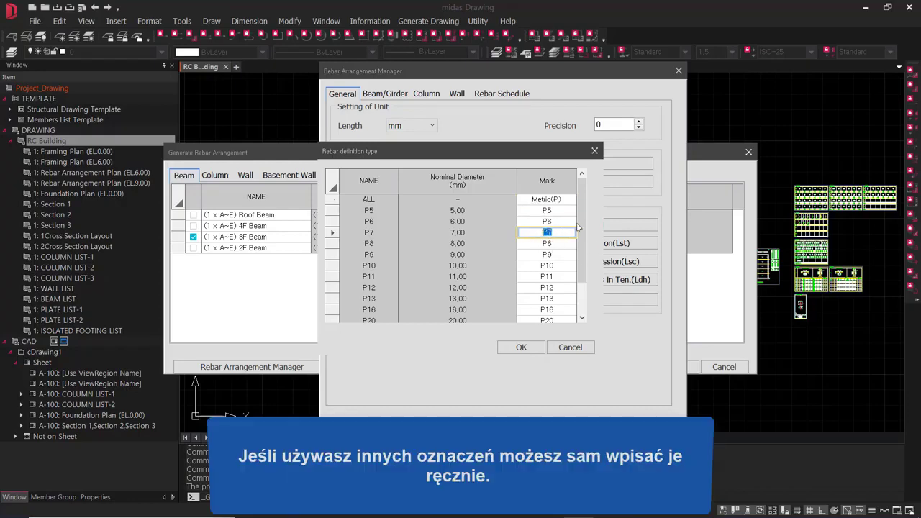
text(//)
click(559, 279)
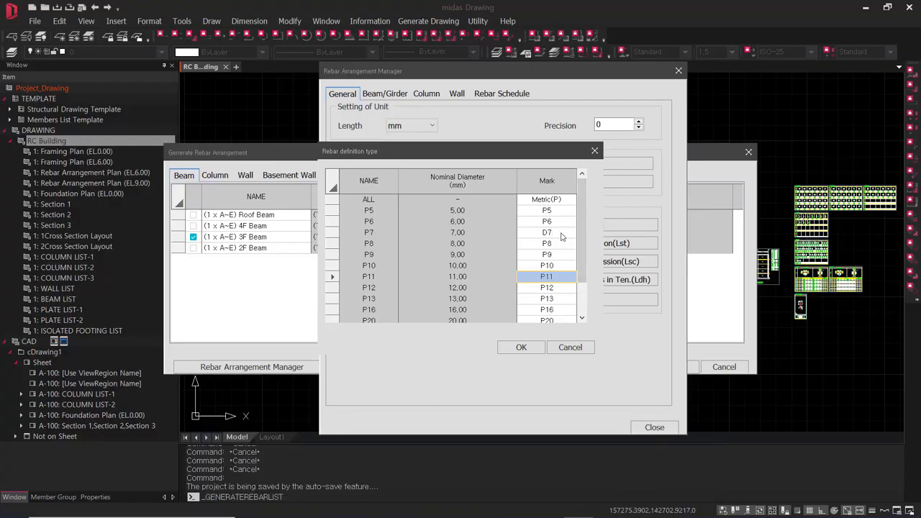
click(521, 348)
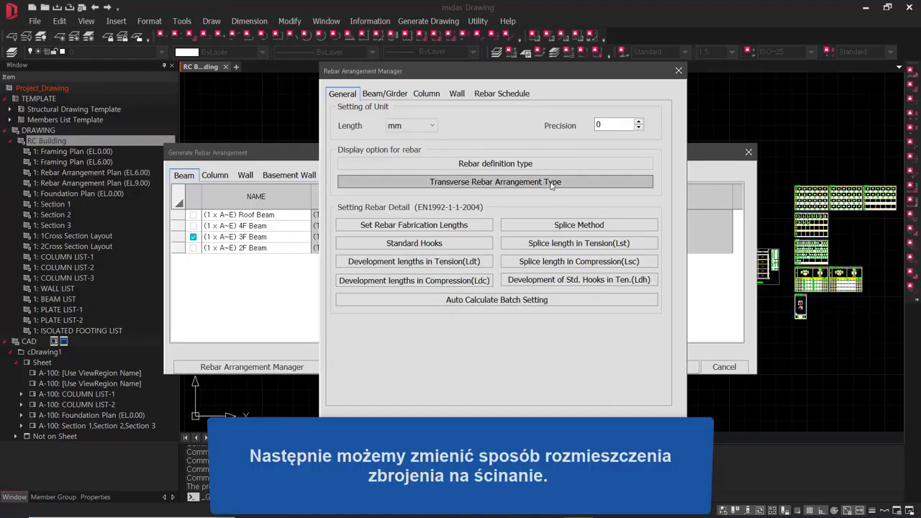
Review the transverse rebar arrangement types and keep the arrangement by design spacing
click(580, 185)
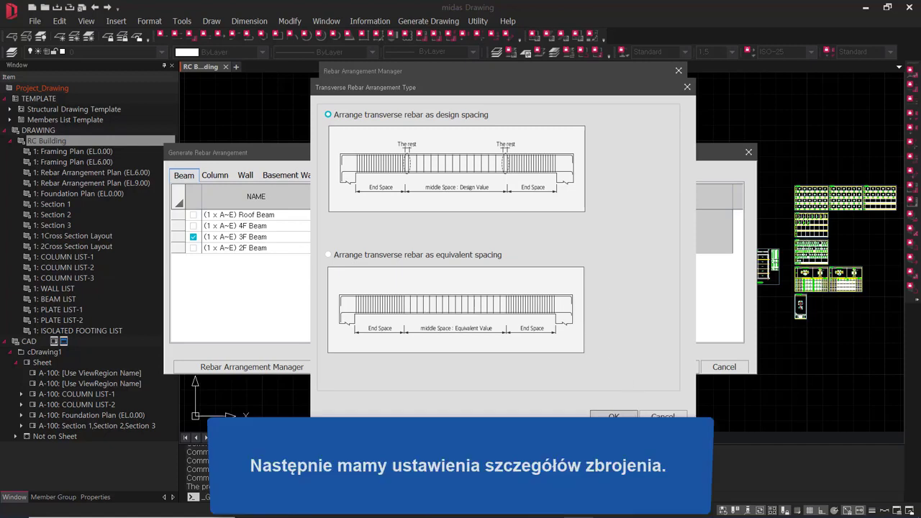
click(620, 415)
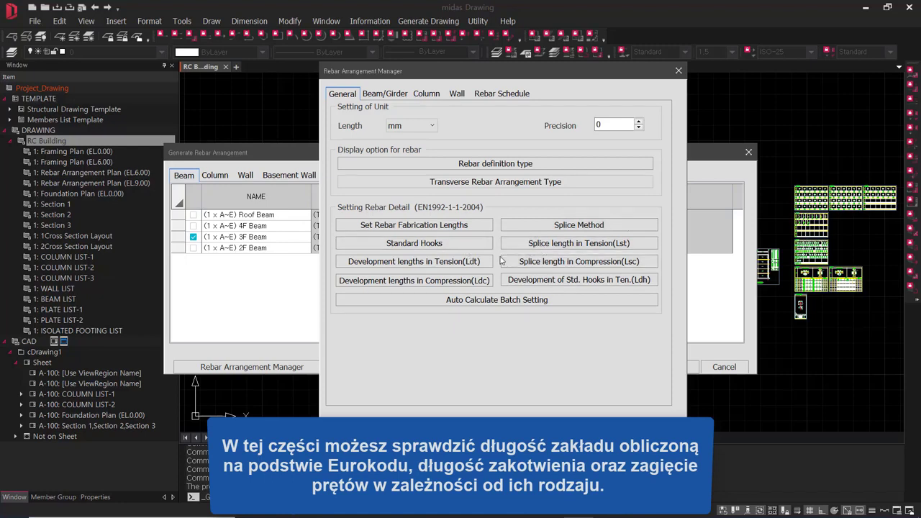
Try a 6 m beam/girder fabrication length for all bar diameters, restore 8 m, and check the column fabrication lengths
click(461, 226)
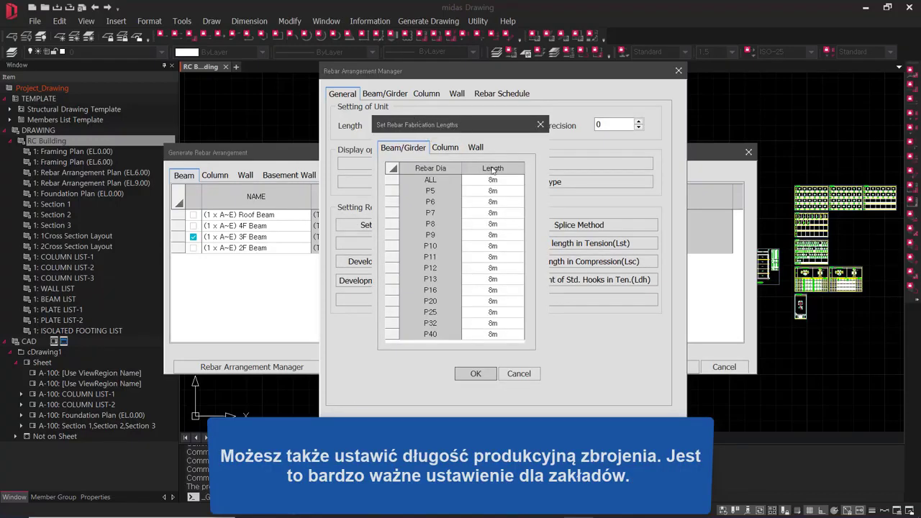
click(522, 181)
click(519, 180)
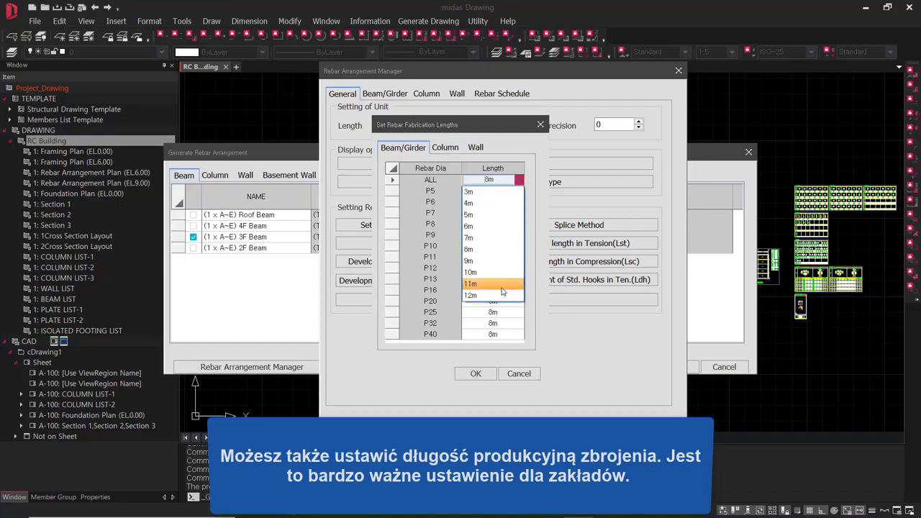
click(516, 226)
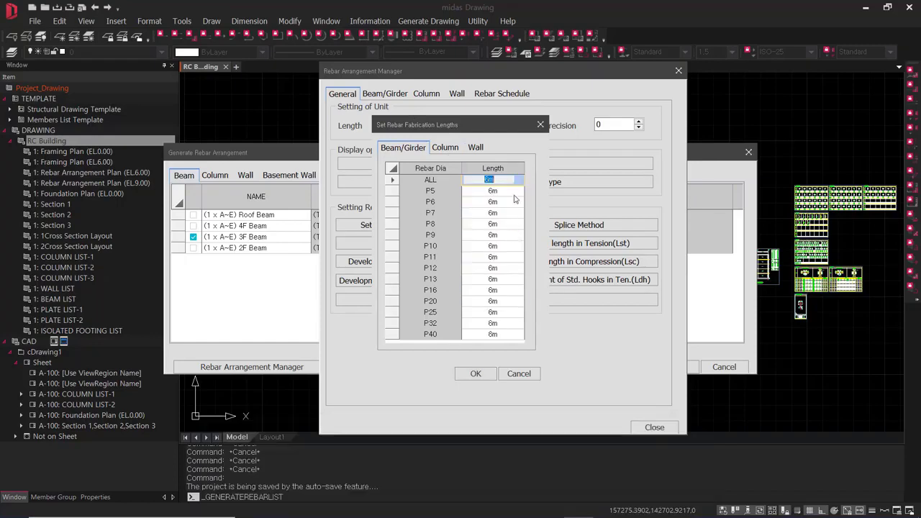
click(520, 182)
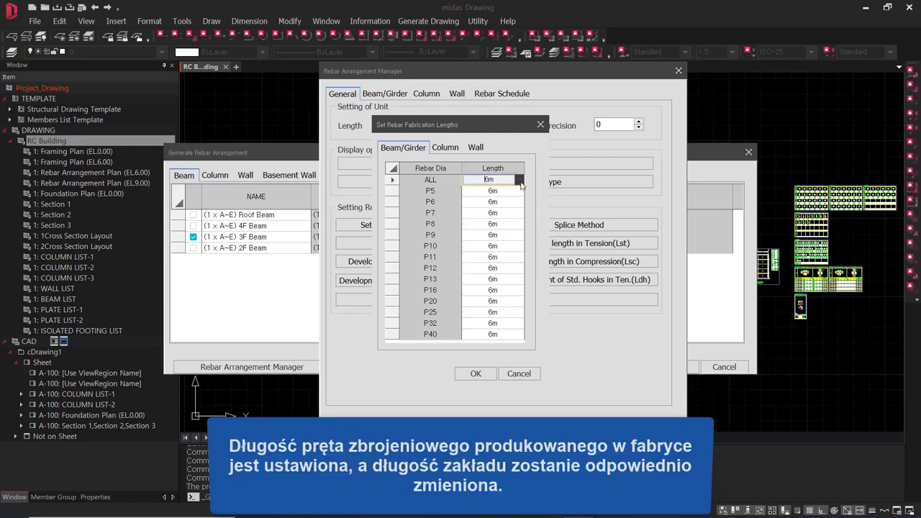
click(505, 250)
click(449, 149)
click(475, 374)
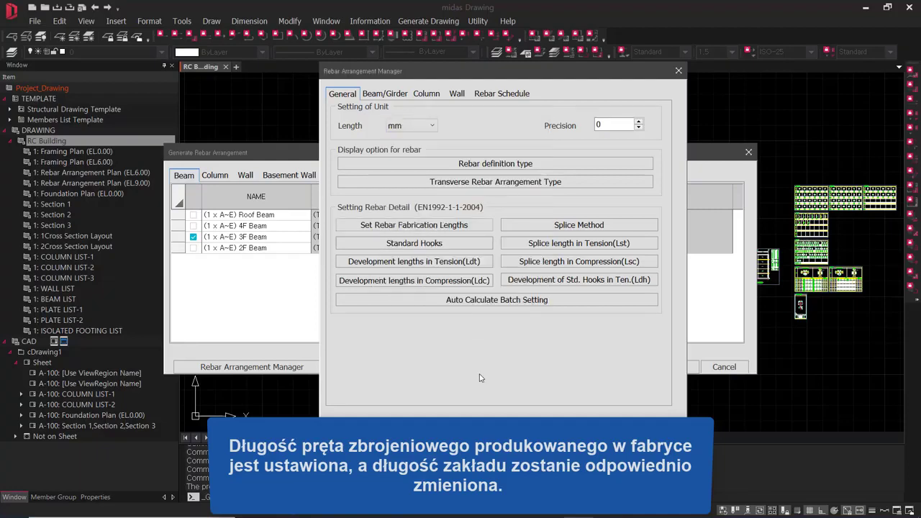
Check the lap options for the Beam/Girder member type in the splice method settings and close them
click(556, 227)
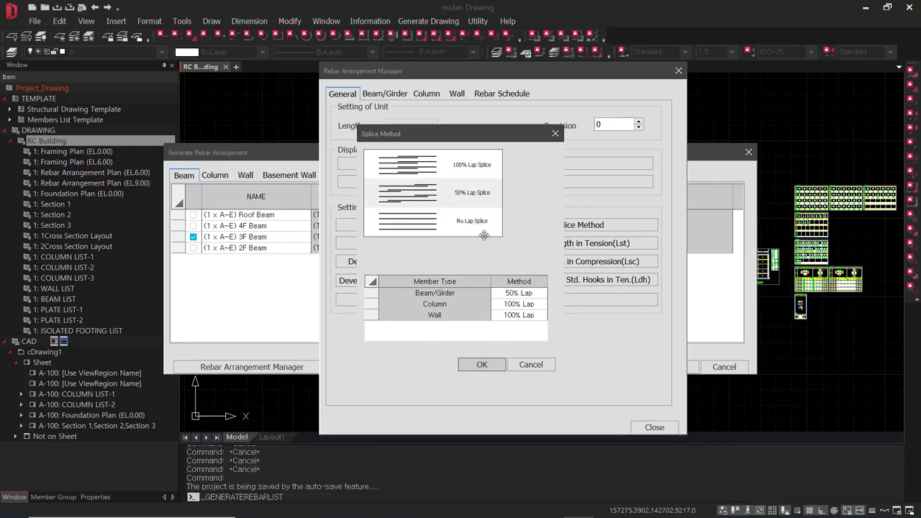
click(478, 297)
click(540, 297)
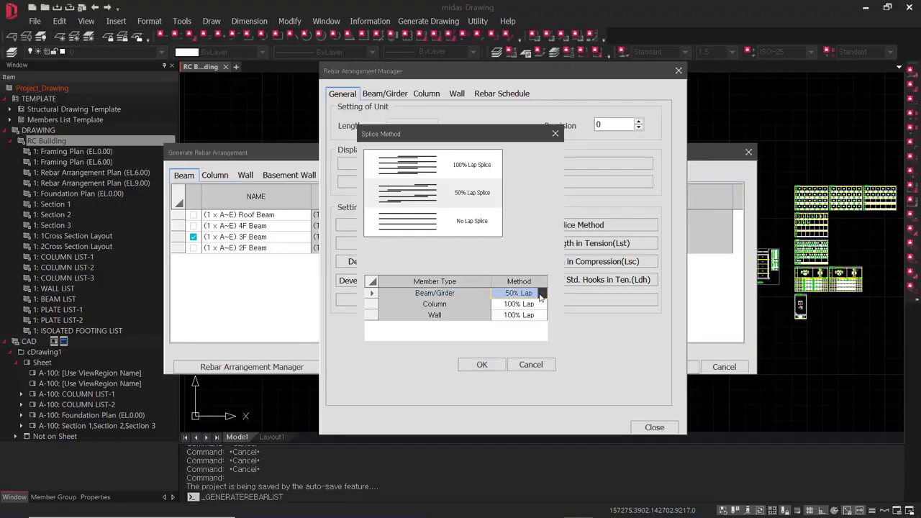
click(544, 295)
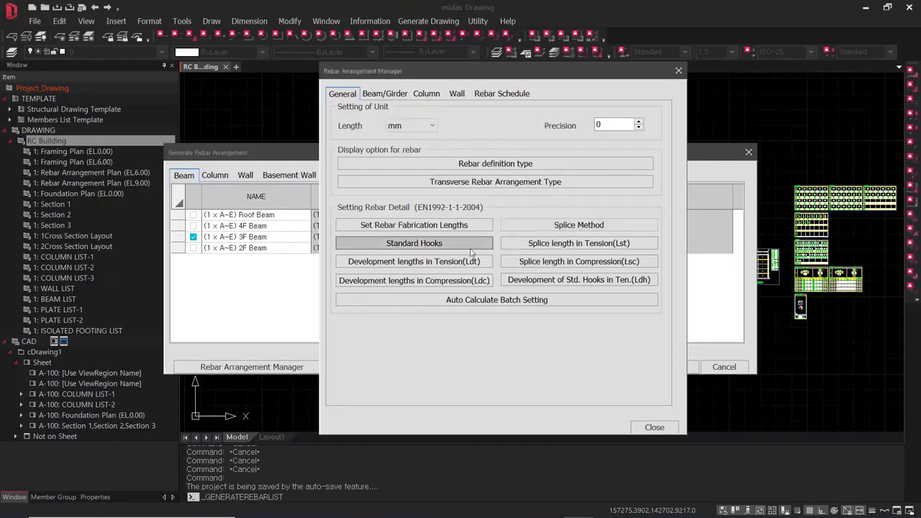
click(467, 246)
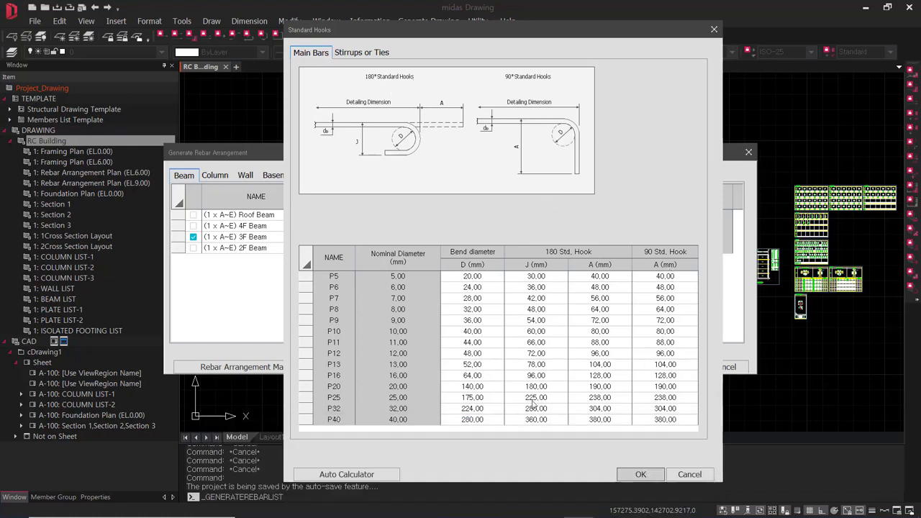
click(389, 473)
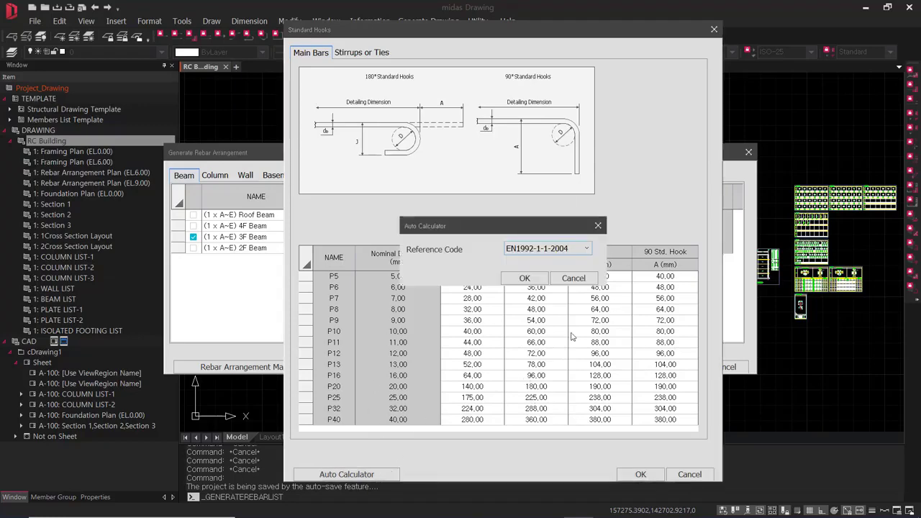
click(522, 278)
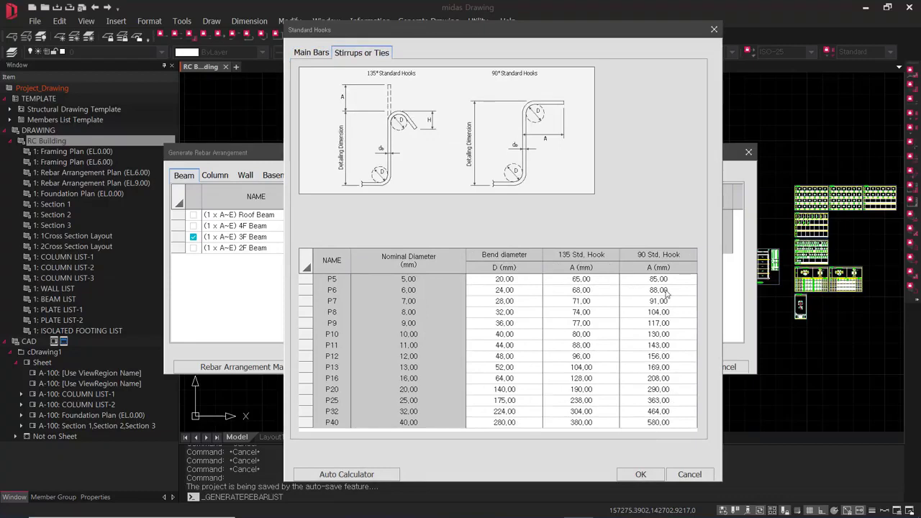
click(347, 475)
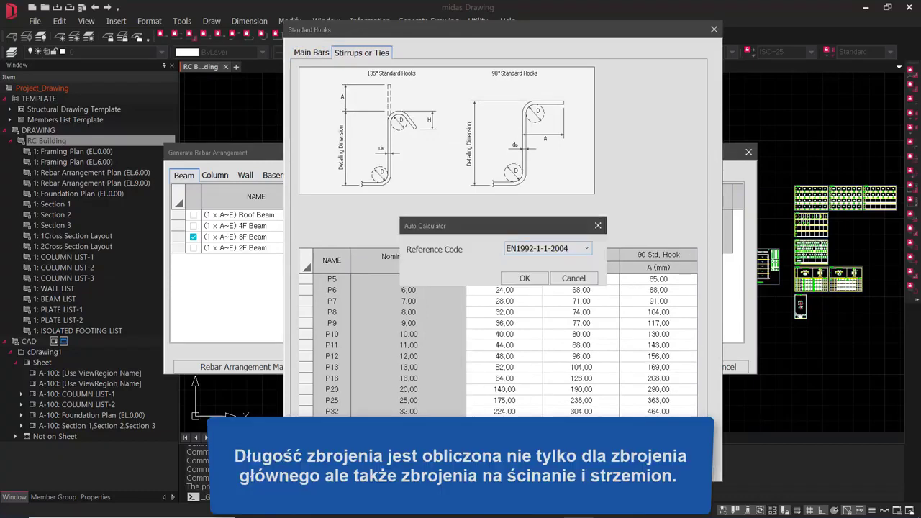
click(539, 280)
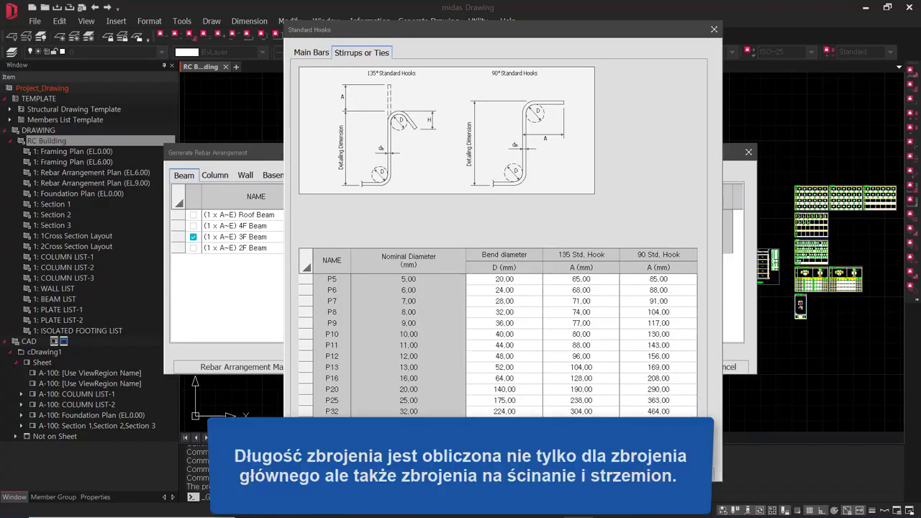
click(639, 474)
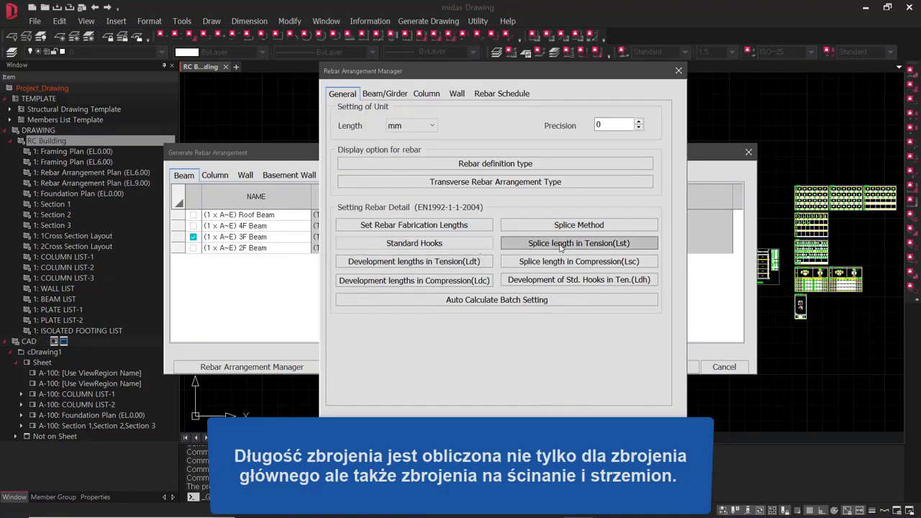
click(603, 246)
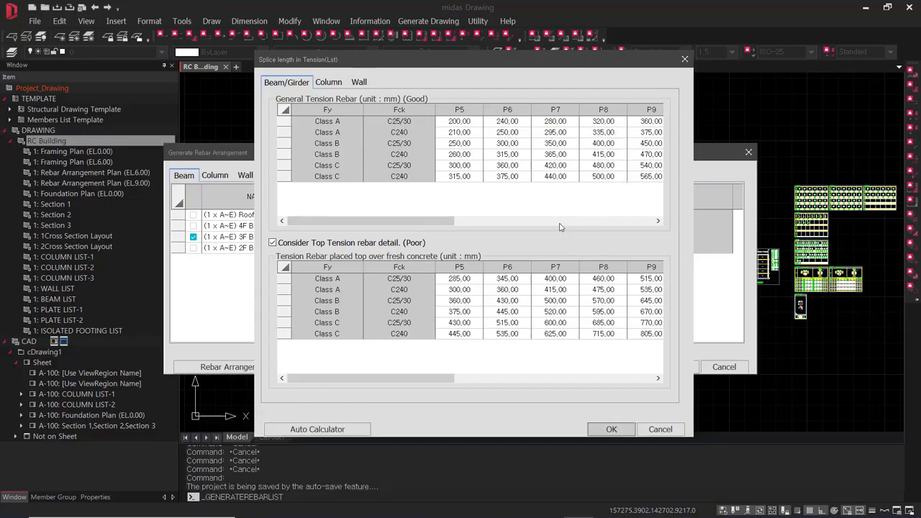
mouse_move(441, 220)
mouse_down()
mouse_move(625, 220)
mouse_move(439, 222)
mouse_up()
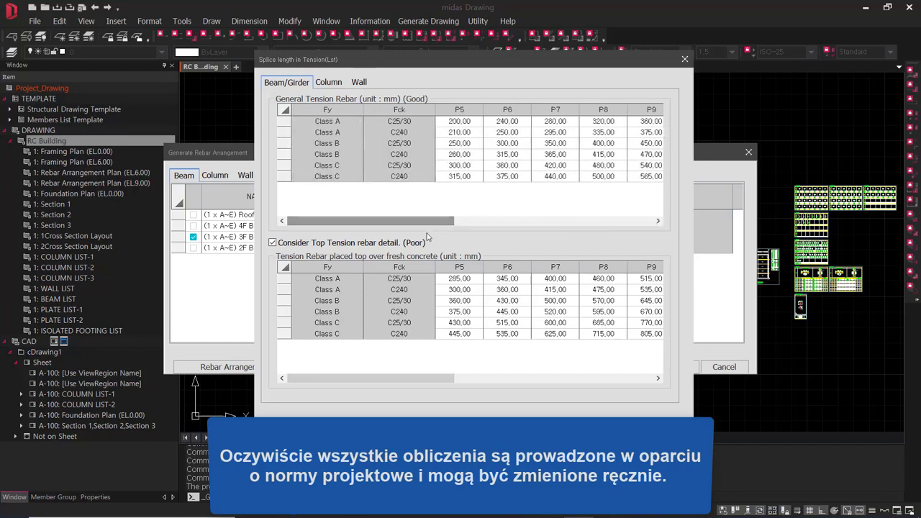
click(554, 424)
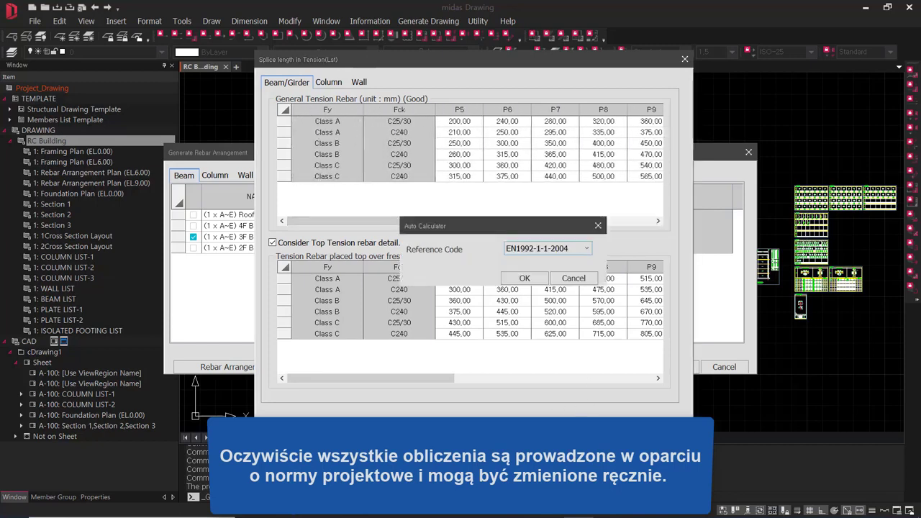
click(525, 281)
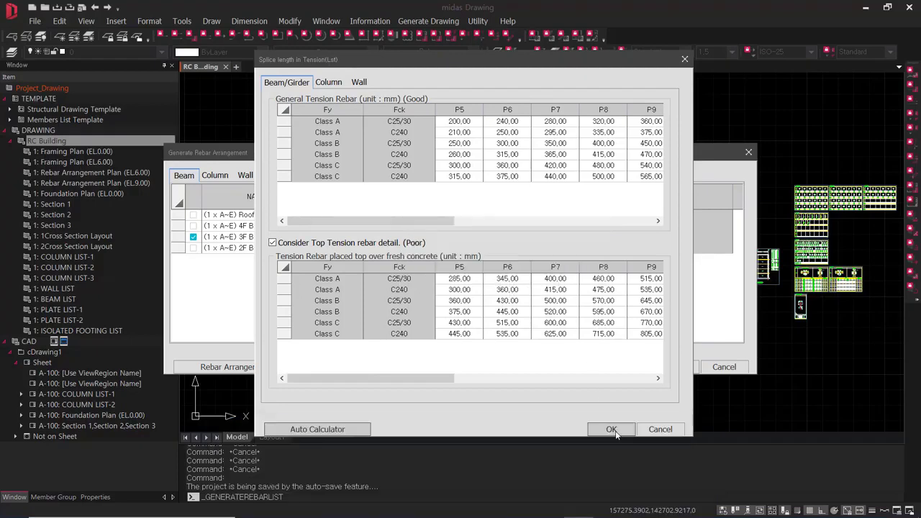
click(610, 487)
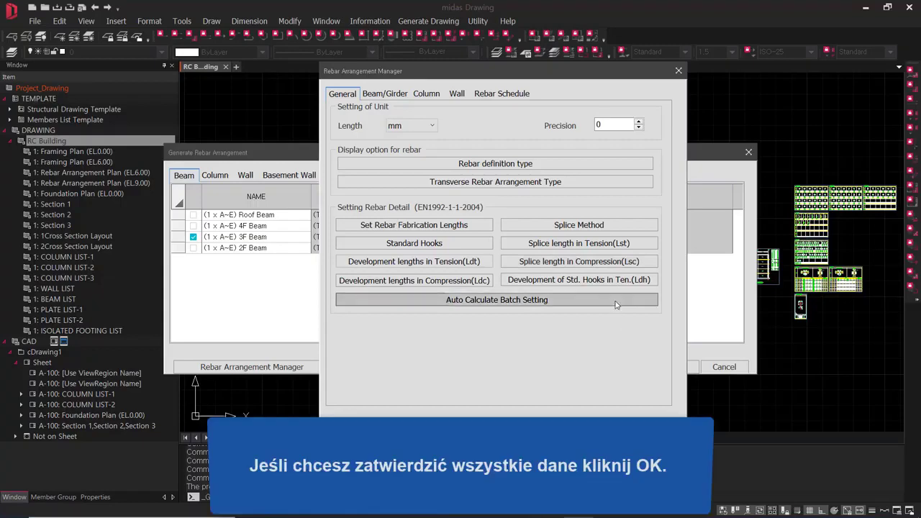
click(615, 302)
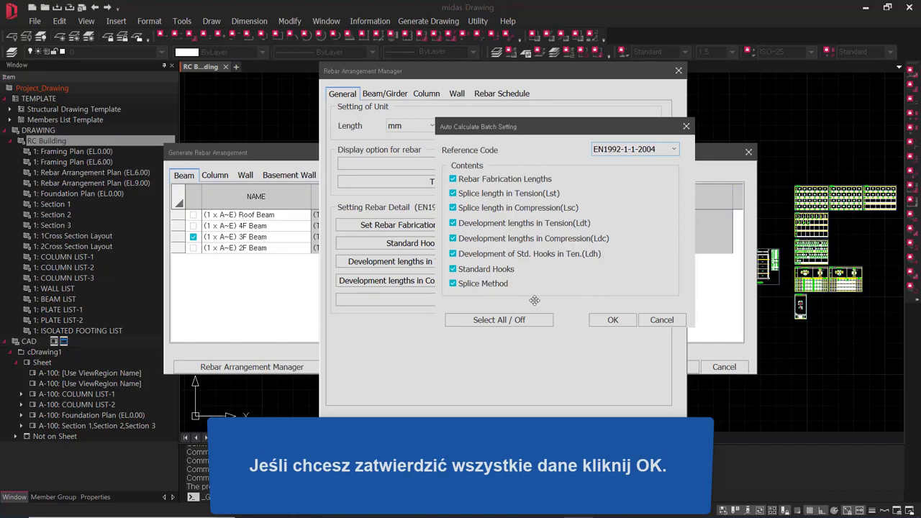
click(612, 320)
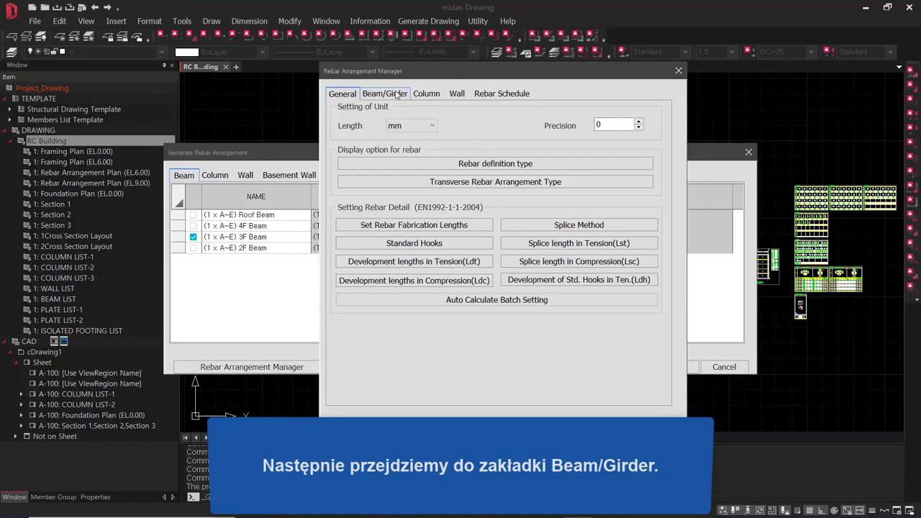
Review the Beam/Girder reinforcement pattern settings for girders, beams and footing girders, including the cutoff points and stirrup offset distance
click(396, 96)
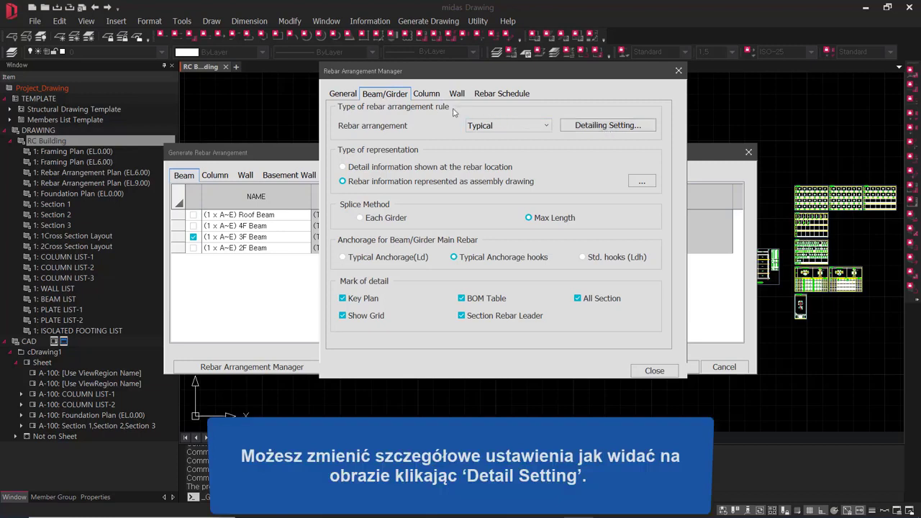
click(639, 127)
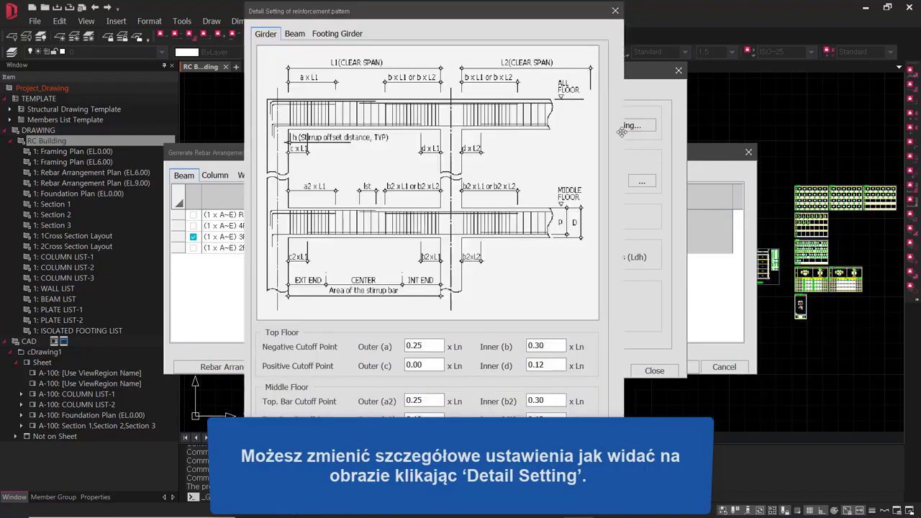
click(295, 35)
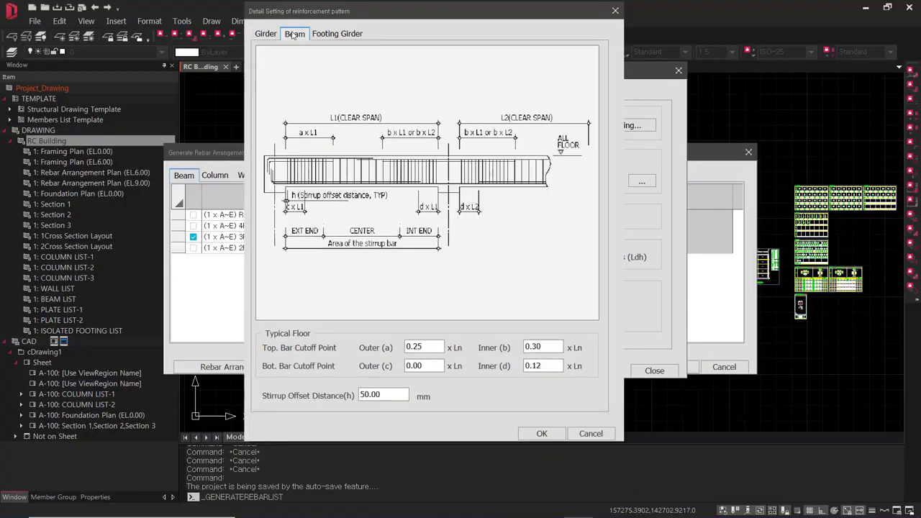
click(340, 36)
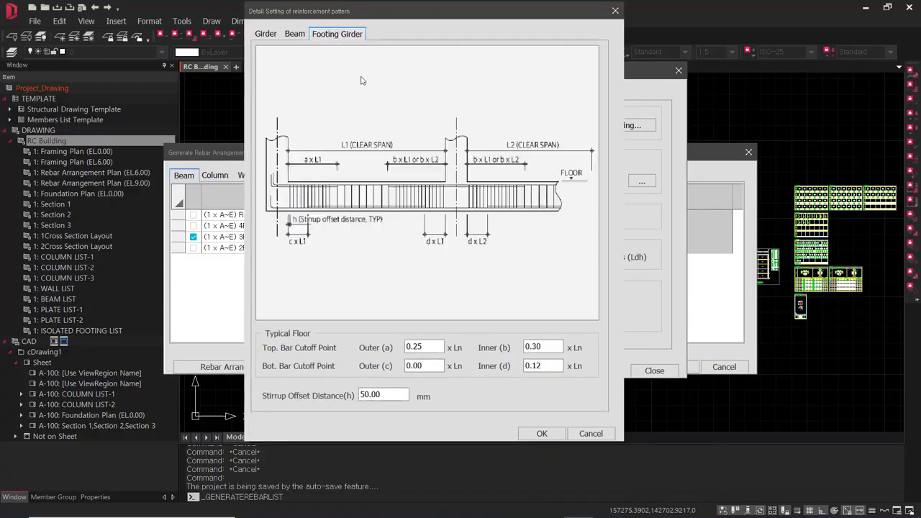
click(265, 35)
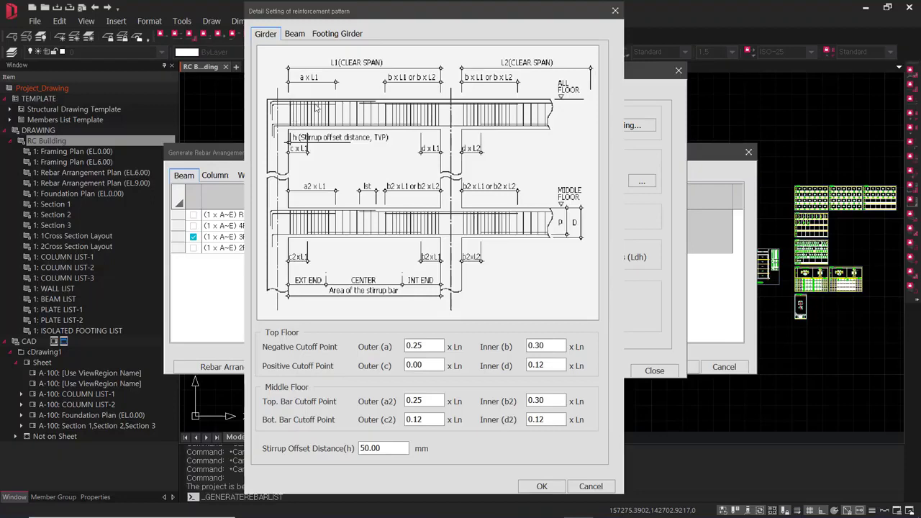
click(393, 448)
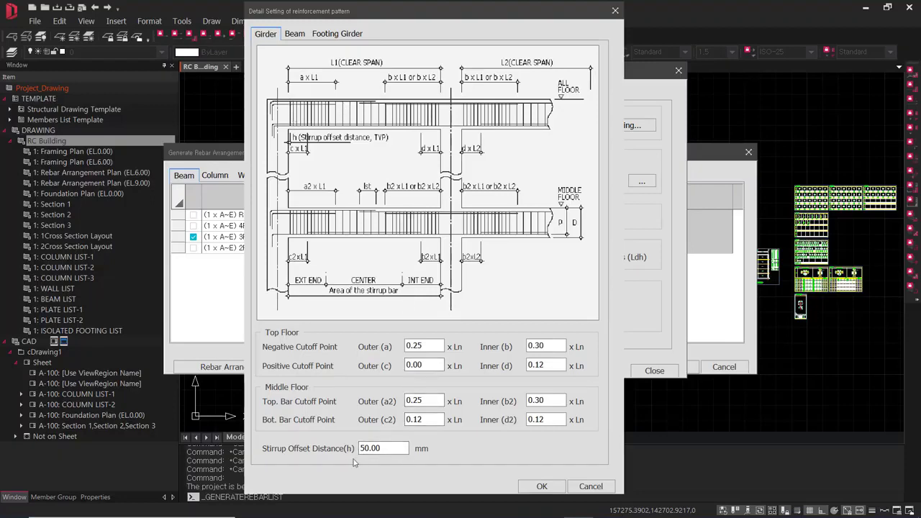
click(542, 486)
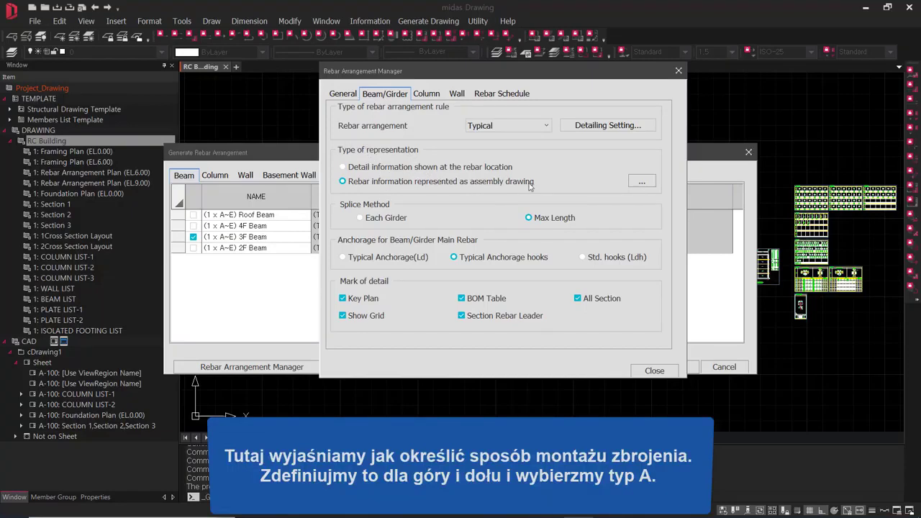
Set the beam/girder assembly drawing representation to Position Top and Bot with assembly drawing Type A
click(649, 183)
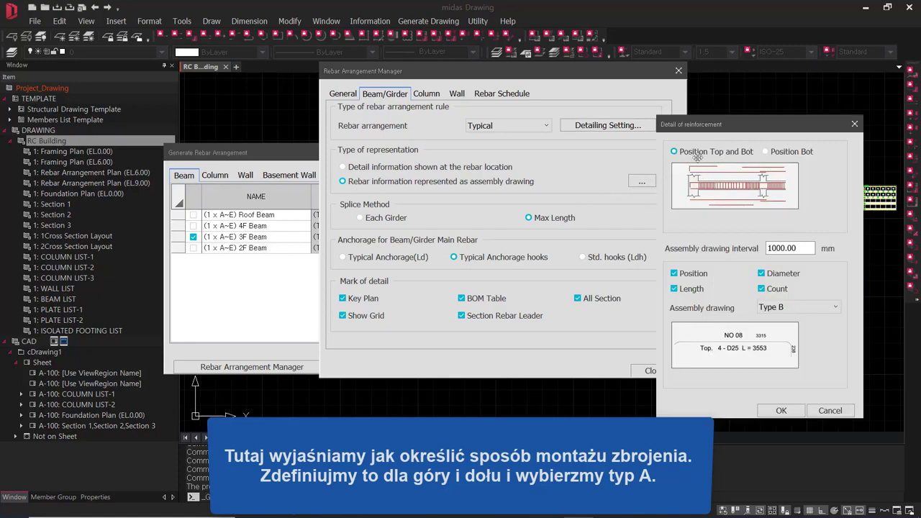
click(790, 152)
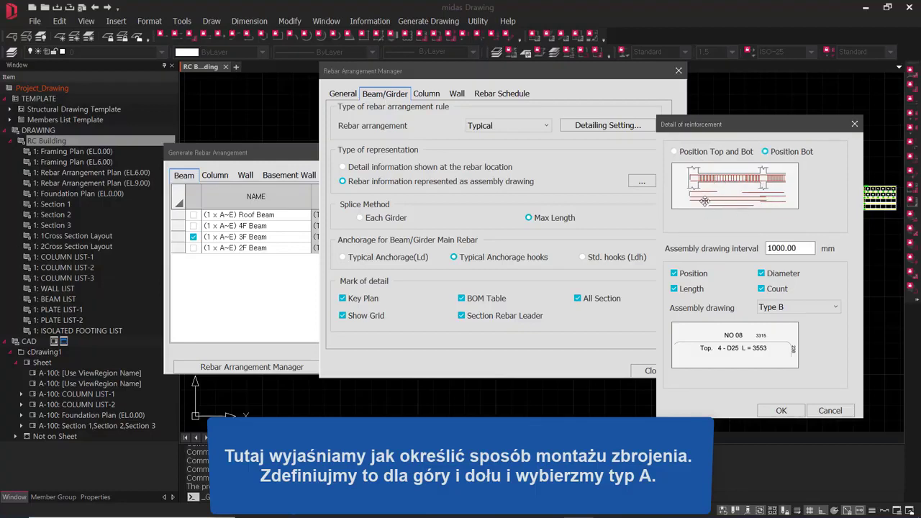
click(700, 153)
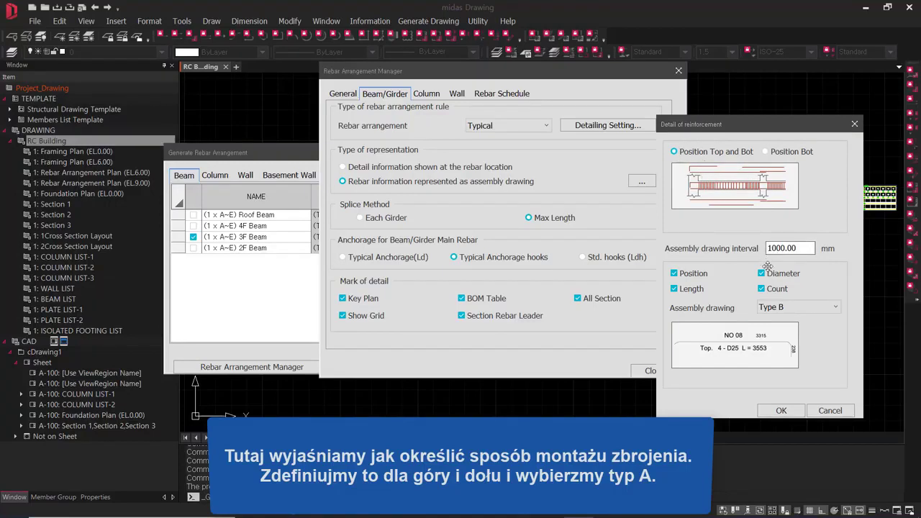
click(805, 308)
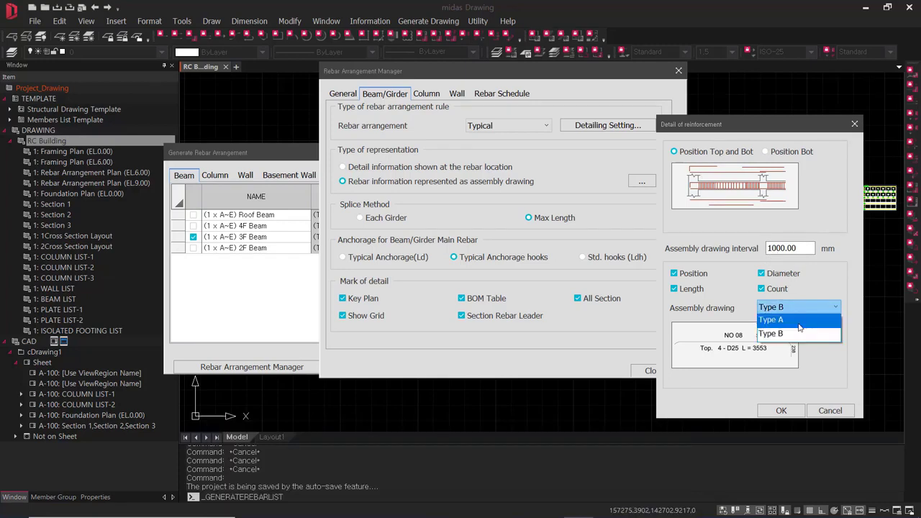
click(795, 321)
click(802, 307)
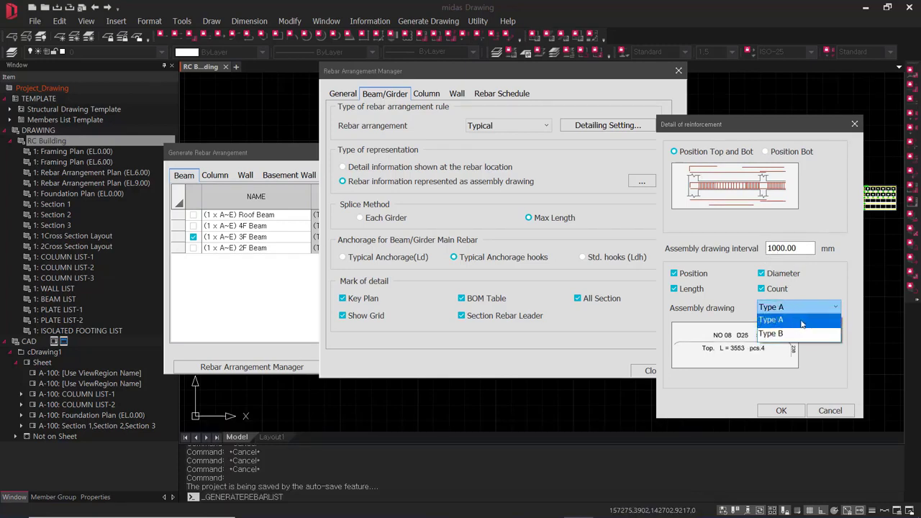
click(802, 325)
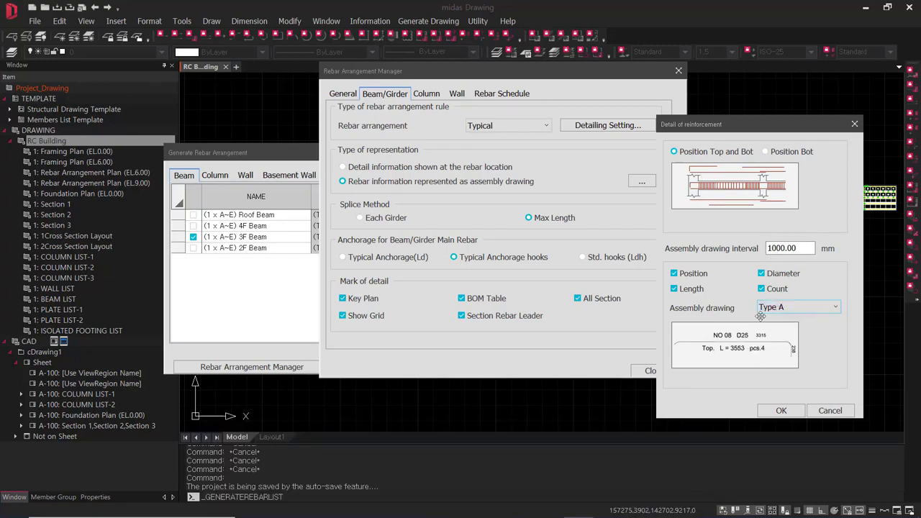
click(786, 411)
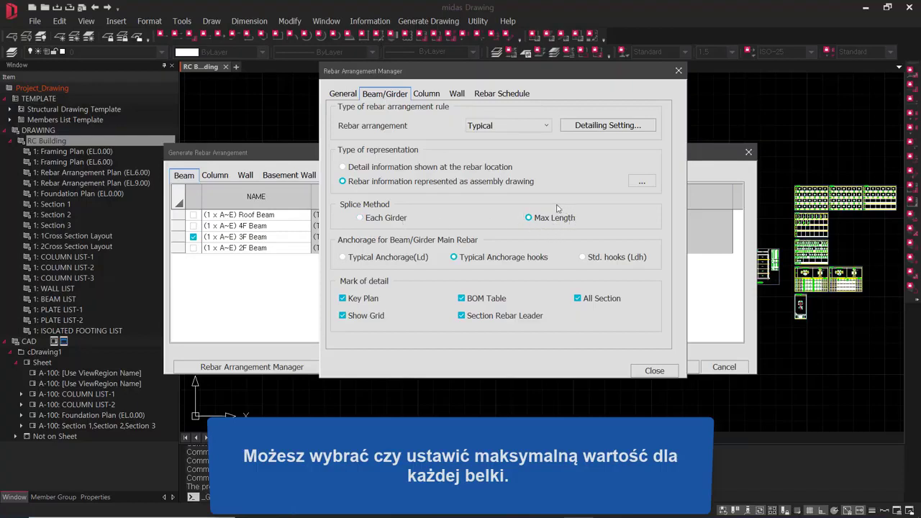
click(397, 219)
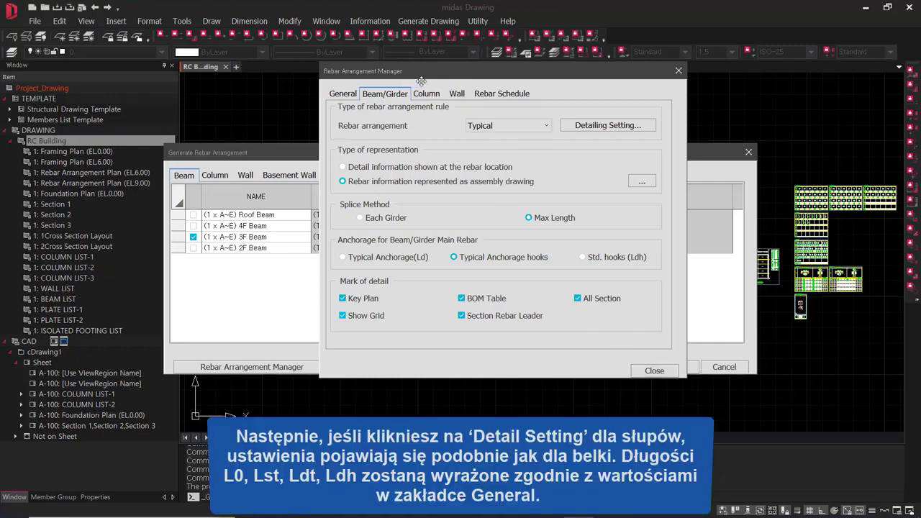
Review the detailing settings of the reinforcement pattern for columns and walls, and close the Rebar Arrangement Manager
click(427, 94)
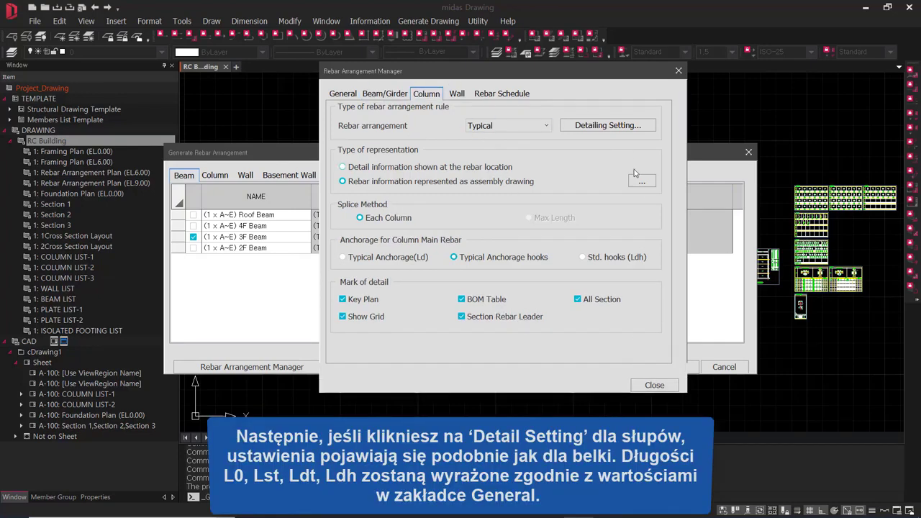
click(618, 126)
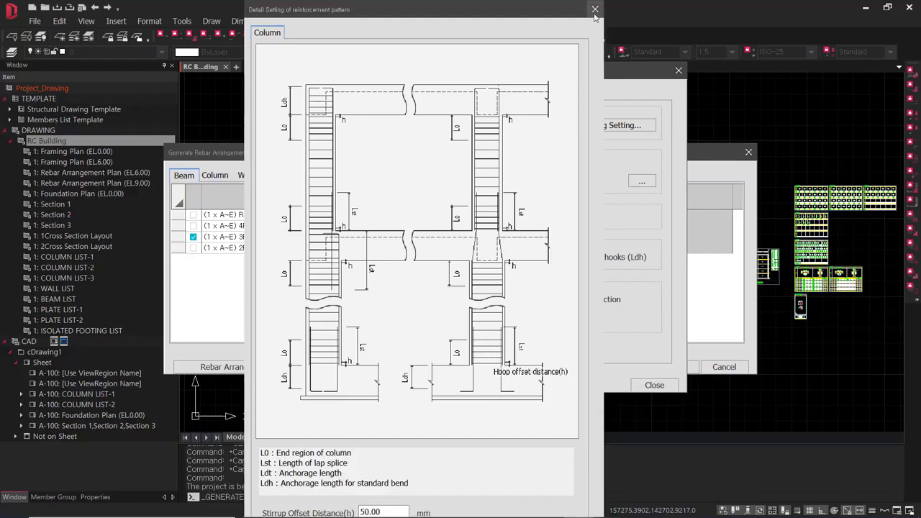
click(594, 10)
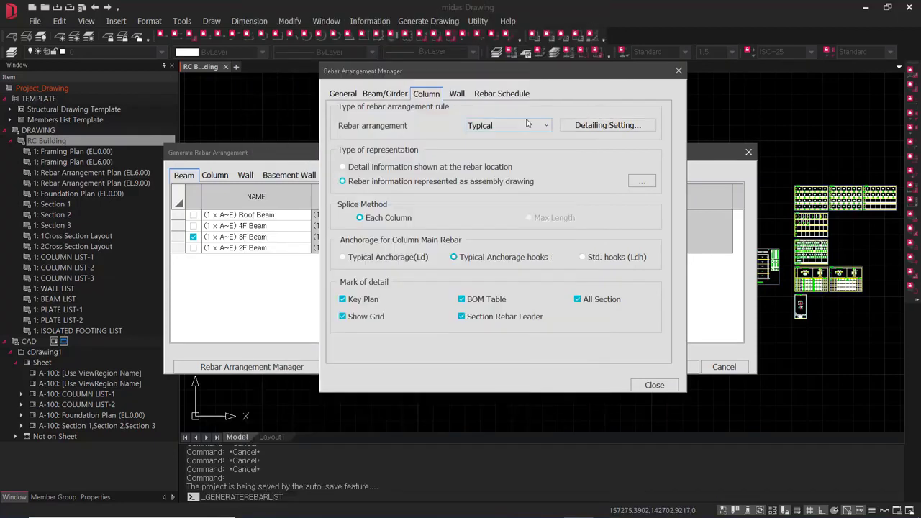
click(457, 93)
click(604, 125)
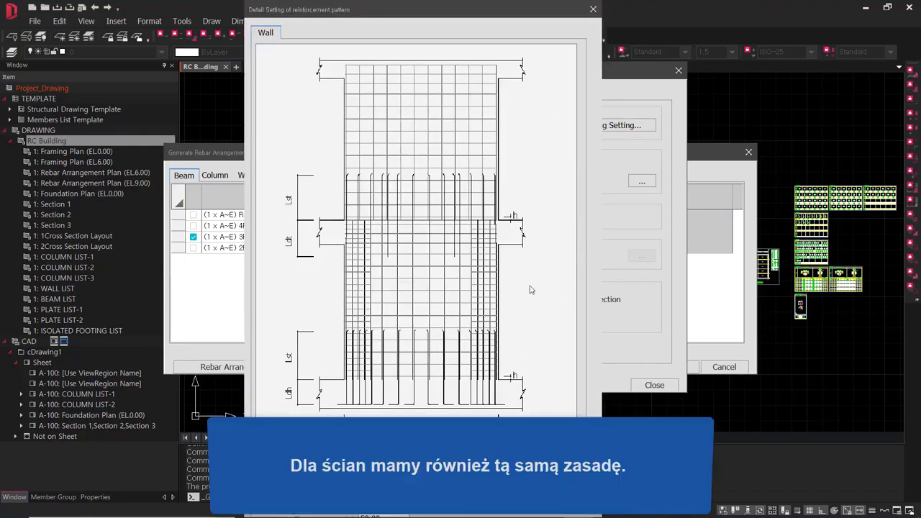
click(593, 9)
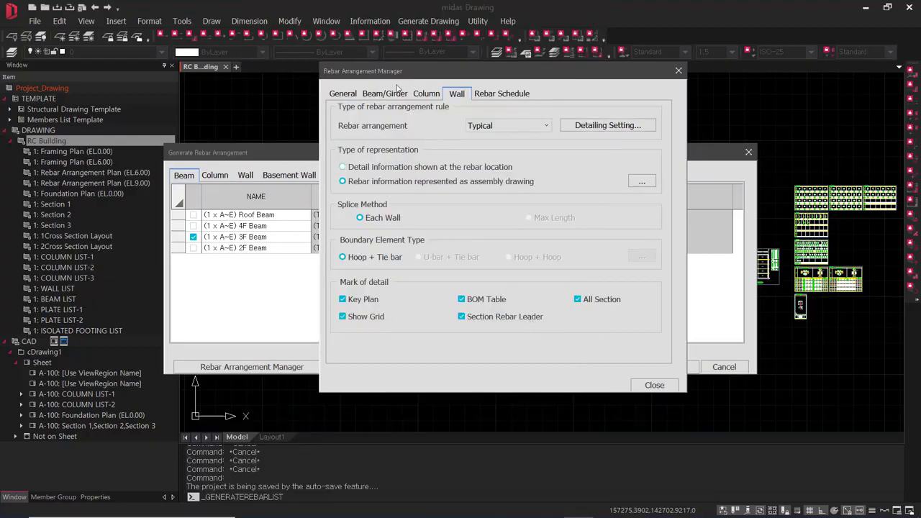
click(426, 95)
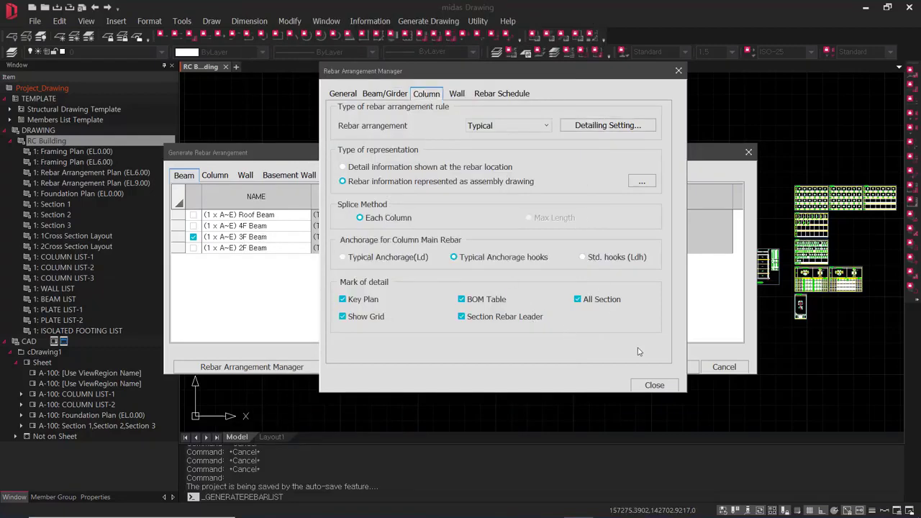
click(654, 386)
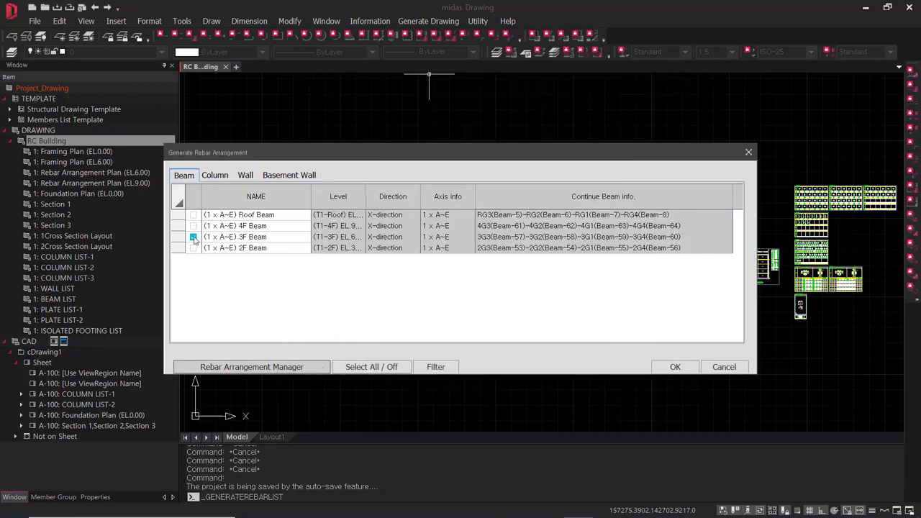
Generate the rebar arrangement drawing for the (3 x C~E) 1F-Roof Wall and insert it in model space above the first framing plan
click(216, 176)
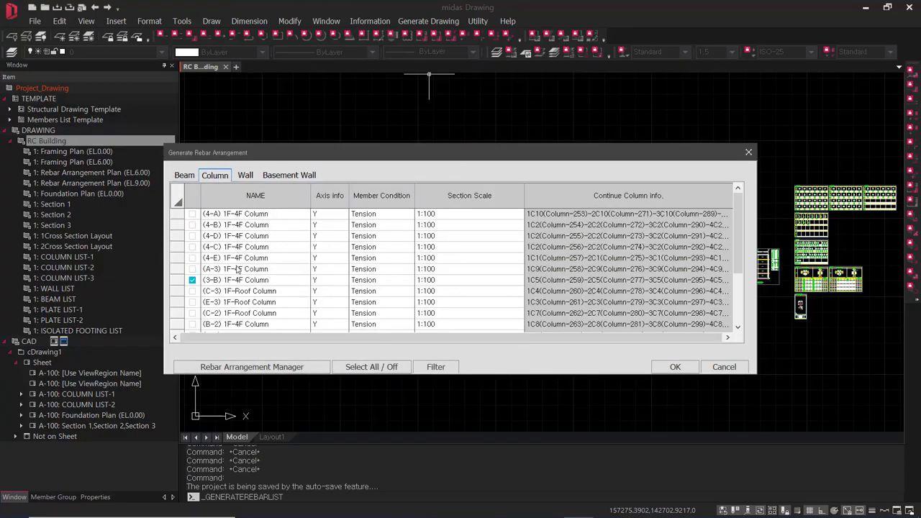
click(246, 175)
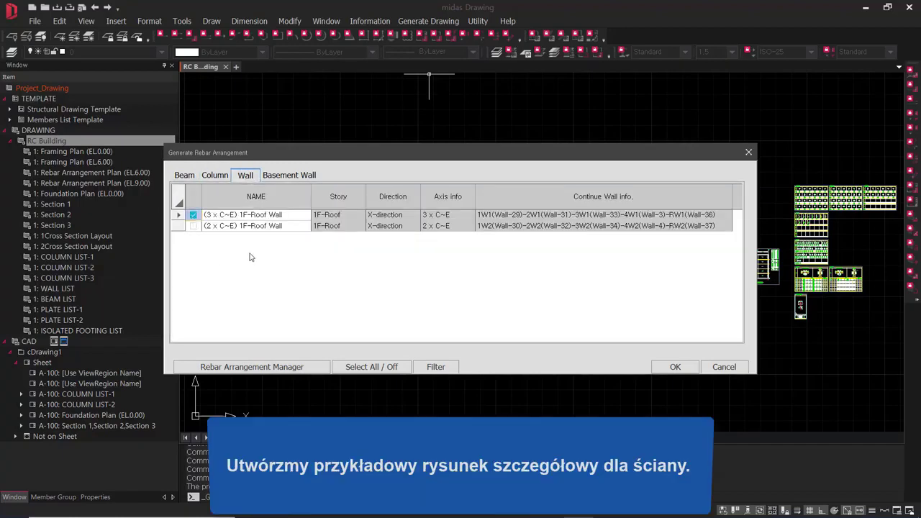
click(677, 367)
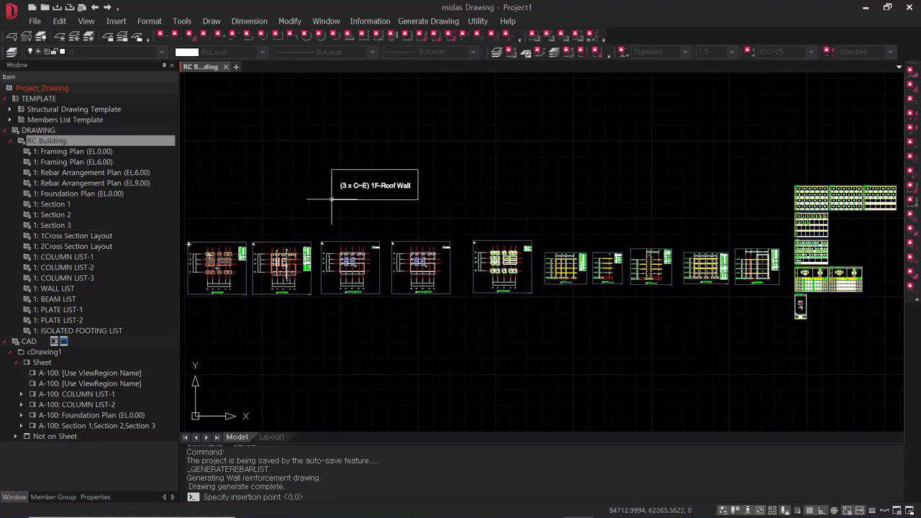
middle_drag(210, 224, 359, 225)
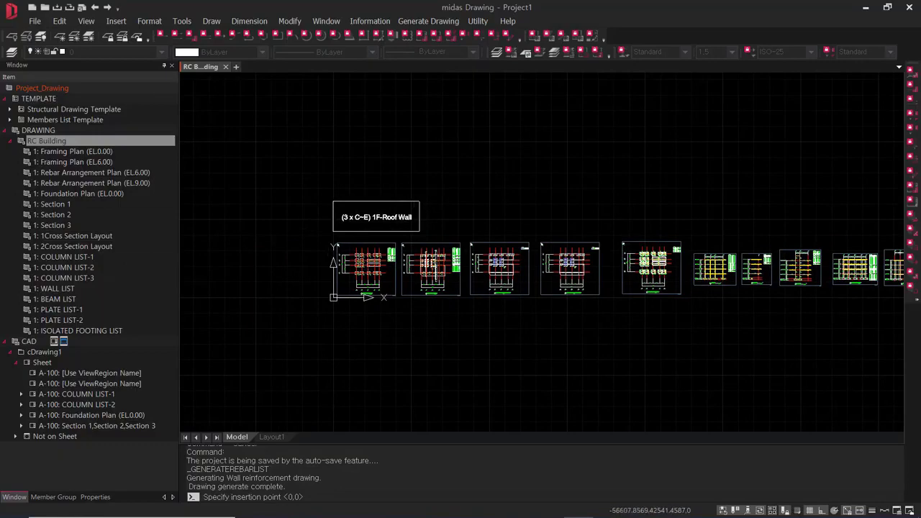
click(338, 220)
scroll(344, 219, up, 8)
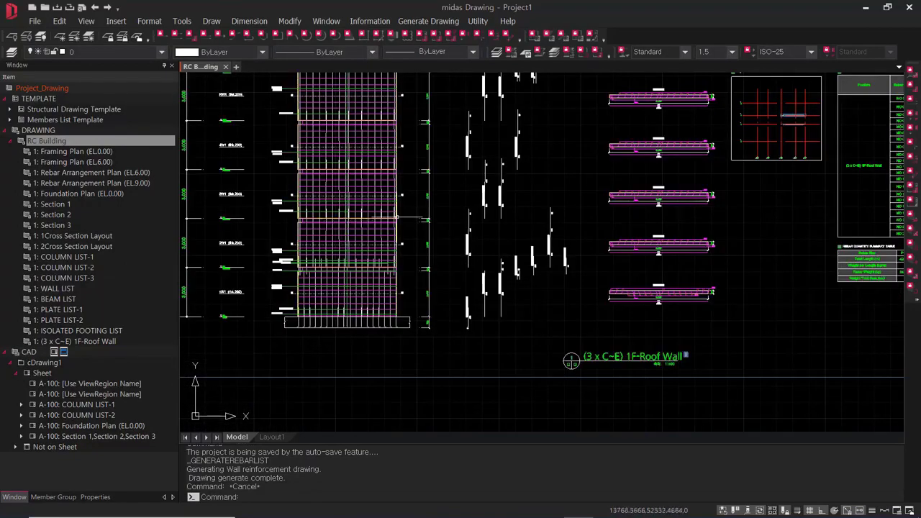
scroll(381, 237, down, 4)
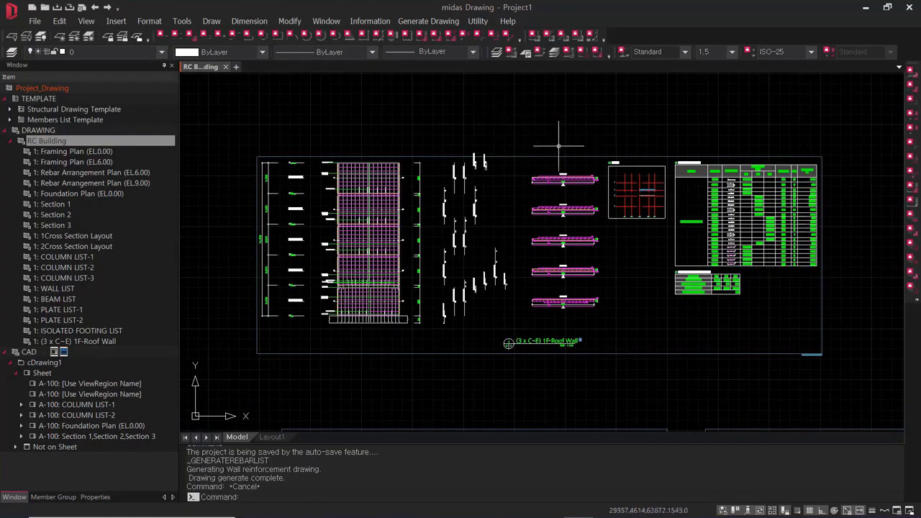
Examine the wall's location in the key plan and the rebar layout in Section A5-A5 of the generated wall drawing
scroll(622, 191, up, 4)
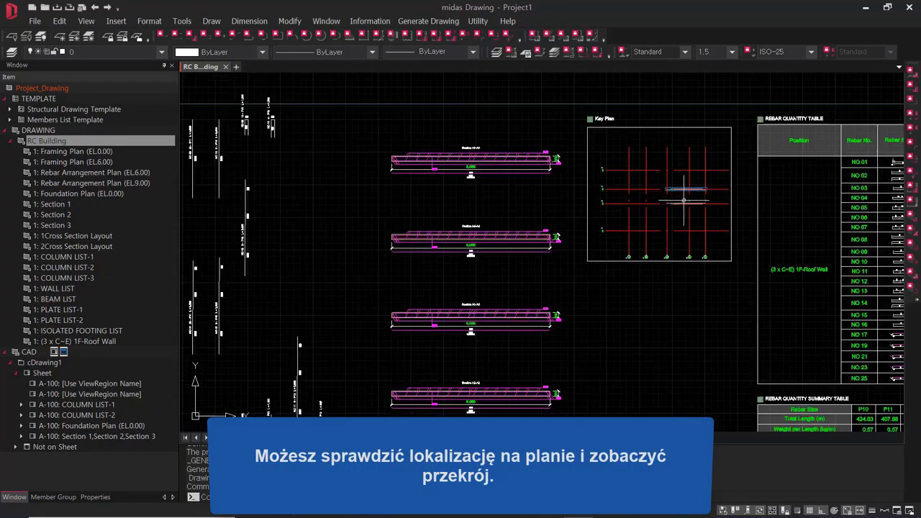
scroll(490, 202, up, 2)
scroll(474, 144, up, 4)
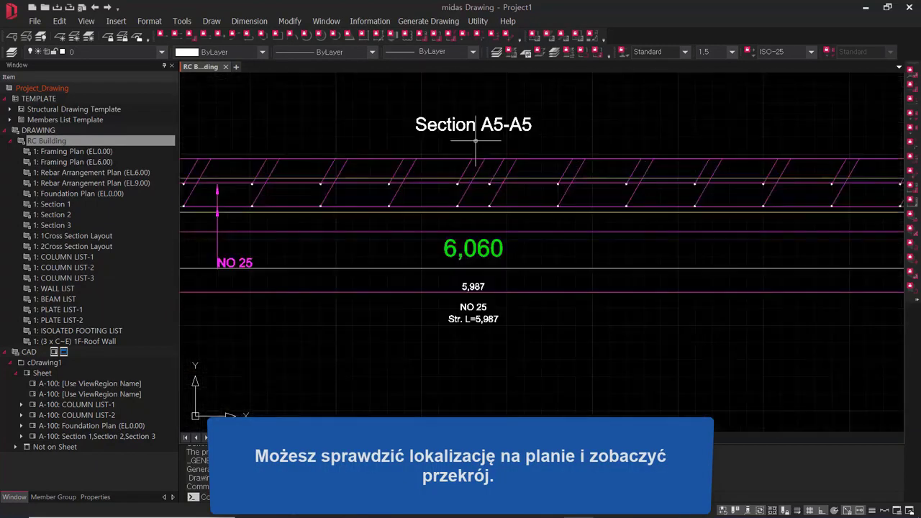
scroll(521, 156, down, 5)
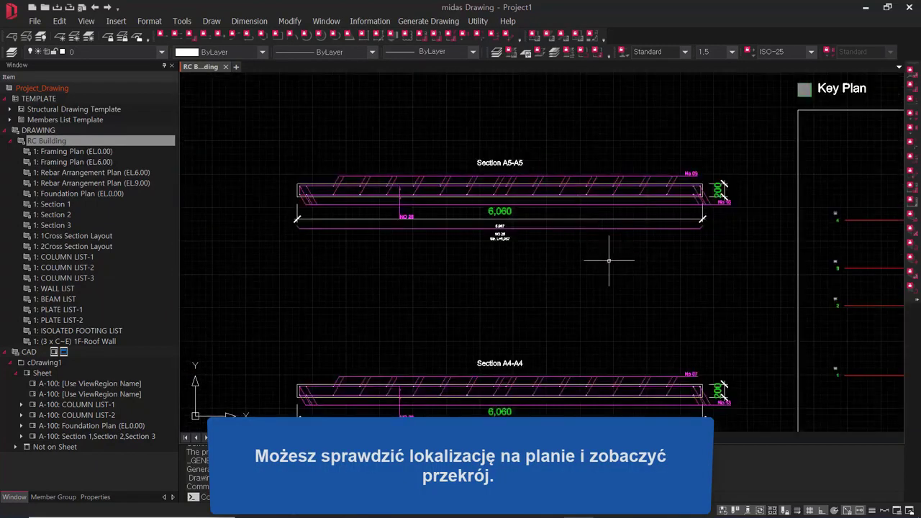
scroll(547, 255, down, 1)
scroll(500, 308, down, 3)
middle_drag(367, 281, 609, 294)
middle_drag(746, 214, 489, 267)
scroll(578, 265, up, 3)
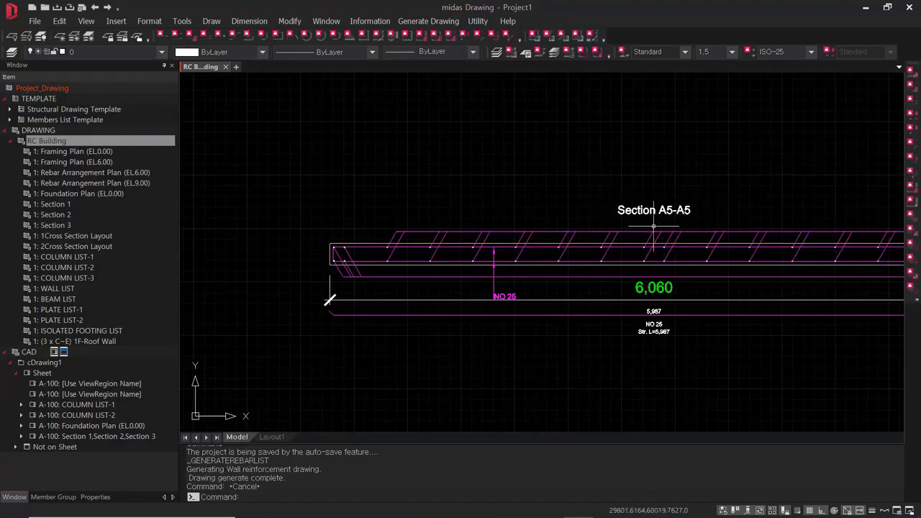
scroll(631, 227, down, 2)
scroll(551, 235, down, 4)
Examine where section line A5 cuts through the wall elevation at the RW1 storey
middle_drag(473, 235, 734, 233)
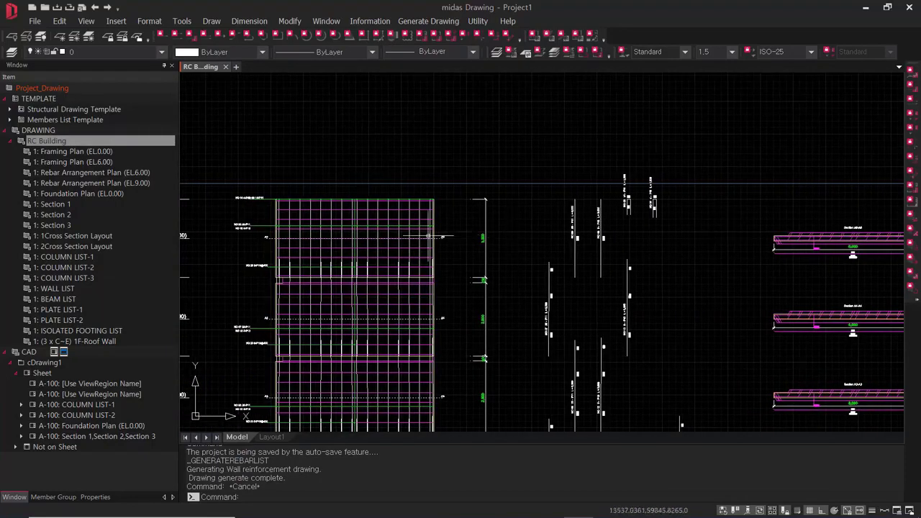
scroll(268, 234, up, 4)
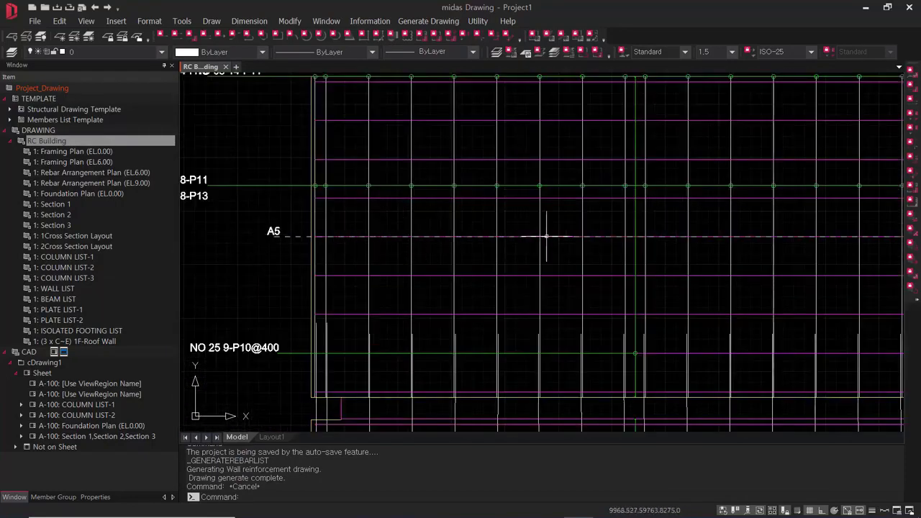
scroll(621, 236, down, 1)
middle_drag(780, 247, 629, 246)
scroll(731, 243, down, 2)
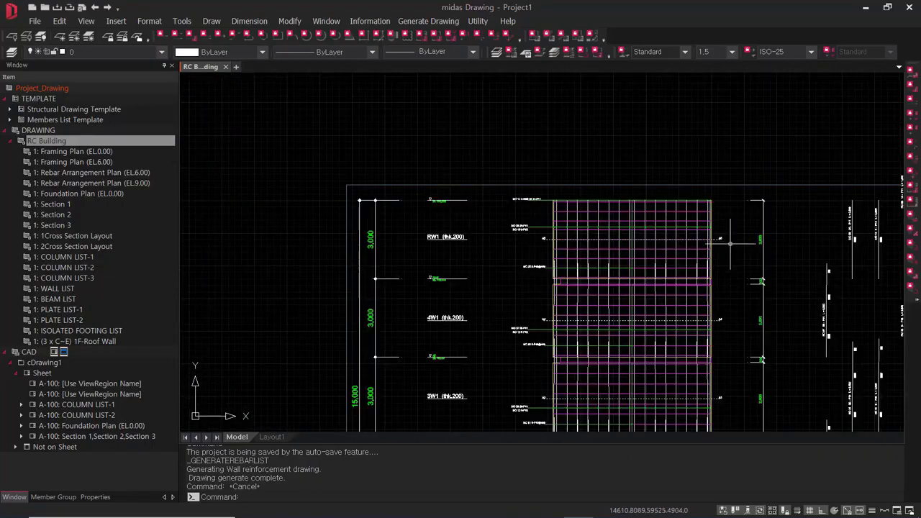
middle_drag(731, 243, 534, 244)
Select the NO 09 vertical bar in the extracted bar details and locate its matching bar in the wall elevation
click(660, 248)
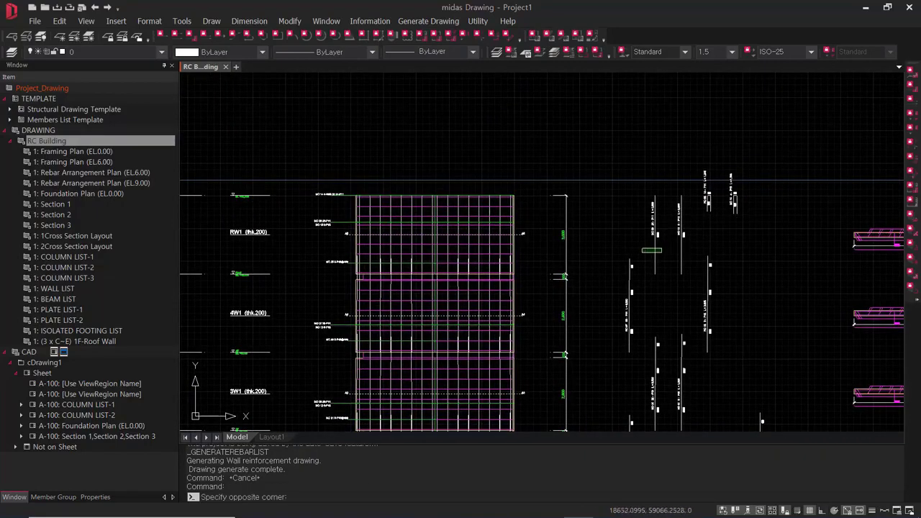
click(643, 252)
scroll(652, 246, up, 5)
scroll(619, 239, down, 2)
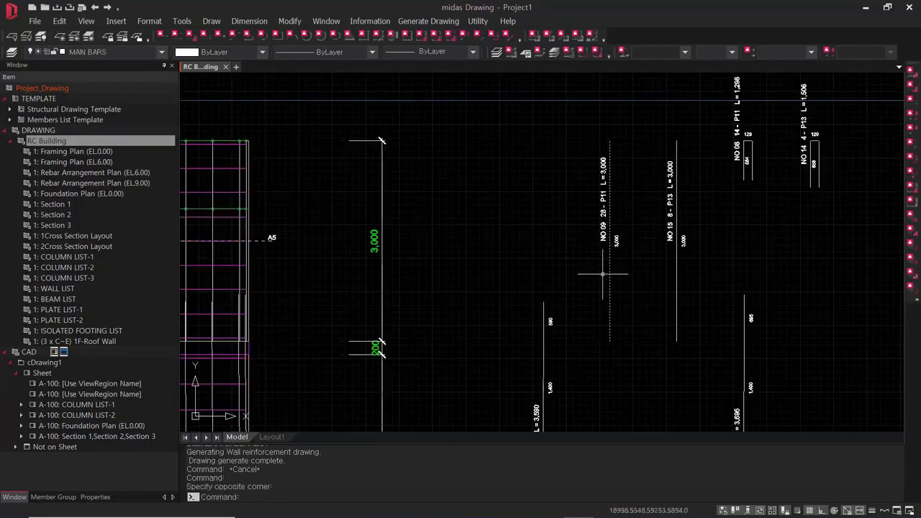
scroll(602, 273, down, 2)
middle_drag(470, 257, 567, 259)
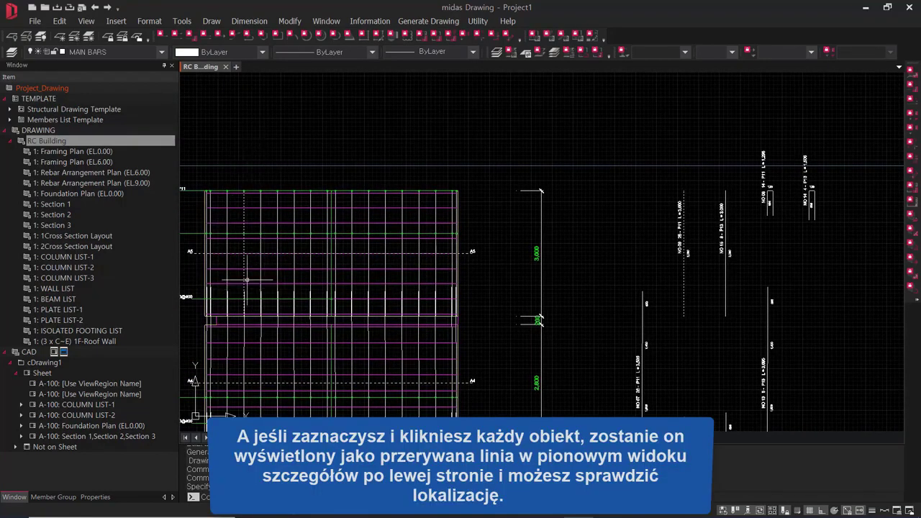
middle_drag(733, 343, 721, 331)
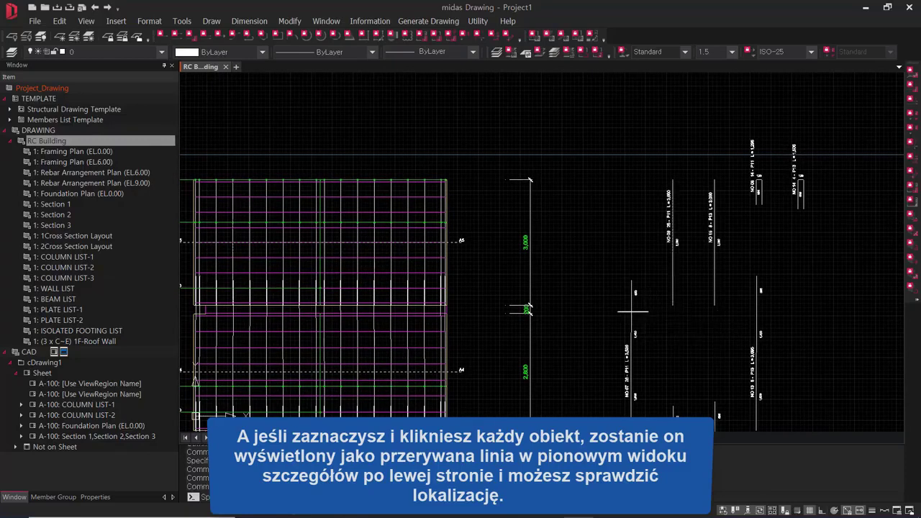
Select the NO 07 vertical bar in the bar details and locate it in the wall elevation
click(623, 315)
middle_drag(545, 341, 695, 278)
scroll(392, 287, up, 5)
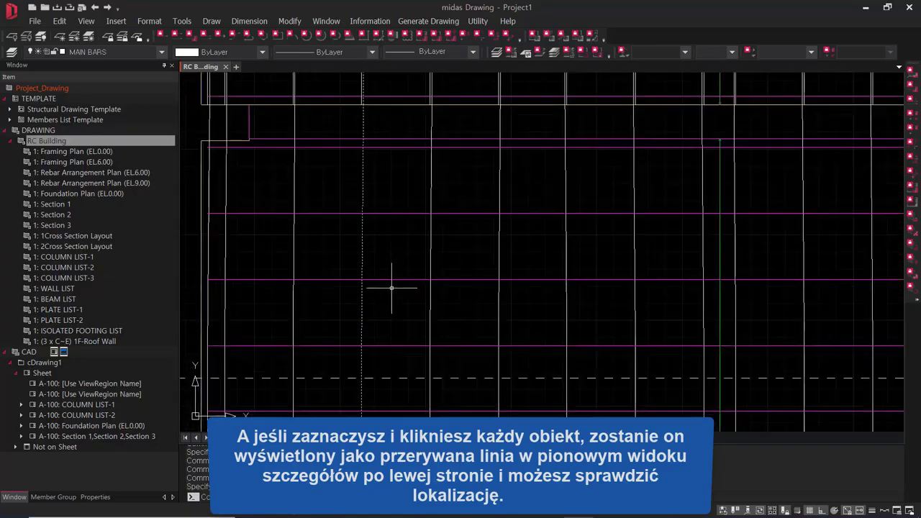
scroll(392, 288, down, 3)
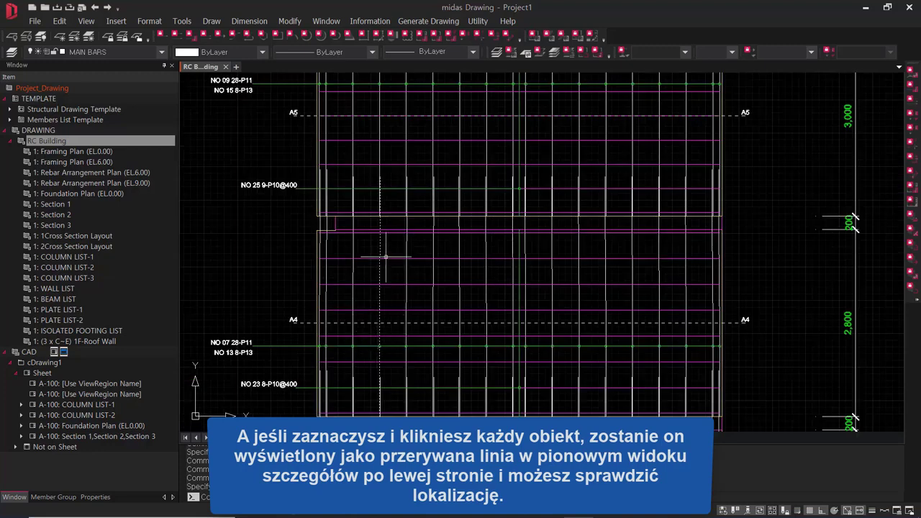
Add the overlapping NO 09 bar to the selection and examine its lap with the NO 07 bar
scroll(380, 184, up, 5)
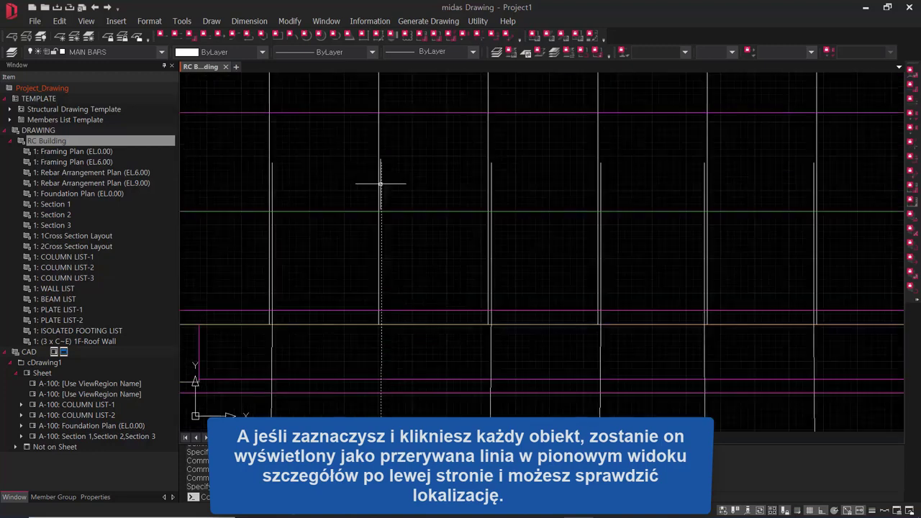
click(379, 173)
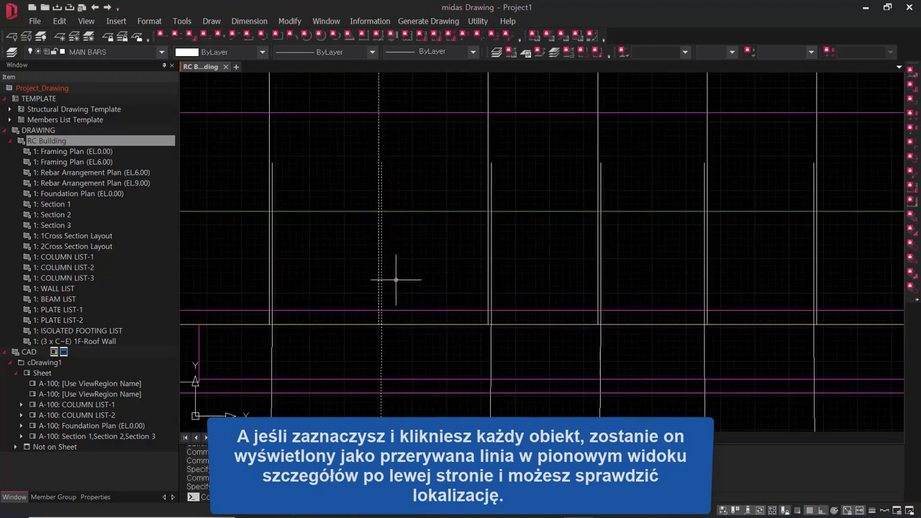
scroll(421, 245, down, 3)
scroll(532, 281, down, 1)
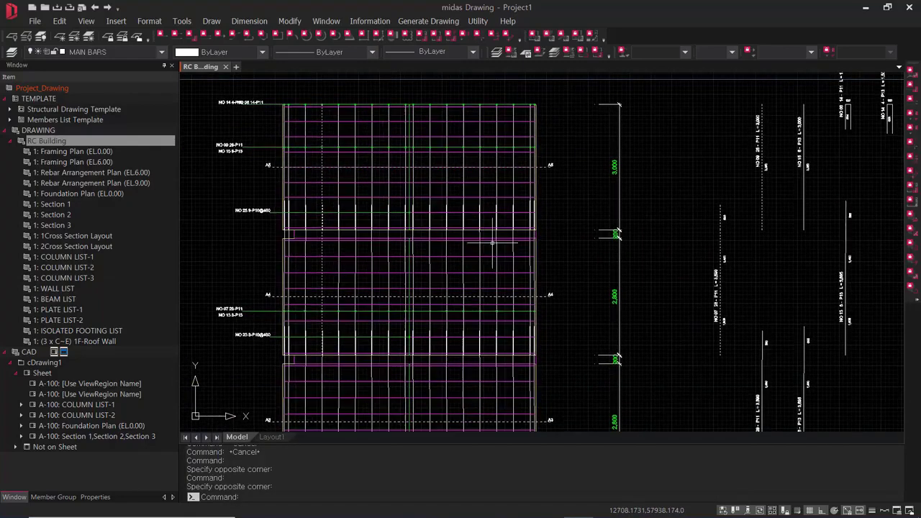
scroll(492, 243, down, 2)
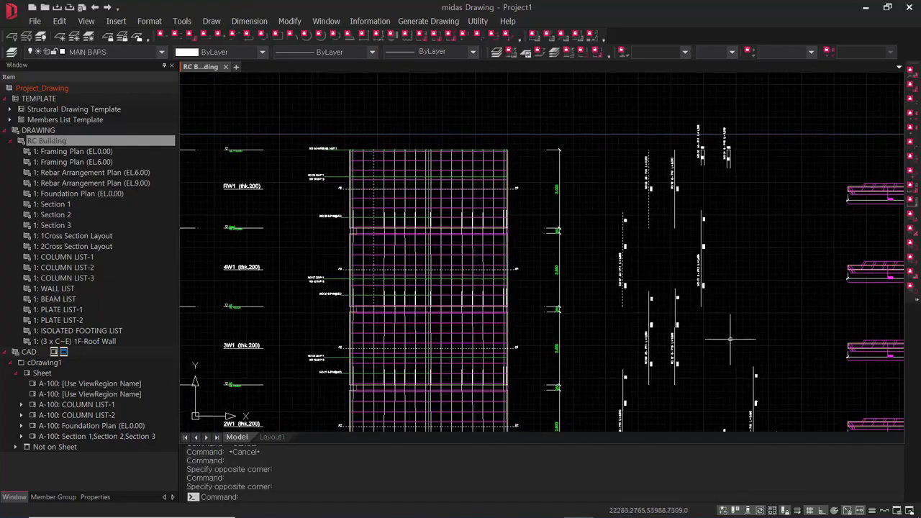
Clear the selection and examine Section A4-A4 together with its section line on the 4W1 storey of the elevation
middle_drag(730, 339, 566, 305)
scroll(711, 201, up, 5)
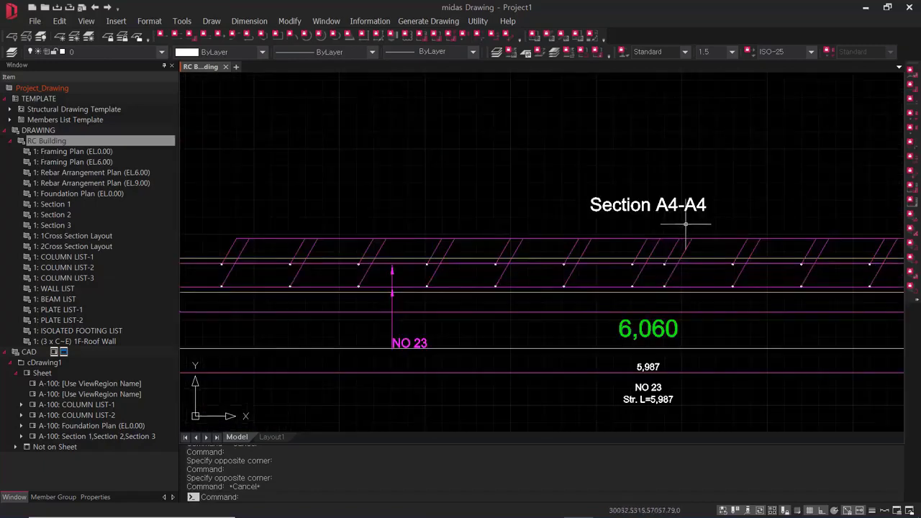
scroll(720, 219, down, 5)
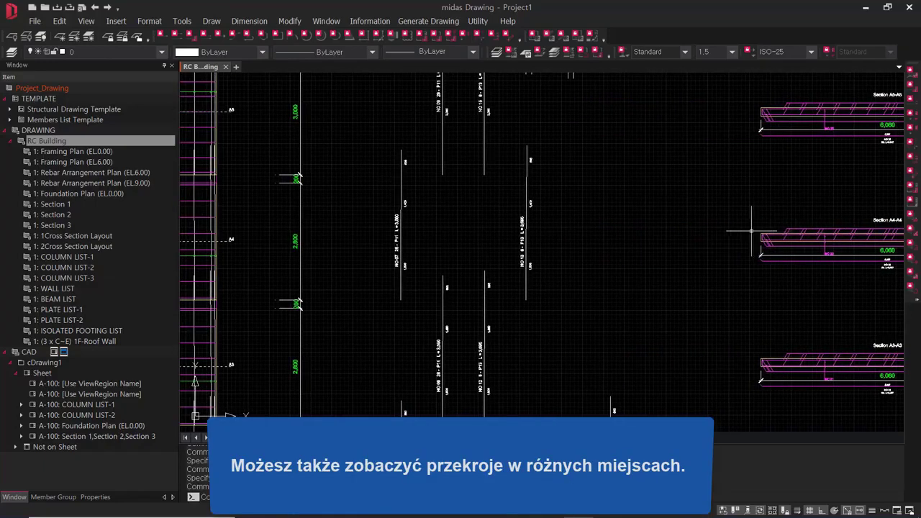
middle_drag(445, 251, 873, 252)
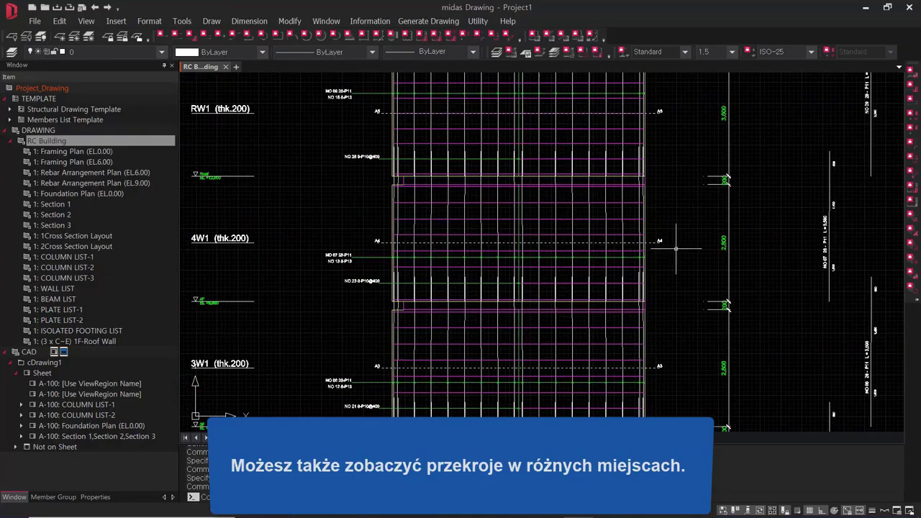
scroll(369, 242, up, 4)
scroll(478, 248, down, 3)
mouse_move(730, 251)
middle_down()
mouse_move(559, 246)
mouse_move(596, 238)
middle_up()
scroll(567, 243, down, 1)
Read the rebar labels beside the 4W1 storey, including the vertical bars NO 07 and NO 13
scroll(368, 243, up, 6)
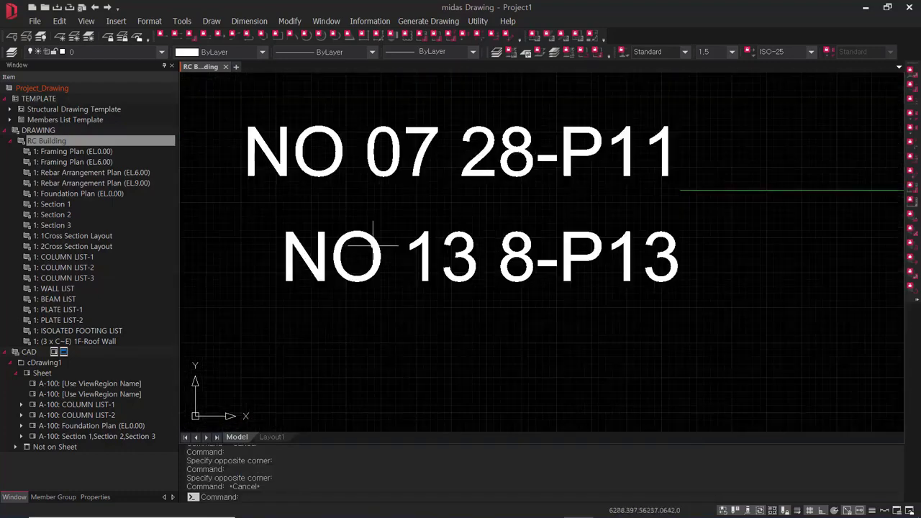
scroll(441, 252, down, 4)
middle_drag(739, 265, 621, 252)
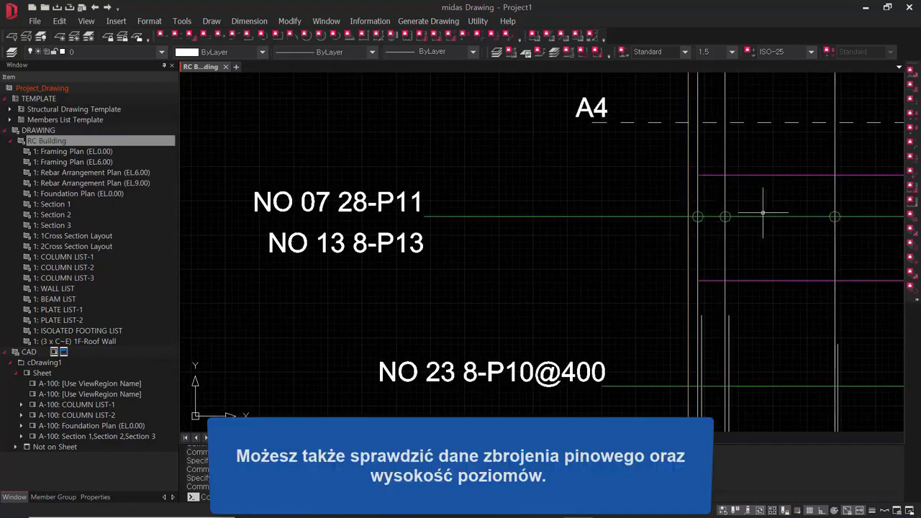
scroll(709, 262, down, 2)
middle_drag(692, 264, 532, 239)
scroll(684, 263, down, 3)
Examine the Roof level mark and the storey and slab height dimensions beside the wall elevation
scroll(369, 140, up, 7)
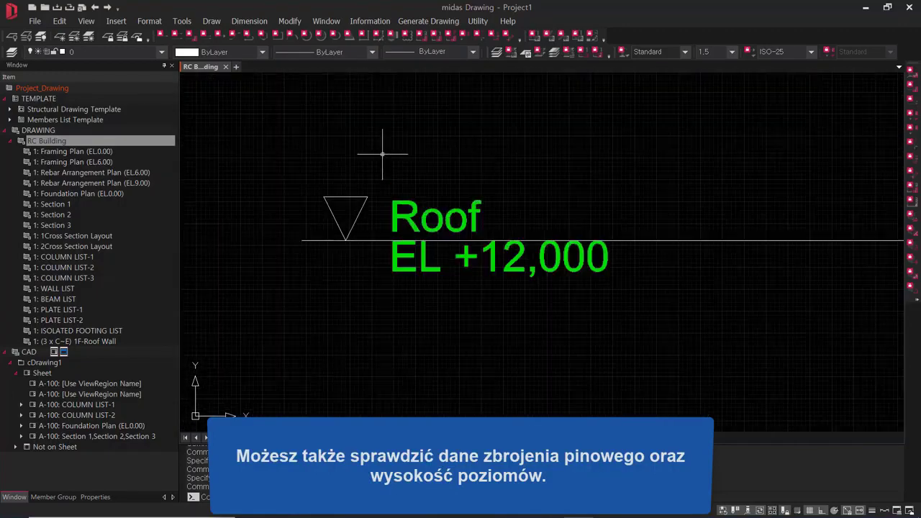
scroll(567, 216, down, 8)
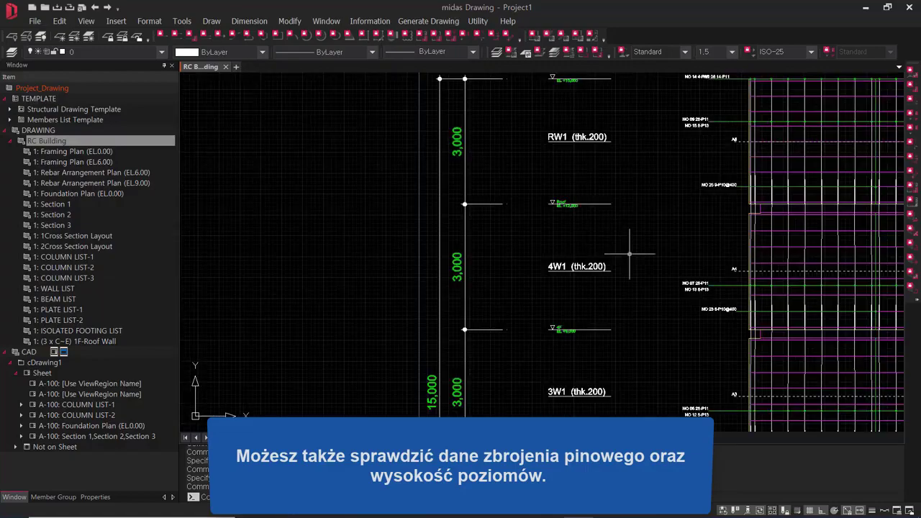
middle_drag(567, 242, 396, 167)
middle_drag(547, 217, 500, 307)
scroll(541, 190, up, 6)
scroll(532, 216, down, 5)
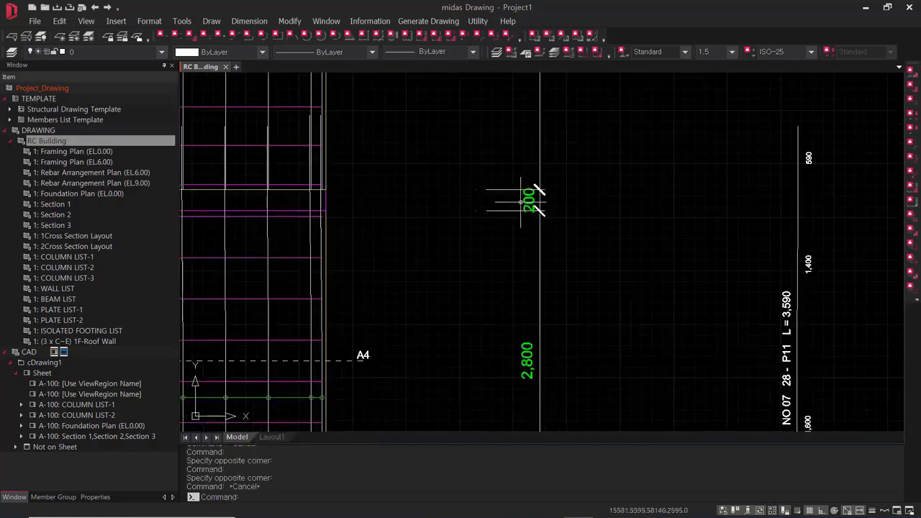
mouse_move(499, 210)
middle_down()
mouse_move(689, 211)
mouse_move(594, 160)
middle_up()
Examine the anchorage of the lowest vertical bars in the footing and the footing depth dimension
scroll(765, 242, down, 6)
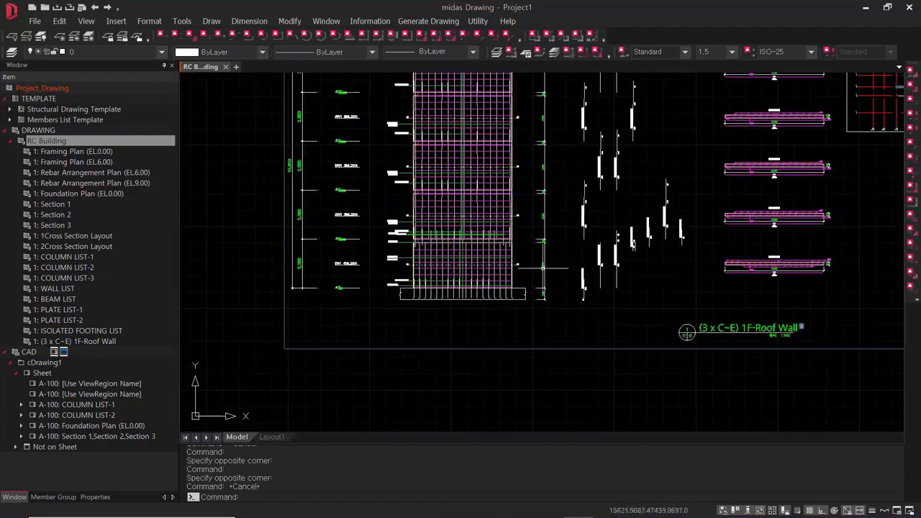
scroll(416, 304, up, 7)
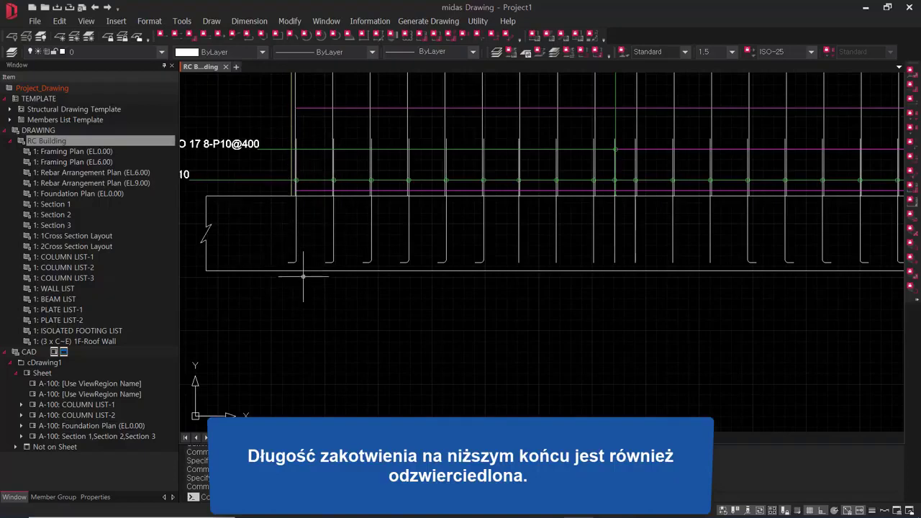
scroll(346, 277, down, 5)
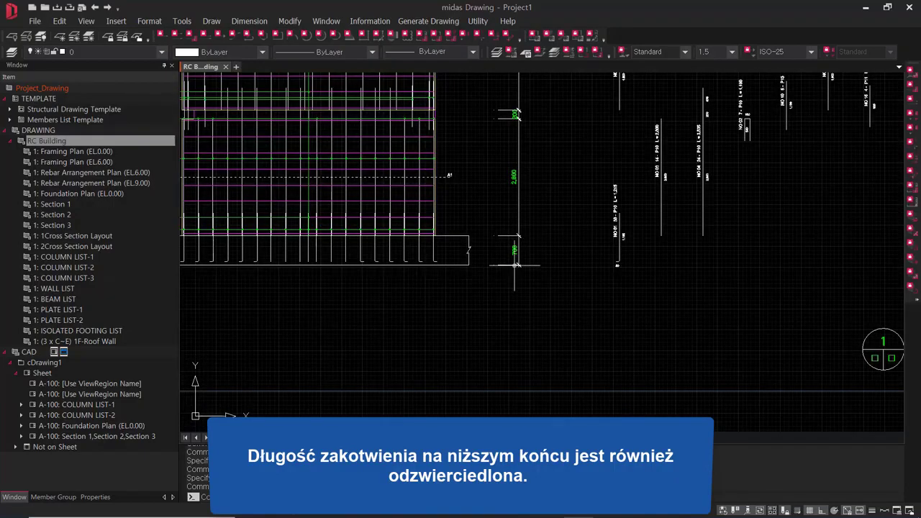
scroll(515, 265, up, 5)
scroll(487, 256, down, 6)
middle_drag(700, 266, 602, 260)
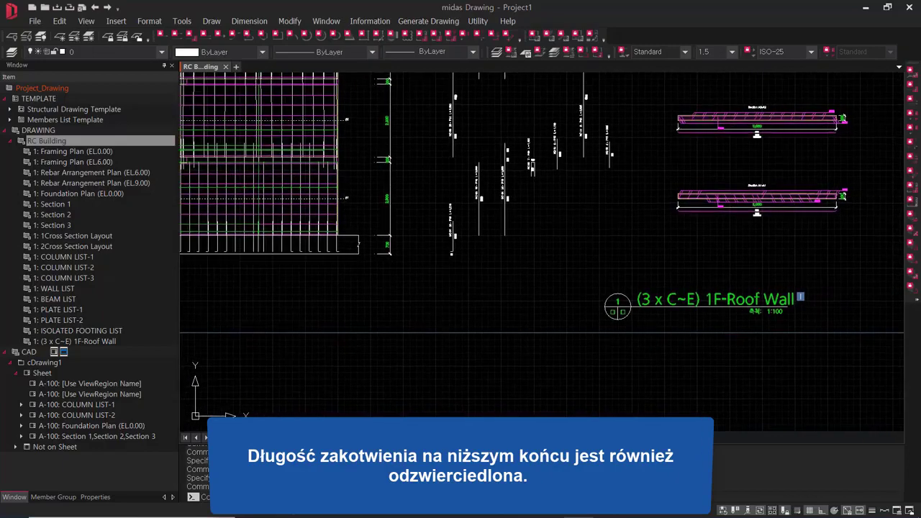
Examine the key plan and the columns of the Rebar Quantity Table for the (3 x C~E) 1F-Roof Wall
middle_drag(771, 249, 513, 300)
scroll(508, 304, down, 2)
middle_drag(663, 262, 532, 382)
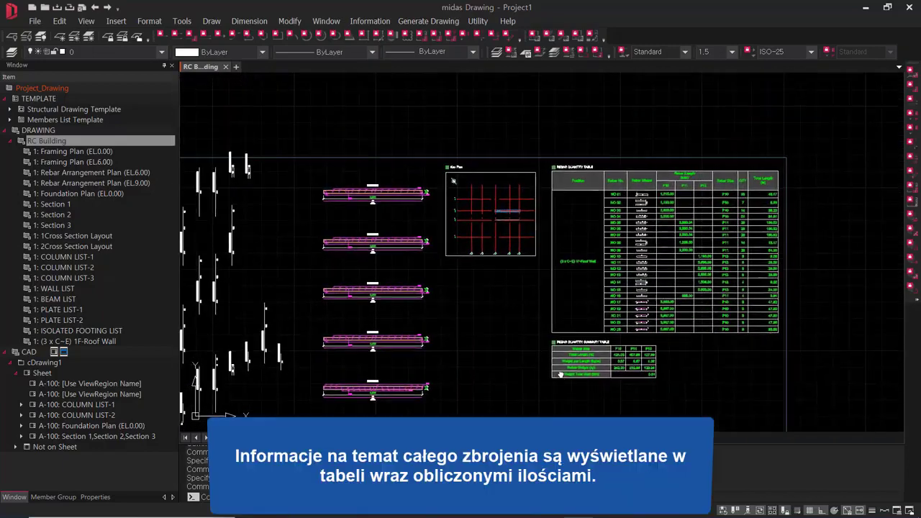
scroll(533, 208, up, 4)
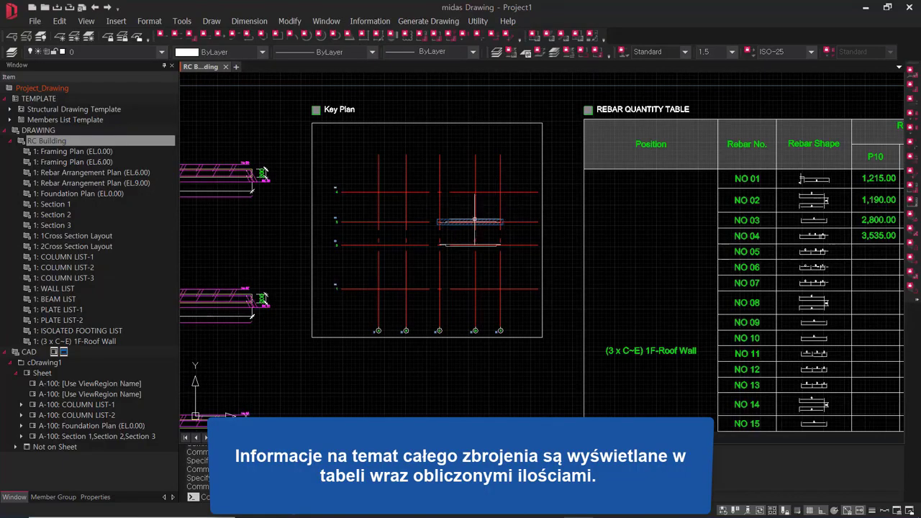
middle_drag(645, 268, 467, 254)
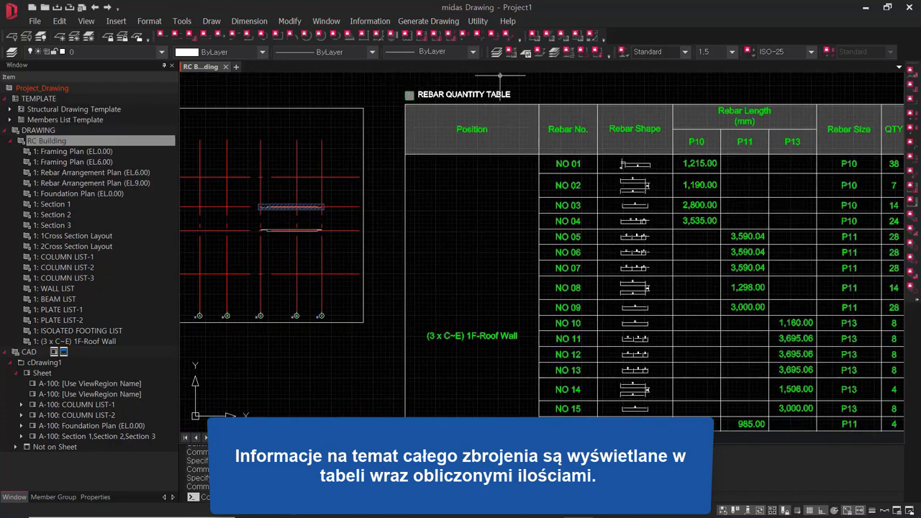
middle_drag(598, 220, 411, 215)
Examine the rebar numbers and bar shapes in the Rebar Quantity Table, from NO 01 down to NO 25
scroll(485, 152, up, 5)
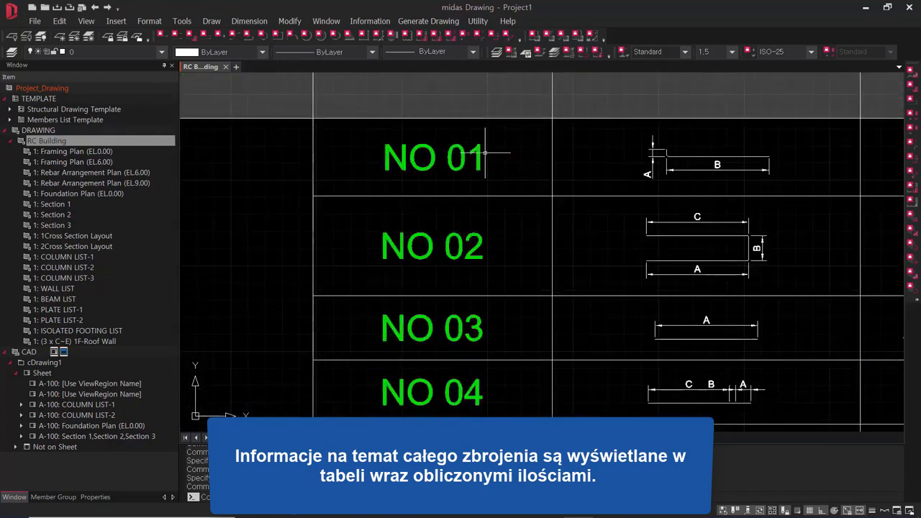
scroll(485, 152, down, 5)
scroll(477, 328, up, 5)
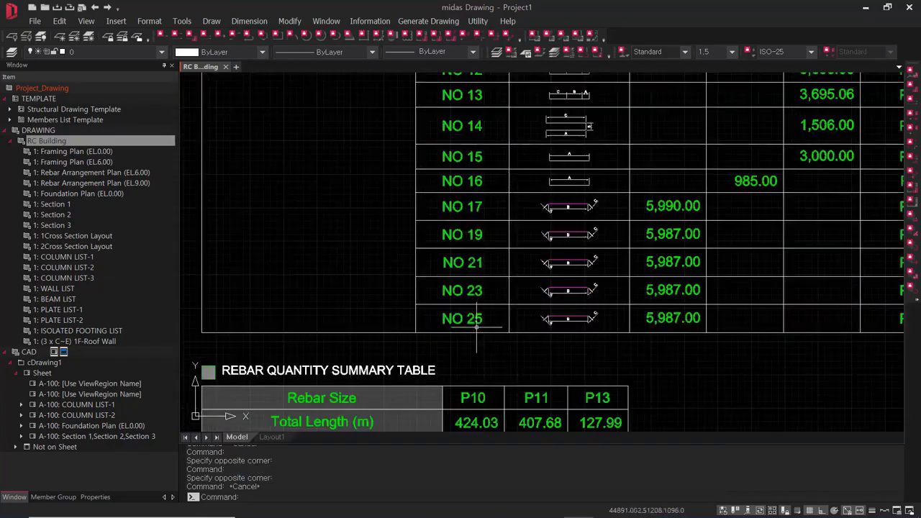
scroll(497, 327, up, 3)
scroll(648, 321, down, 4)
scroll(565, 342, up, 6)
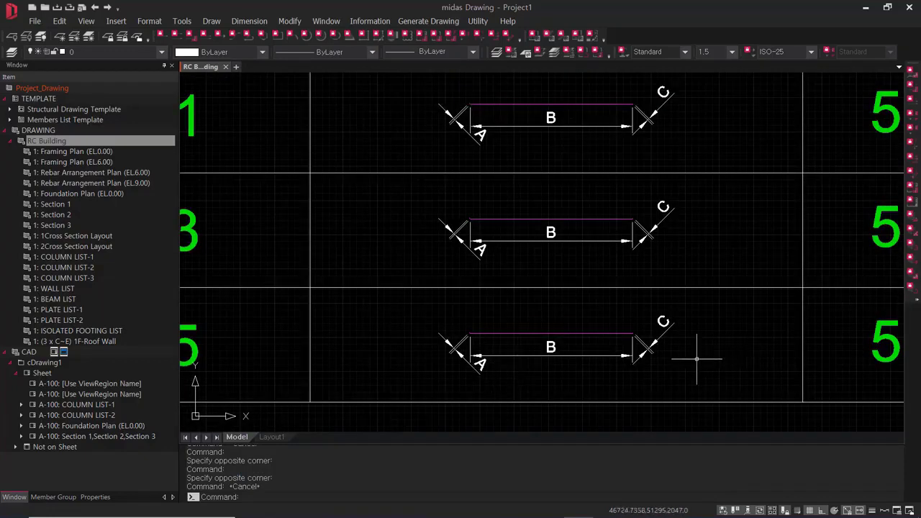
Examine the total lengths in the Rebar Quantity Table and the weight rows of the Rebar Quantity Summary Table
scroll(678, 343, down, 2)
middle_drag(731, 330, 543, 329)
scroll(711, 345, down, 7)
middle_drag(730, 327, 614, 343)
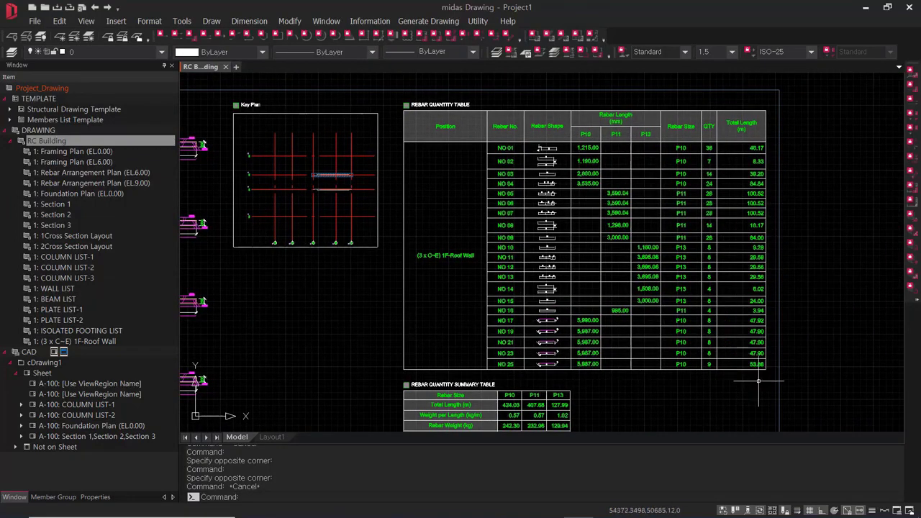
scroll(648, 408, up, 5)
middle_drag(626, 344, 787, 322)
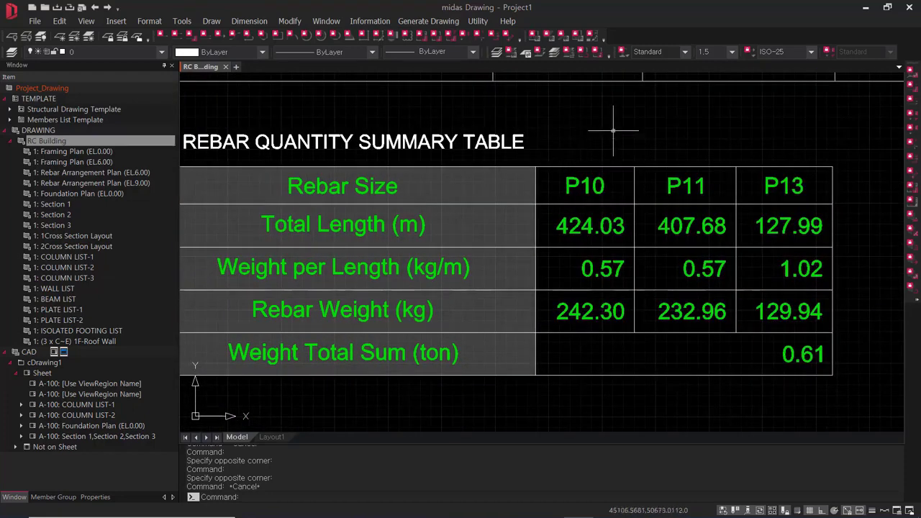
scroll(525, 323, down, 4)
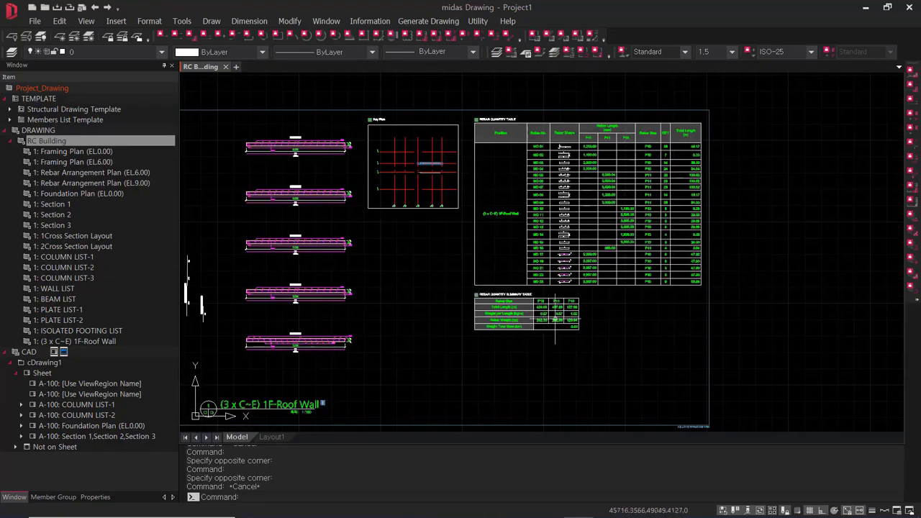
Generate the rebar arrangement drawing for the (1 x A~E) 3F Beam and place it beside the 1F-Roof Wall drawing
middle_drag(489, 285, 817, 303)
middle_drag(301, 301, 424, 315)
scroll(444, 305, down, 4)
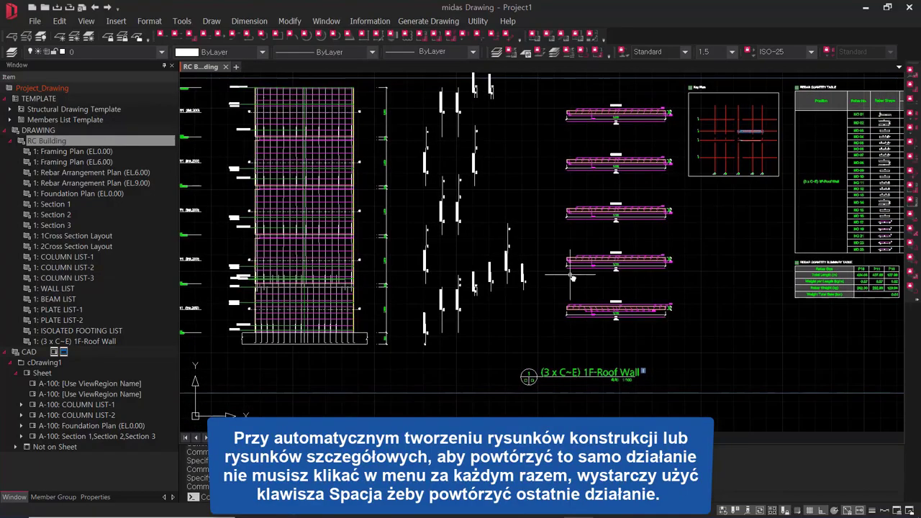
click(432, 21)
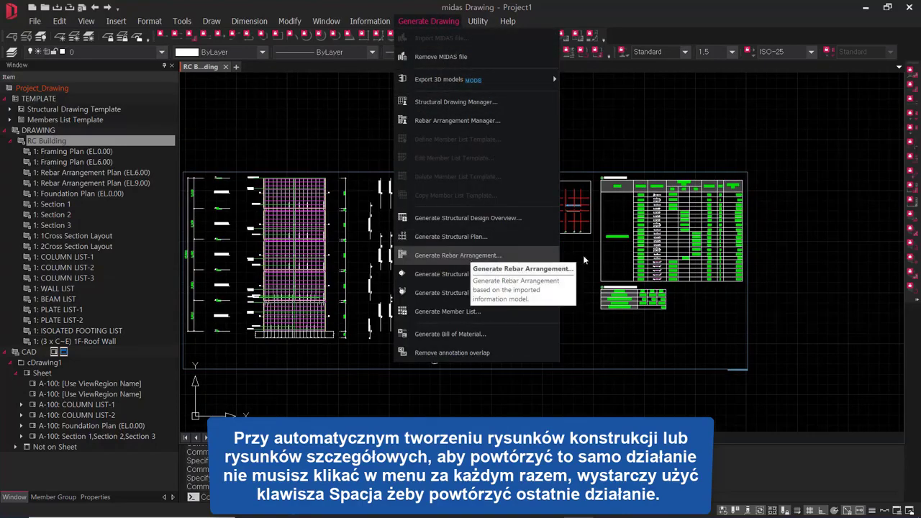
click(466, 257)
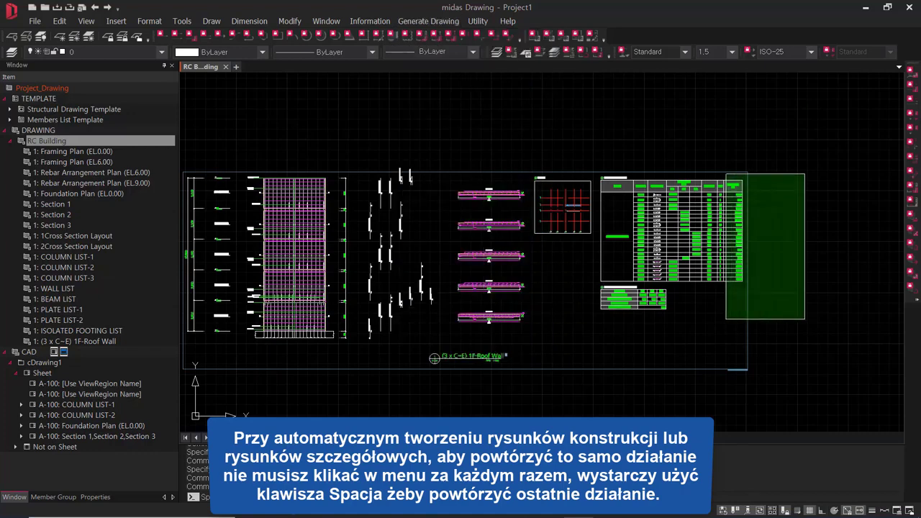
key(space)
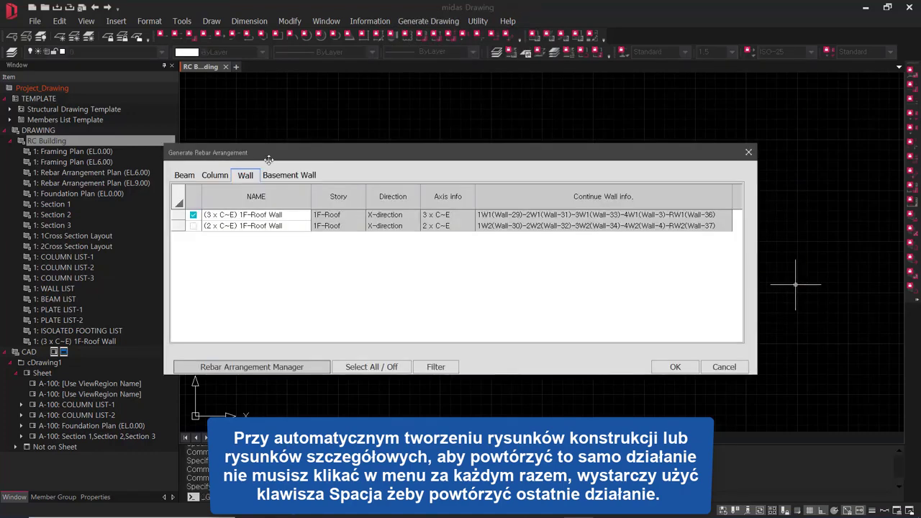
click(183, 176)
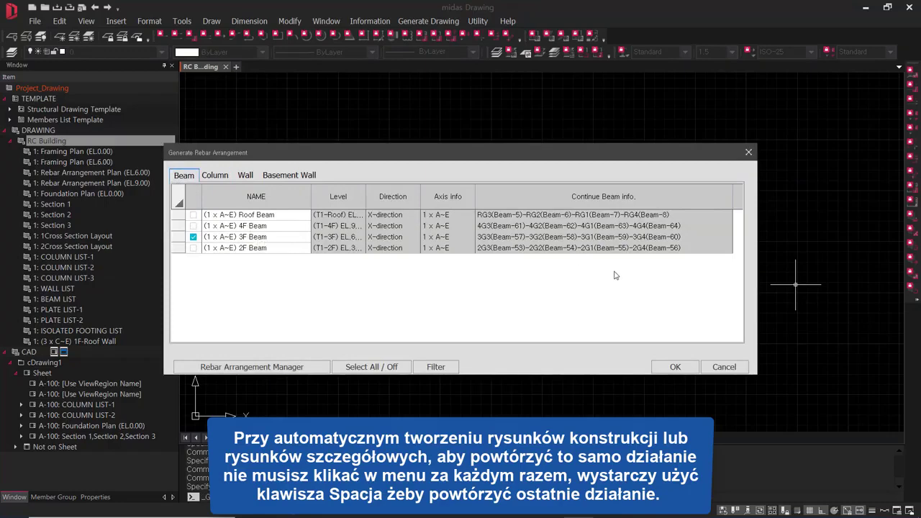
click(673, 367)
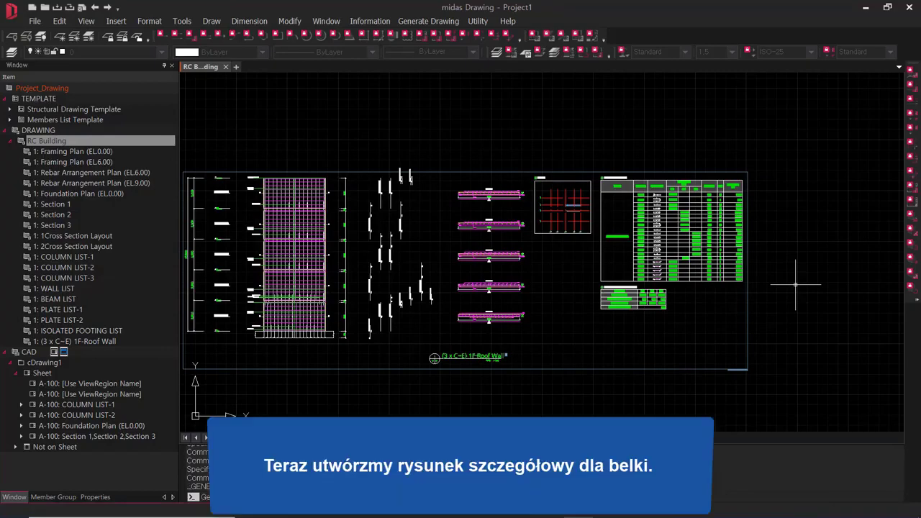
scroll(539, 292, down, 2)
middle_drag(539, 291, 321, 301)
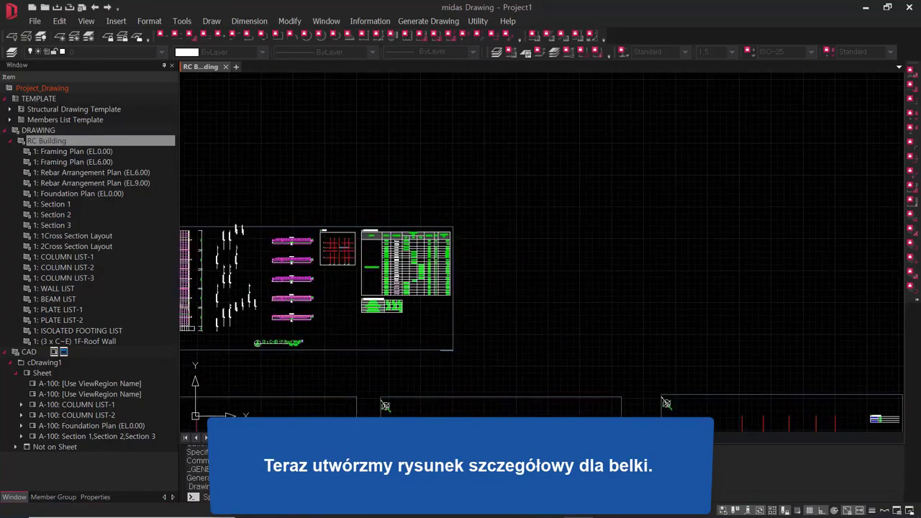
click(480, 349)
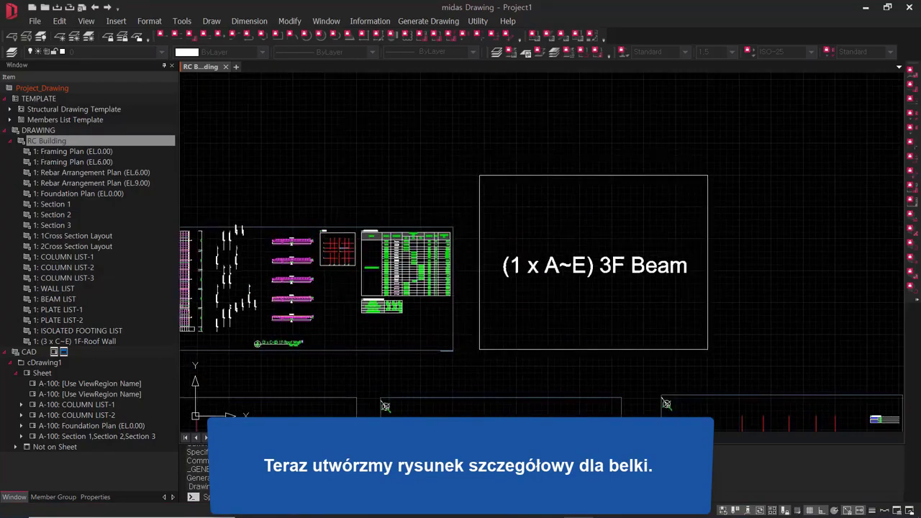
Examine the bar anchorage, the beam group names and the structural axes on the 3F Beam elevation
scroll(397, 247, up, 5)
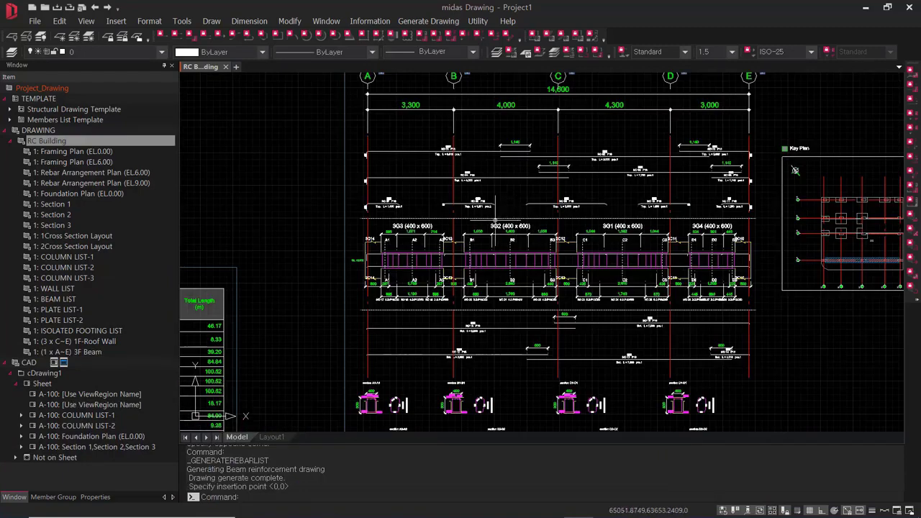
middle_drag(358, 329, 335, 283)
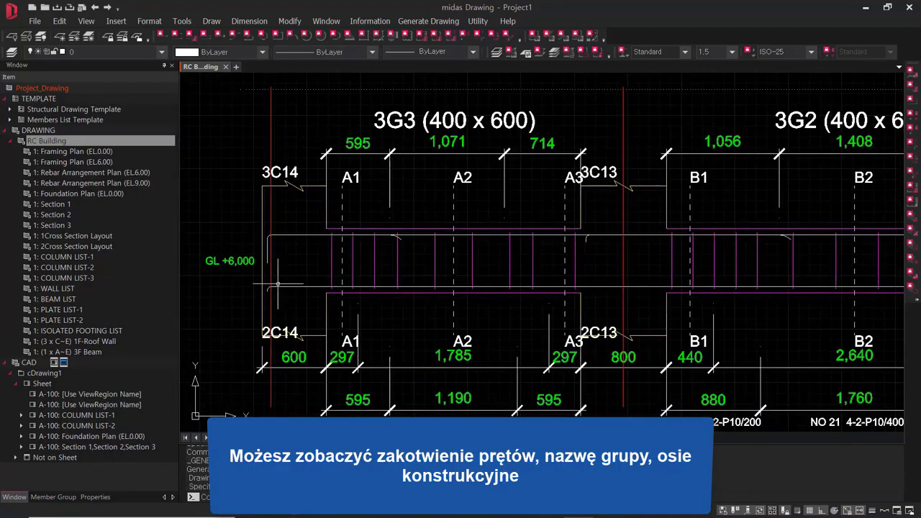
scroll(271, 319, down, 2)
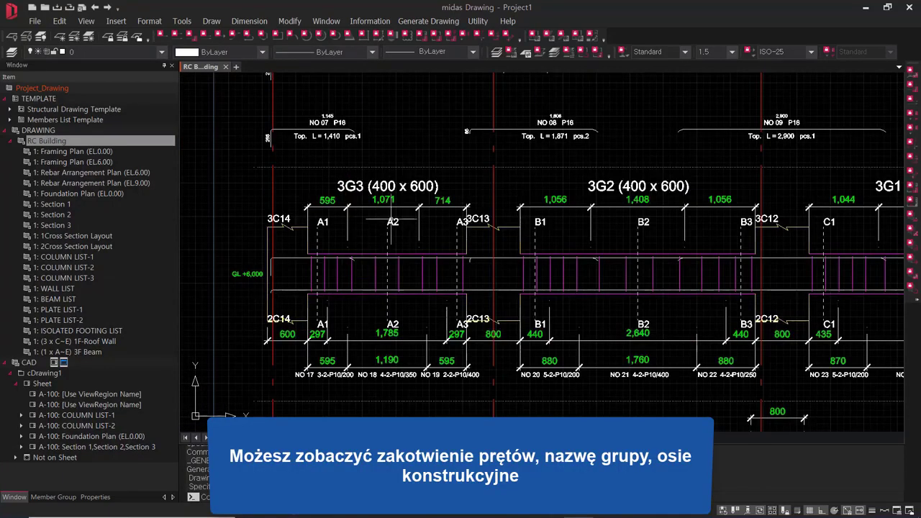
middle_drag(498, 308, 404, 278)
middle_drag(705, 263, 659, 286)
scroll(535, 222, down, 2)
middle_drag(538, 209, 469, 216)
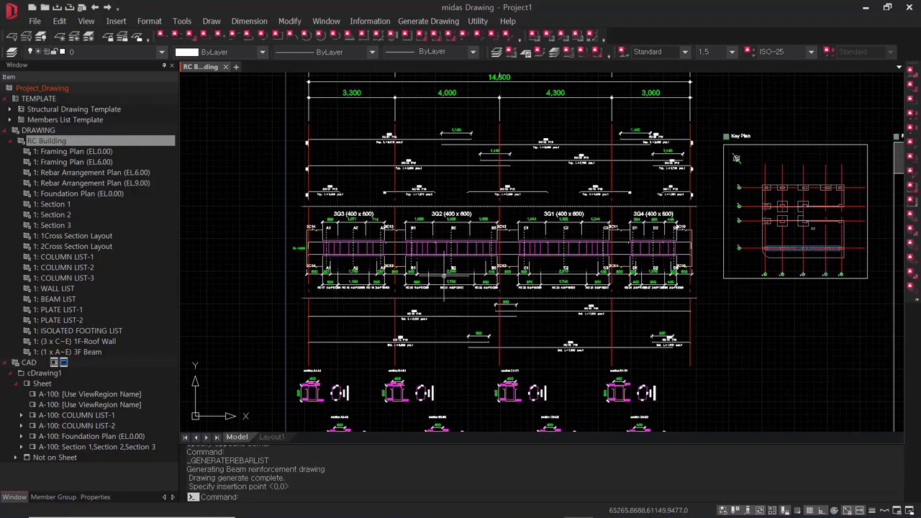
Examine the section marks A1, A2 and A3 along beam 3G3
middle_drag(454, 343, 484, 266)
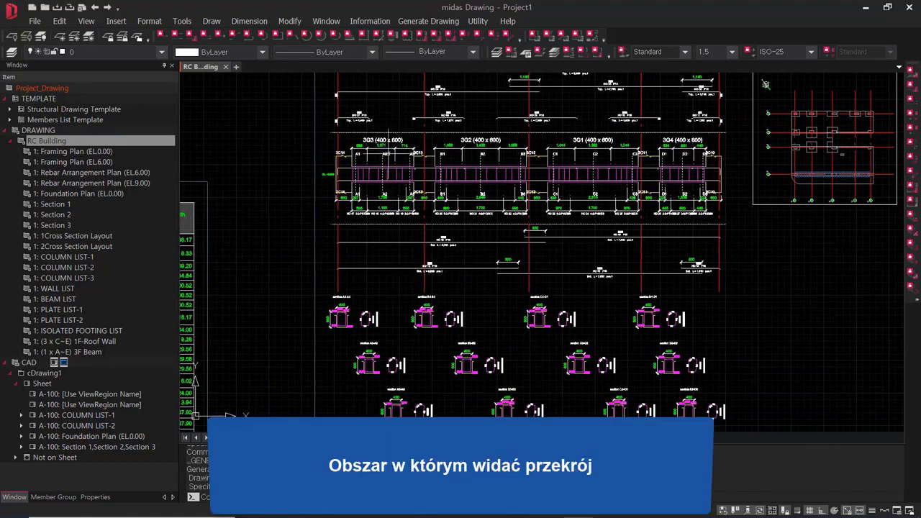
scroll(374, 158, up, 5)
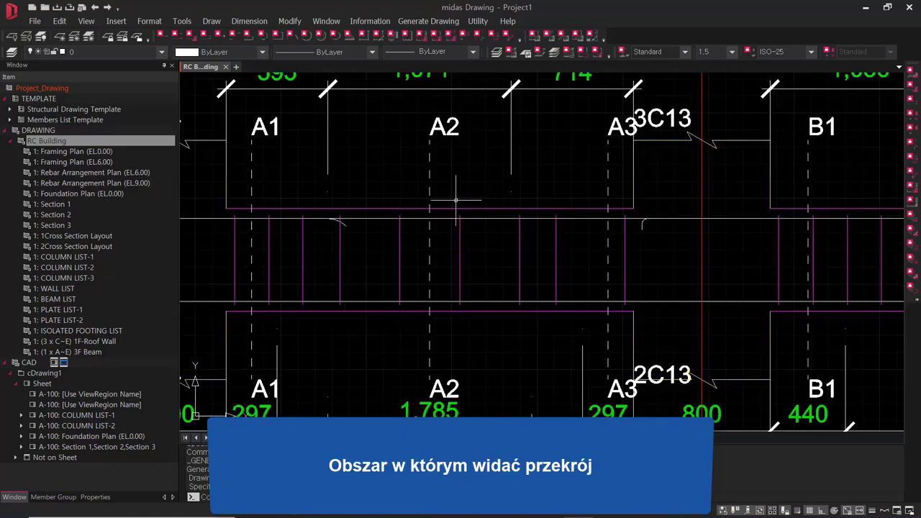
middle_drag(660, 341, 668, 241)
scroll(665, 234, down, 3)
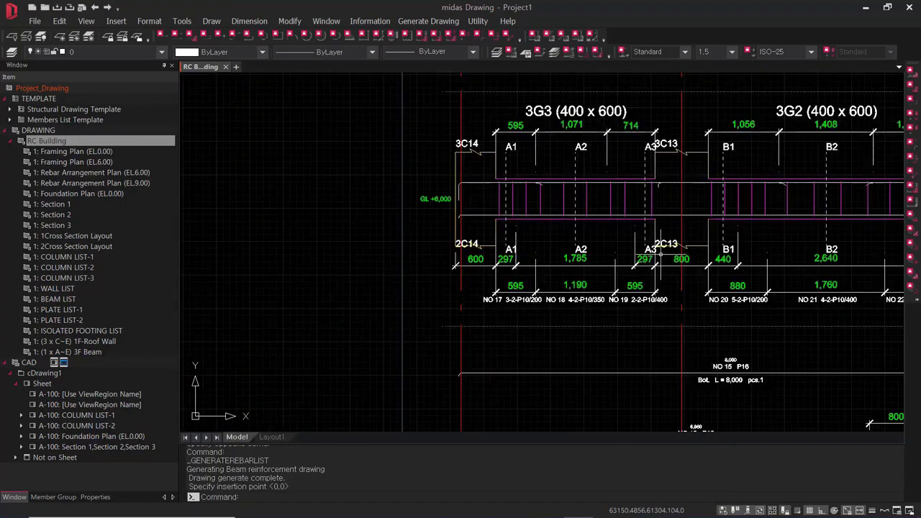
Examine the cross sections A1-A1, A2-A2 and A3-A3 with their stirrup shapes
middle_drag(635, 349, 618, 193)
middle_drag(602, 302, 596, 96)
scroll(424, 160, up, 3)
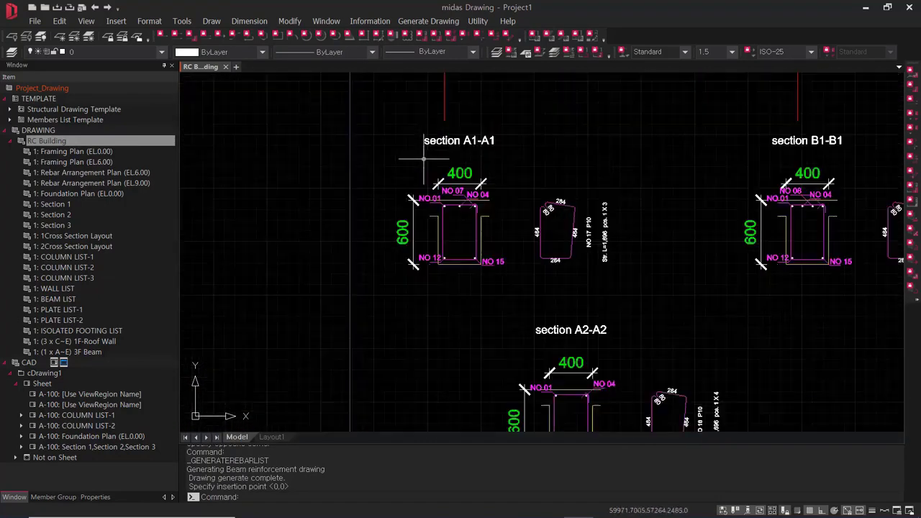
scroll(551, 109, down, 2)
middle_drag(561, 144, 376, 144)
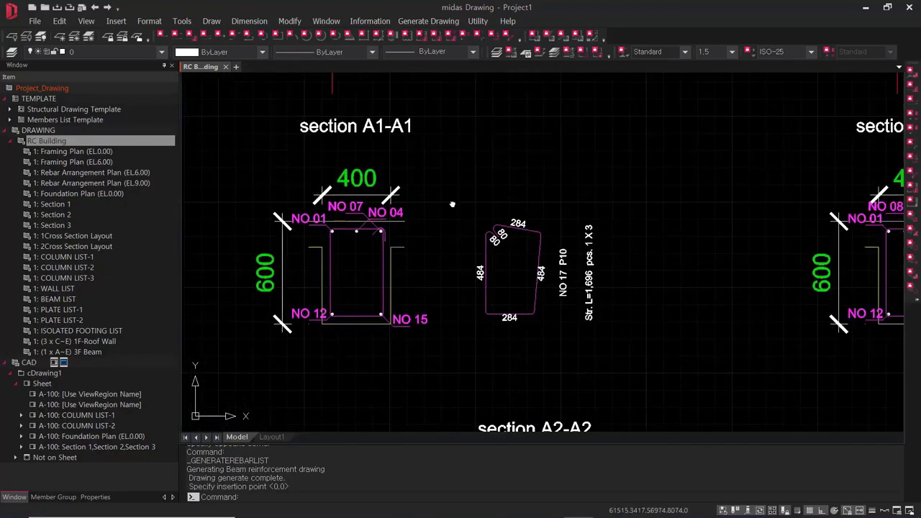
scroll(449, 195, down, 2)
middle_drag(521, 339, 589, 200)
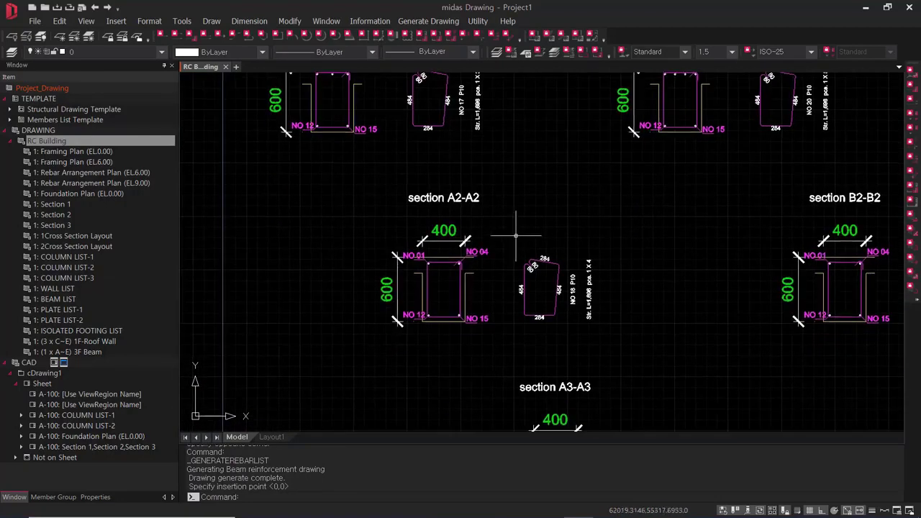
middle_drag(554, 299, 544, 157)
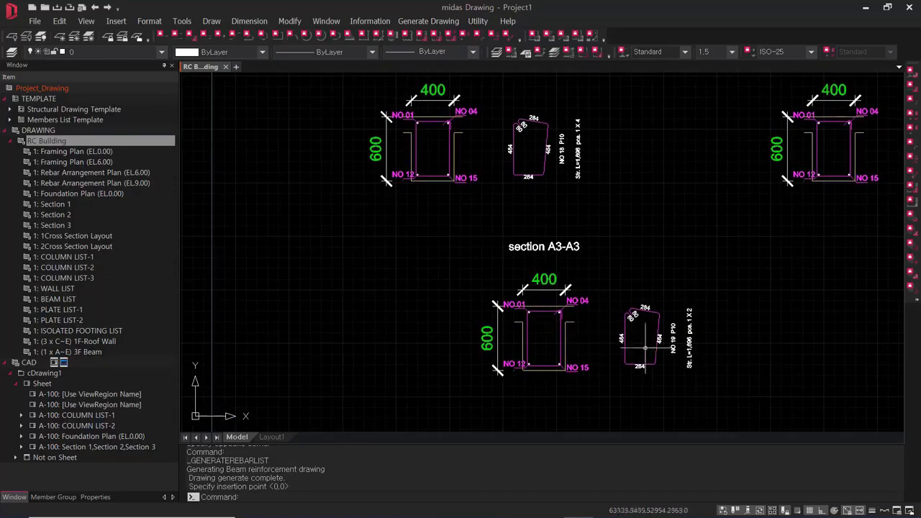
Examine the NO 19 stirrup's bend lengths and the main bar numbers in section A3-A3
scroll(649, 349, up, 2)
scroll(625, 335, up, 1)
mouse_move(726, 363)
middle_down()
mouse_move(660, 273)
mouse_move(683, 320)
middle_up()
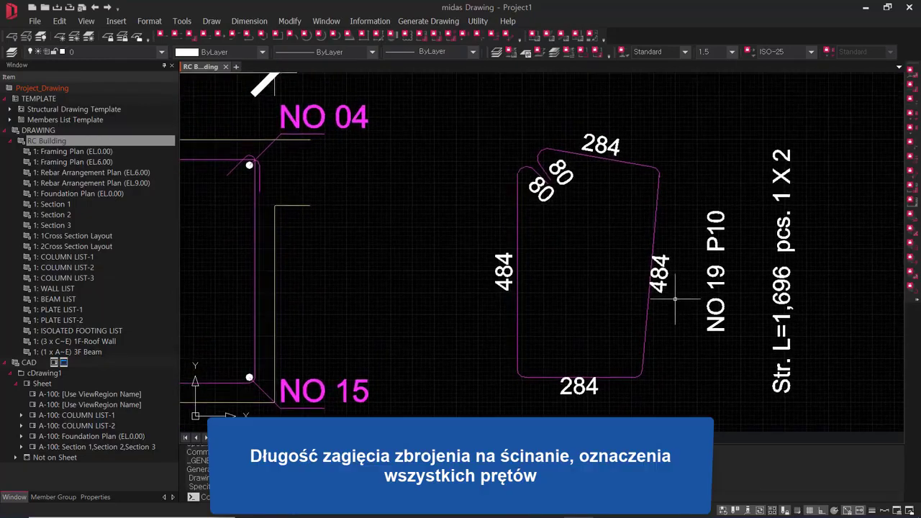
scroll(550, 305, down, 2)
middle_drag(468, 308, 533, 304)
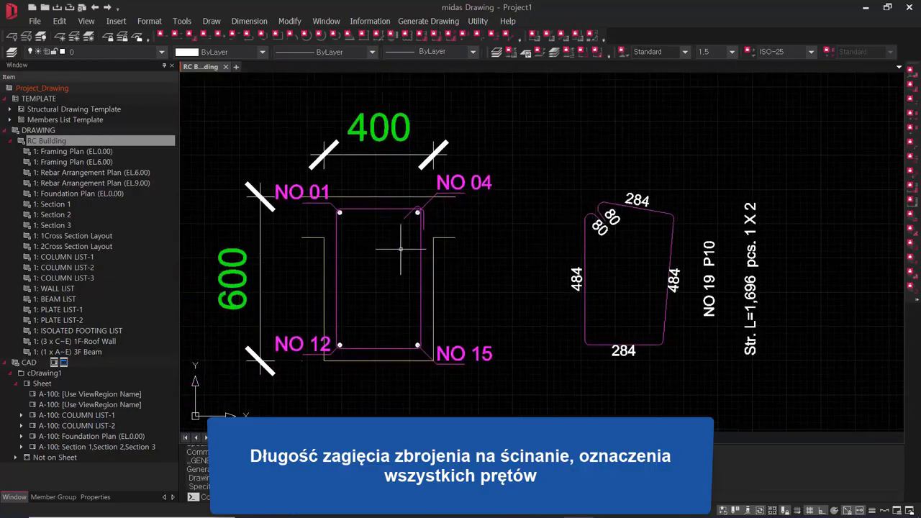
middle_drag(400, 249, 519, 244)
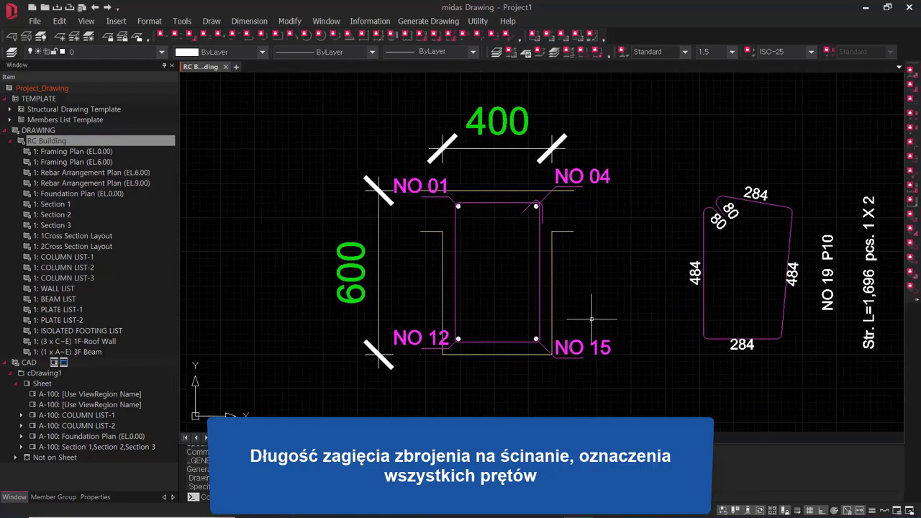
scroll(598, 204, down, 2)
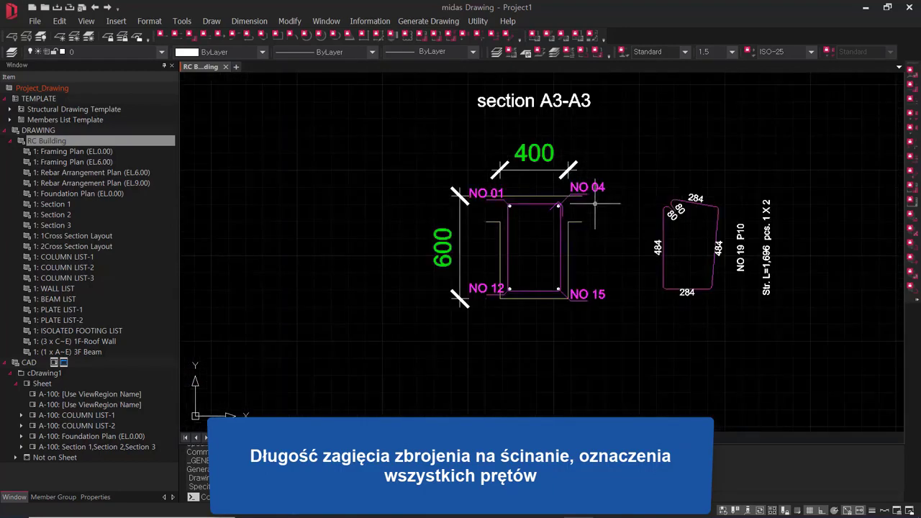
Regenerate the drawing display at the upper bars of section A1-A1
scroll(481, 154, down, 2)
middle_drag(480, 154, 610, 259)
middle_drag(527, 122, 638, 314)
middle_drag(586, 172, 506, 351)
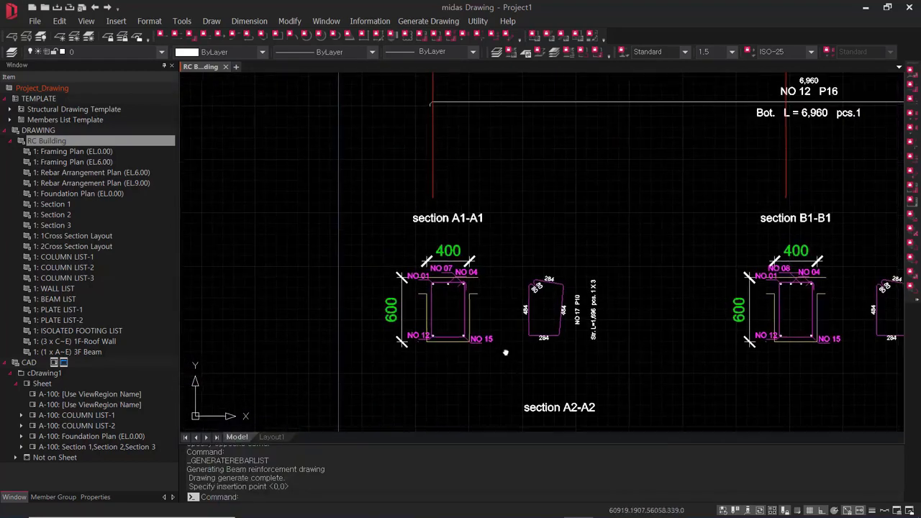
scroll(443, 284, up, 3)
text(re)
key(Return)
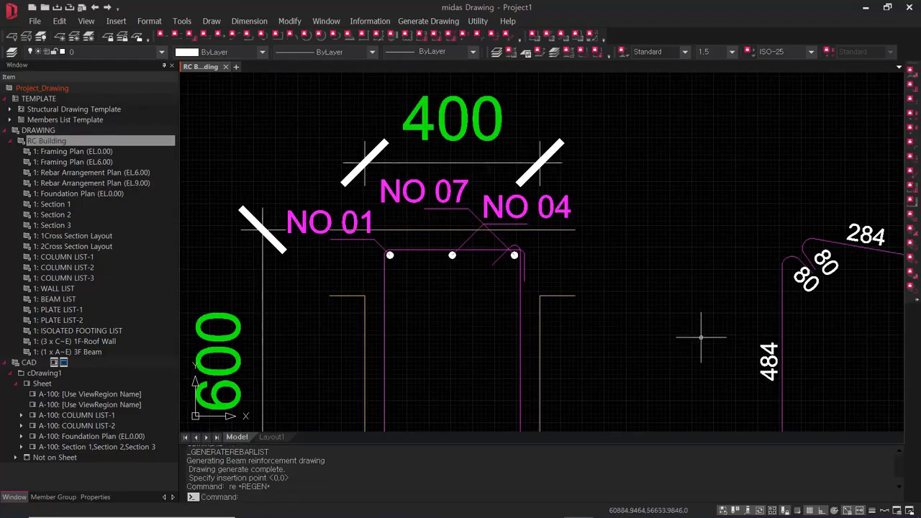
Examine the length labels of bottom bars NO 15 and NO 12 below the beam elevation
mouse_move(682, 322)
middle_down()
mouse_move(400, 214)
mouse_move(370, 181)
middle_up()
scroll(570, 251, down, 4)
middle_drag(631, 269, 513, 262)
scroll(515, 260, down, 2)
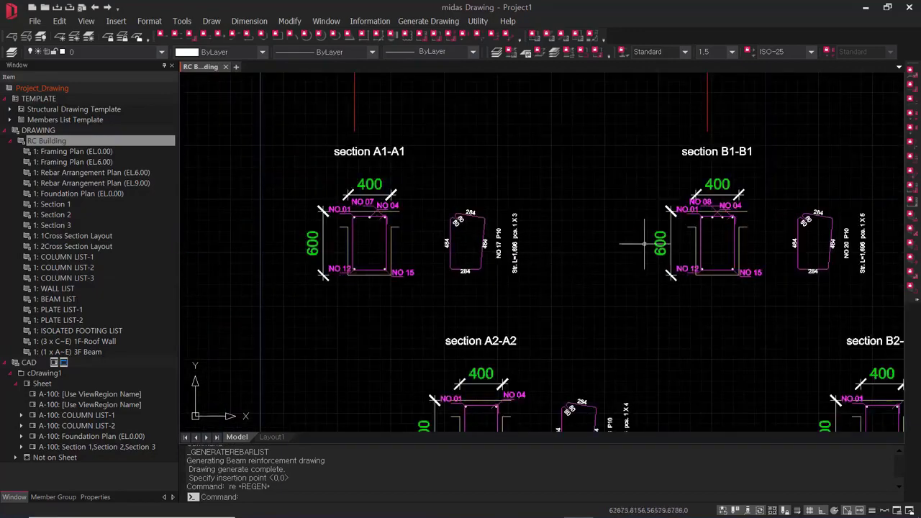
scroll(644, 244, down, 4)
middle_drag(656, 231, 578, 290)
mouse_move(630, 252)
middle_down()
mouse_move(569, 298)
mouse_move(528, 352)
middle_up()
scroll(539, 288, up, 4)
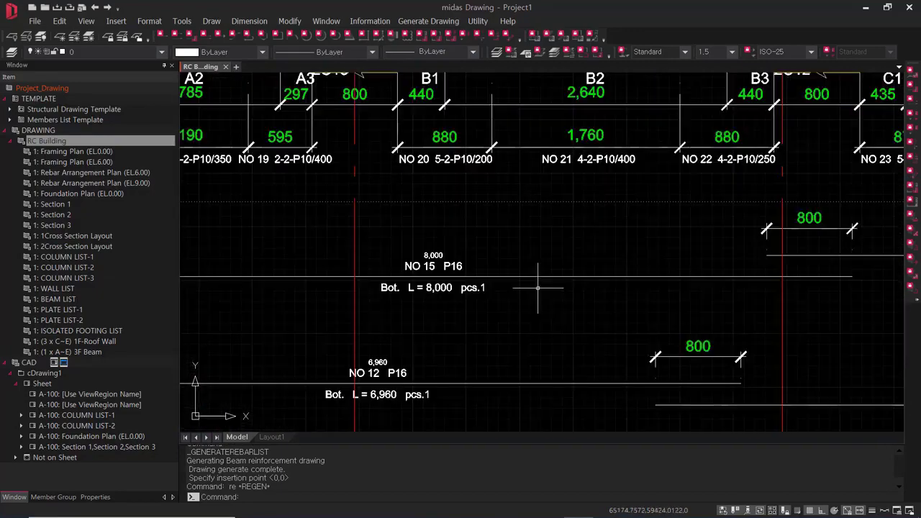
Select bottom bar NO 15 and examine its lap length with bar NO 16
scroll(431, 291, up, 3)
scroll(461, 290, down, 2)
middle_drag(508, 303, 412, 297)
scroll(413, 297, down, 2)
click(567, 272)
middle_drag(595, 261, 487, 319)
scroll(520, 323, down, 2)
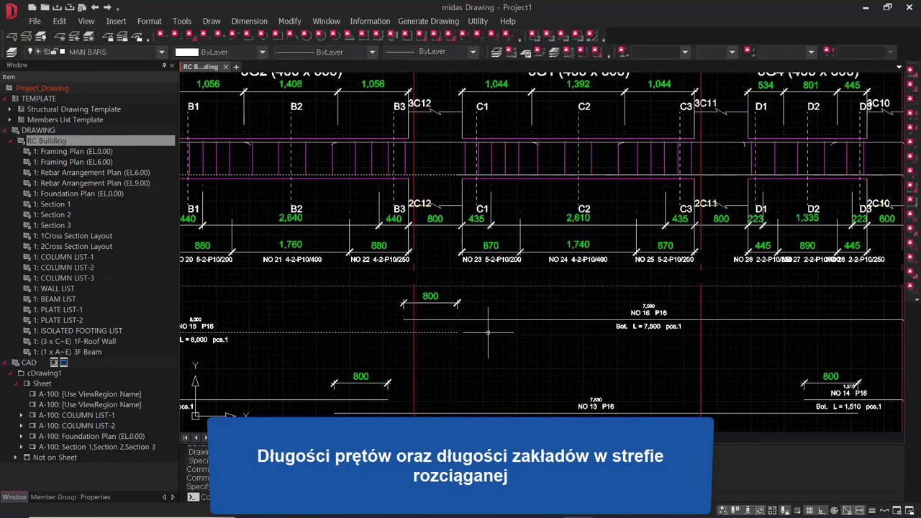
Examine the lengths of bottom bars NO 16, NO 13 and NO 14 and the lap near axis E
scroll(493, 336, up, 3)
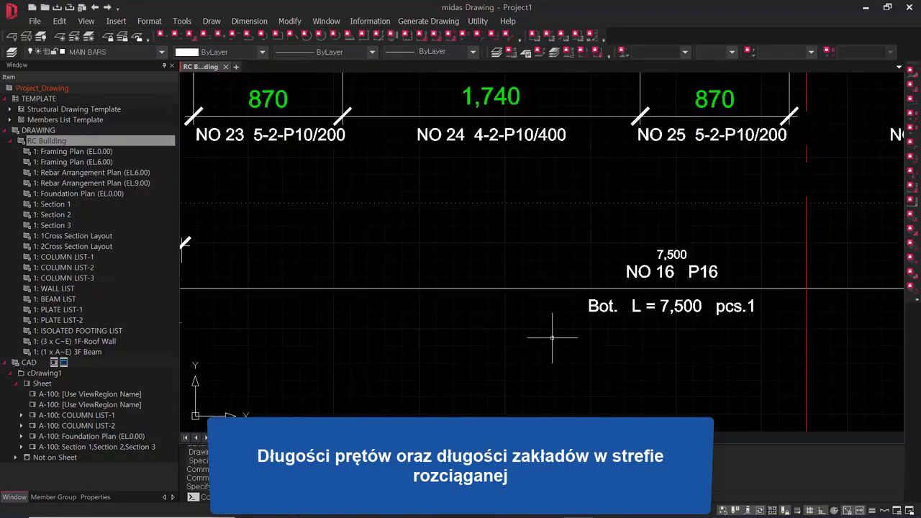
middle_drag(687, 319, 439, 265)
scroll(462, 270, down, 2)
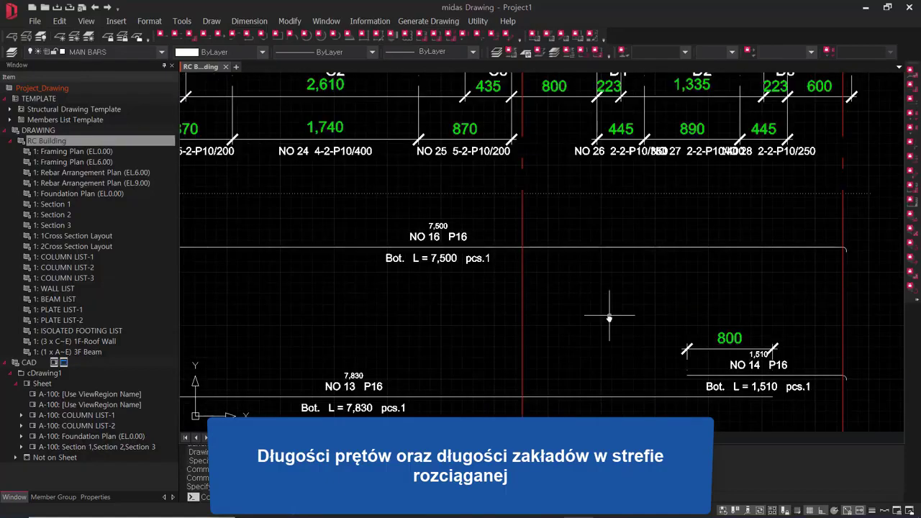
middle_drag(611, 362, 552, 295)
scroll(582, 291, down, 2)
middle_drag(650, 283, 628, 305)
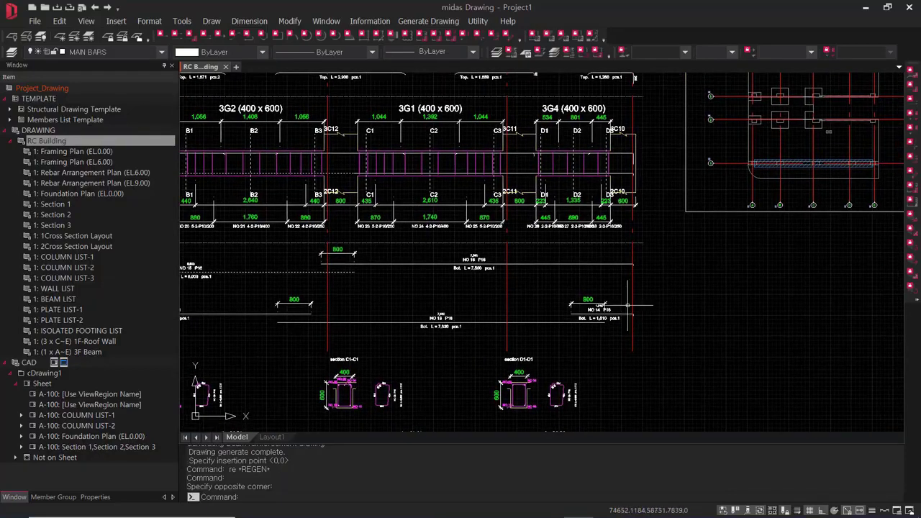
scroll(638, 255, up, 3)
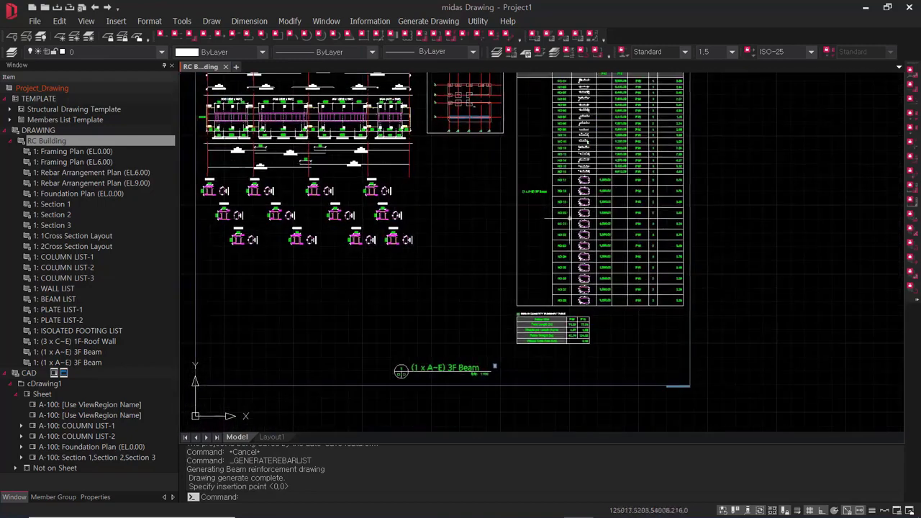
Generate the rebar arrangement drawing for the (3-B) 1F-4F column and place it beside the 3F beam drawings
click(428, 21)
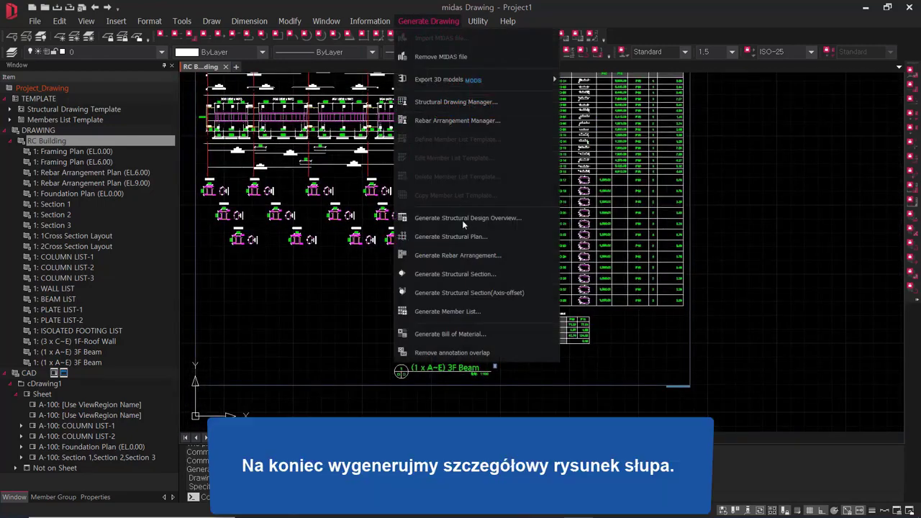
click(464, 257)
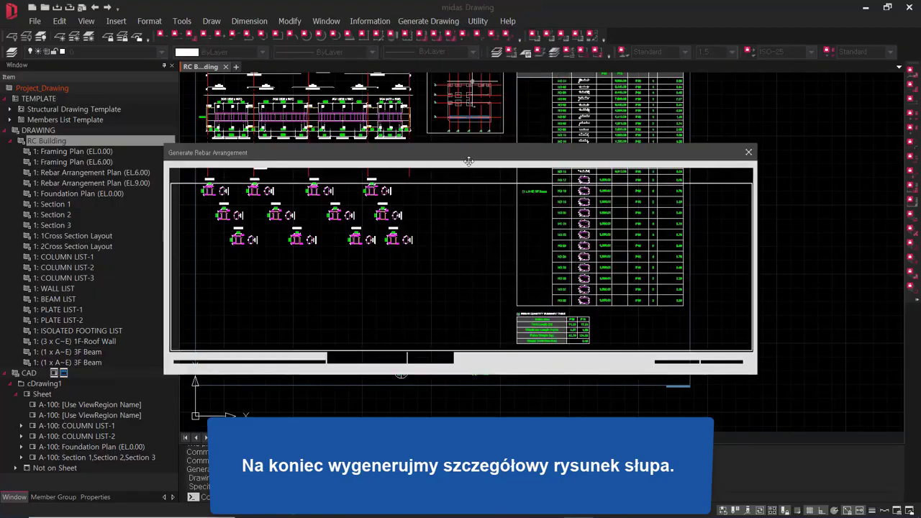
click(216, 175)
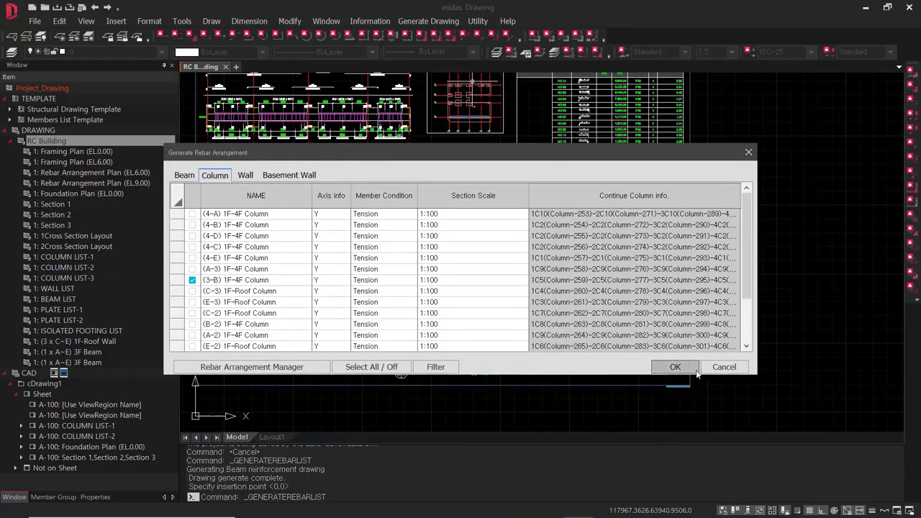
click(695, 370)
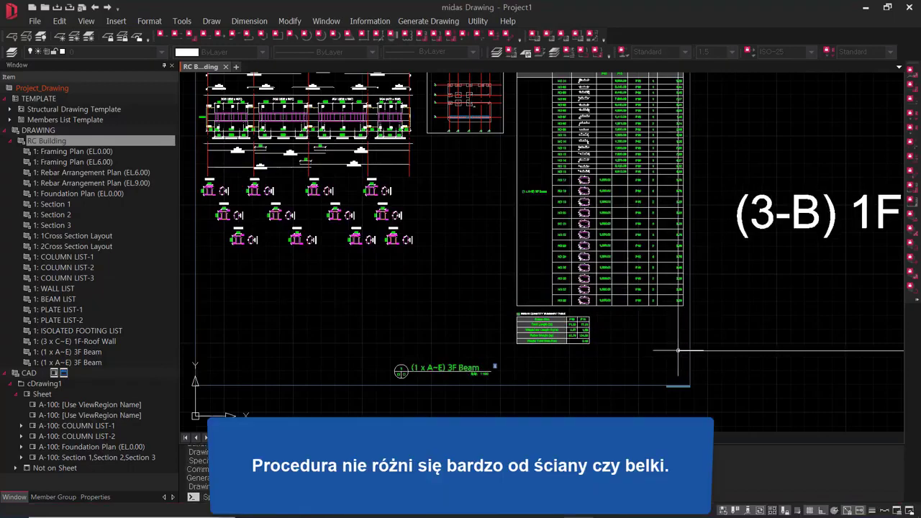
scroll(664, 389, down, 5)
middle_drag(663, 390, 514, 396)
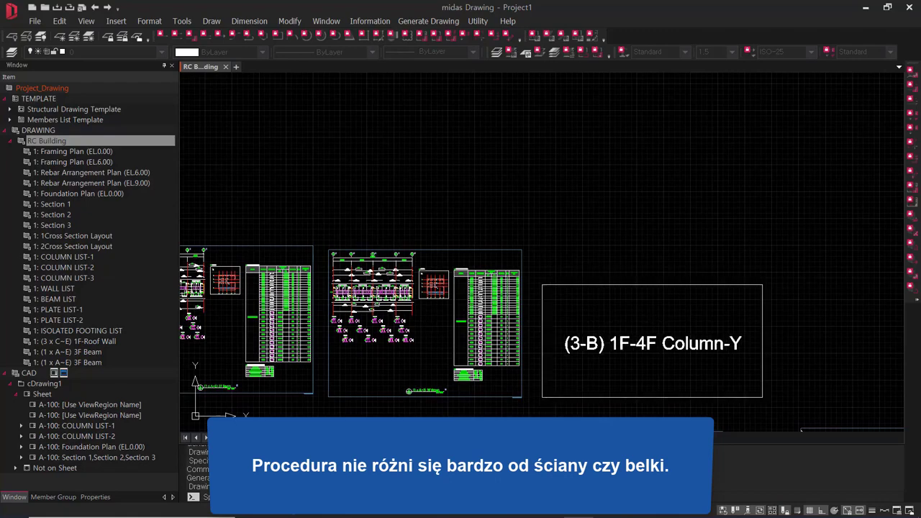
click(661, 342)
Examine the upper part of the (3-B) column elevation, including the 4C5 storey's rebar labels, tie spacing and dimensions
scroll(580, 342, up, 5)
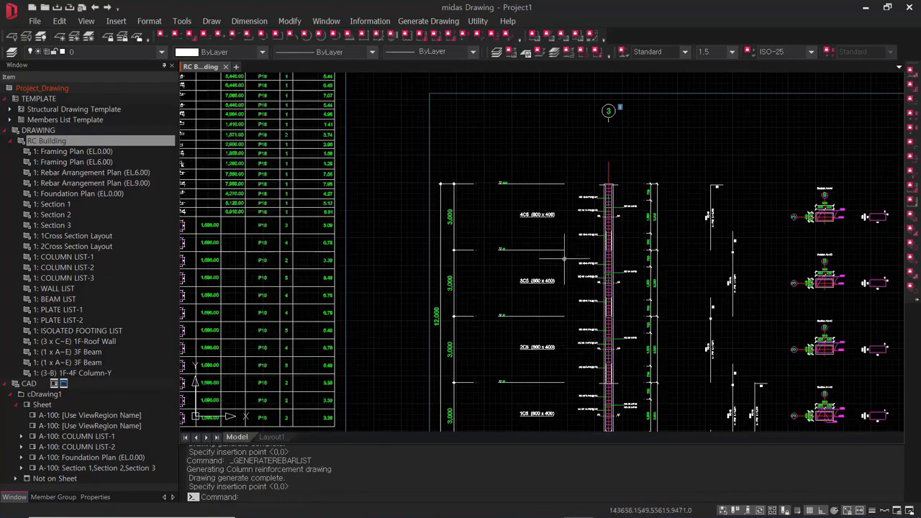
scroll(603, 215, up, 4)
middle_drag(607, 194, 587, 313)
scroll(608, 263, down, 2)
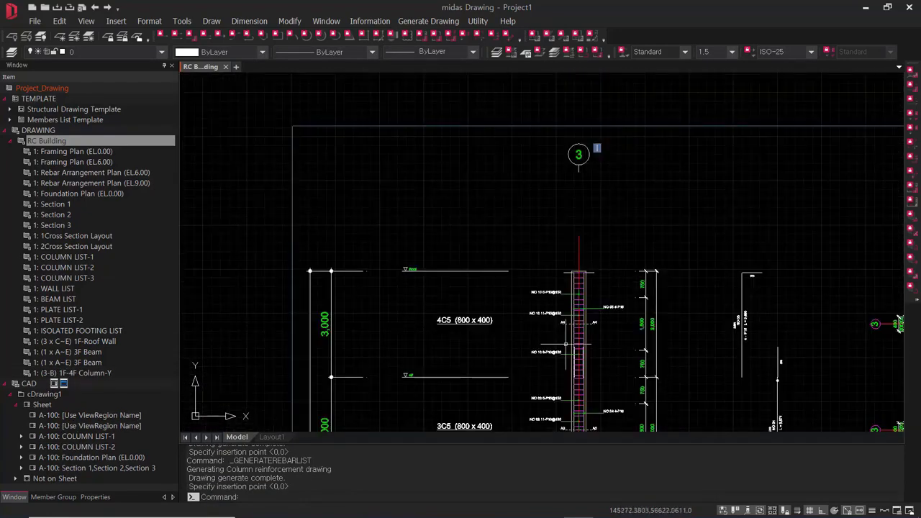
middle_drag(528, 391, 506, 292)
mouse_move(656, 368)
middle_down()
mouse_move(612, 350)
mouse_move(599, 333)
middle_up()
scroll(551, 185, up, 3)
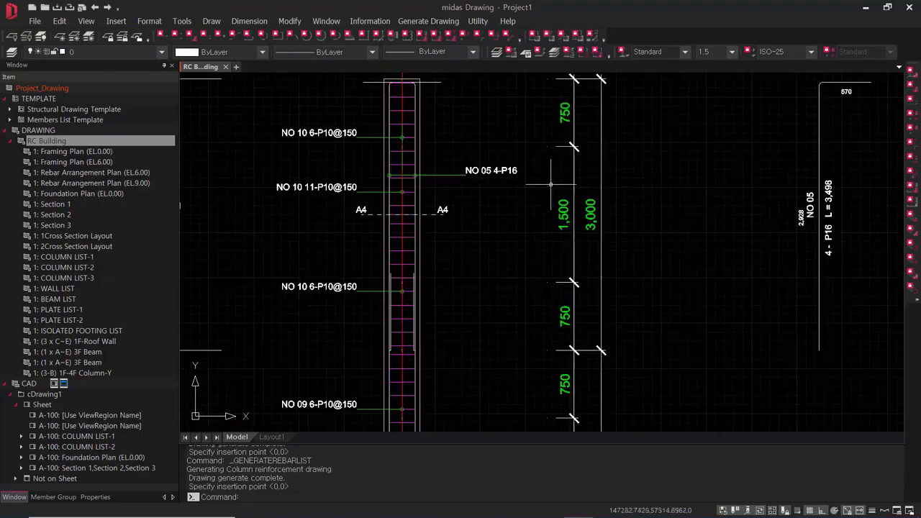
scroll(554, 227, down, 2)
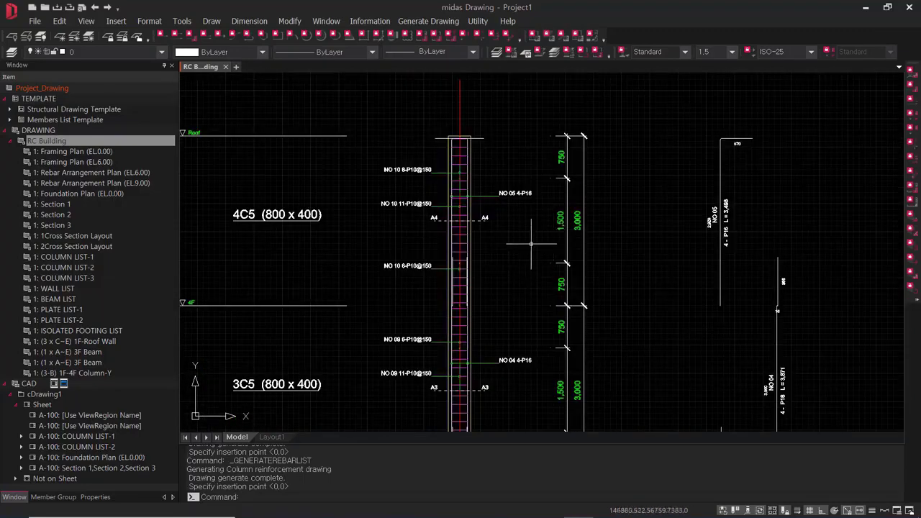
scroll(444, 130, up, 3)
scroll(572, 259, down, 4)
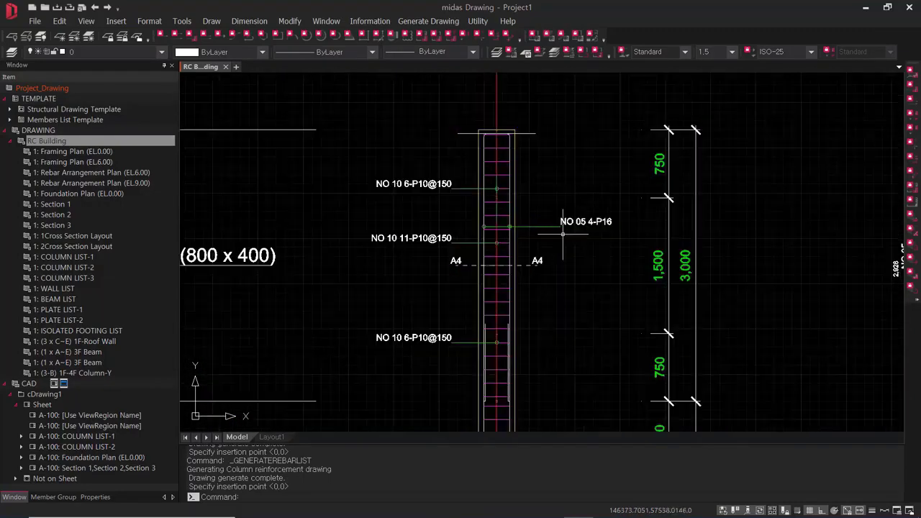
Examine the column elevation down through the lower storeys to the bar anchorage in the foundation
middle_drag(596, 302, 574, 177)
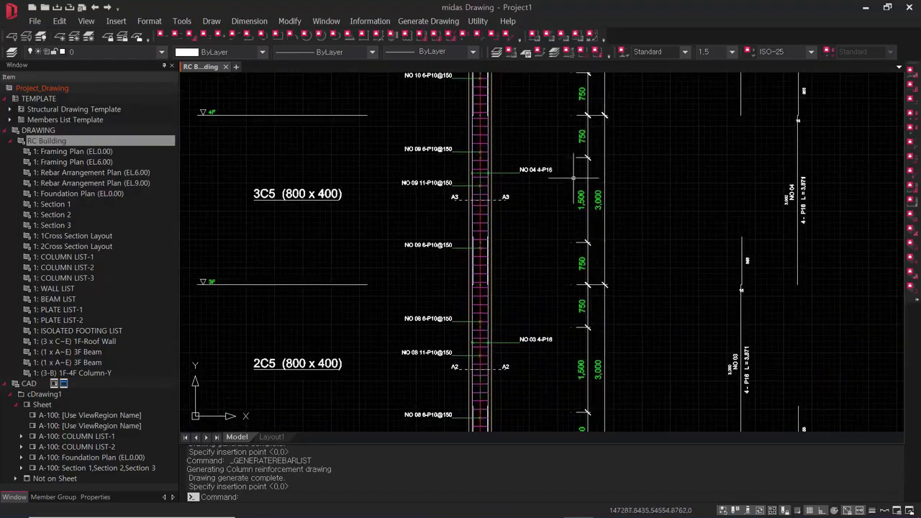
middle_drag(552, 289, 534, 89)
middle_drag(527, 410, 518, 283)
scroll(458, 332, up, 4)
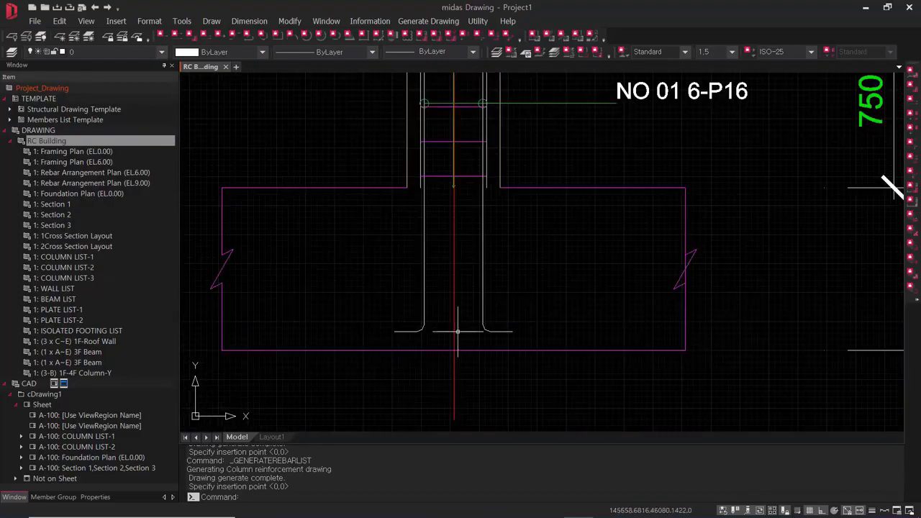
scroll(433, 305, down, 5)
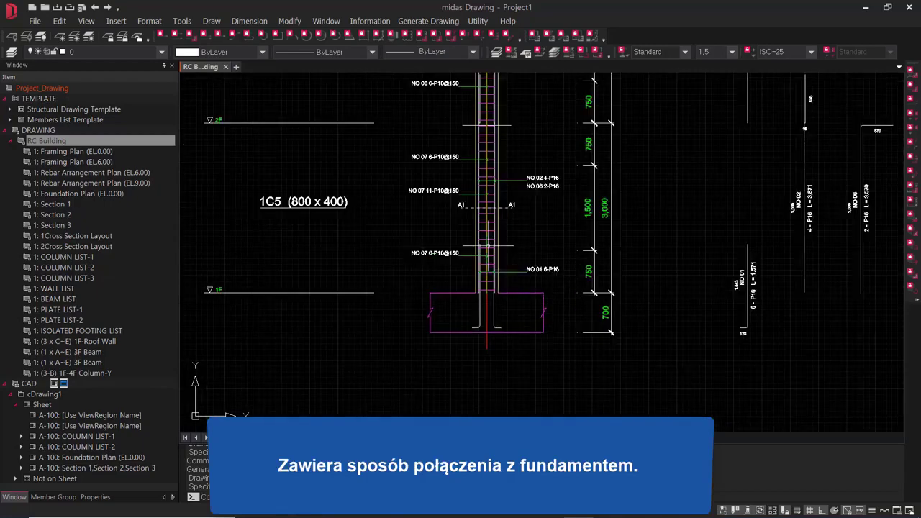
Examine the column cross-section A2-A2 with its dimensions, main bars and tie NO 08
mouse_move(446, 306)
middle_down()
mouse_move(660, 304)
mouse_move(606, 403)
middle_up()
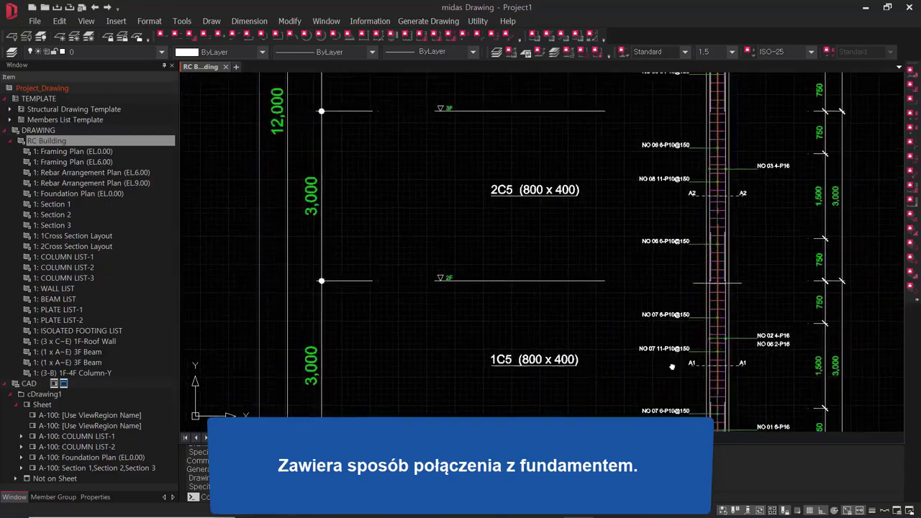
middle_drag(673, 365, 395, 340)
scroll(394, 339, down, 2)
middle_drag(717, 329, 489, 397)
scroll(540, 301, up, 6)
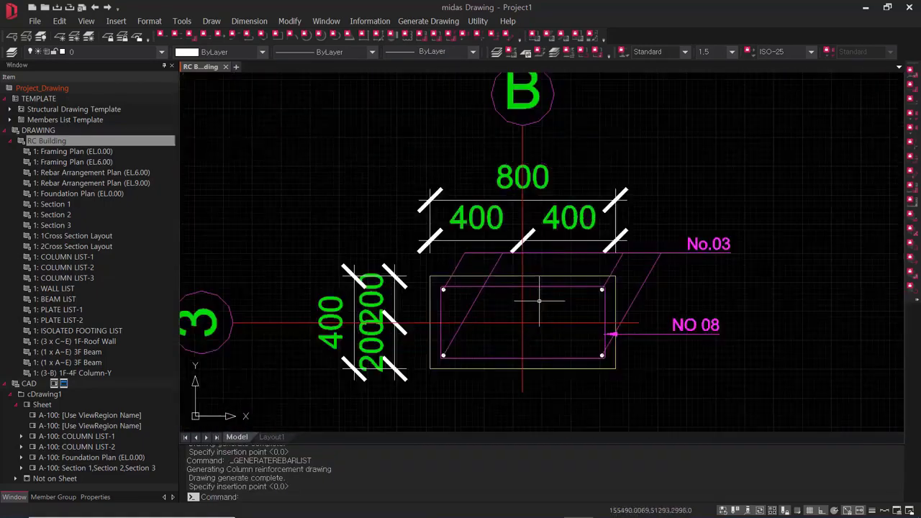
scroll(554, 338, down, 2)
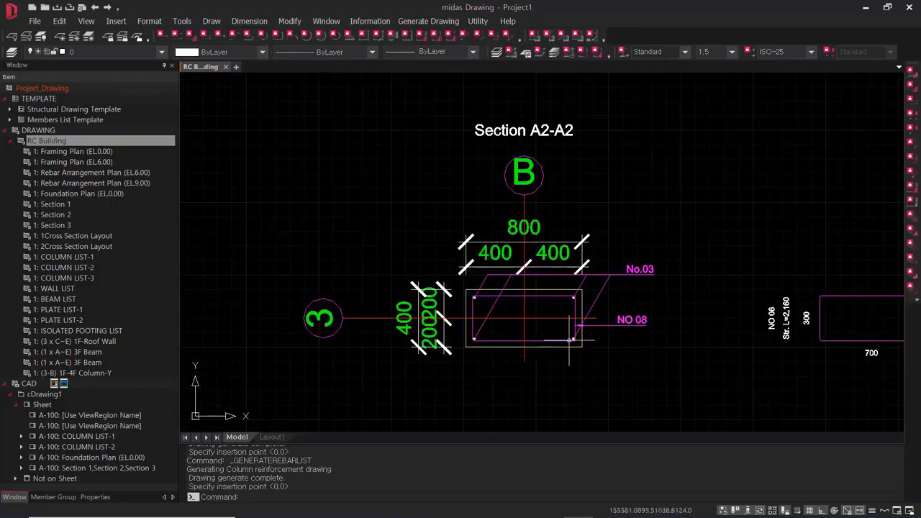
scroll(538, 328, down, 2)
Examine the key plan, the rebar quantity tables and the overall layout of the (3-B) column drawing
scroll(582, 362, down, 5)
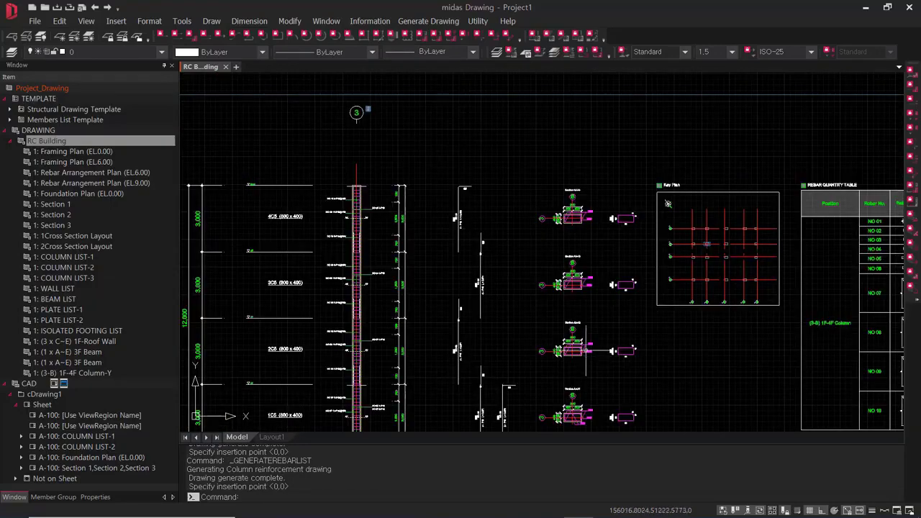
scroll(717, 242, up, 5)
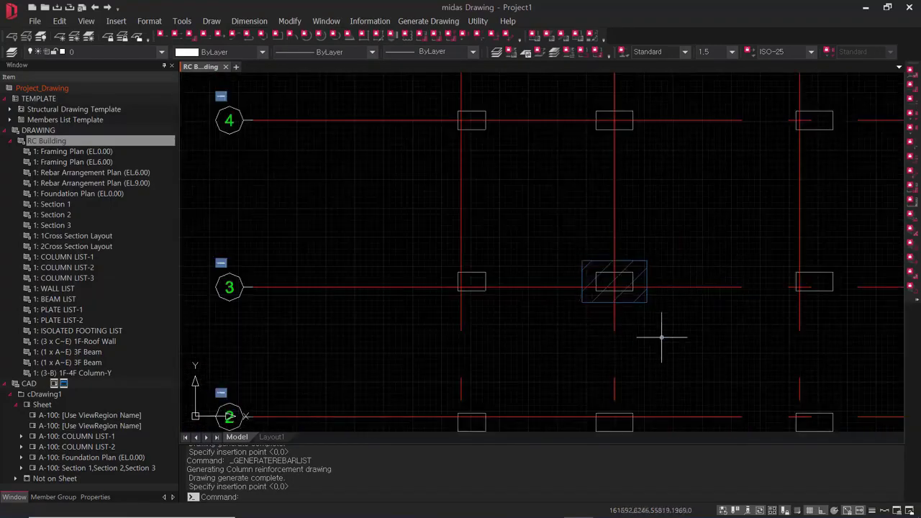
scroll(661, 337, down, 6)
middle_drag(718, 338, 601, 306)
scroll(601, 306, down, 4)
mouse_move(751, 310)
middle_down()
mouse_move(492, 175)
mouse_move(470, 147)
middle_up()
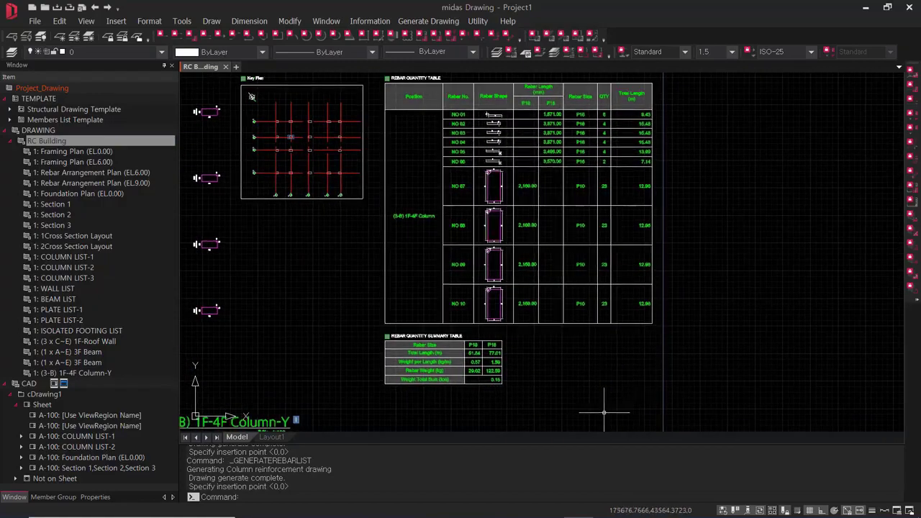
scroll(545, 362, down, 3)
middle_drag(447, 333, 780, 340)
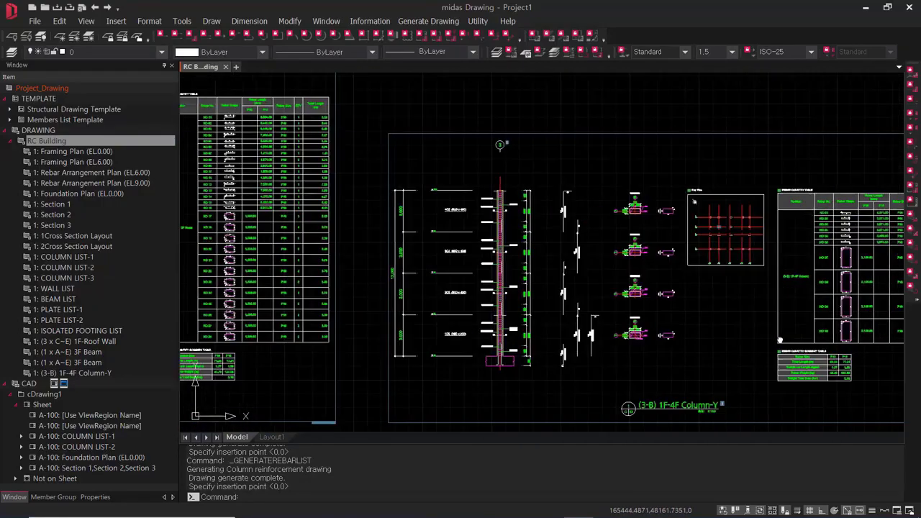
middle_drag(508, 341, 434, 310)
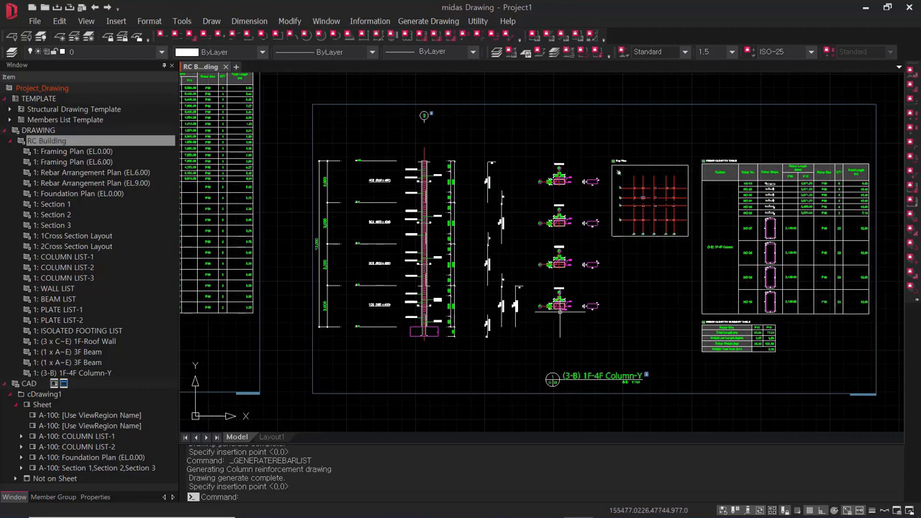
Generate rebar arrangement drawings for all listed columns at once and place them in a row above the existing drawings
click(428, 21)
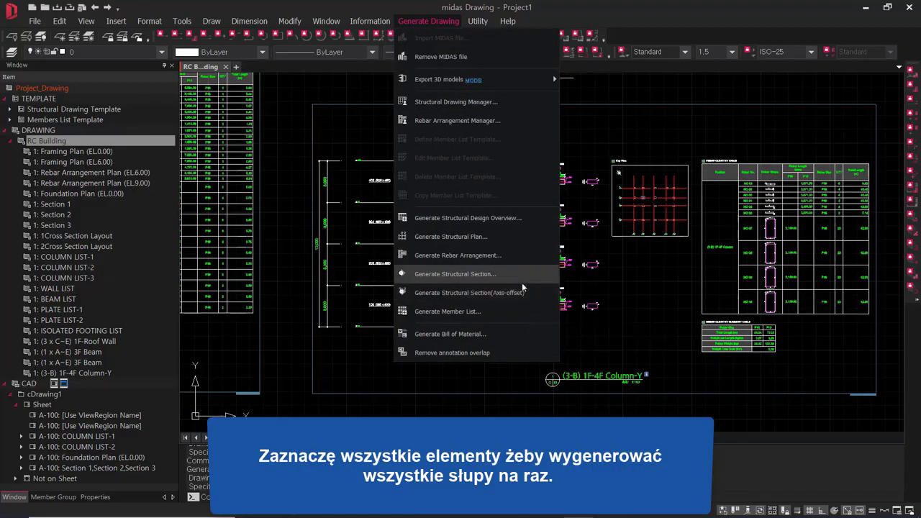
click(507, 256)
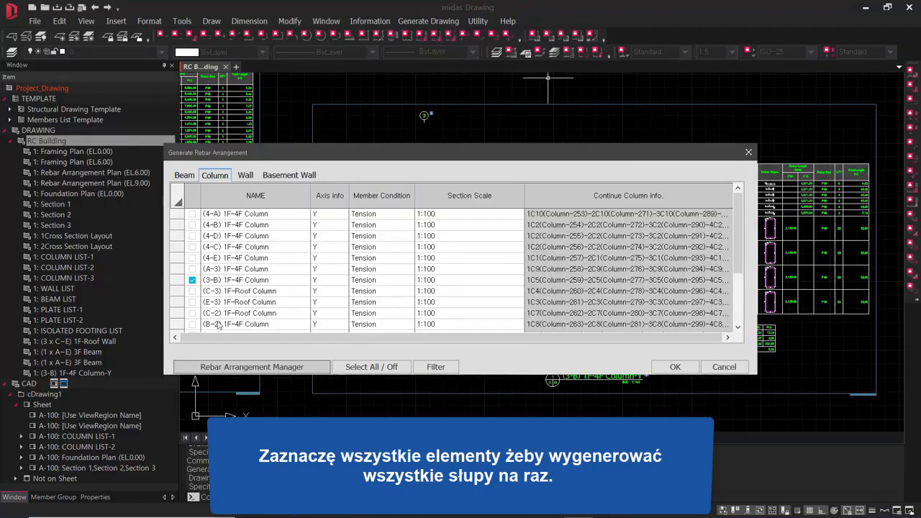
click(238, 367)
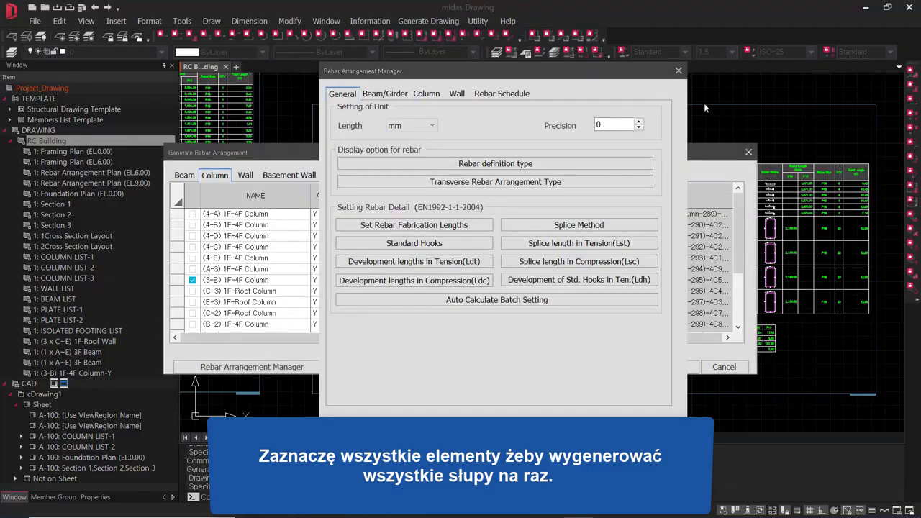
click(678, 70)
click(370, 367)
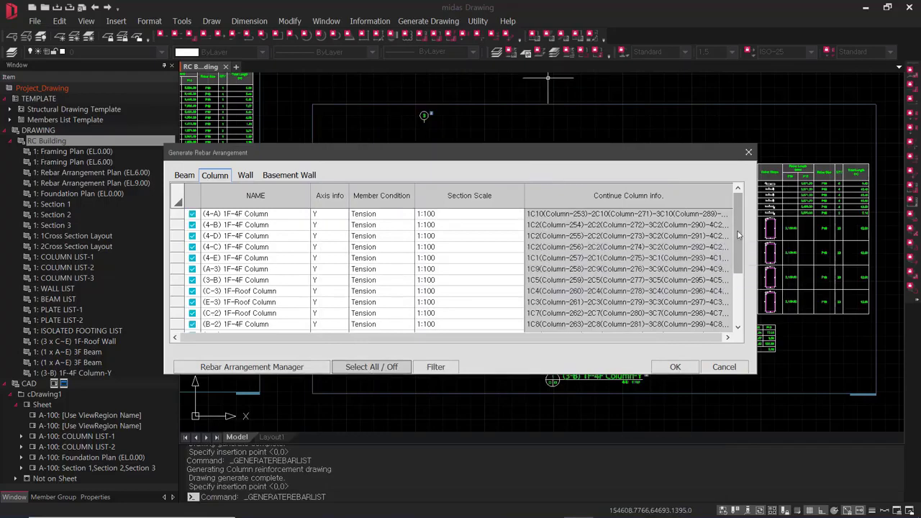
mouse_move(739, 229)
mouse_down()
mouse_move(745, 289)
mouse_move(749, 232)
mouse_up()
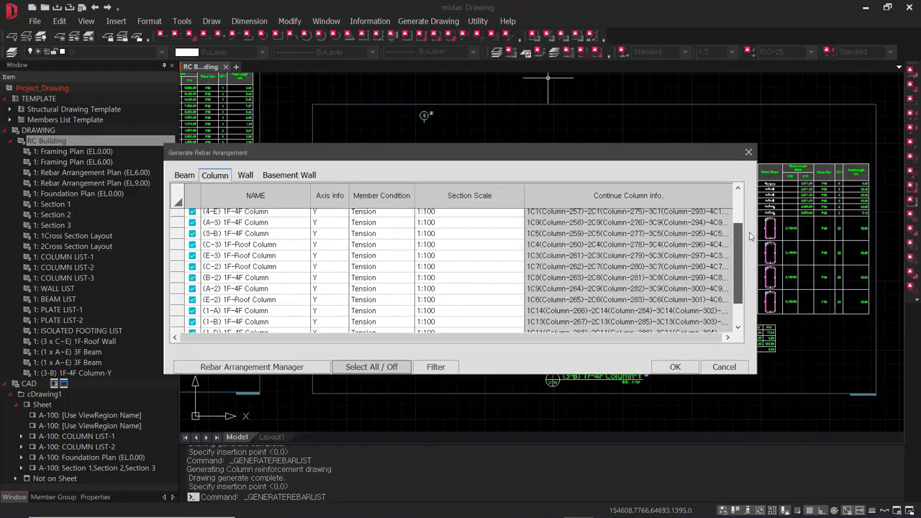
click(675, 367)
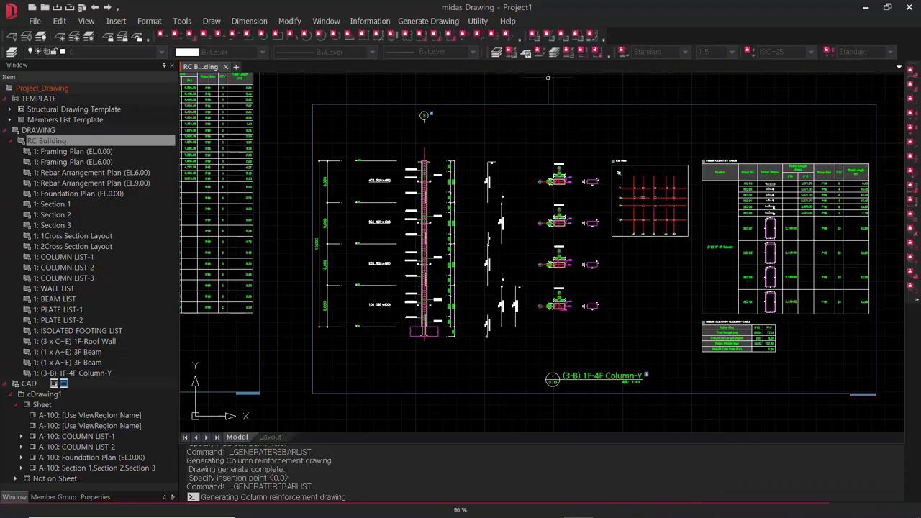
scroll(614, 359, down, 12)
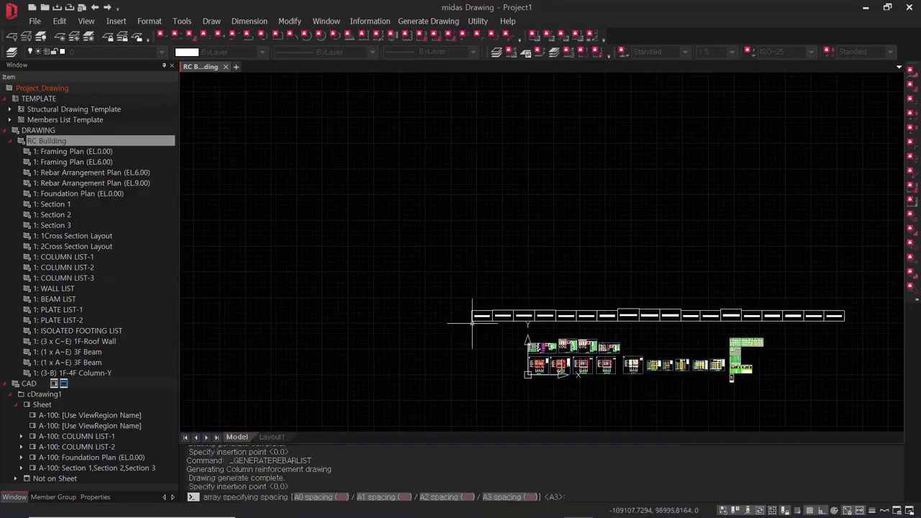
click(472, 324)
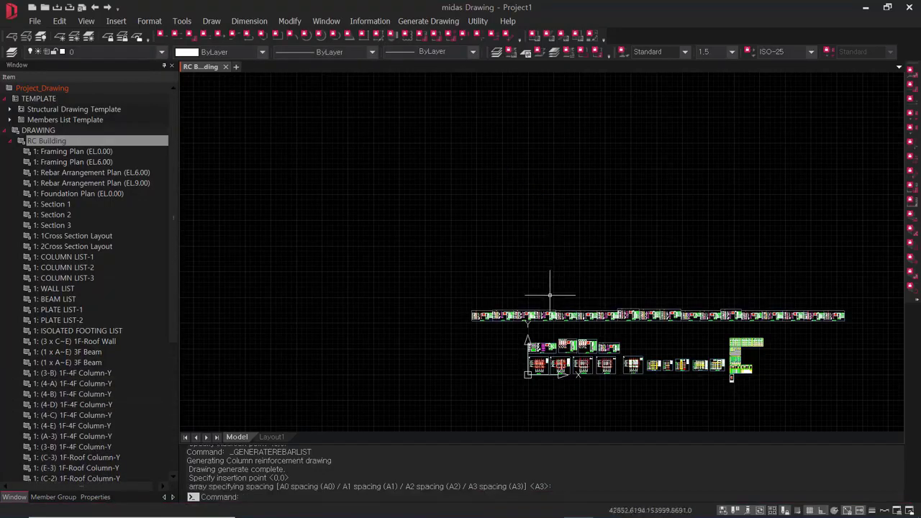
Look through the first drawings in the new column row, from (4-A) 1F-4F to (C-3) 1F-Roof
scroll(550, 295, up, 10)
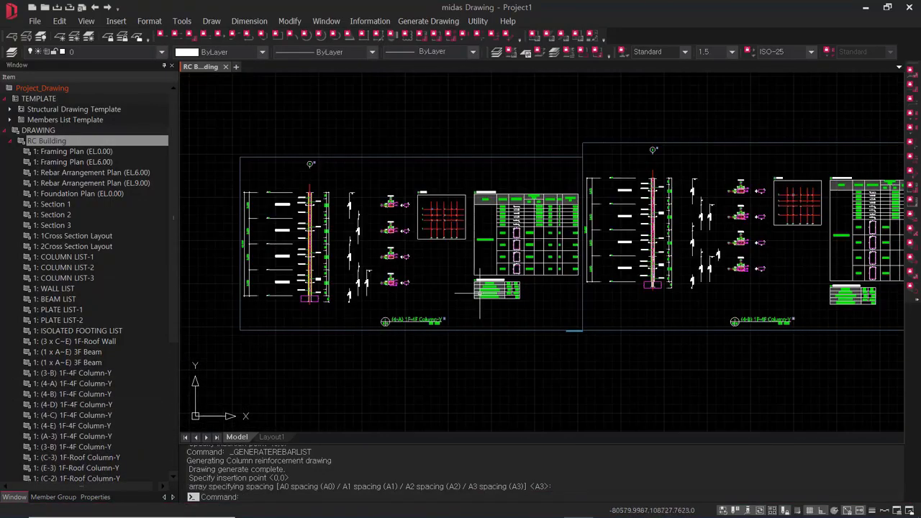
middle_drag(670, 298, 404, 297)
mouse_move(730, 300)
middle_down()
mouse_move(614, 305)
mouse_move(357, 287)
mouse_move(674, 302)
mouse_move(230, 313)
middle_up()
middle_drag(781, 305, 345, 303)
middle_drag(746, 293, 478, 279)
middle_drag(784, 317, 464, 297)
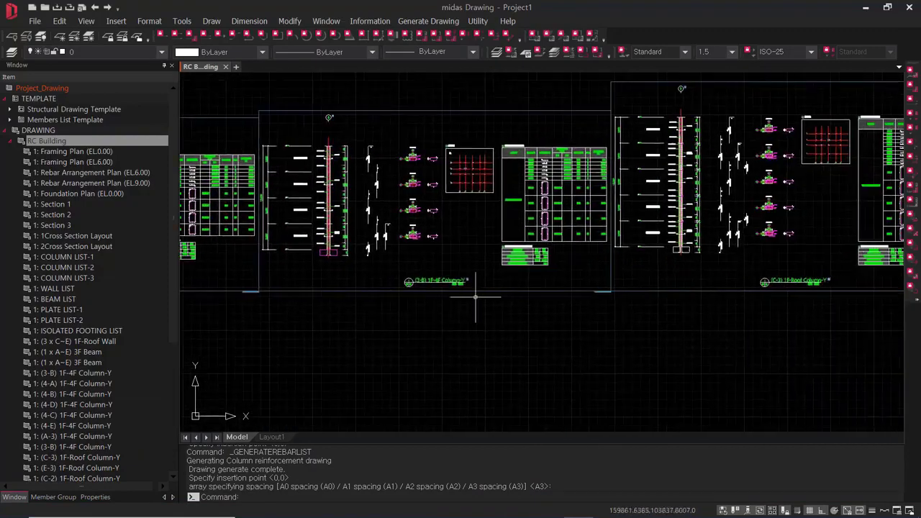
scroll(362, 305, down, 4)
Look through the remaining column drawings to the end of the row and view the overall drawing arrangement
scroll(506, 247, up, 2)
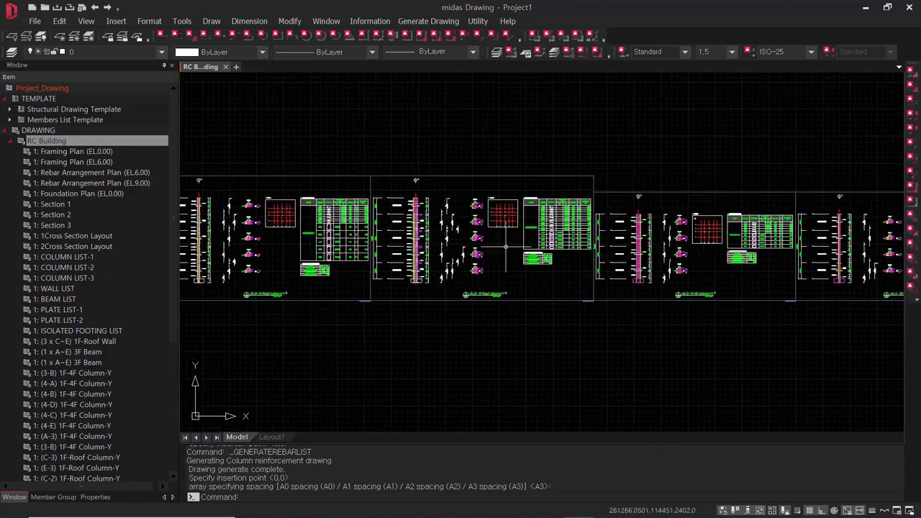
middle_drag(694, 246, 324, 248)
middle_drag(644, 251, 389, 262)
middle_drag(679, 261, 360, 262)
mouse_move(705, 267)
middle_down()
mouse_move(393, 267)
mouse_move(638, 261)
middle_up()
scroll(634, 261, down, 6)
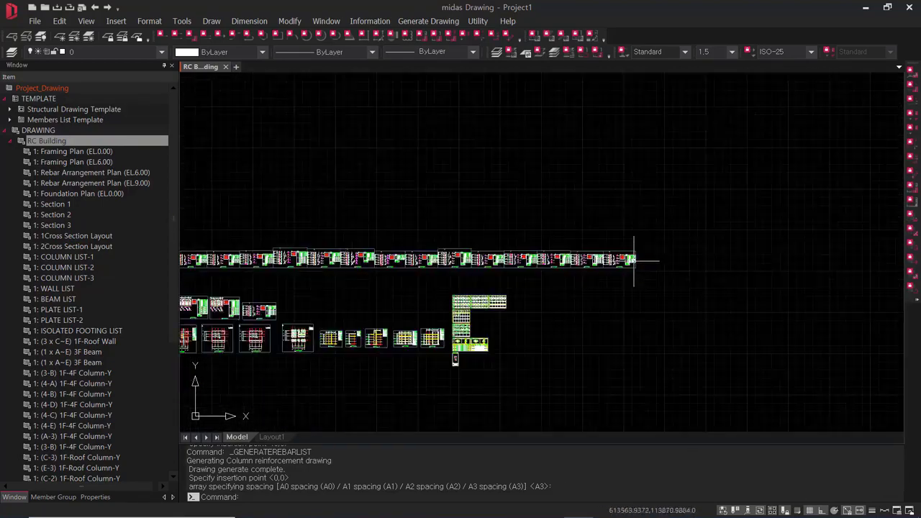
scroll(569, 265, down, 2)
middle_drag(547, 266, 646, 264)
Review the generated column drawings listed under RC Building in the project tree
key(Escape)
key(Escape)
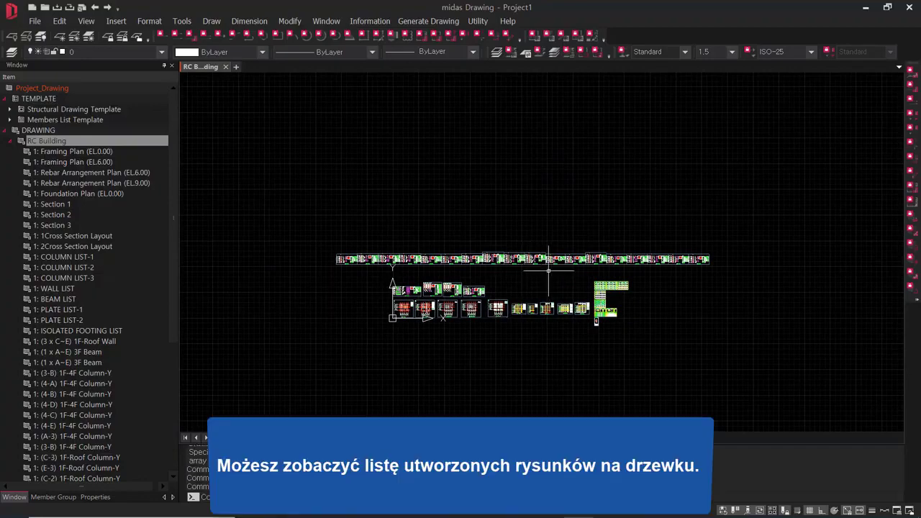
scroll(114, 314, down, 6)
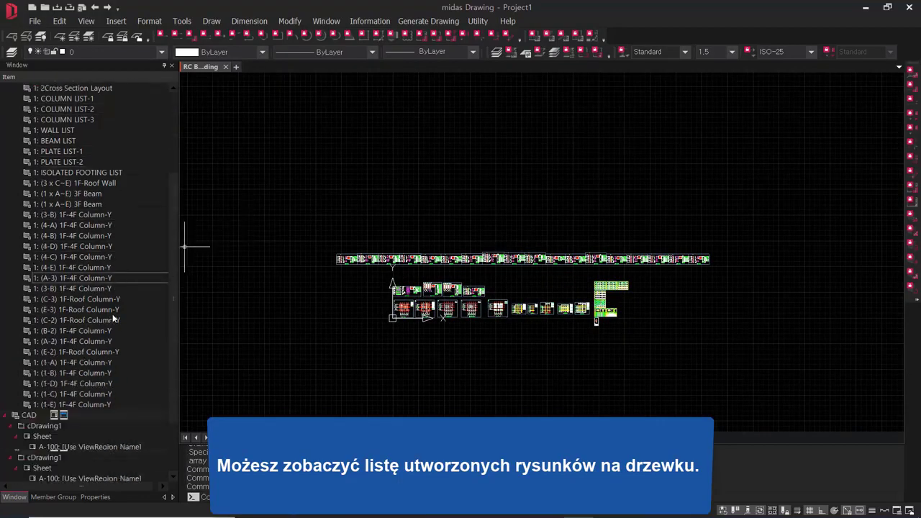
click(98, 364)
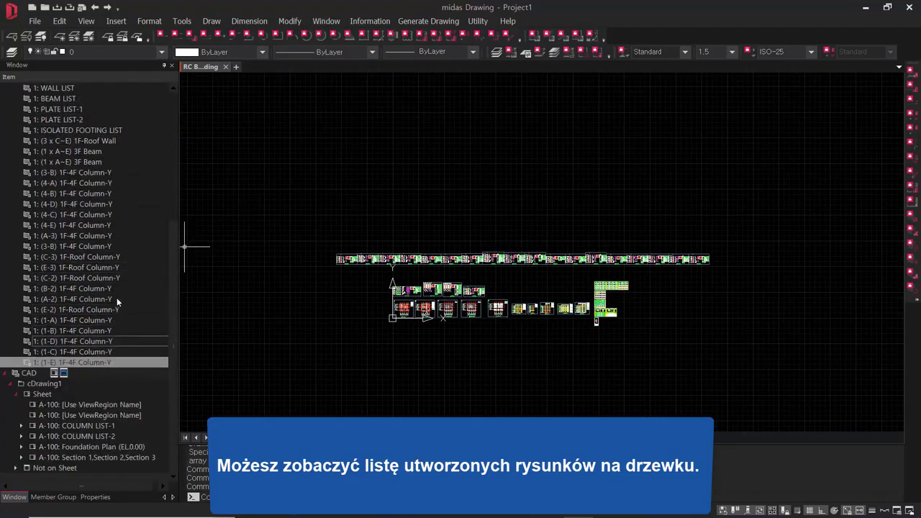
shift+click(104, 141)
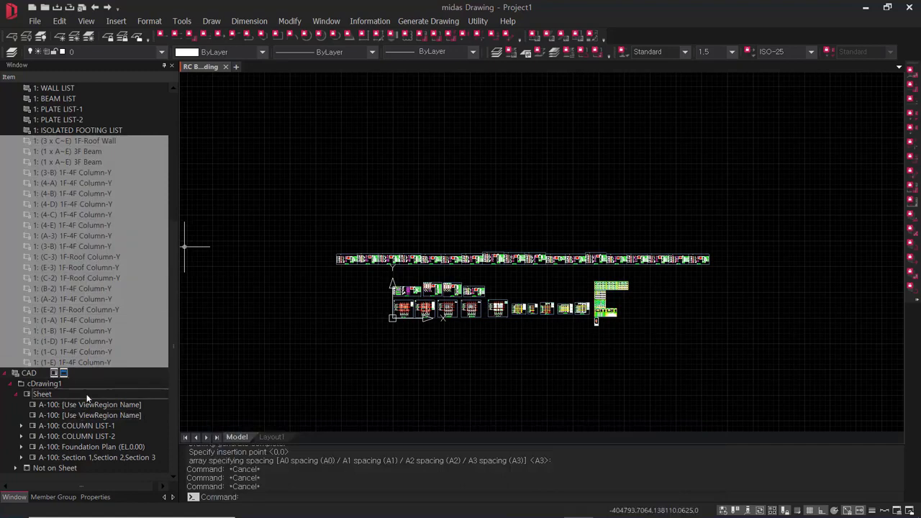
click(84, 395)
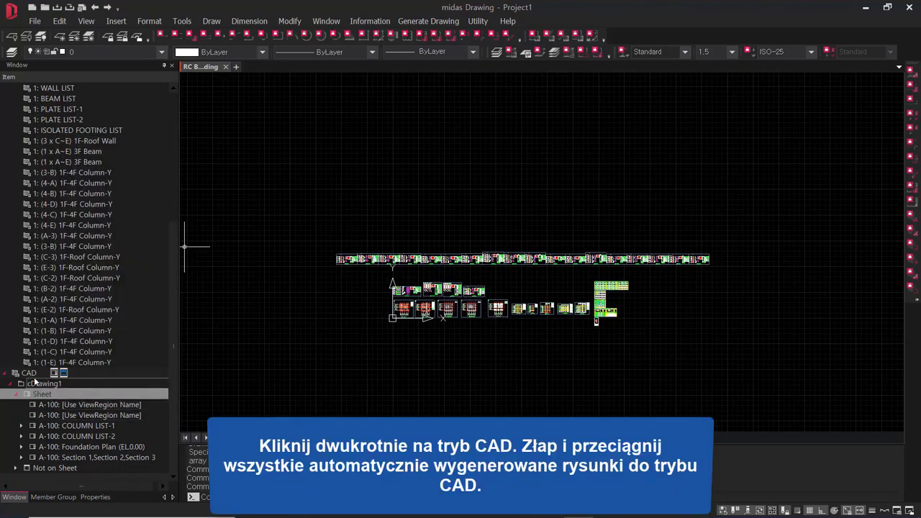
Switch to CAD mode and insert the generated drawings from (1 x A~E) 3F Beam through (1-E) 1F-4F Column-Y below the existing sheets
double_click(29, 373)
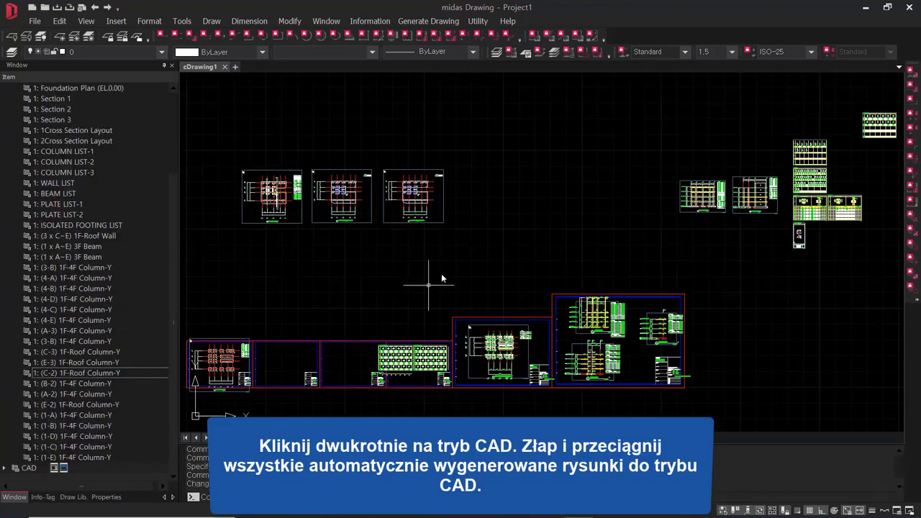
scroll(441, 273, down, 5)
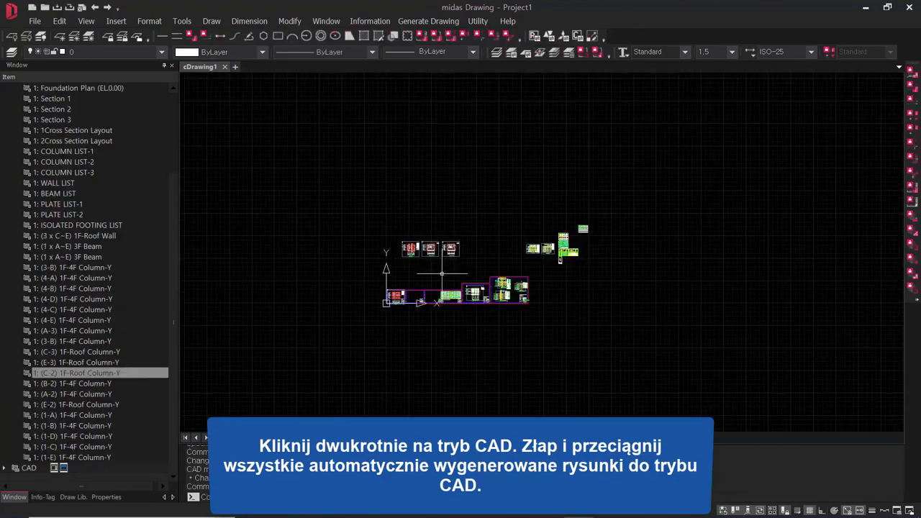
click(92, 249)
shift+click(79, 457)
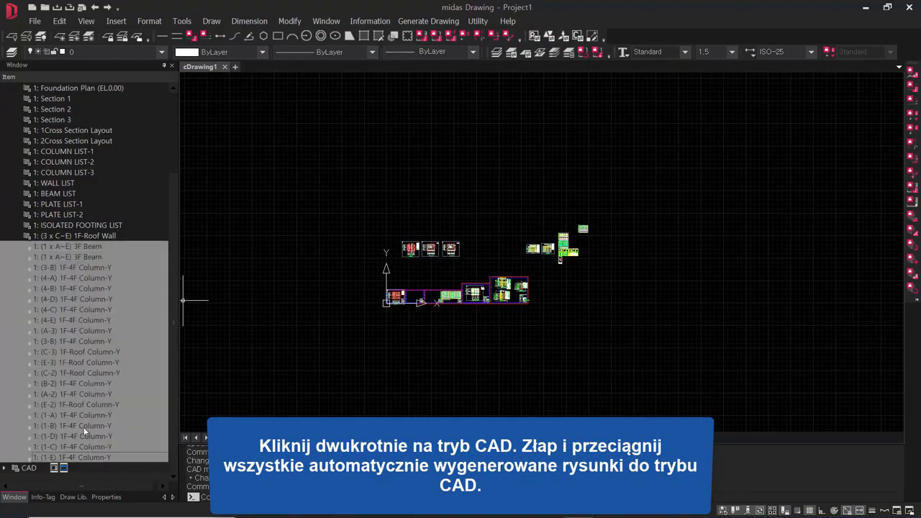
drag(83, 426, 390, 361)
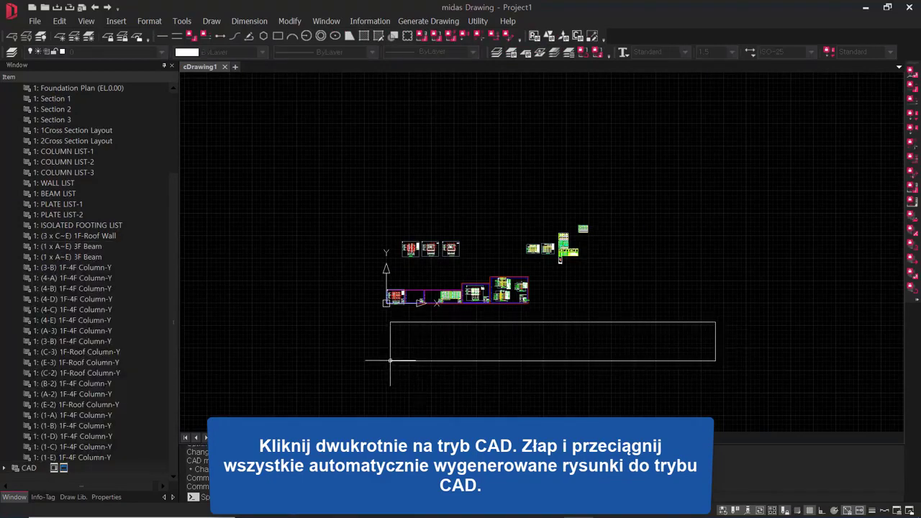
click(390, 360)
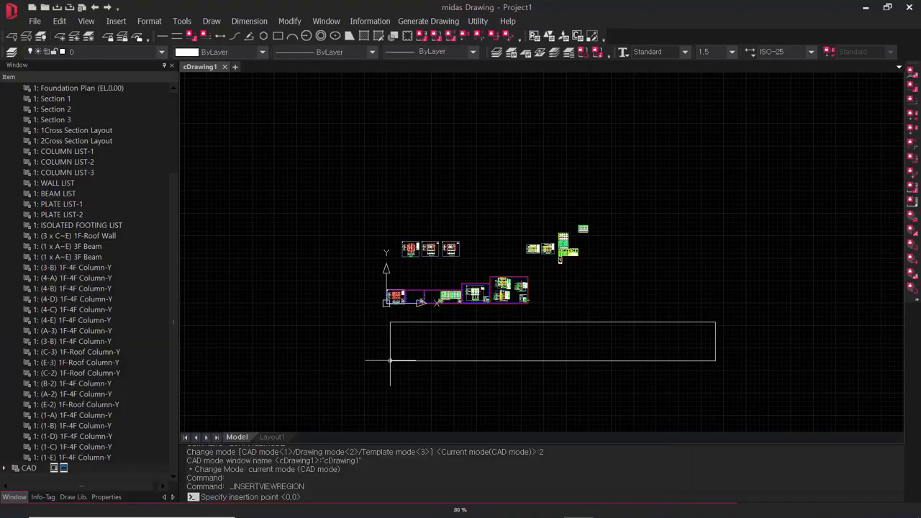
click(390, 360)
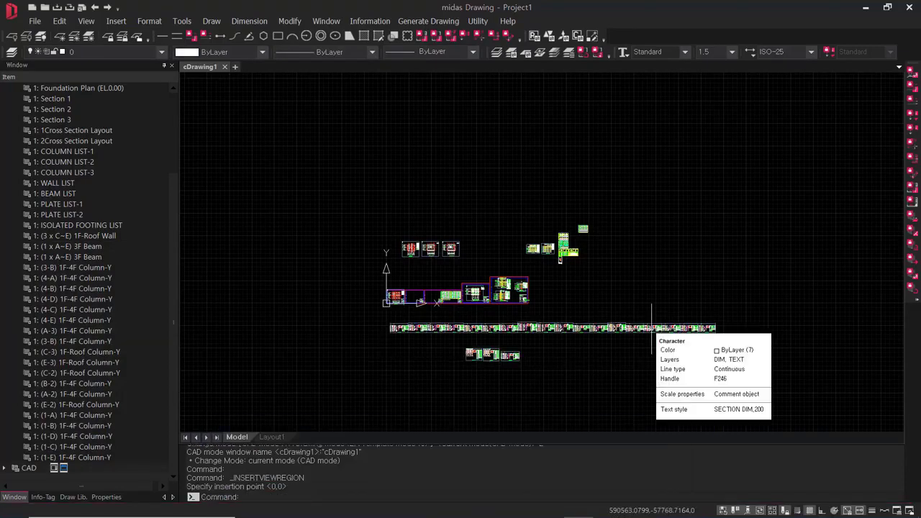
Look over the inserted beam and column drawings and their position relative to the existing sheets
scroll(514, 339, up, 5)
scroll(441, 341, down, 4)
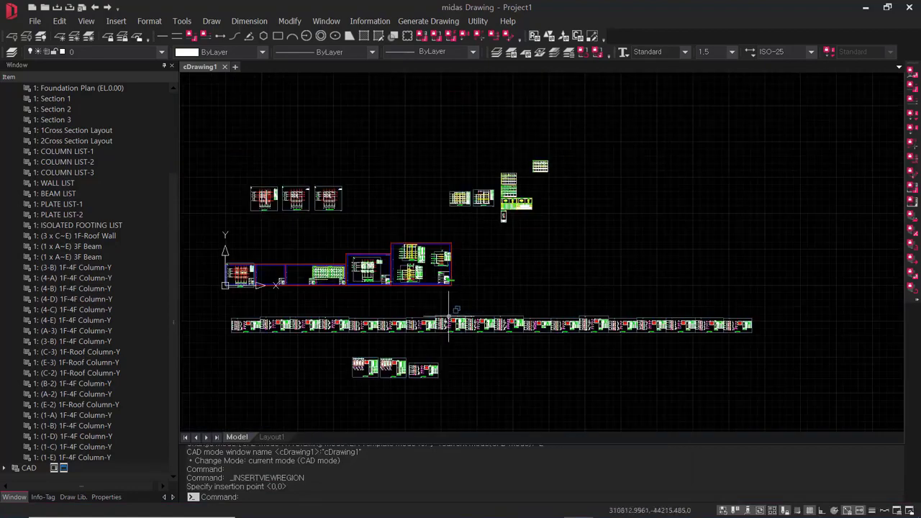
scroll(311, 314, up, 2)
middle_drag(299, 316, 501, 259)
scroll(406, 210, up, 3)
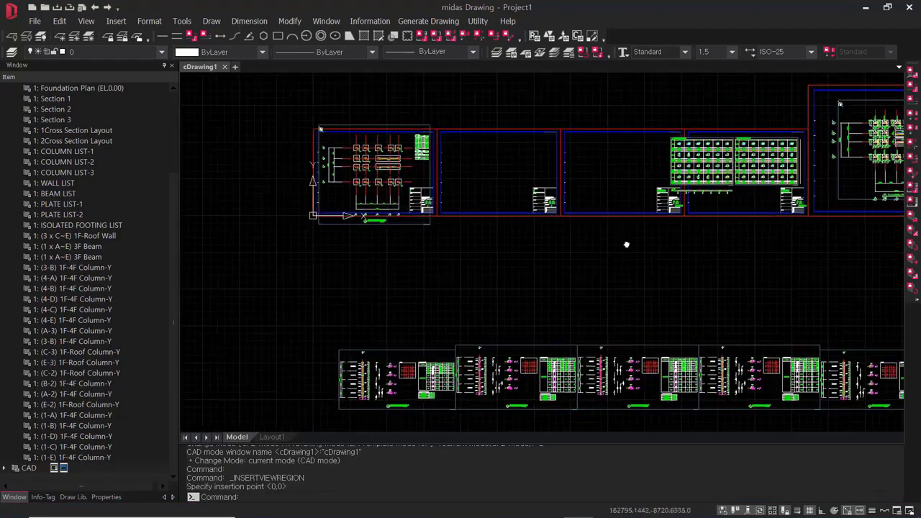
scroll(626, 245, down, 2)
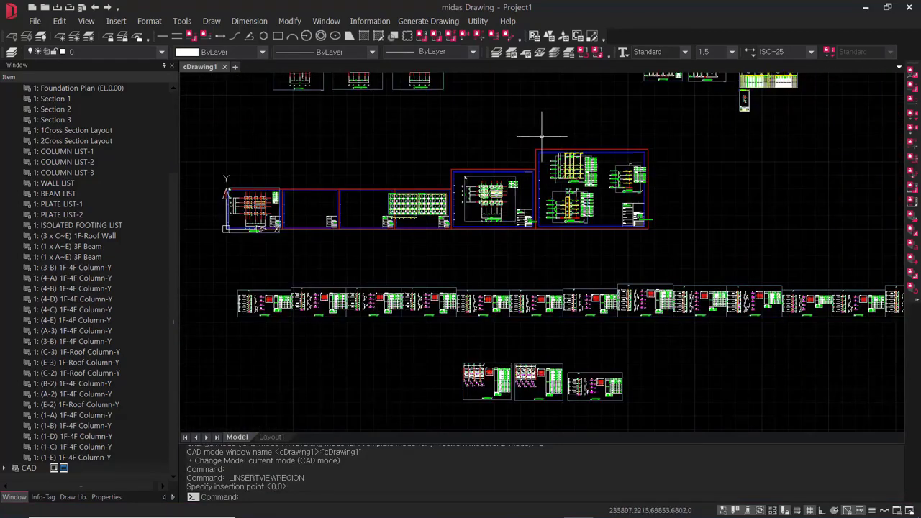
Insert another A-100: [Use ViewRegion Name] sheet from cDrawing1 in the empty area below the start of the column drawing row
scroll(54, 211, up, 4)
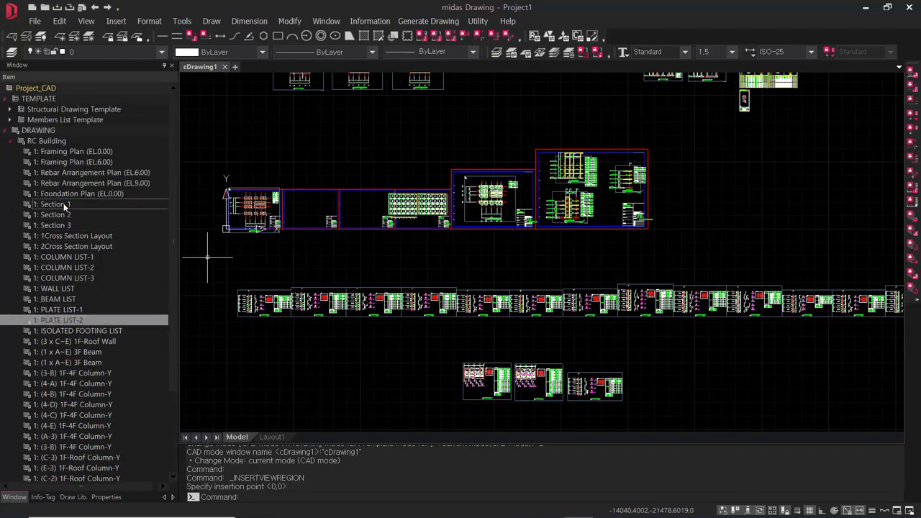
click(16, 143)
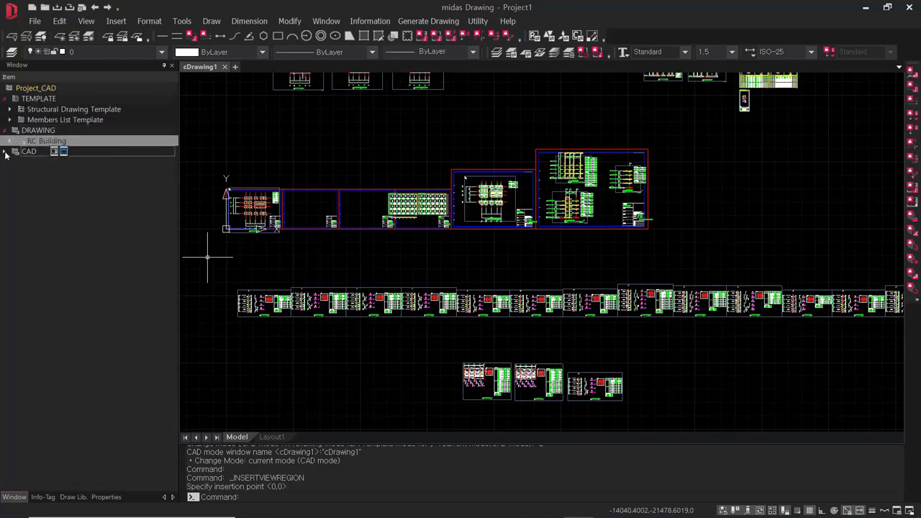
click(5, 152)
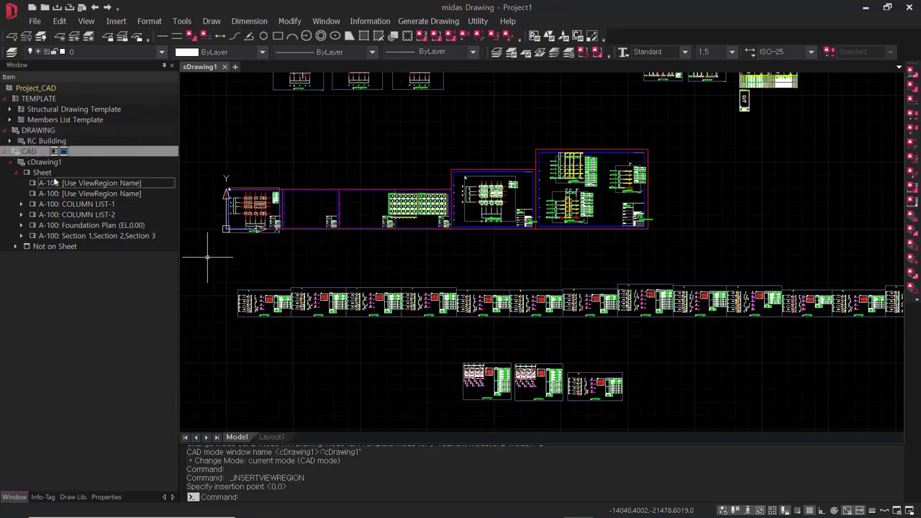
mouse_move(59, 186)
mouse_down()
mouse_move(184, 181)
mouse_move(302, 267)
mouse_up()
scroll(357, 379, down, 2)
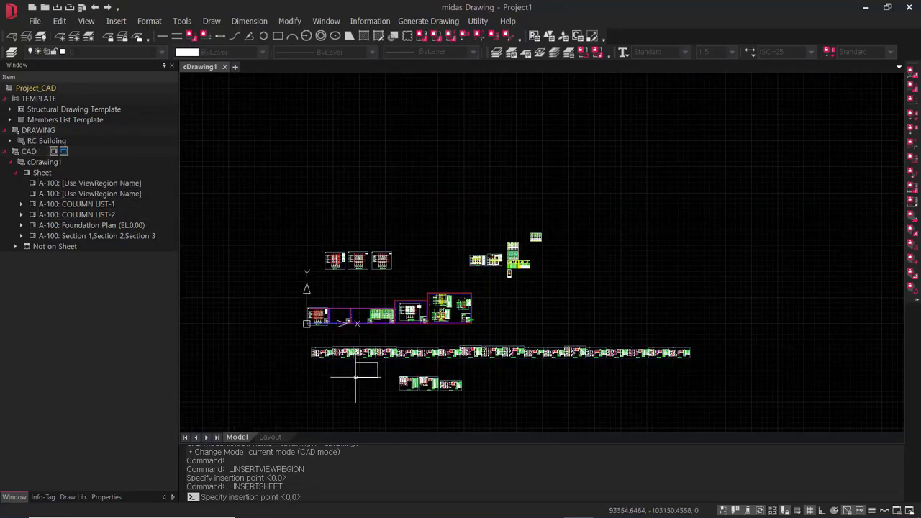
middle_drag(287, 402, 298, 375)
scroll(317, 370, up, 4)
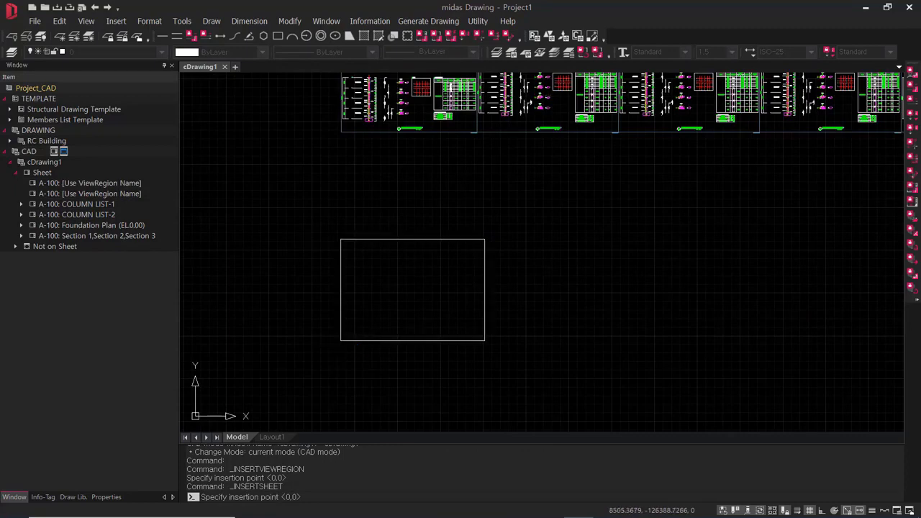
click(341, 341)
middle_drag(420, 342, 371, 404)
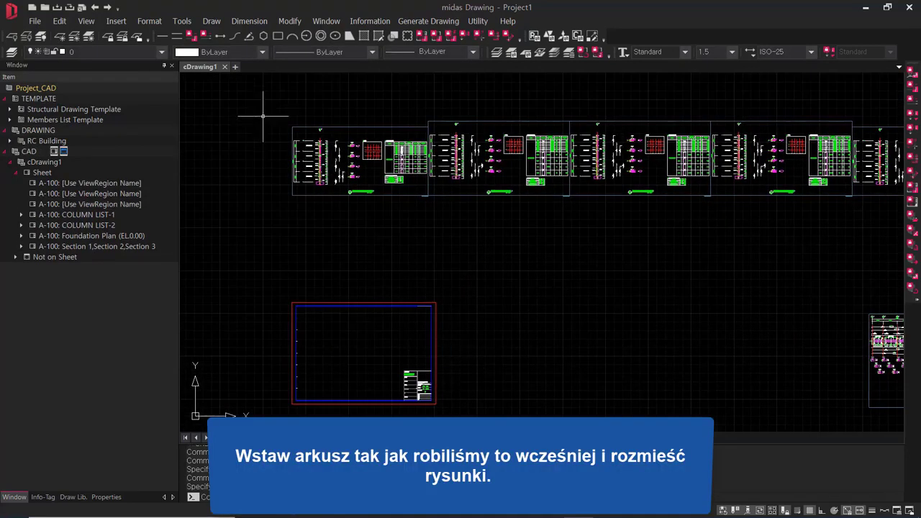
Edit the 1/100 scale text in the title block of the newly inserted blank sheet
middle_drag(416, 331, 434, 303)
scroll(432, 377, up, 5)
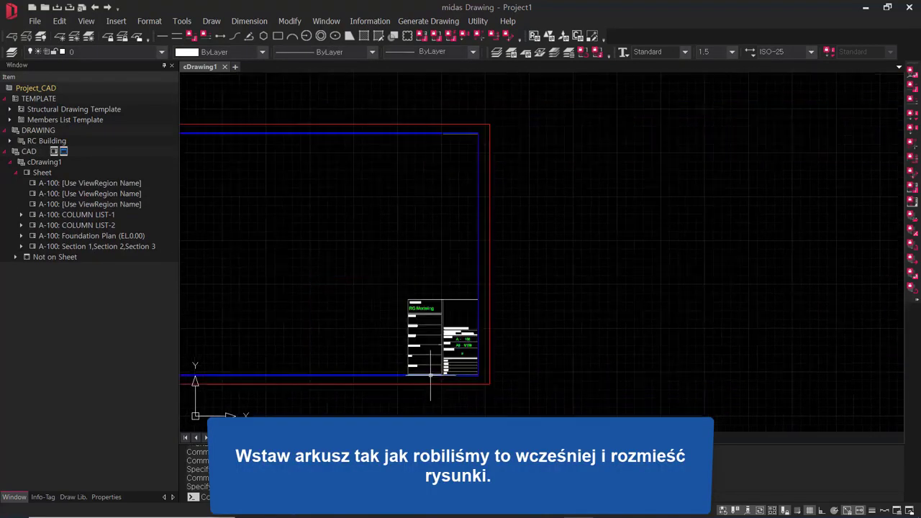
scroll(483, 317, up, 3)
scroll(489, 309, down, 7)
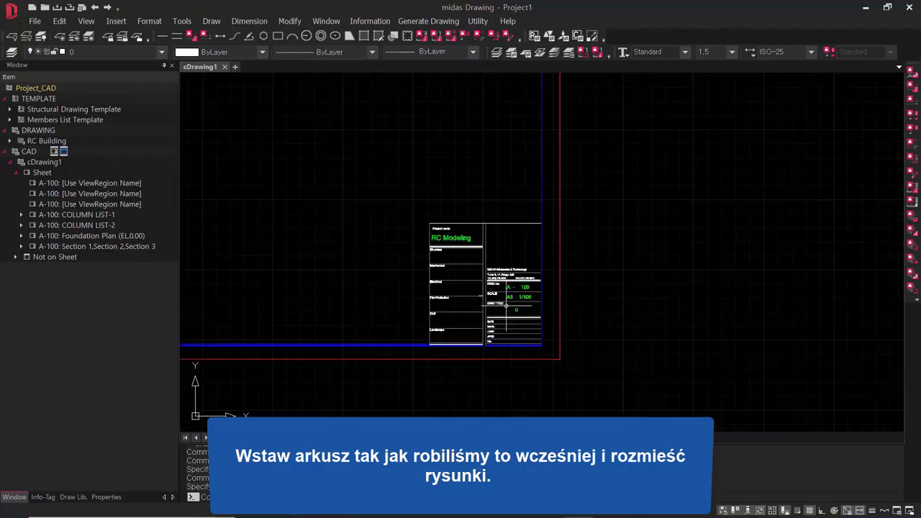
middle_drag(476, 80, 533, 295)
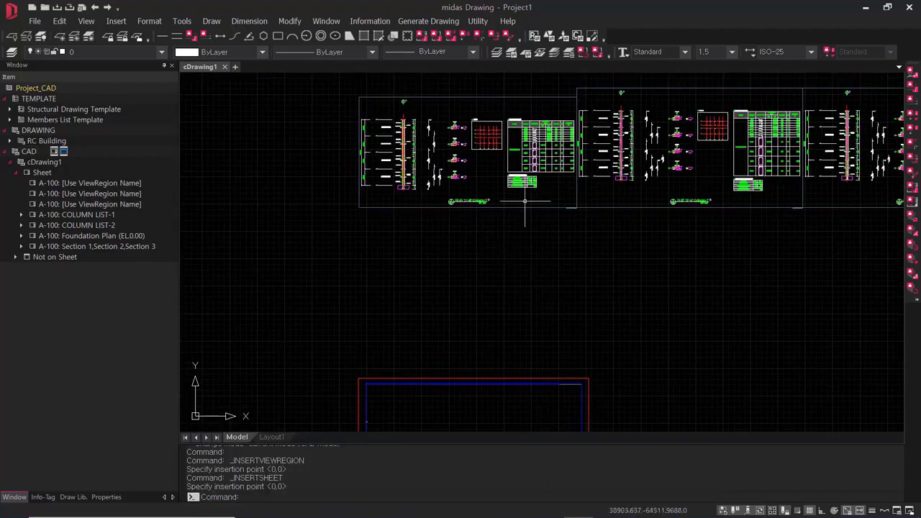
scroll(504, 302, down, 5)
scroll(475, 313, up, 10)
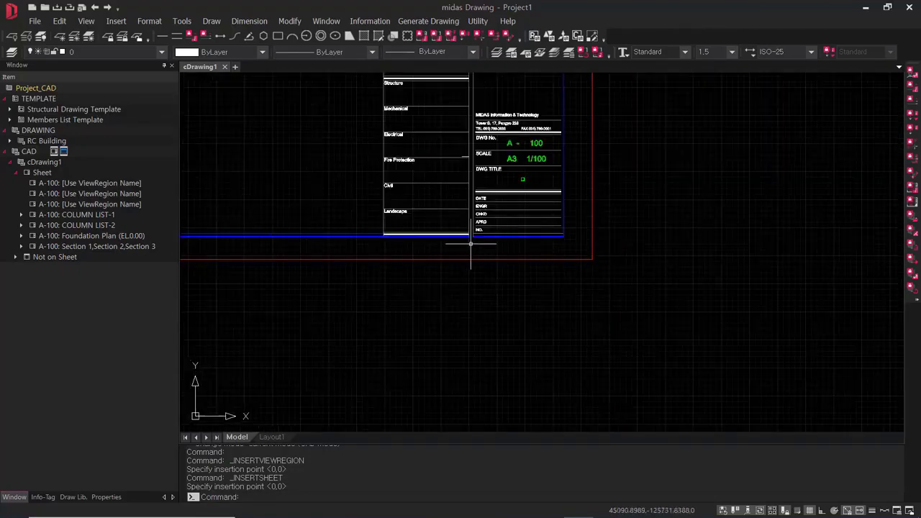
scroll(510, 171, up, 5)
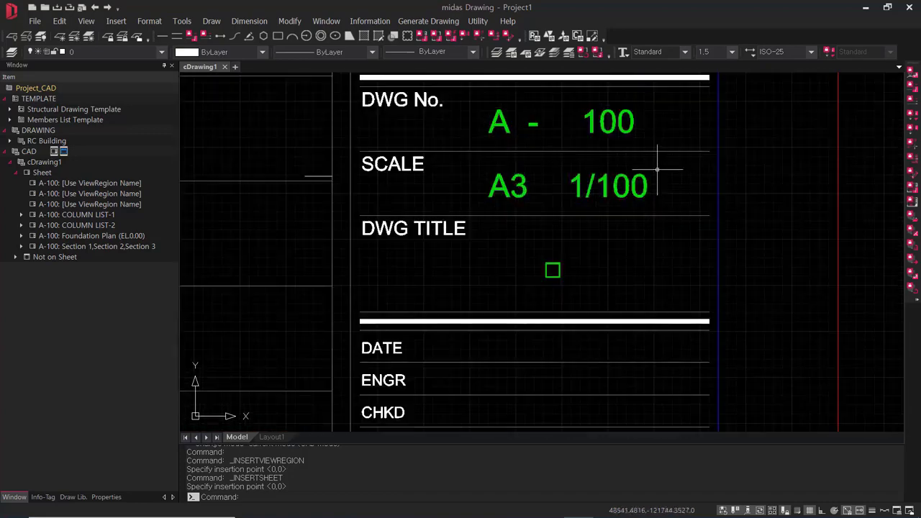
double_click(626, 186)
key(BackSpace)
text(2)
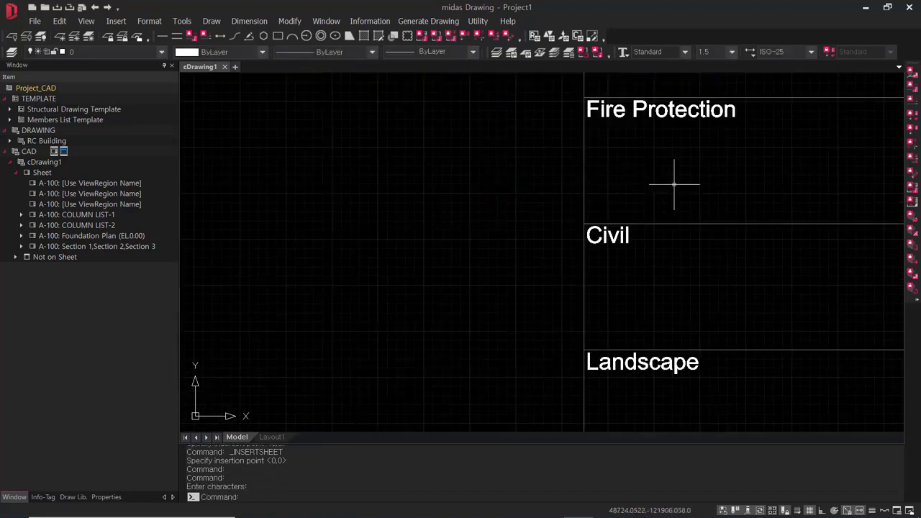
Move the (4-A) 1F-4F Column-Y drawing from the start of the row onto the new blank sheet
scroll(598, 191, down, 12)
middle_drag(615, 179, 479, 311)
key(Escape)
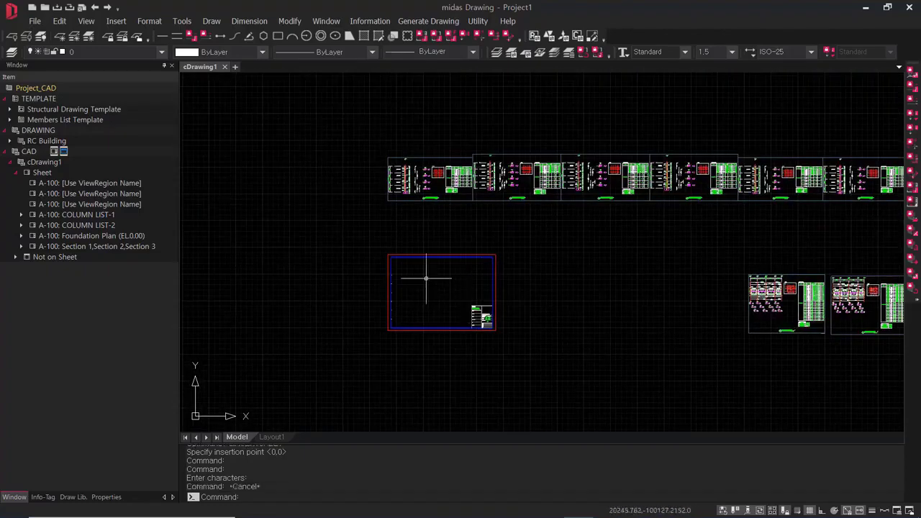
key(Escape)
drag(360, 130, 477, 248)
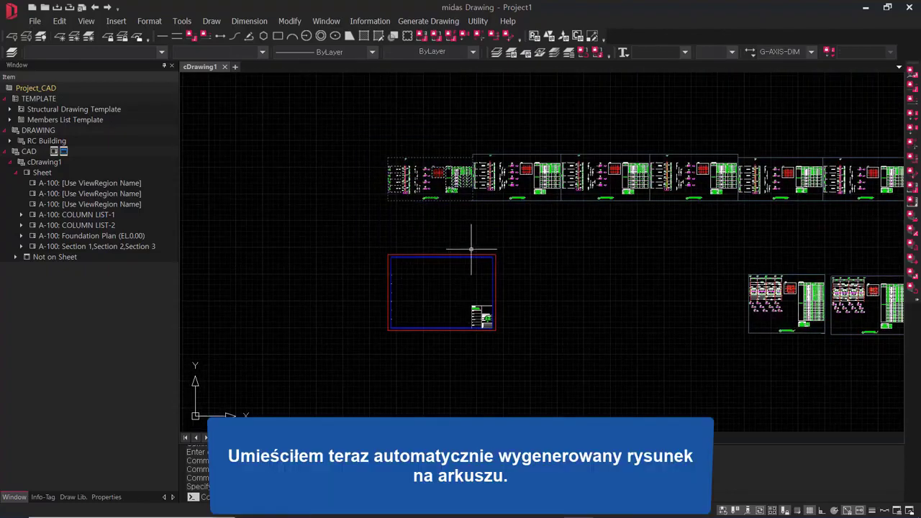
click(370, 212)
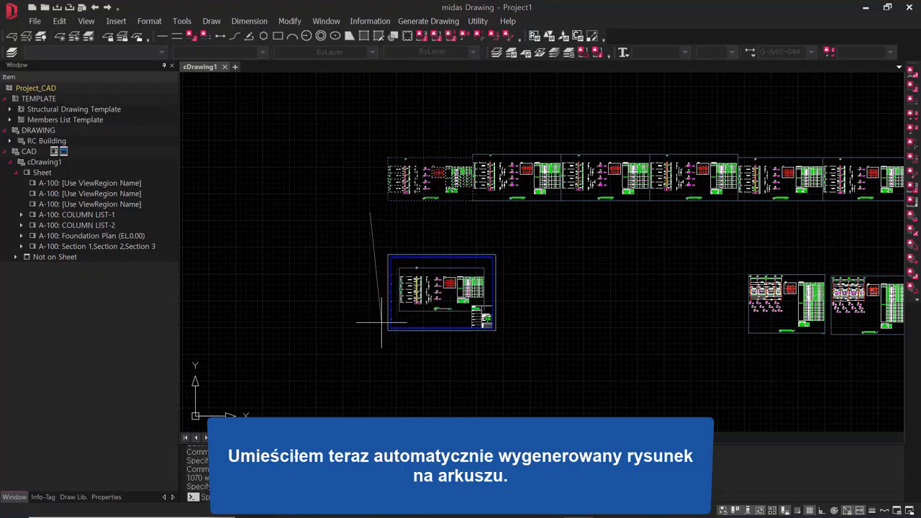
click(382, 323)
Check the (4-A) column drawing on its sheet and view the full extents of cDrawing1
scroll(460, 313, up, 5)
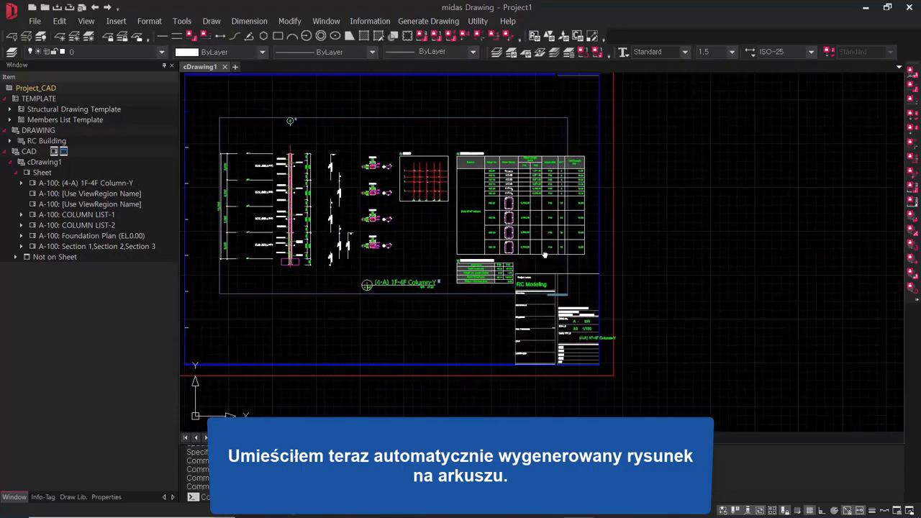
scroll(595, 213, down, 3)
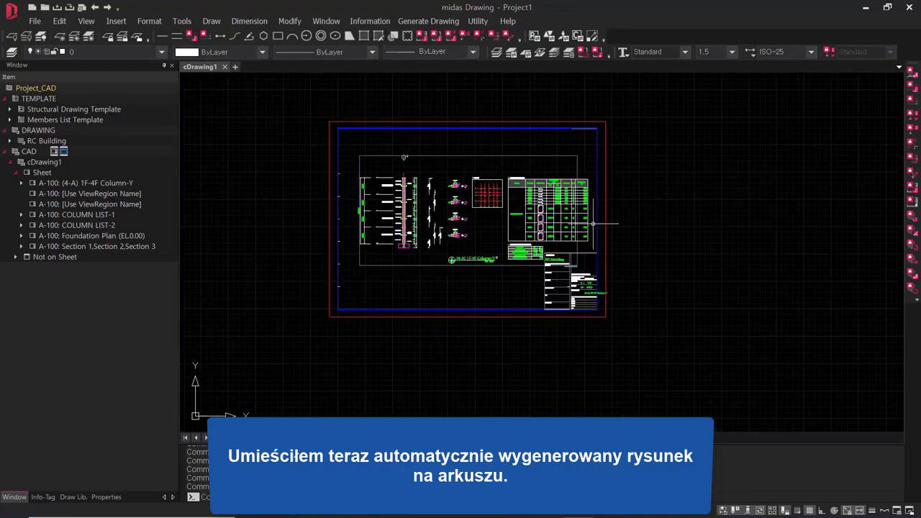
scroll(643, 254, down, 5)
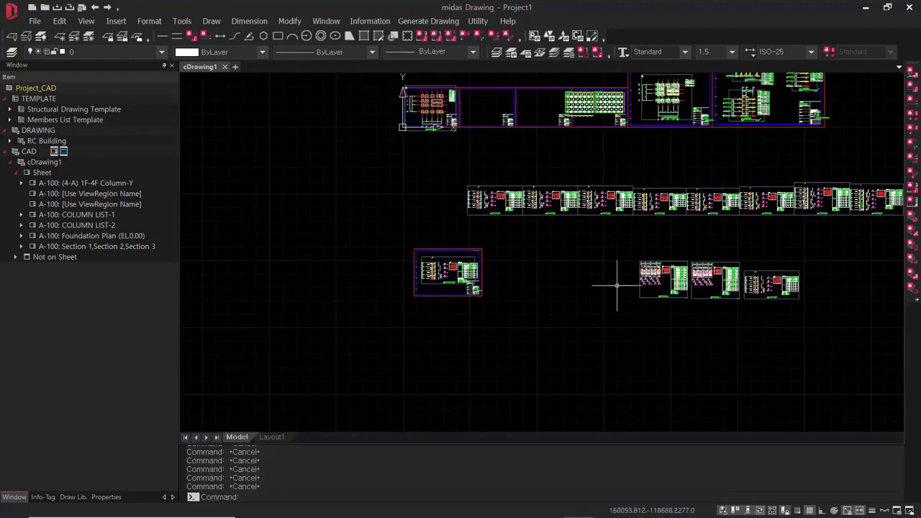
text(z)
key(Return)
text(e)
key(Return)
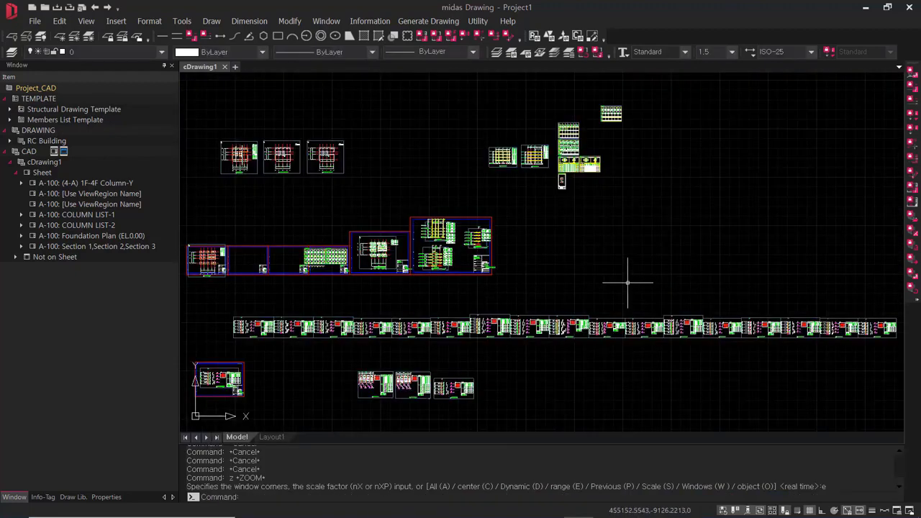
key(Escape)
key(Escape)
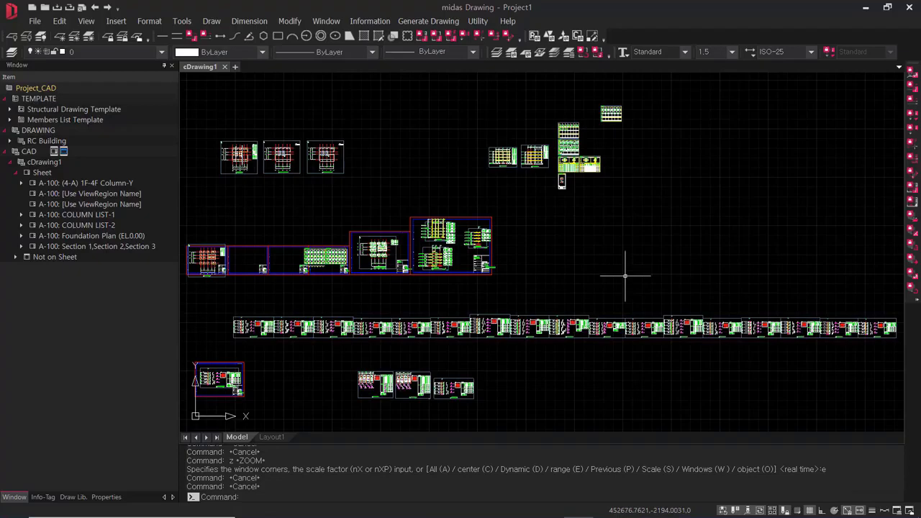
scroll(624, 276, down, 1)
Export the current window to the desktop as cDrawing1.dwg in AutoCAD 2010 format
click(34, 21)
mouse_move(94, 184)
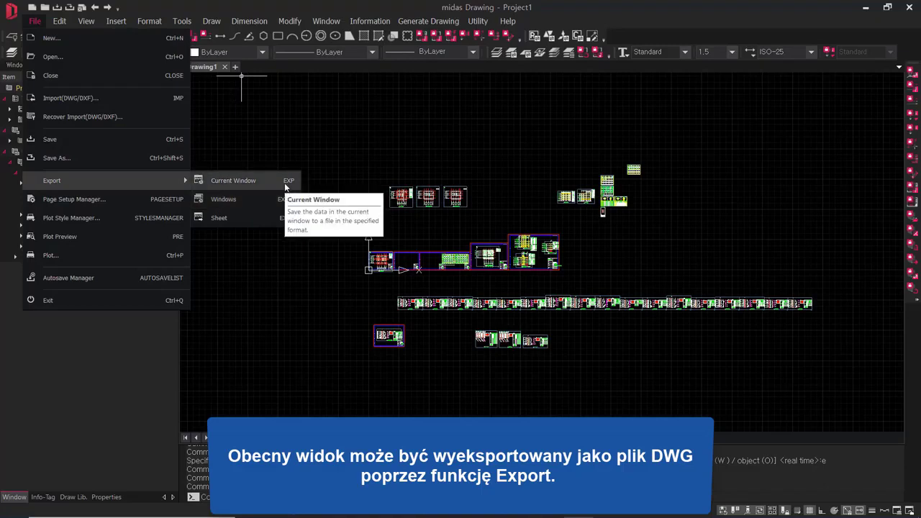
click(285, 185)
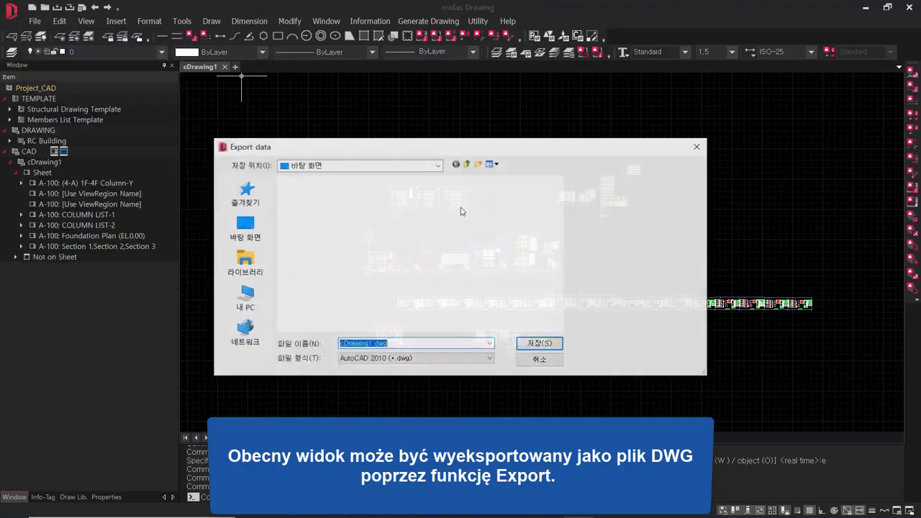
click(247, 229)
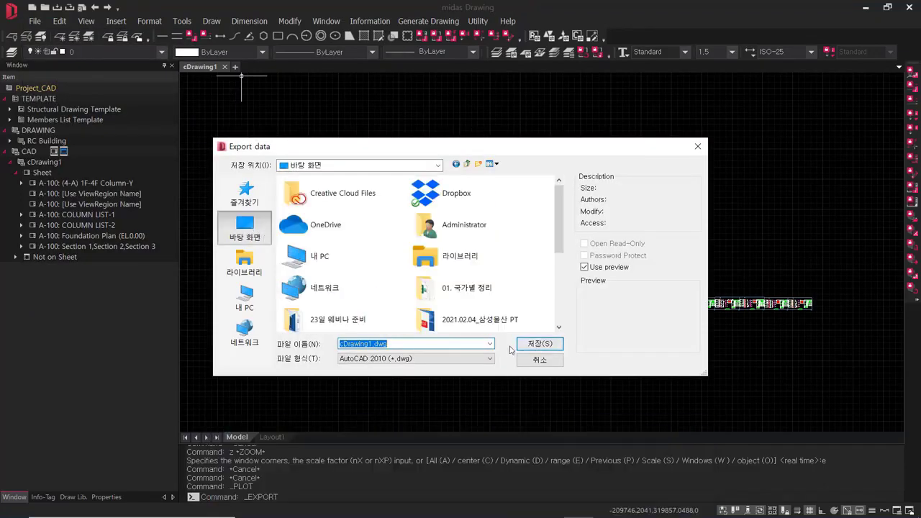
click(542, 344)
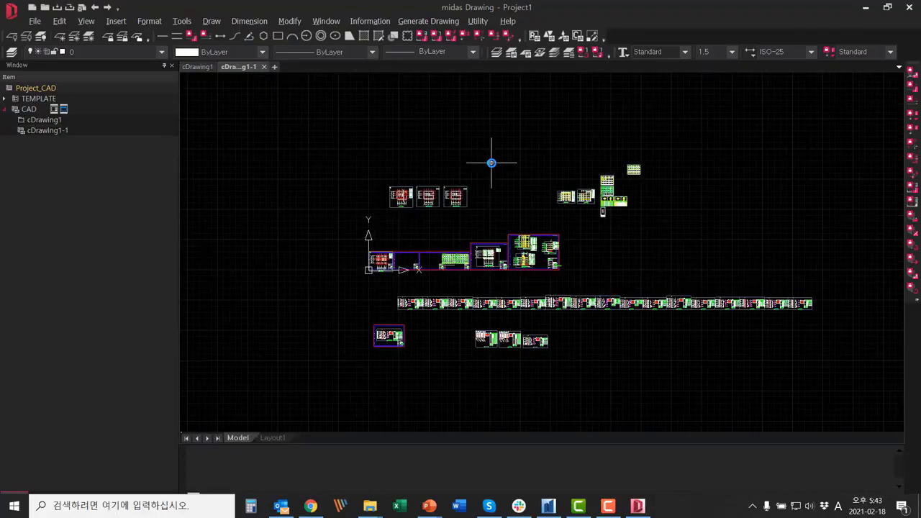
Examine the column drawings in the cDrawing1-1 window
scroll(494, 288, up, 3)
scroll(494, 288, down, 3)
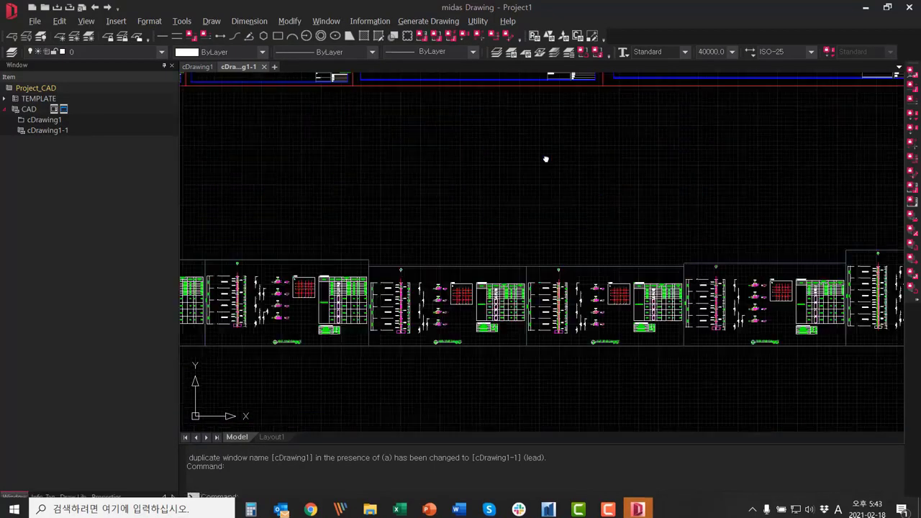